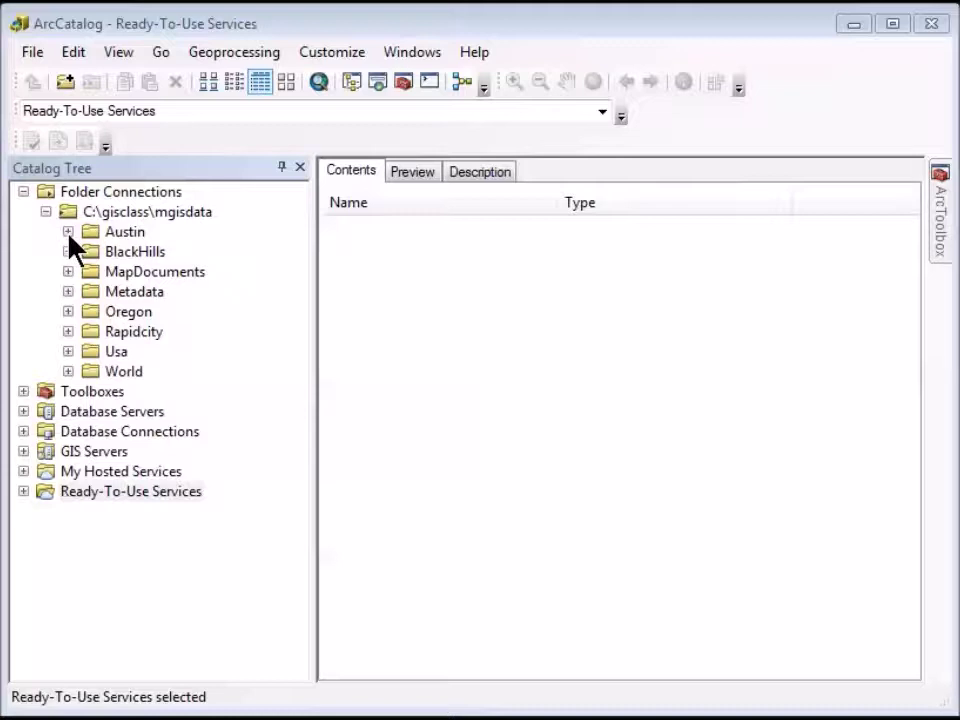
# Look inside the Austin folder and collapse the whole Folder Connections branch of the catalog tree
pyautogui.click(68, 232)
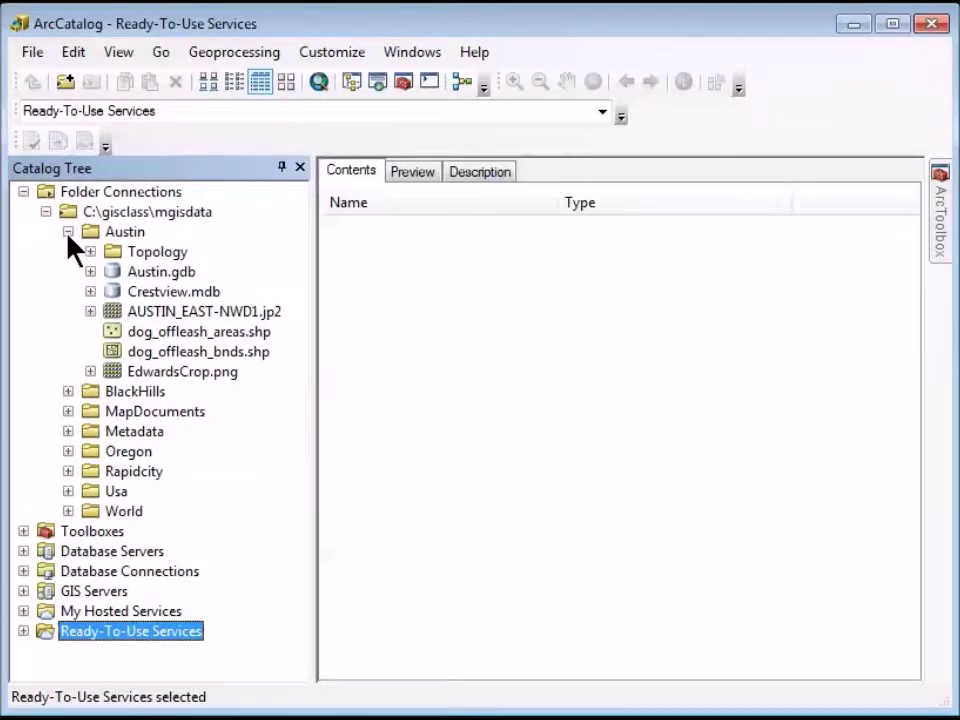
pyautogui.click(68, 232)
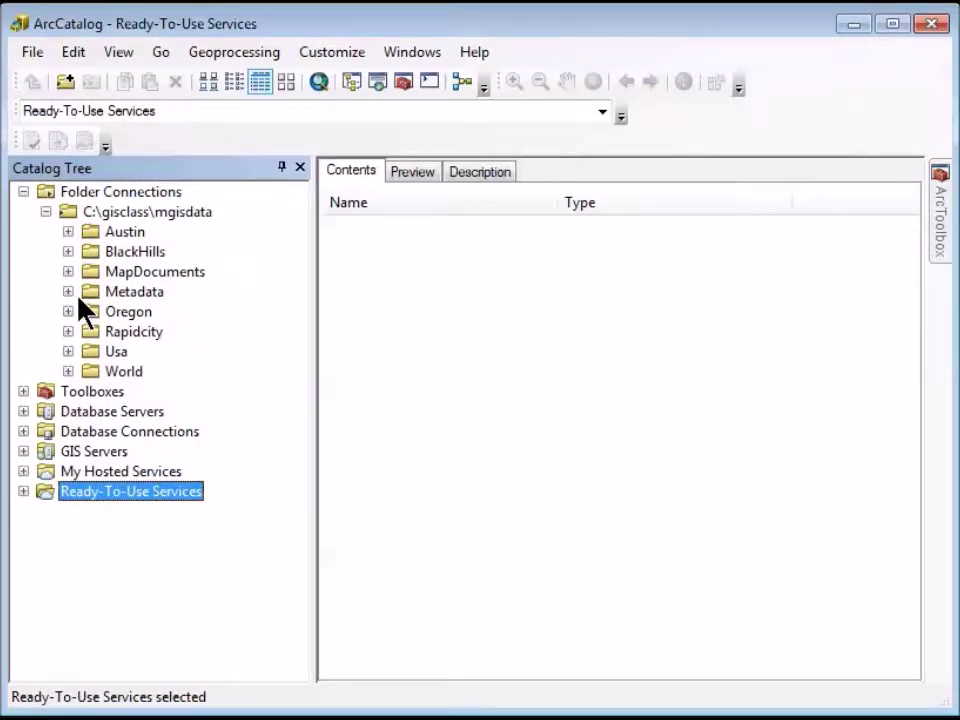
pyautogui.click(45, 212)
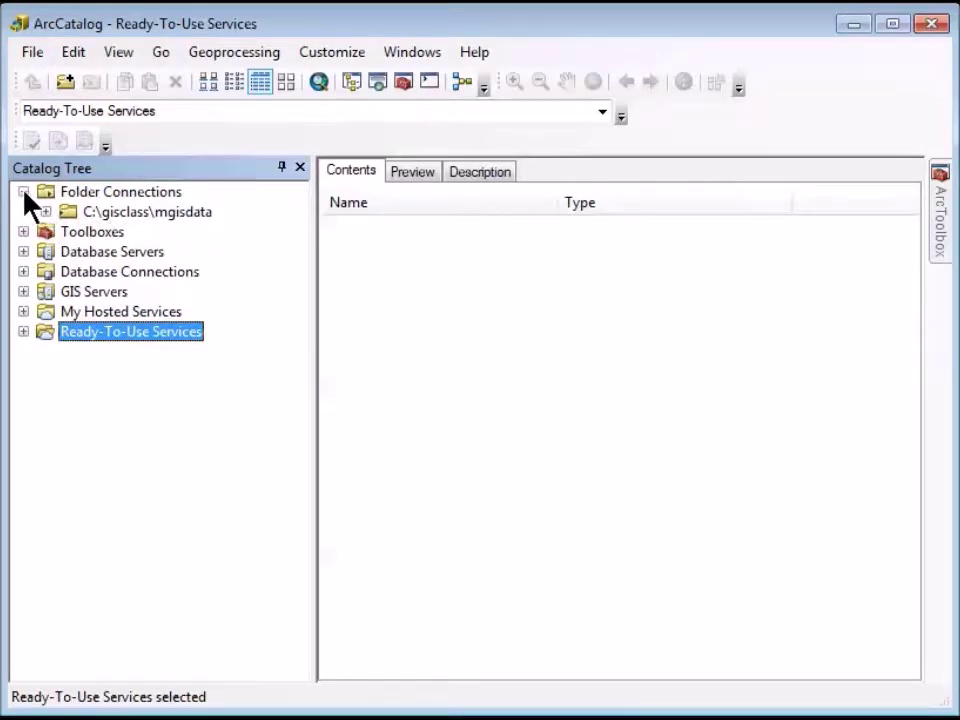
pyautogui.click(23, 192)
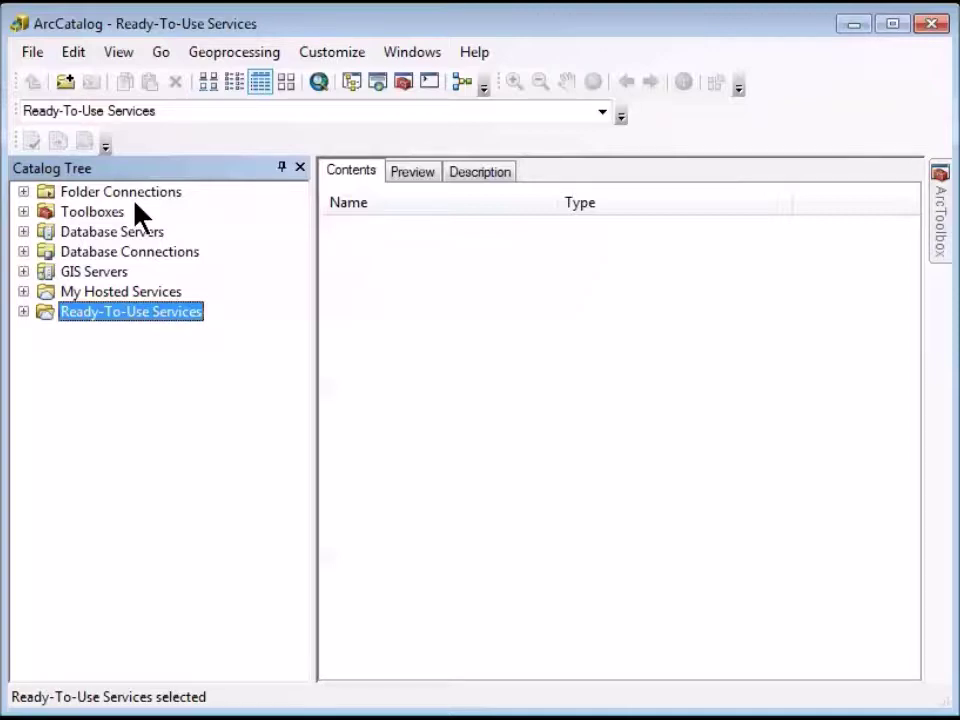
# Expand the C:\gisclass\mgisdata folder connection and list the contents of its Oregon folder
pyautogui.press('Home')
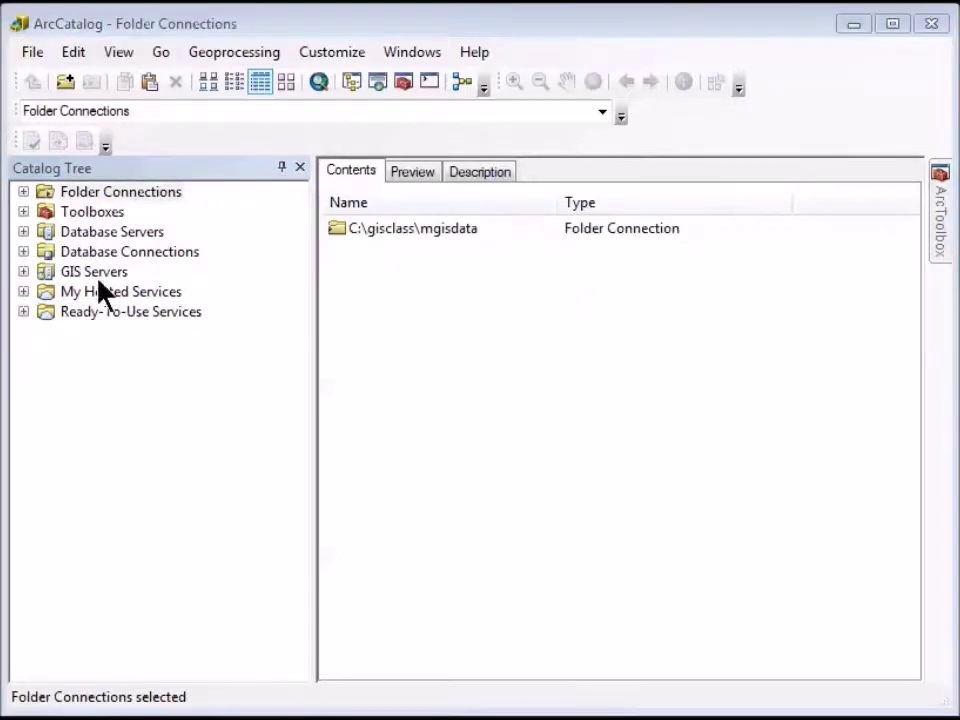
pyautogui.click(23, 192)
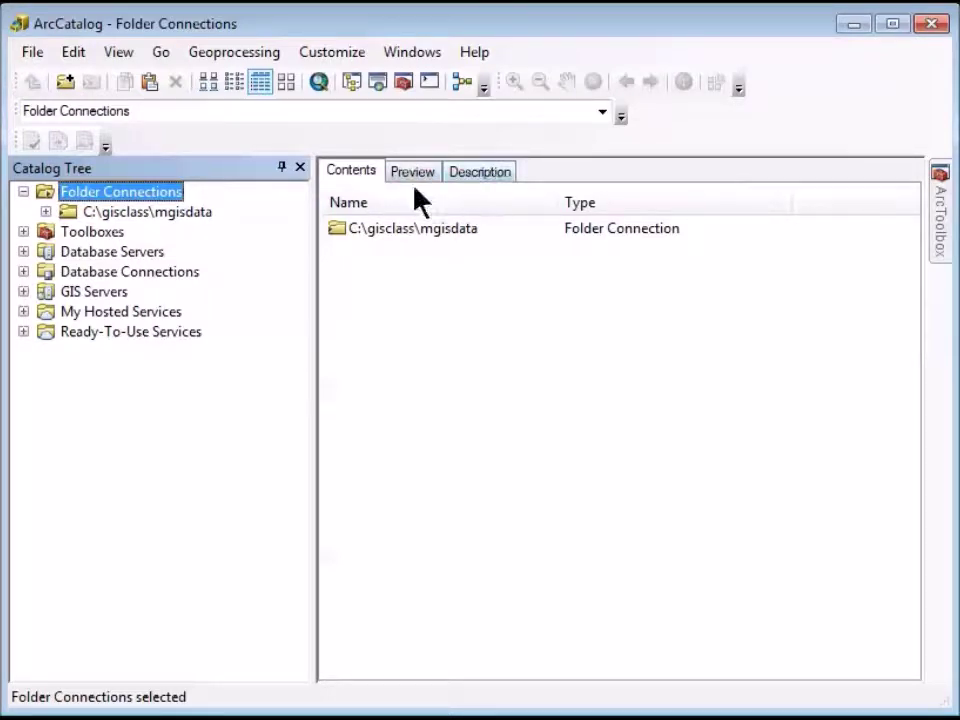
pyautogui.click(346, 172)
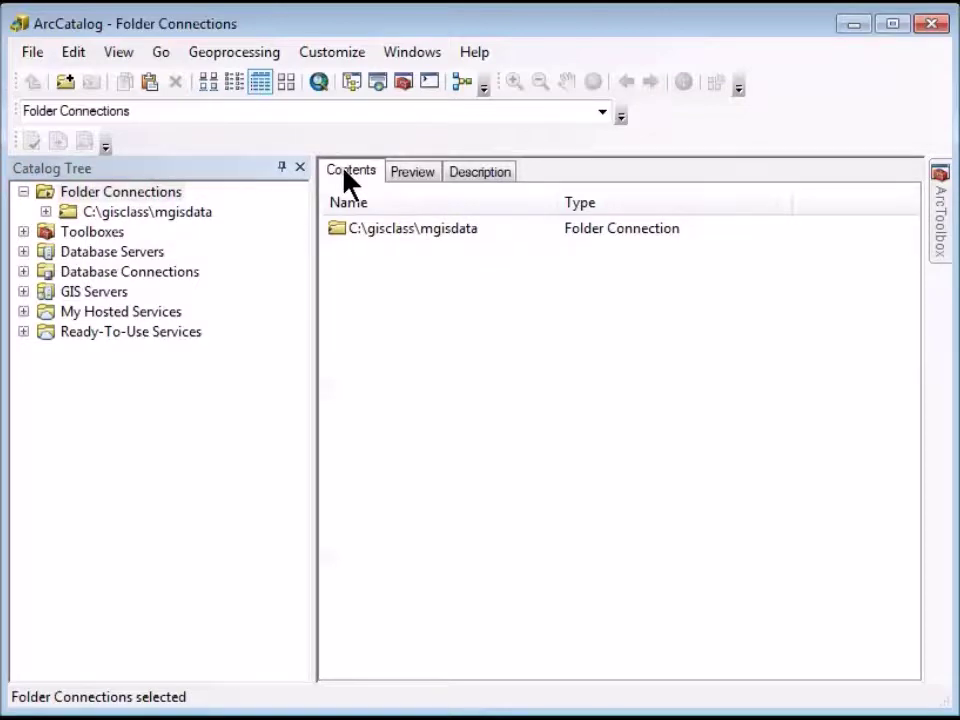
pyautogui.click(45, 212)
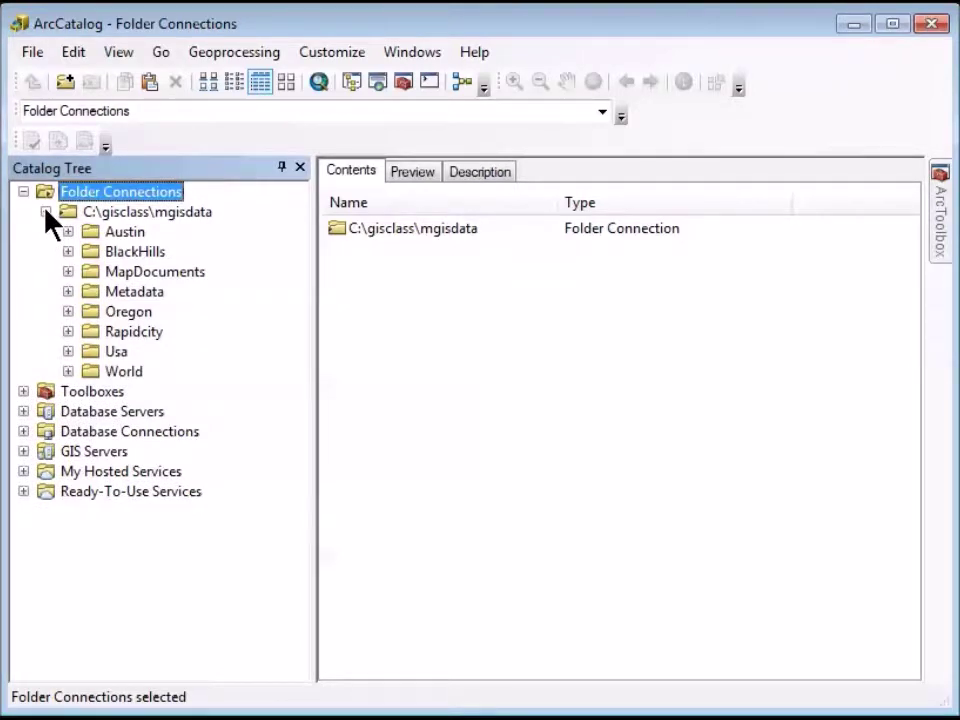
pyautogui.click(92, 313)
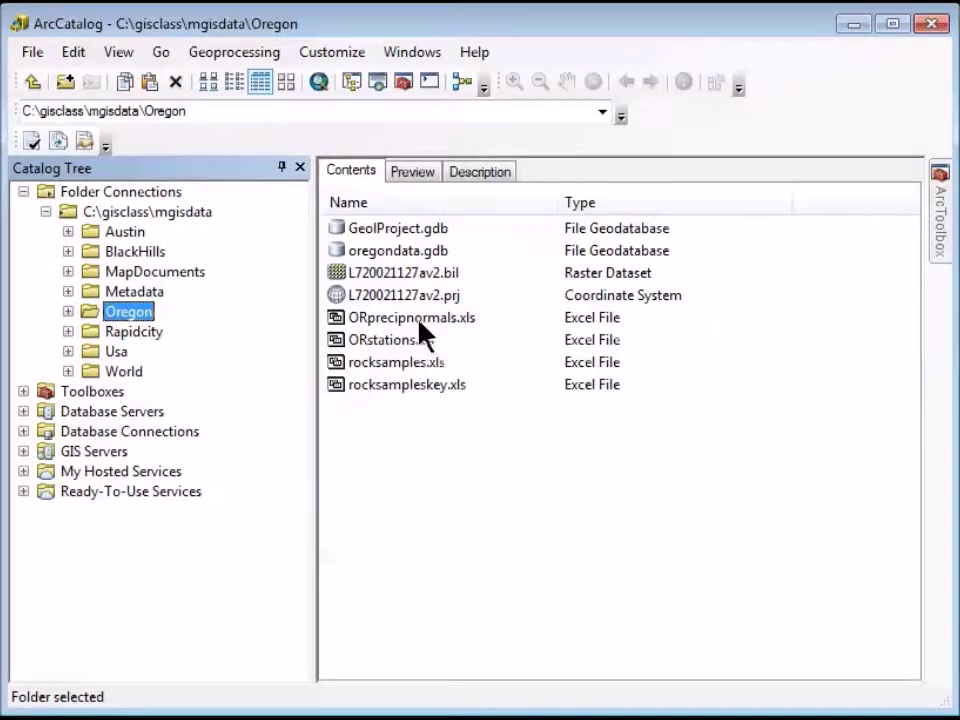
# View the Oregon folder's contents as large icons, list, details and thumbnails, and return to the details view
pyautogui.click(206, 86)
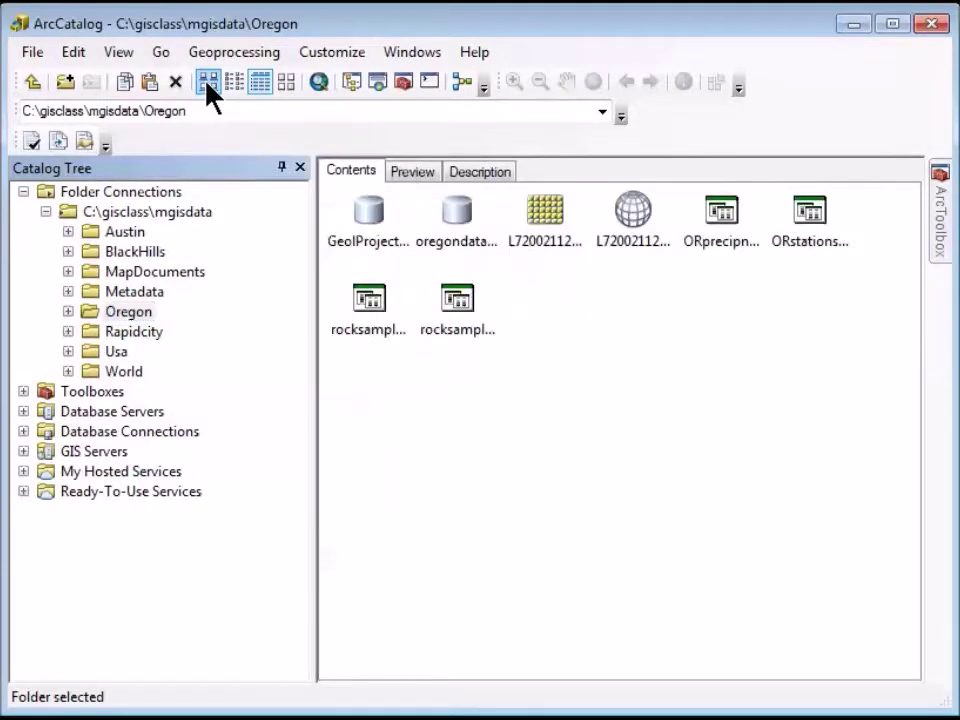
pyautogui.click(236, 84)
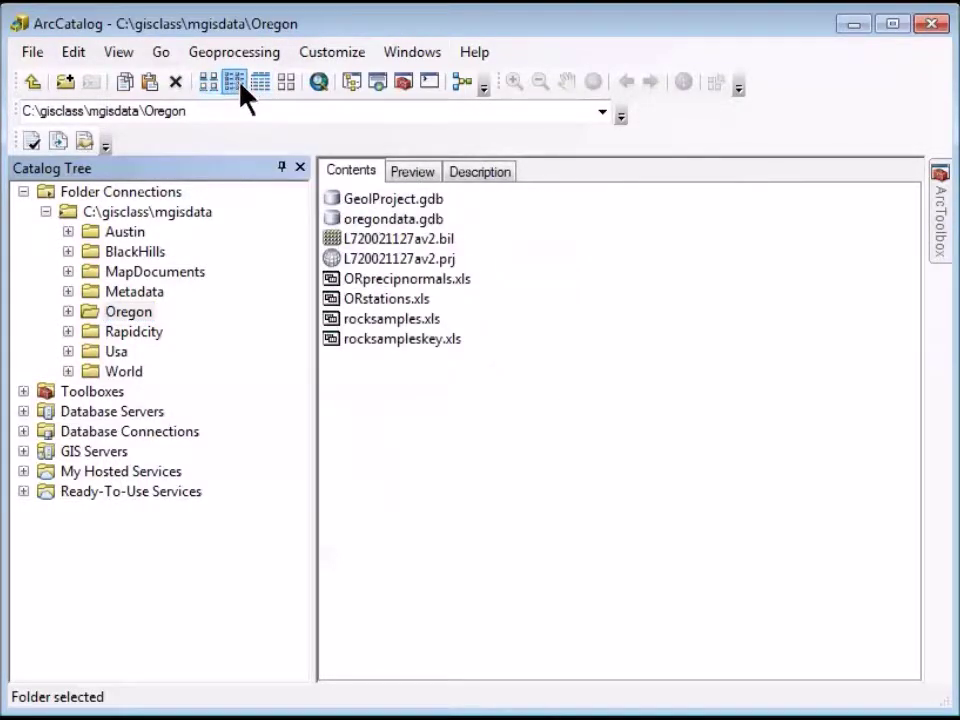
pyautogui.click(259, 87)
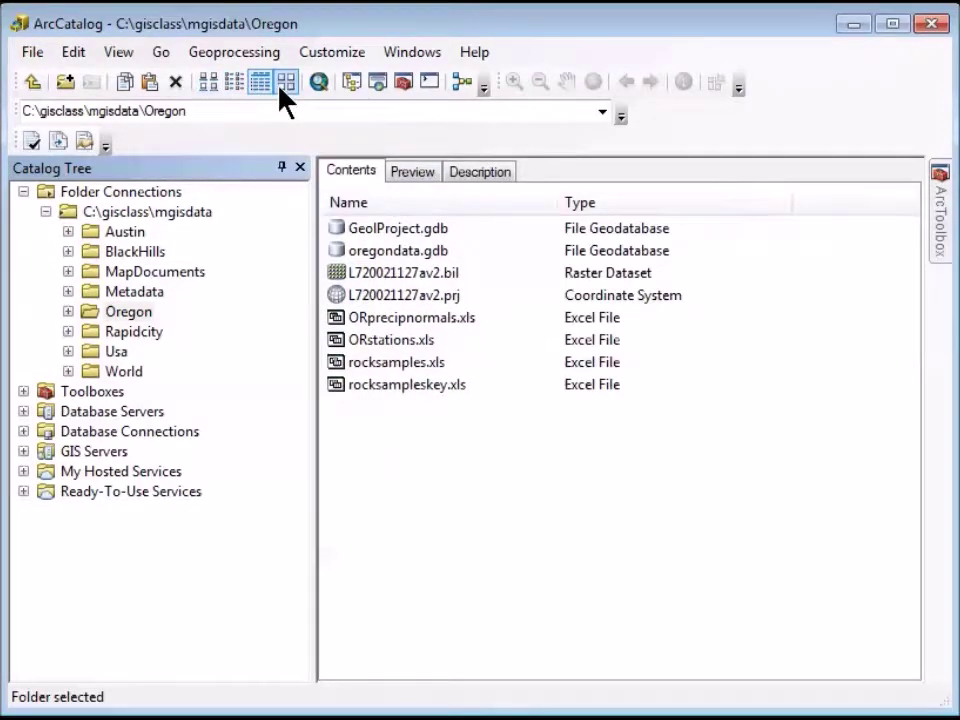
pyautogui.click(282, 86)
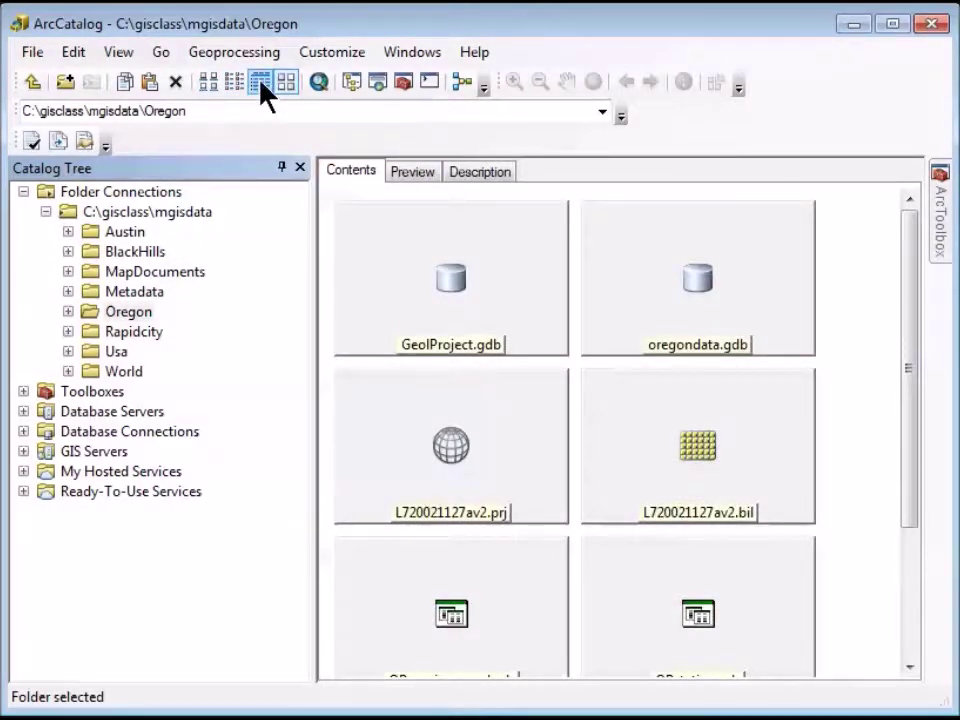
pyautogui.click(261, 85)
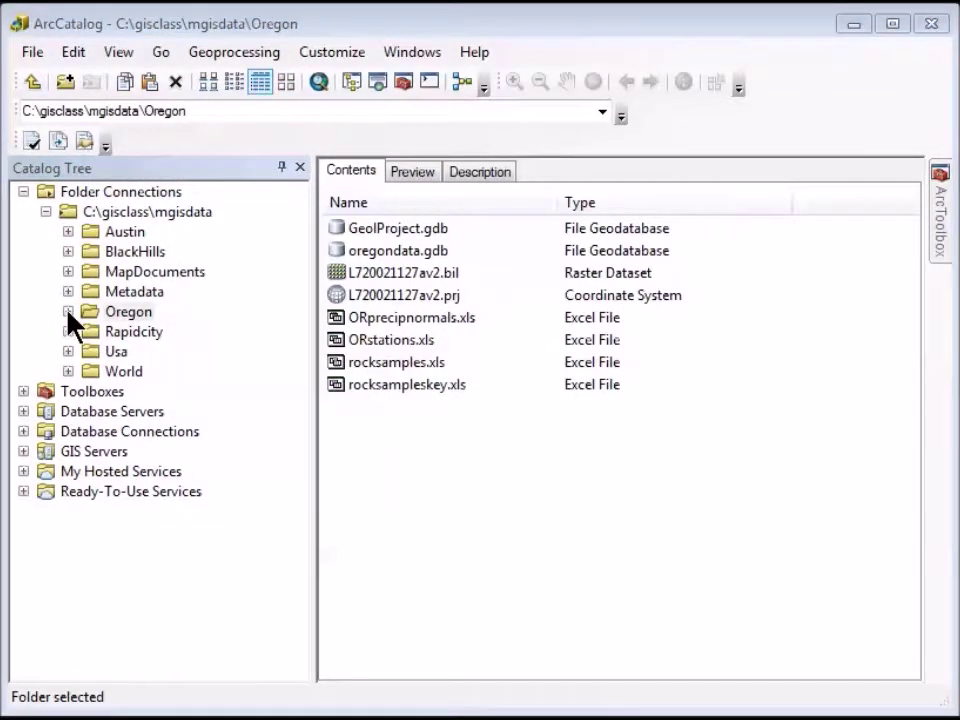
# Expand the oregondata.gdb geodatabase in the Oregon folder and preview its cities feature class
pyautogui.click(68, 312)
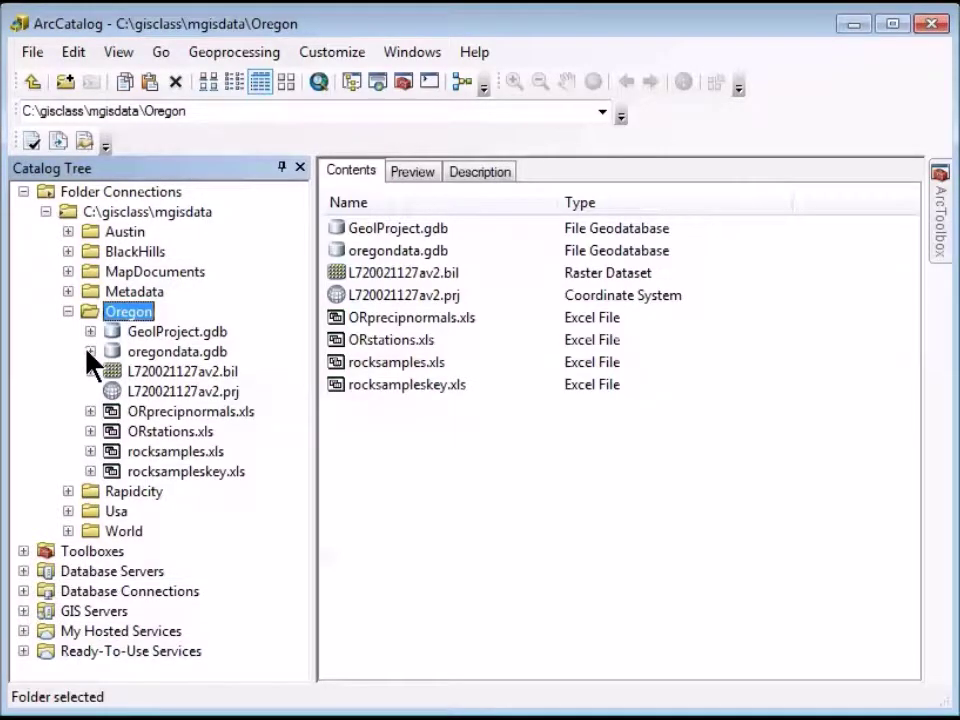
pyautogui.click(90, 352)
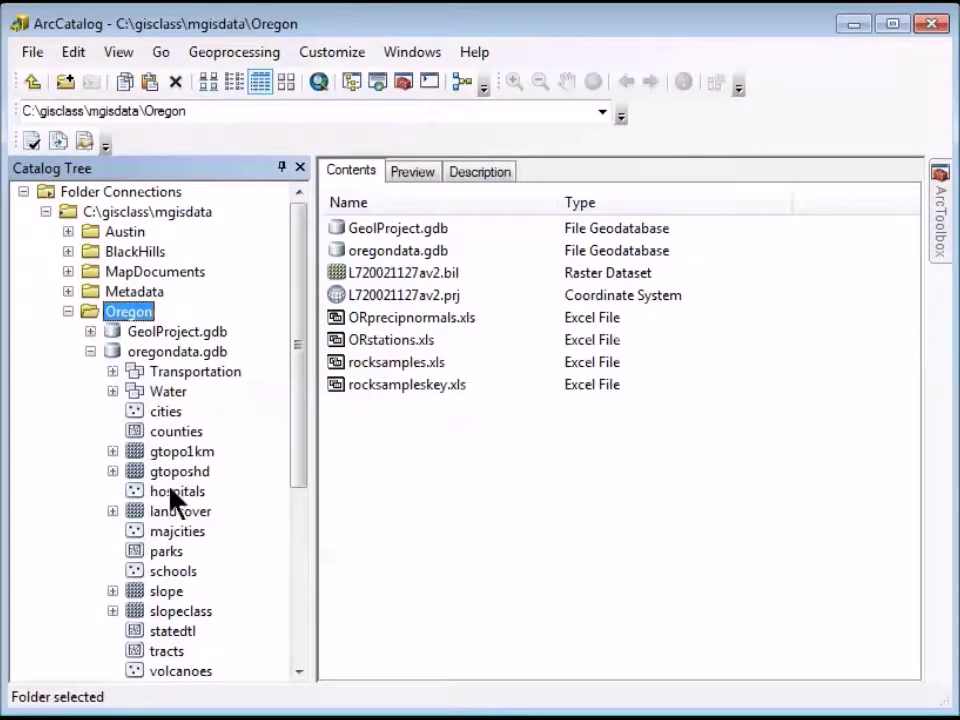
pyautogui.click(166, 414)
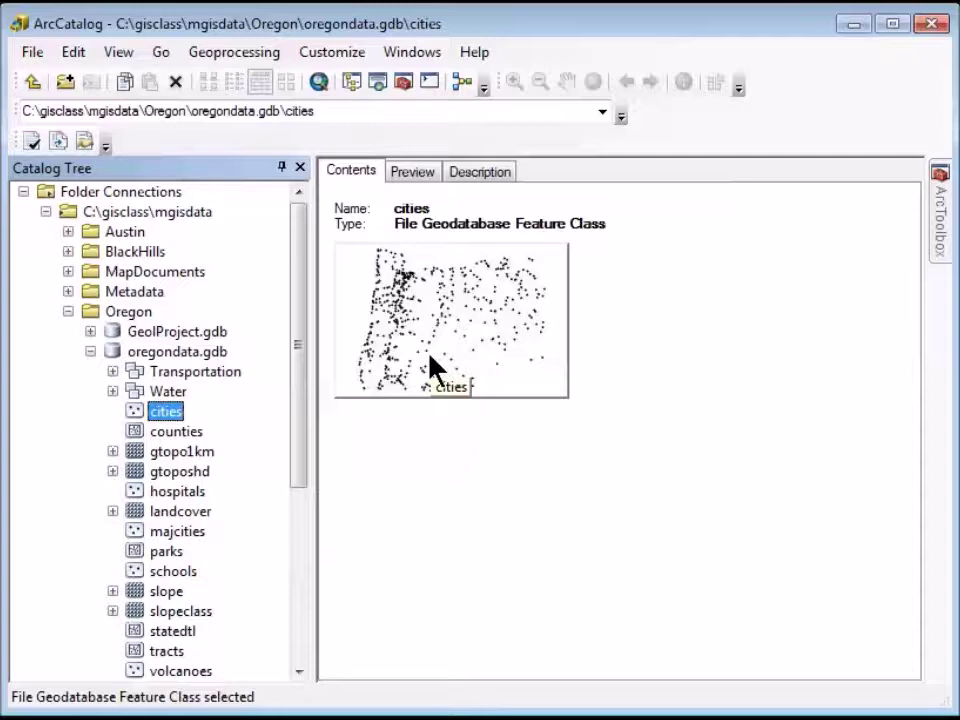
pyautogui.click(416, 176)
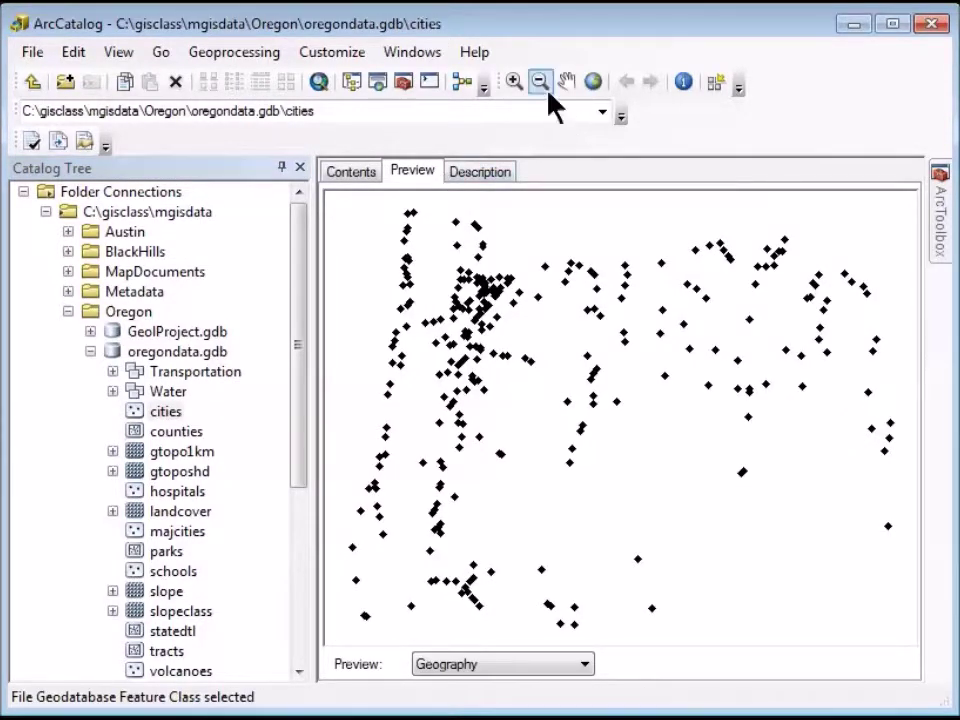
# Identify an isolated city point southeast of the dense northwestern cluster, review its attributes and close the results
pyautogui.click(514, 84)
pyautogui.moveTo(435, 252); pyautogui.dragTo(567, 401)
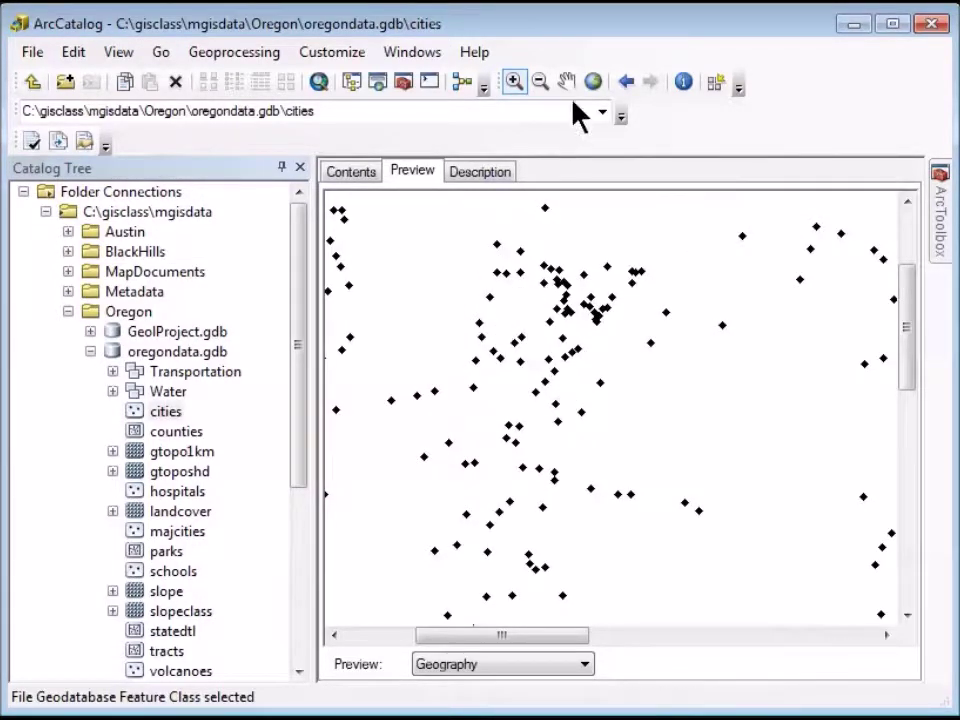
pyautogui.click(683, 86)
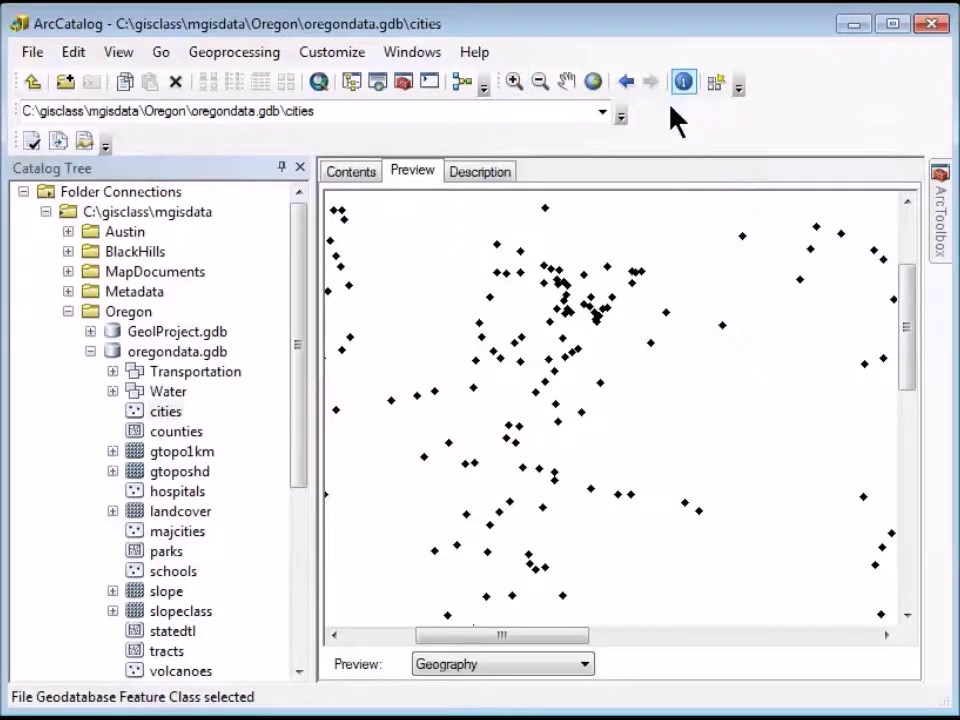
pyautogui.click(602, 382)
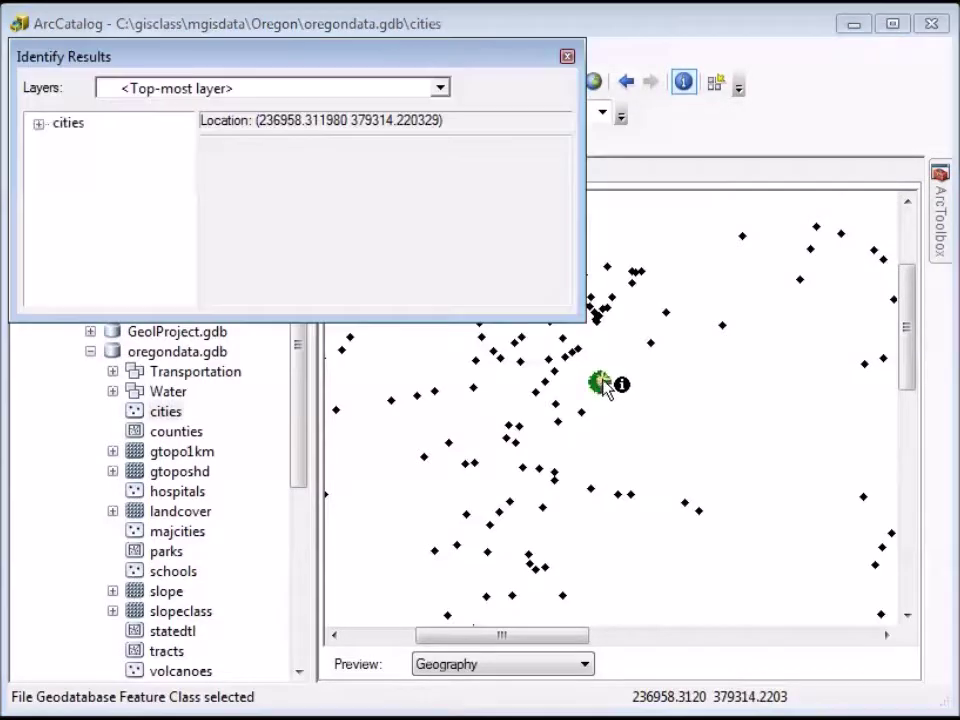
pyautogui.moveTo(568, 197); pyautogui.dragTo(572, 230)
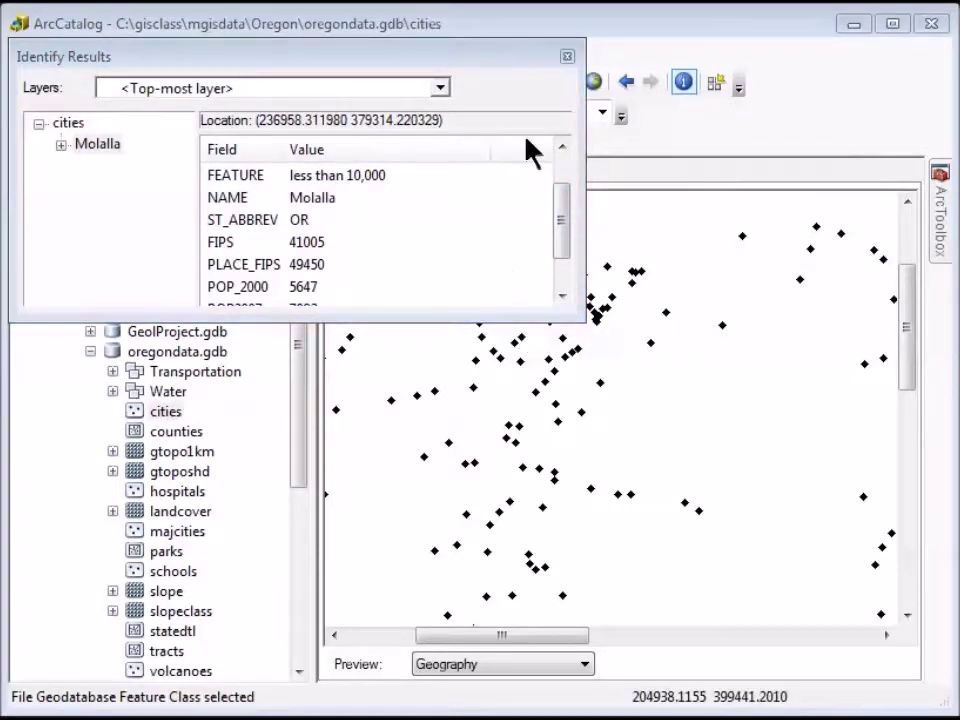
pyautogui.click(567, 57)
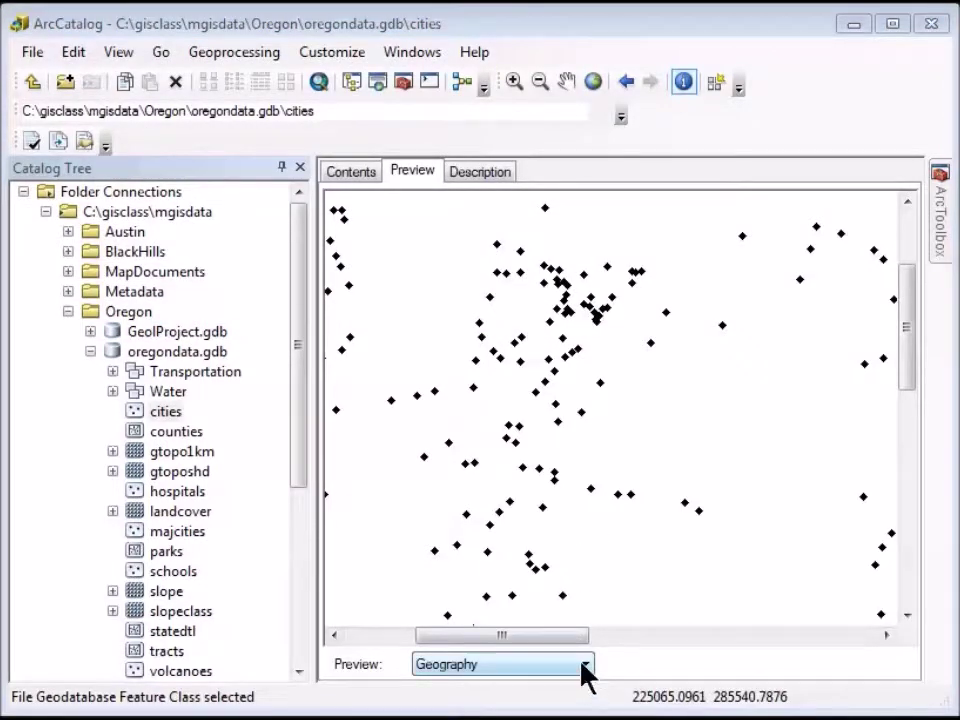
# Preview the cities feature class as a table and examine its attribute columns and available table options
pyautogui.click(585, 665)
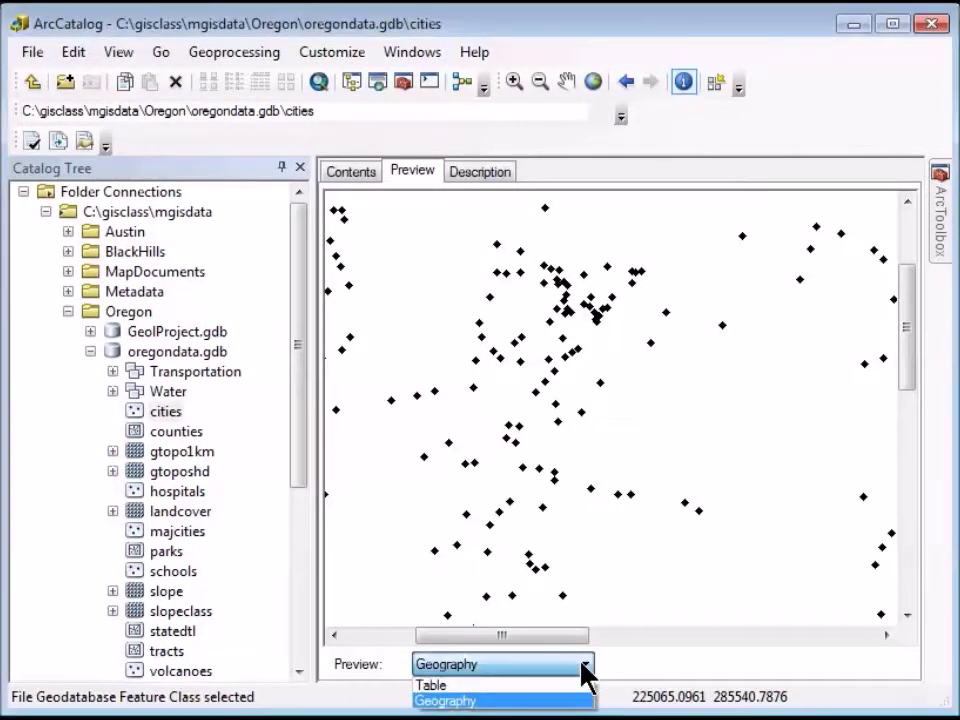
pyautogui.click(487, 684)
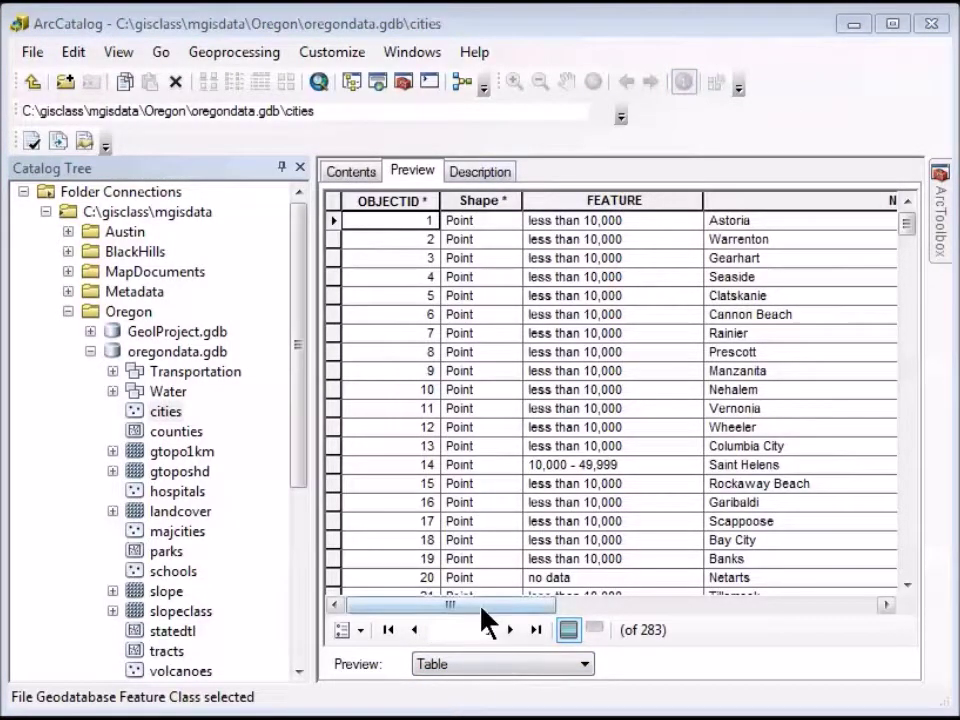
pyautogui.moveTo(481, 606); pyautogui.dragTo(612, 645)
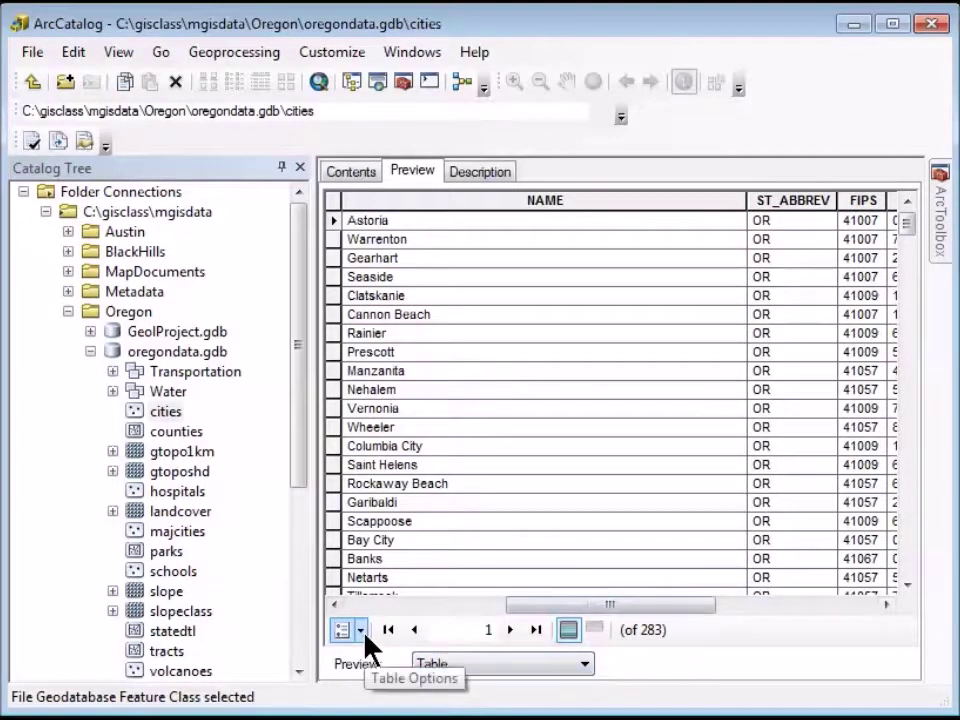
pyautogui.click(361, 630)
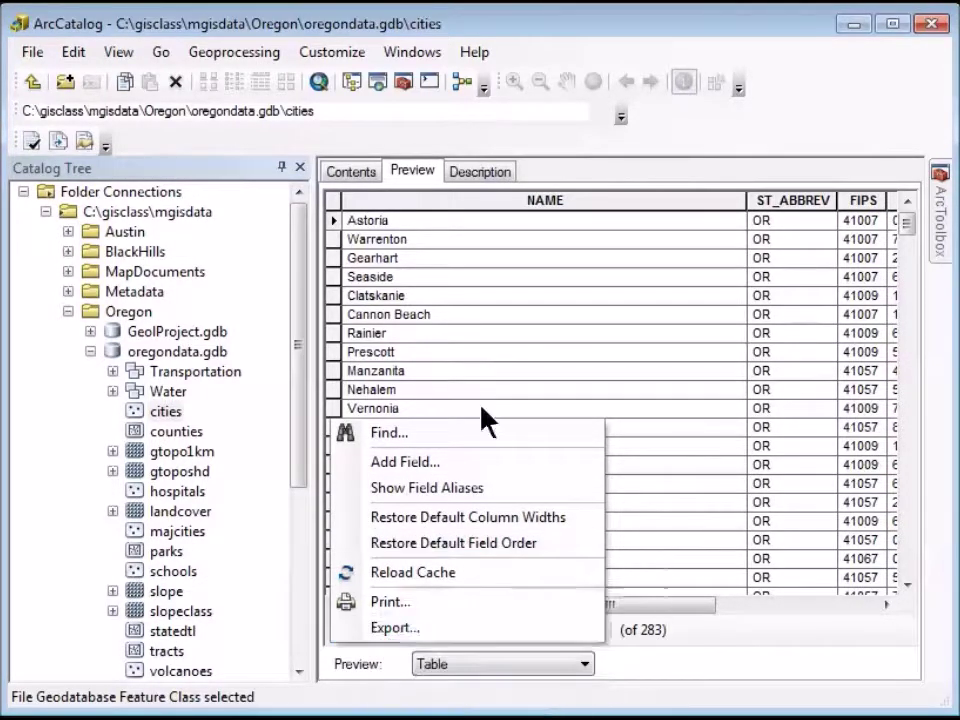
pyautogui.click(577, 26)
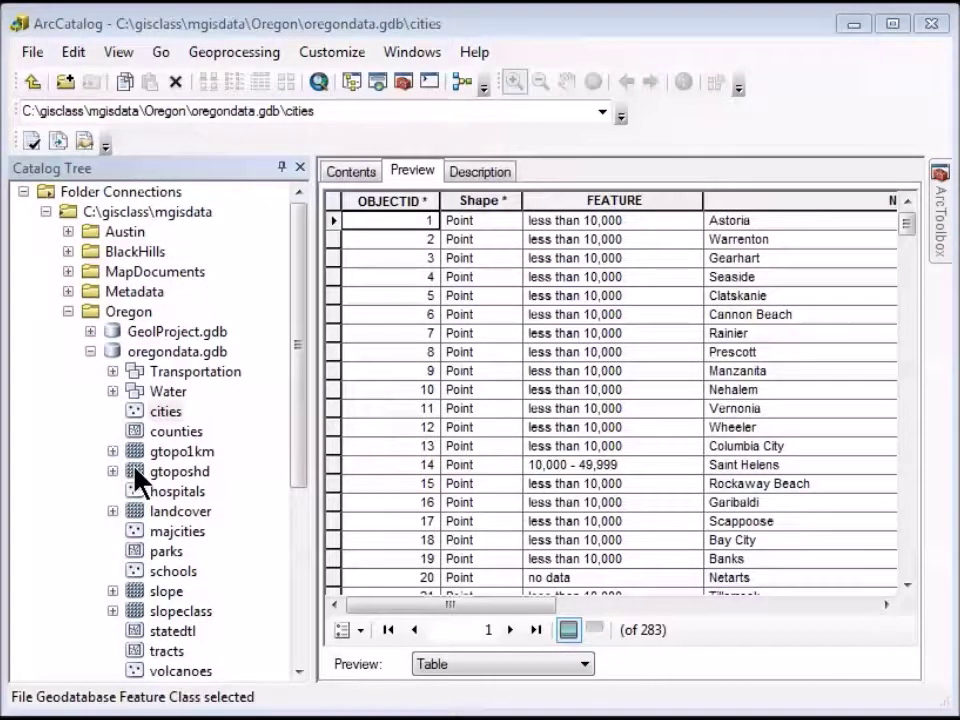
# Preview the gtoposhd raster, first as a table and finally as geography at full extent
pyautogui.click(136, 471)
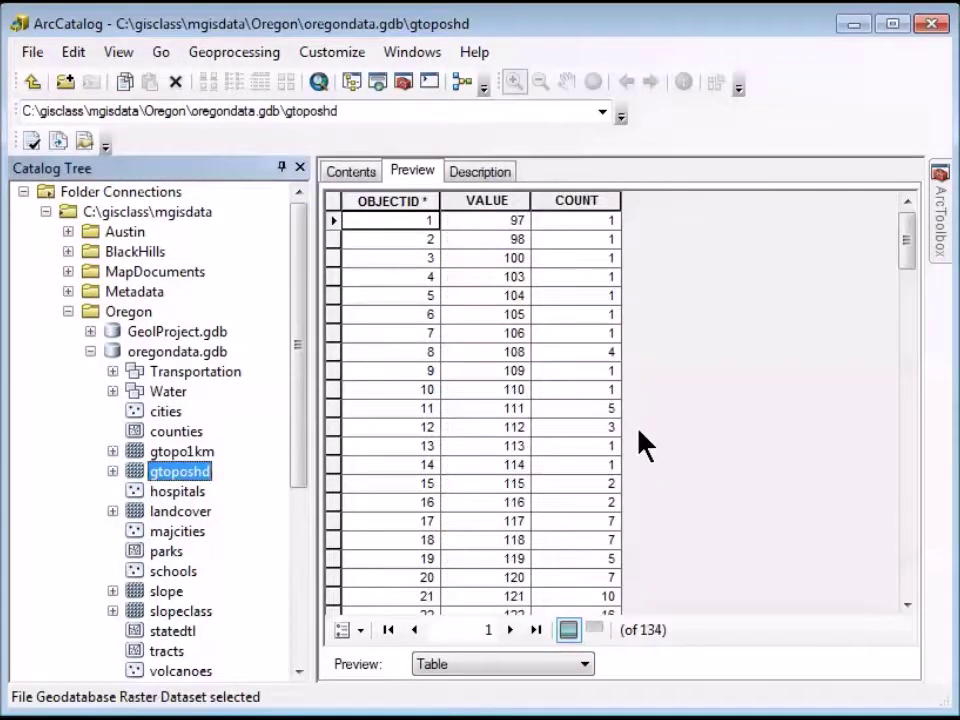
pyautogui.click(585, 666)
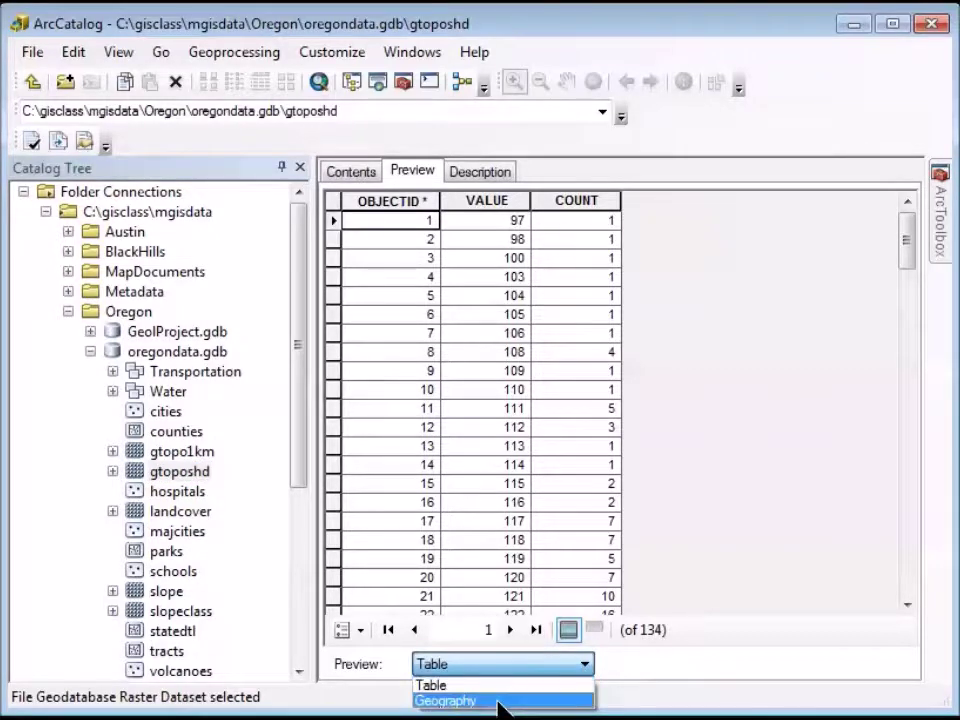
pyautogui.click(500, 705)
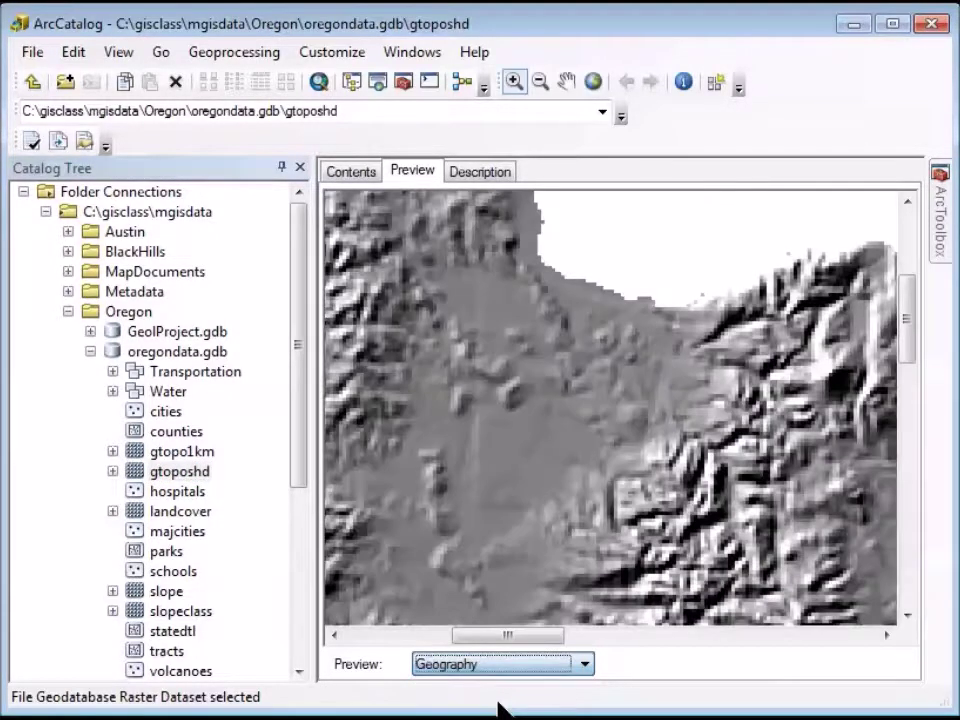
pyautogui.click(592, 83)
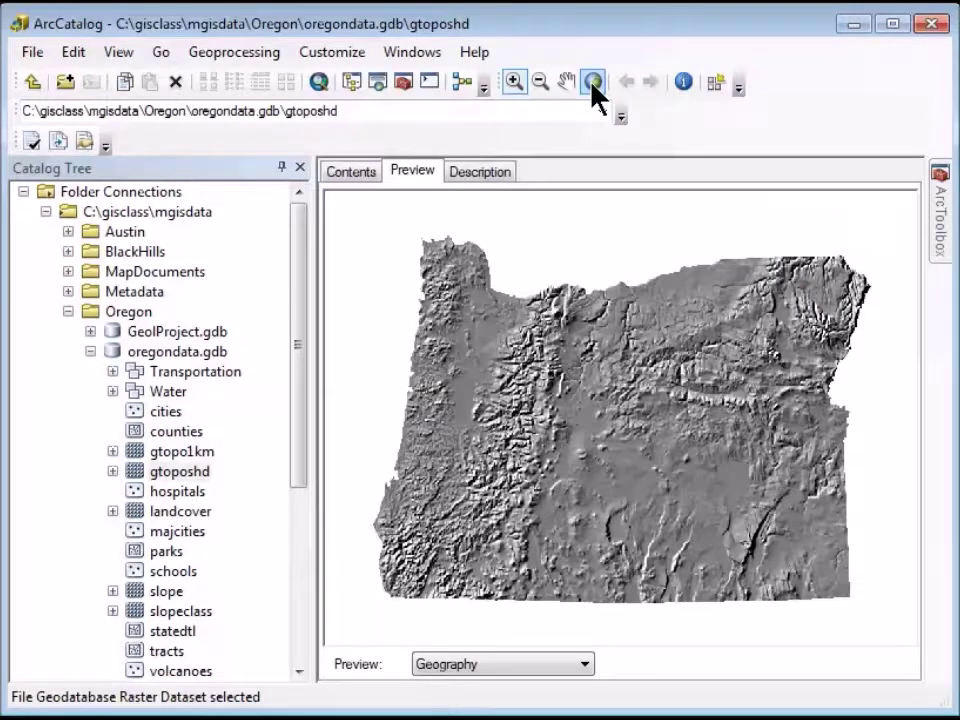
# Preview the geography of the cities, counties, gtopo1km and gtoposhd datasets one after another
pyautogui.click(138, 410)
pyautogui.click(136, 430)
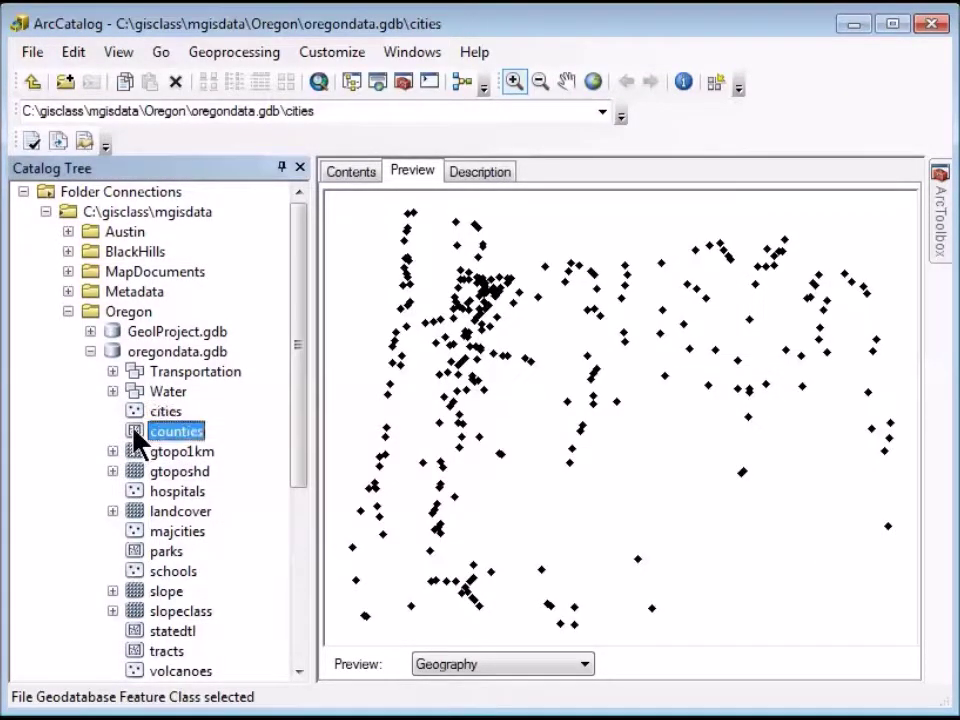
pyautogui.click(139, 452)
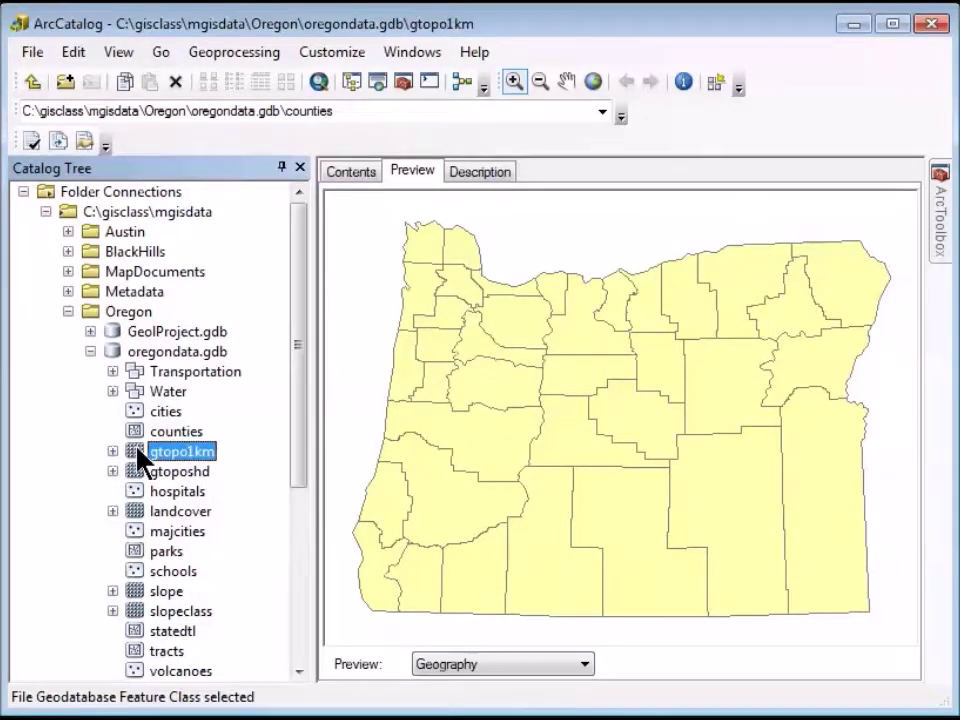
pyautogui.click(140, 470)
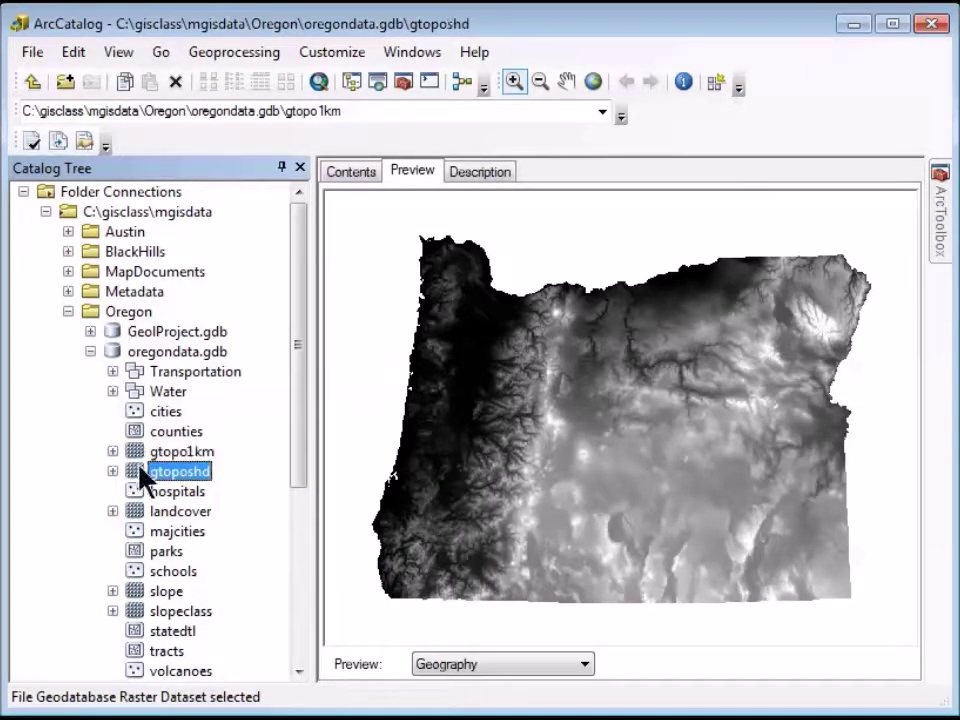
# Preview the geography of the hospitals and landcover datasets, and read the landcover raster's metadata description
pyautogui.click(140, 492)
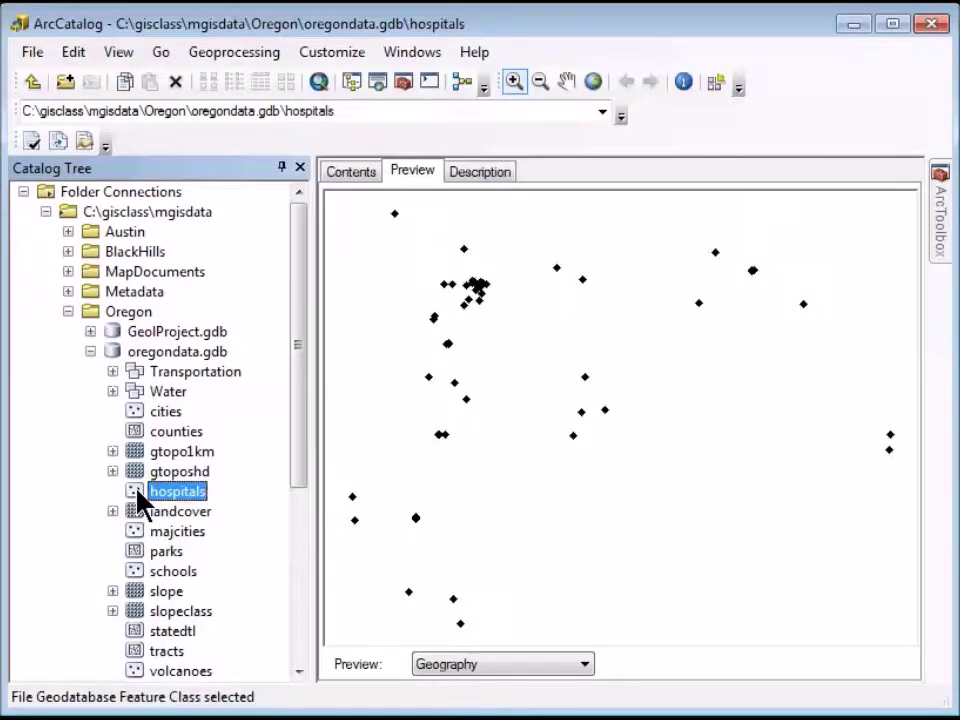
pyautogui.click(140, 514)
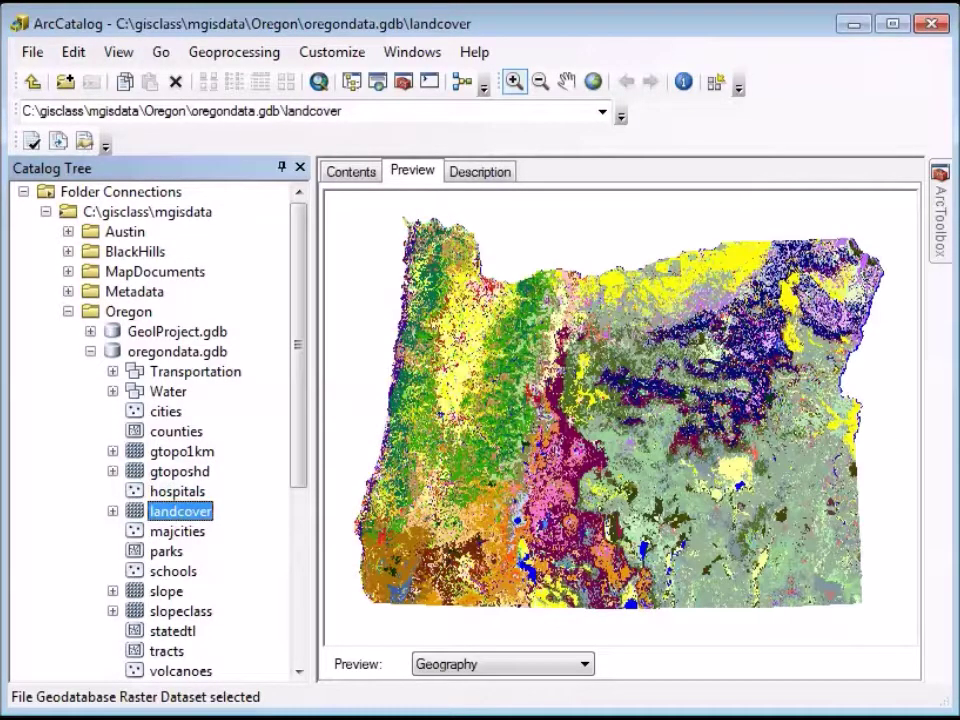
pyautogui.click(172, 521)
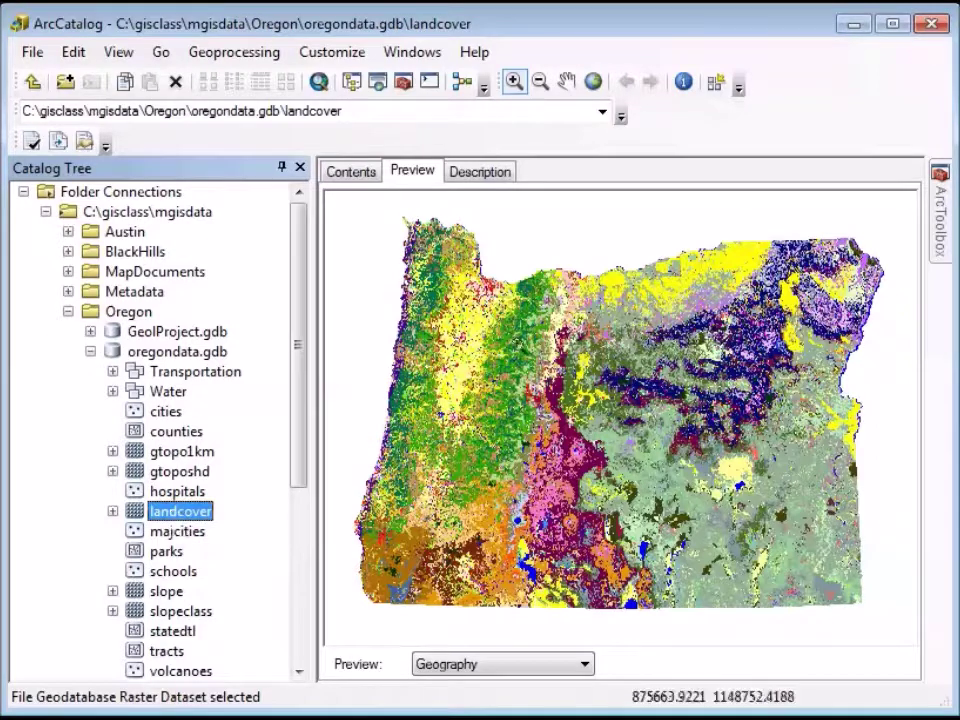
pyautogui.click(478, 182)
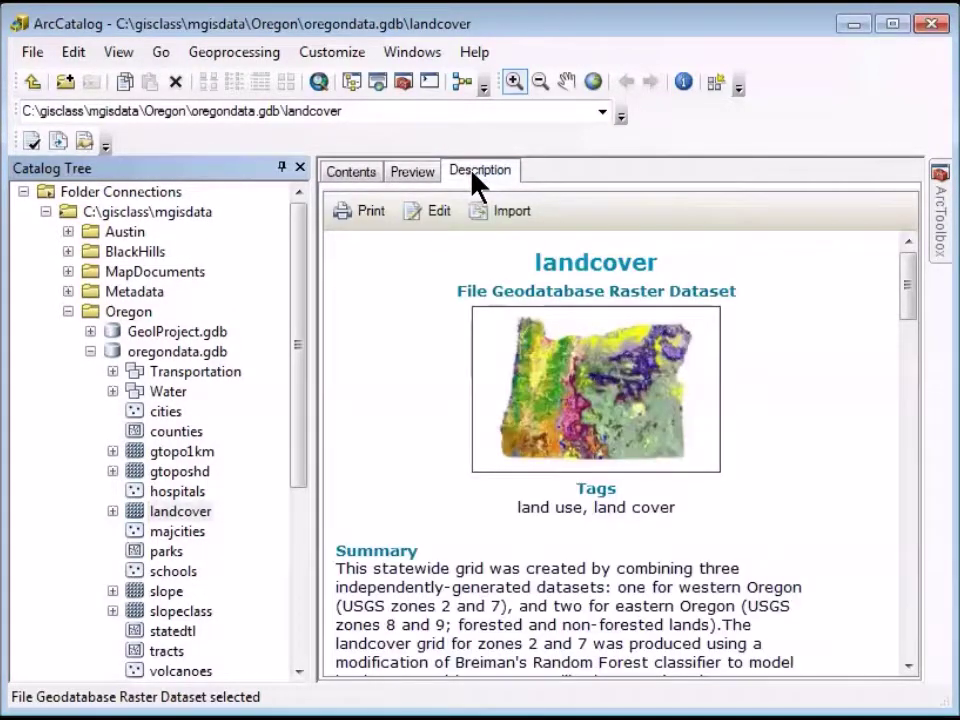
pyautogui.moveTo(914, 296); pyautogui.dragTo(909, 268)
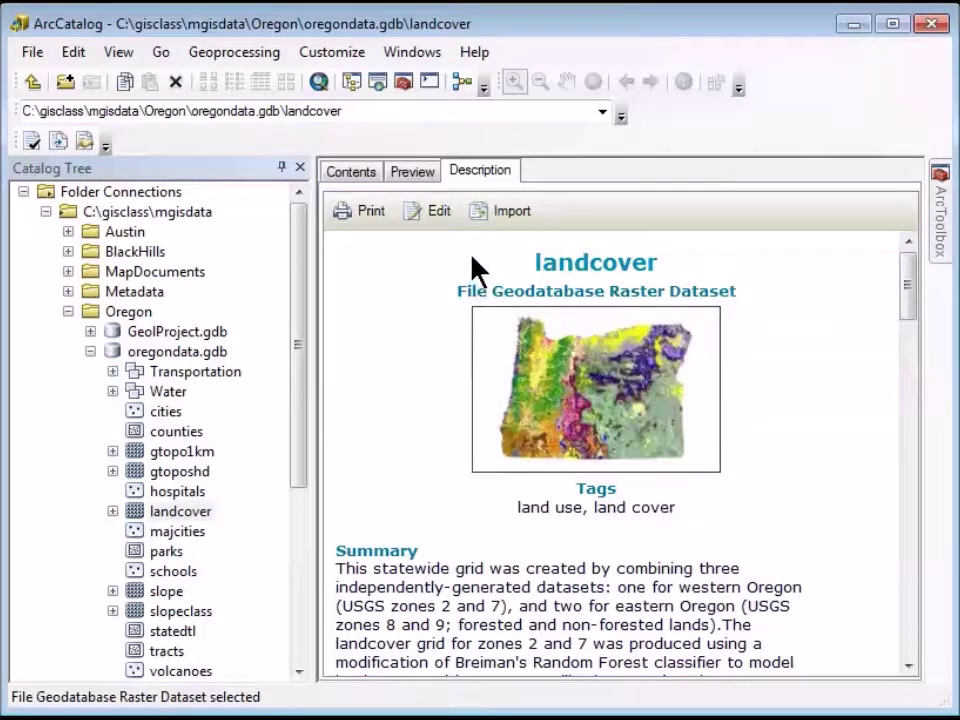
# View the majcities metadata description, and preview the geography of the majcities and parks feature classes
pyautogui.click(136, 530)
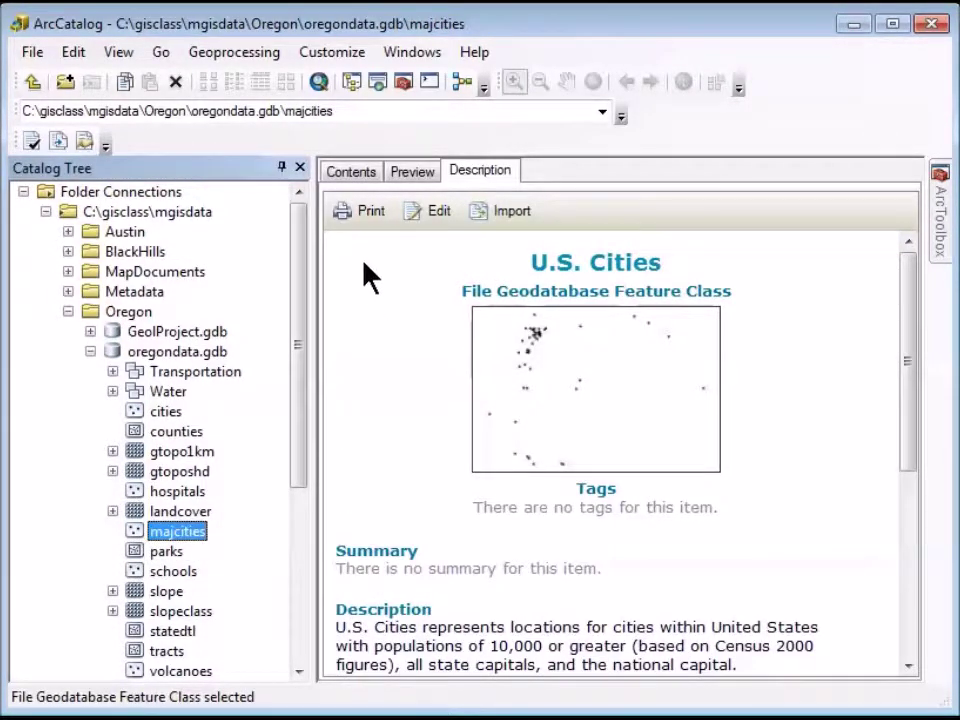
pyautogui.click(410, 176)
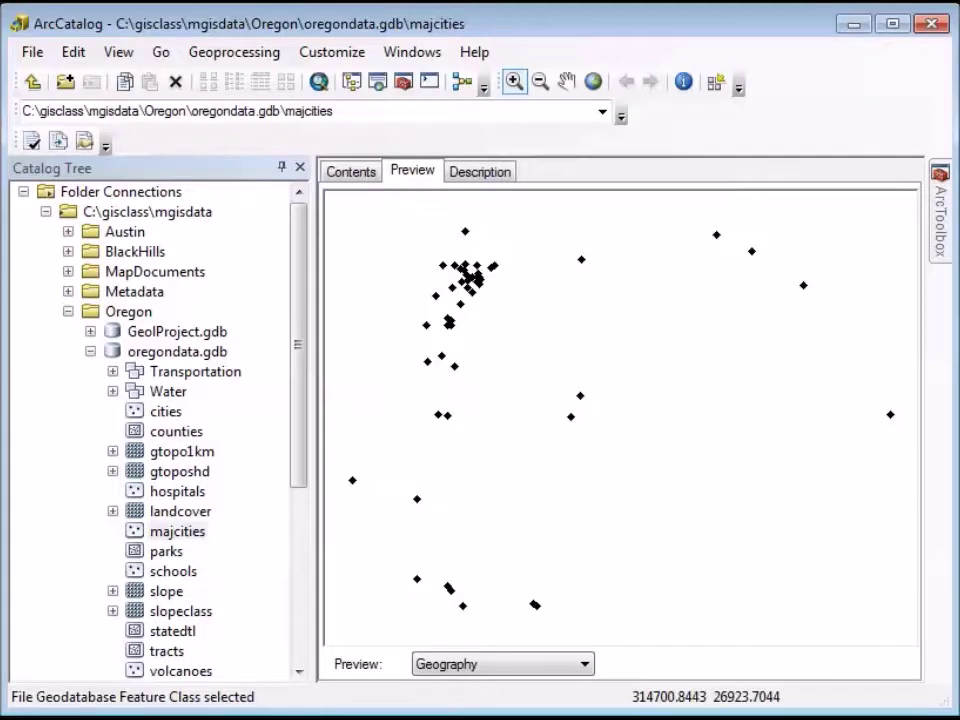
pyautogui.press('Down')
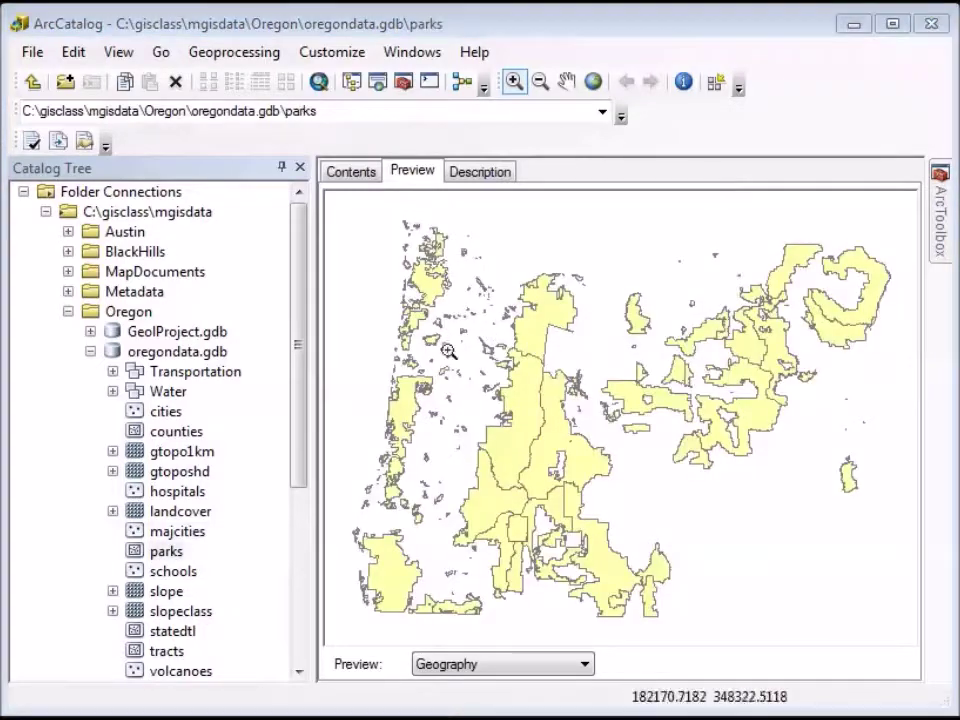
# Review the parks feature class properties, including its fields, feature extent and general settings, and cancel the dialog
pyautogui.rightClick(166, 553)
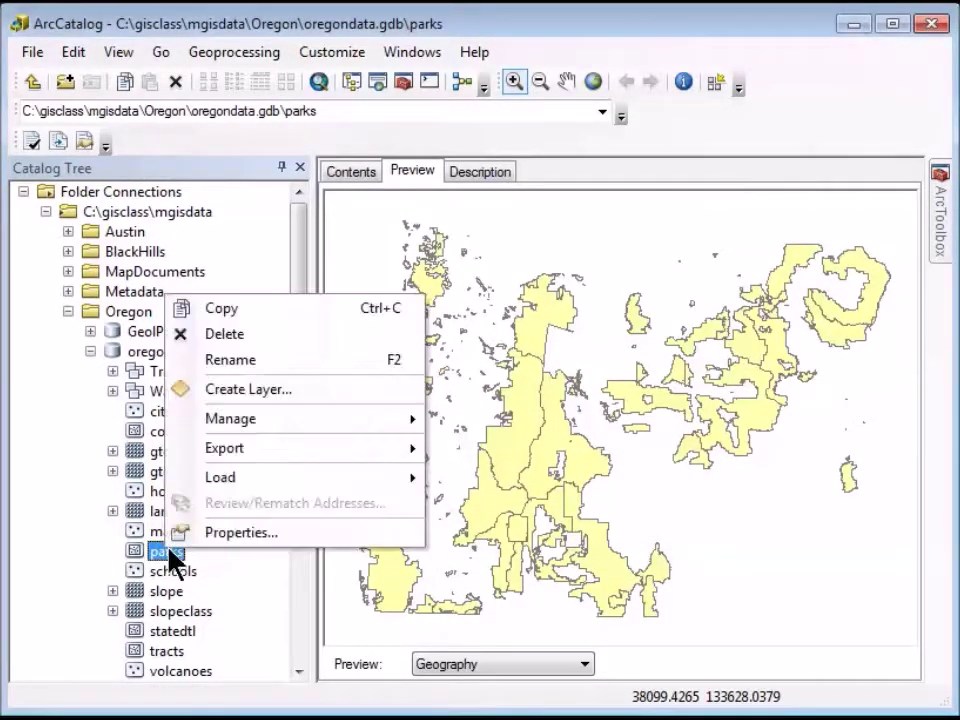
pyautogui.click(257, 543)
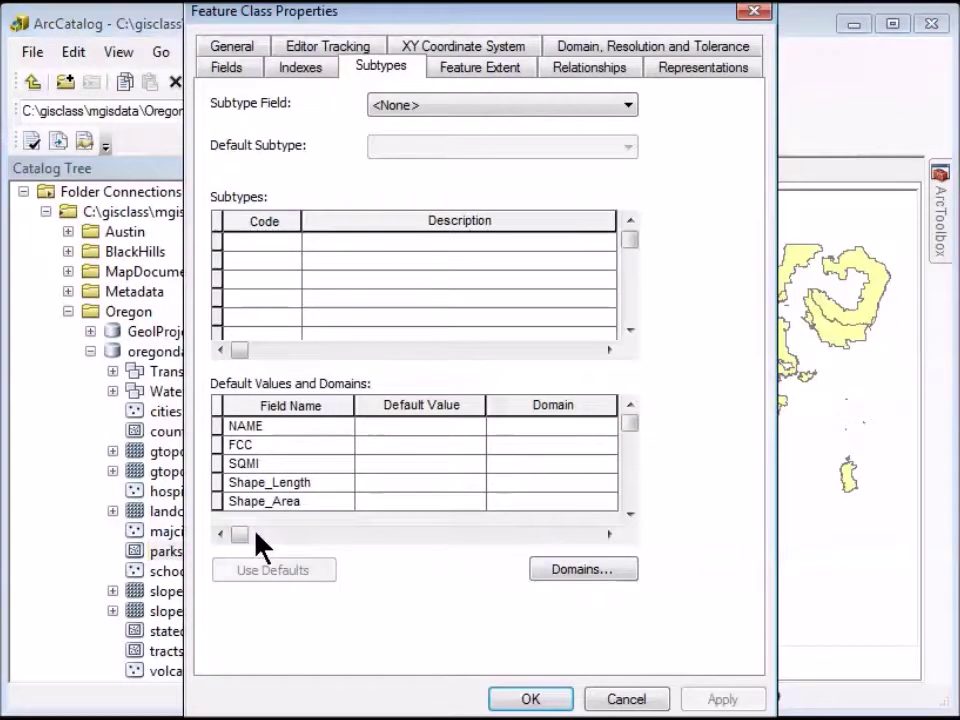
pyautogui.click(229, 70)
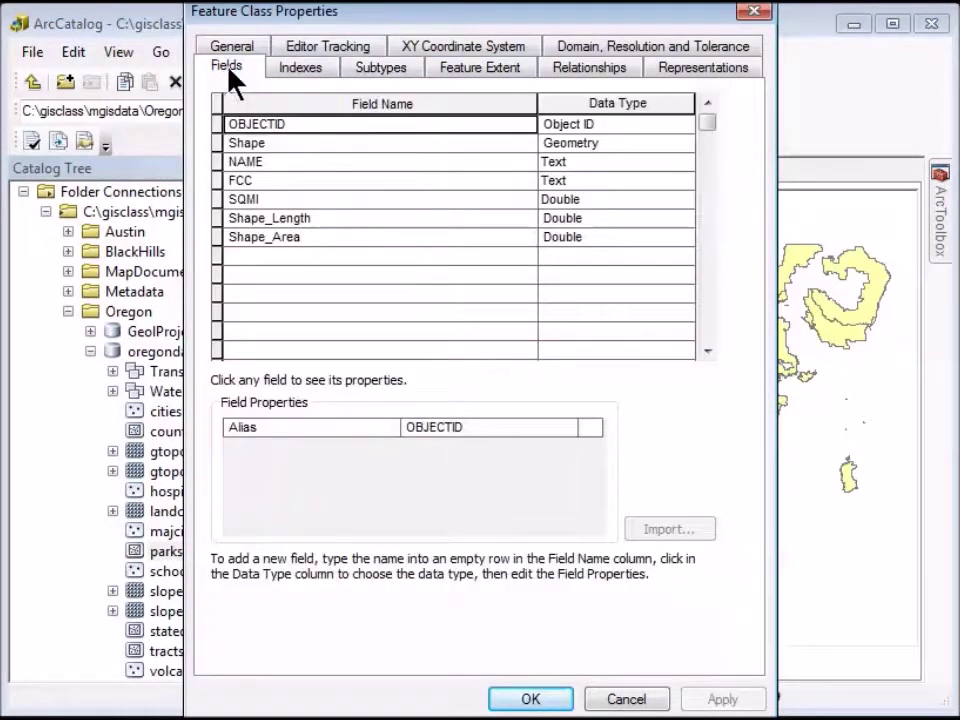
pyautogui.click(458, 70)
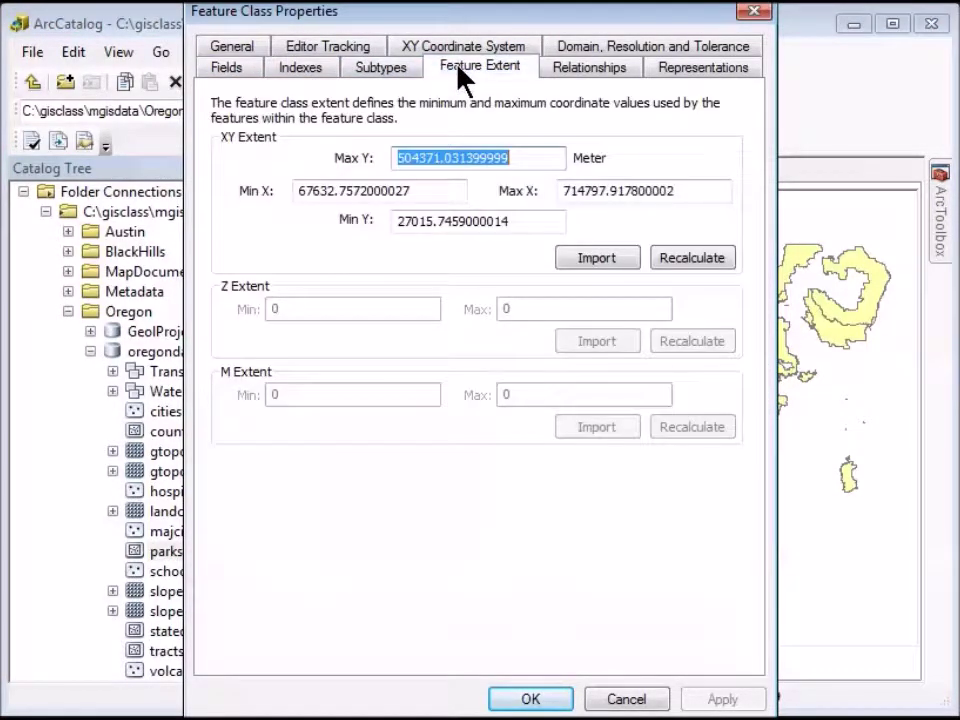
pyautogui.click(239, 46)
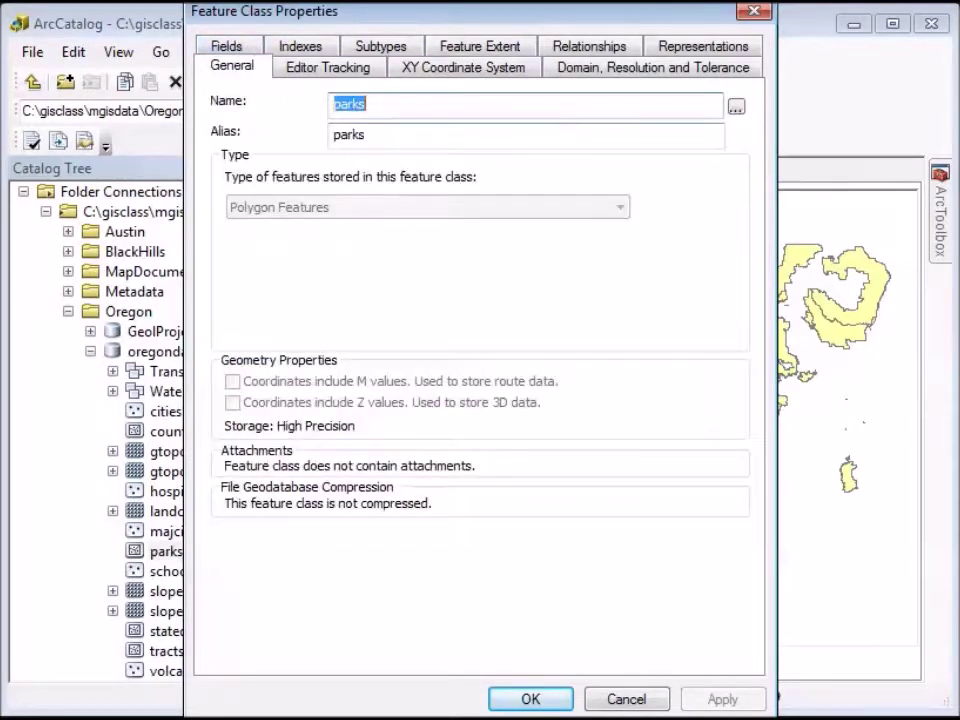
pyautogui.click(628, 700)
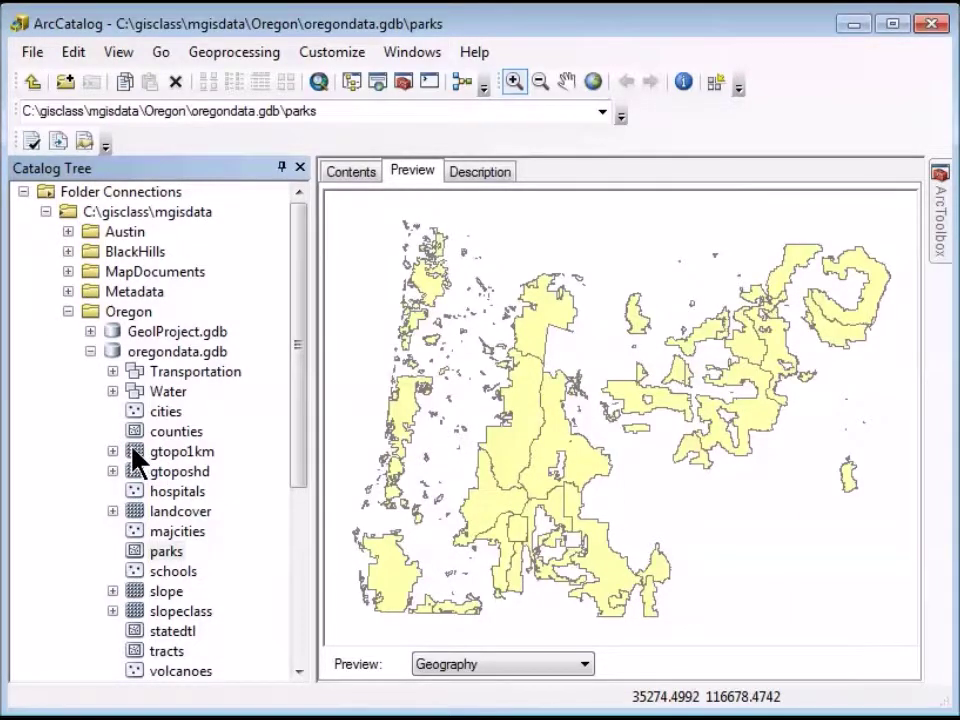
# Examine the raster dataset properties of gtopo1km, such as its cell size and pixel type, and close them
pyautogui.click(134, 452)
pyautogui.rightClick(134, 452)
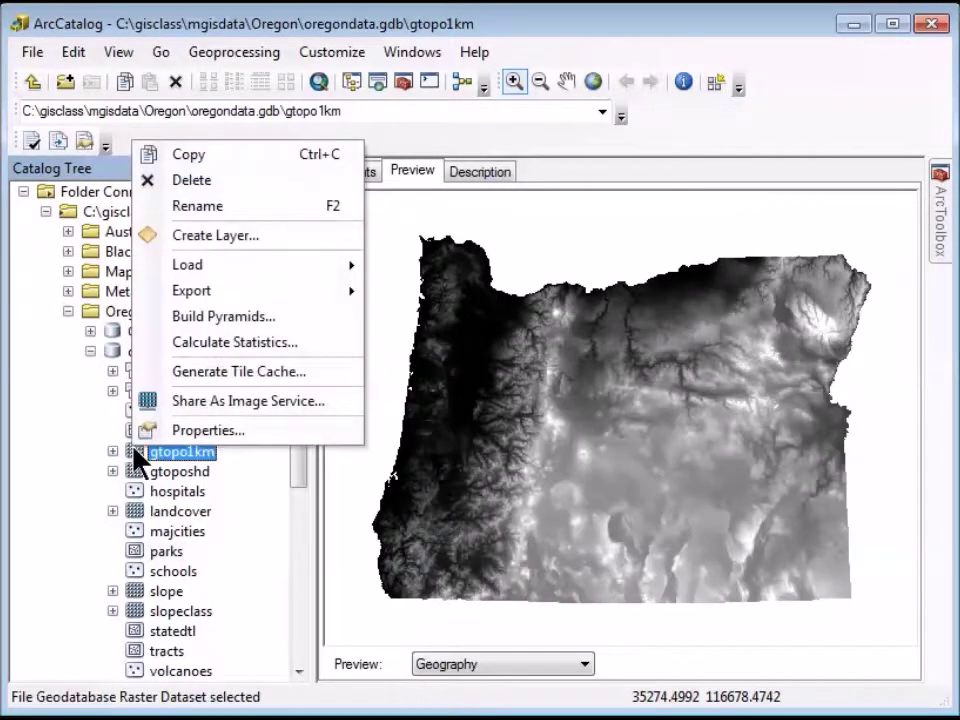
pyautogui.click(229, 433)
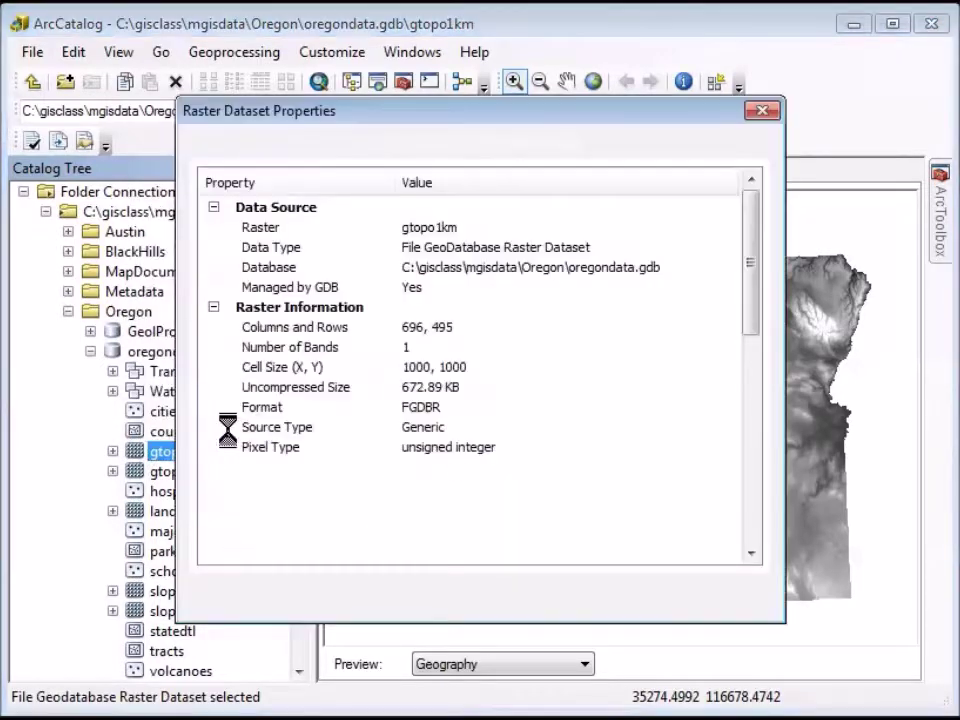
pyautogui.moveTo(754, 262)
pyautogui.mouseDown()
pyautogui.moveTo(746, 386)
pyautogui.moveTo(748, 248)
pyautogui.mouseUp()
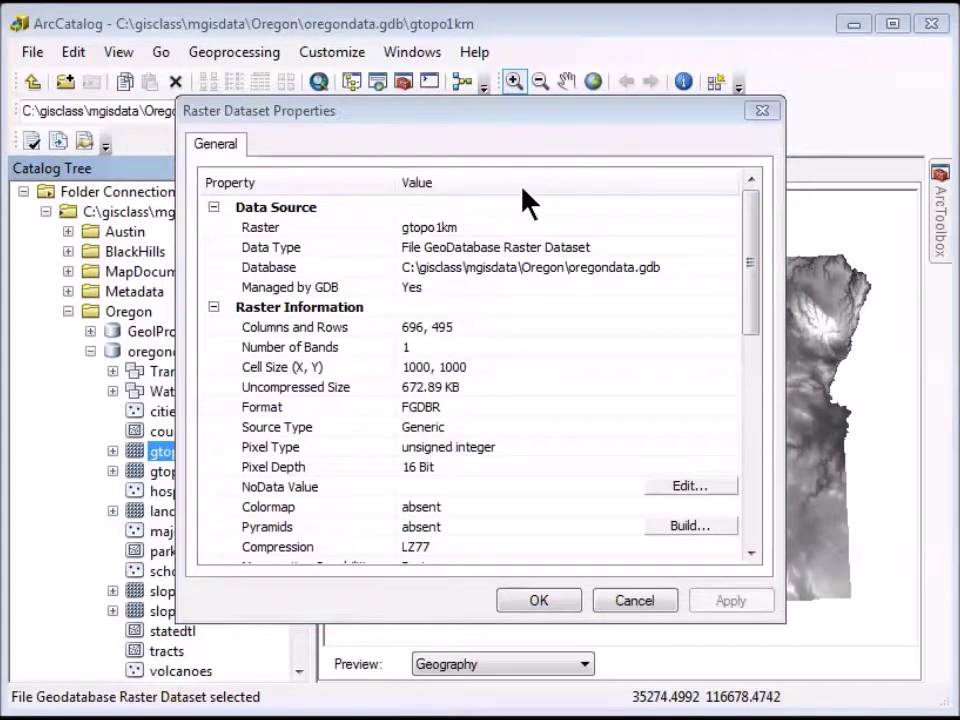
pyautogui.click(760, 112)
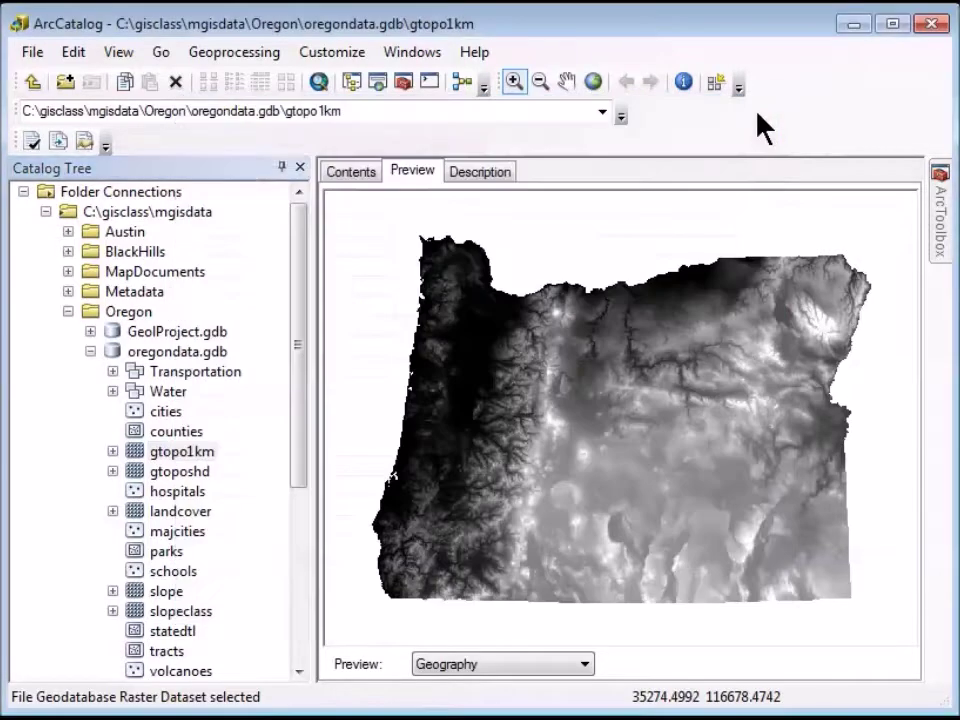
# Collapse the Oregon folder, inspect the contents of the Rapidcity folder and its archive subfolder, and collapse them again
pyautogui.click(68, 311)
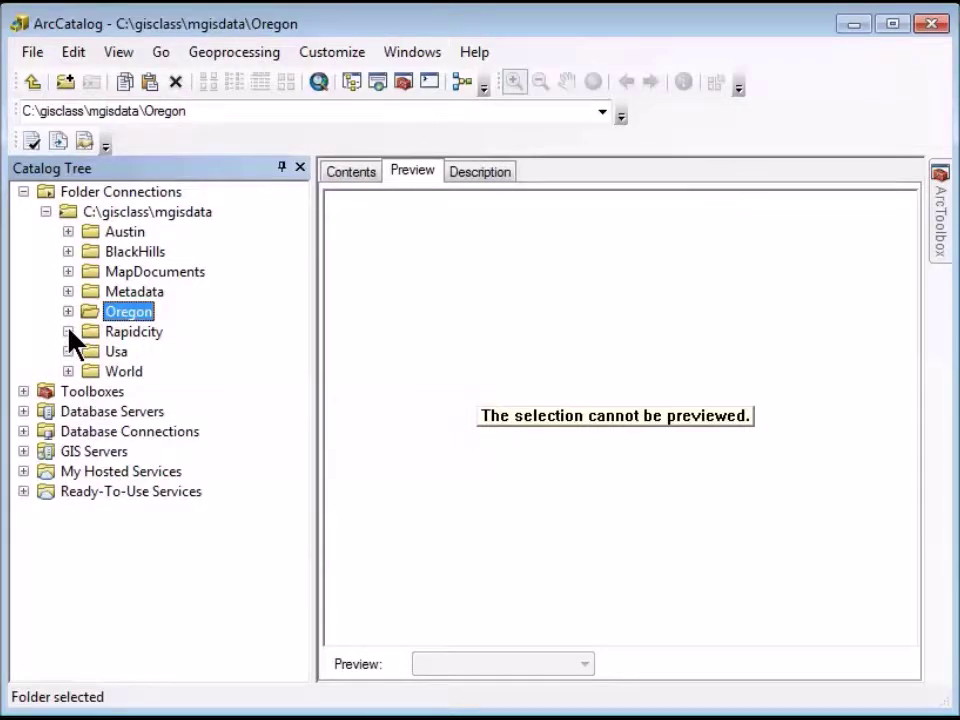
pyautogui.click(68, 331)
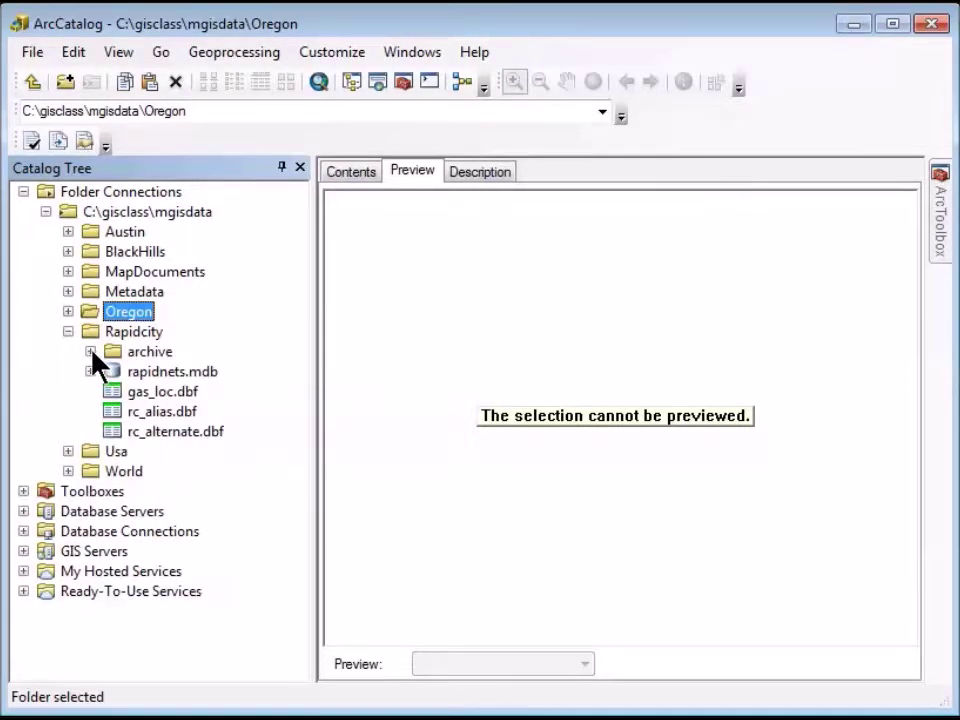
pyautogui.click(91, 352)
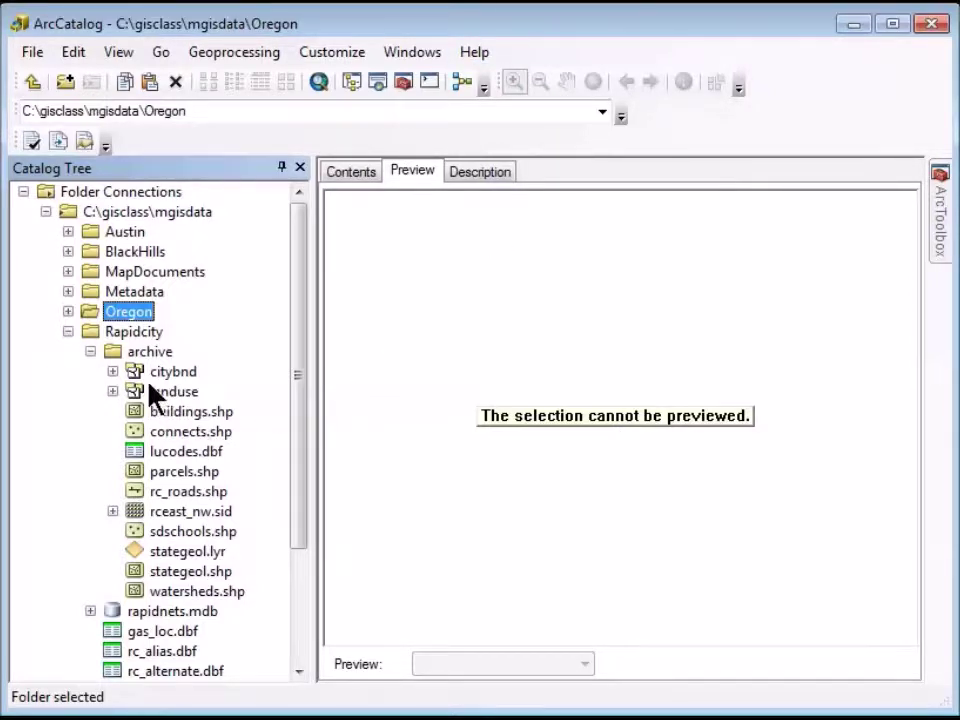
pyautogui.click(90, 351)
pyautogui.click(68, 331)
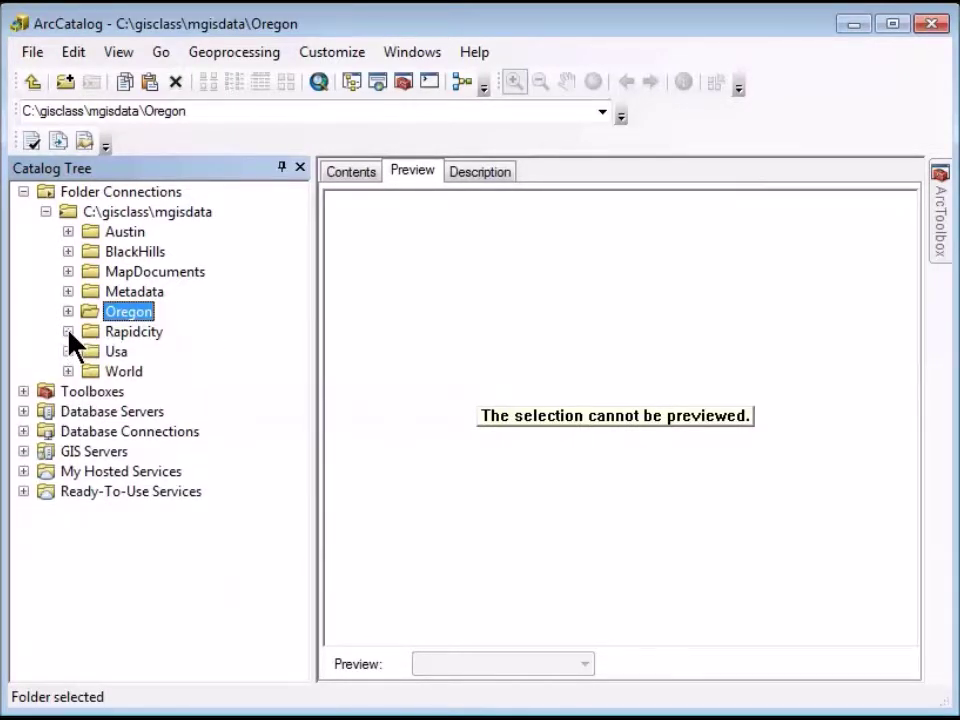
# Add a folder connection to C:\gisclass and expand it to list its subfolders
pyautogui.click(374, 225)
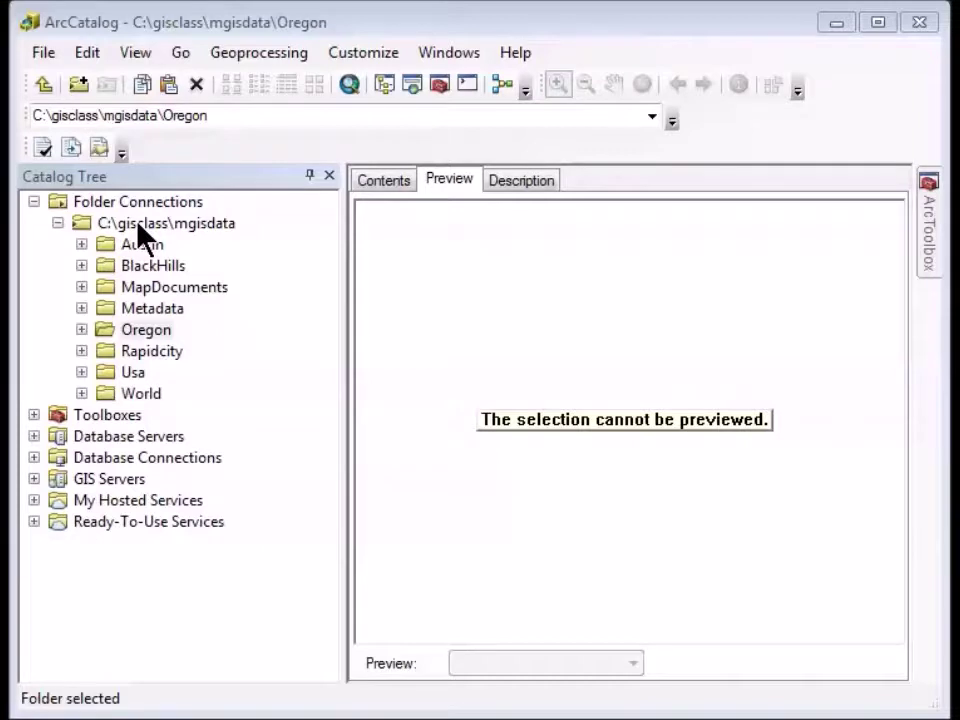
pyautogui.click(78, 84)
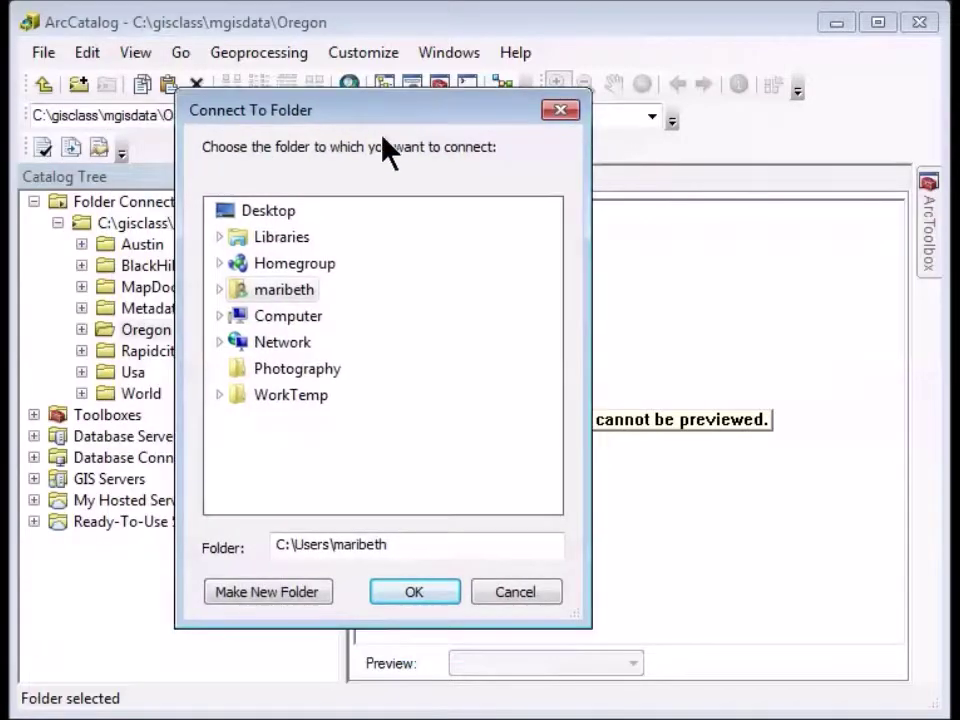
pyautogui.click(221, 316)
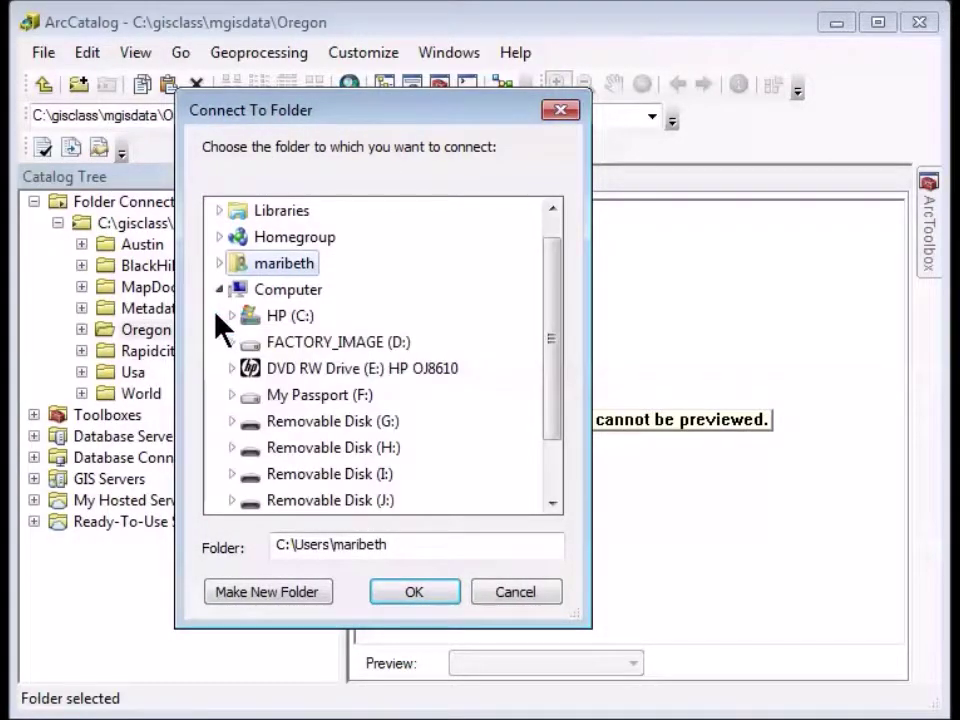
pyautogui.click(233, 315)
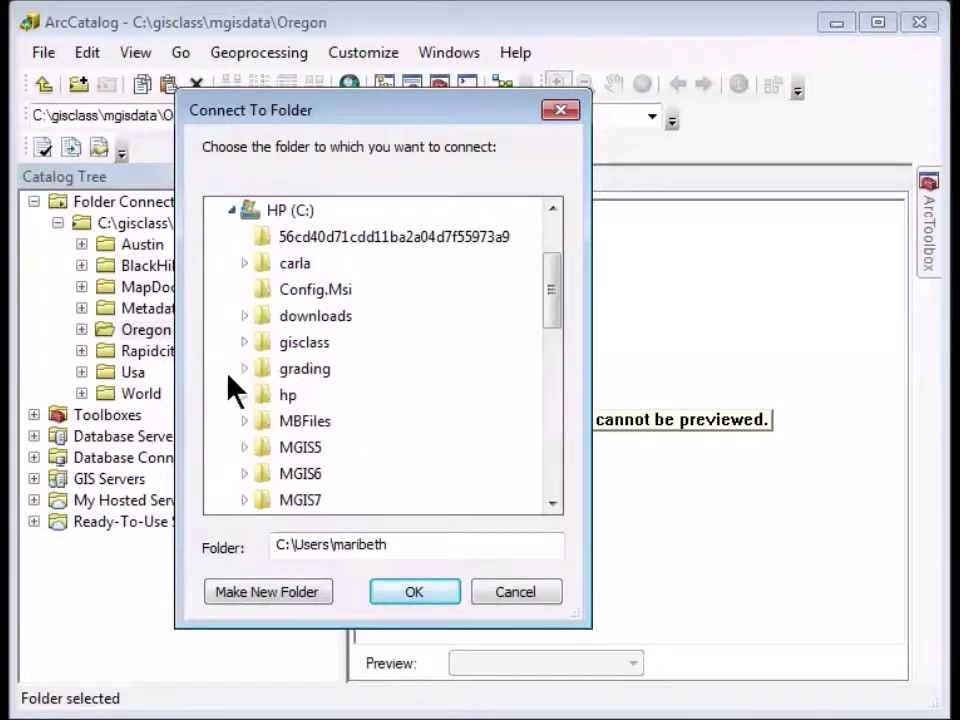
pyautogui.click(261, 345)
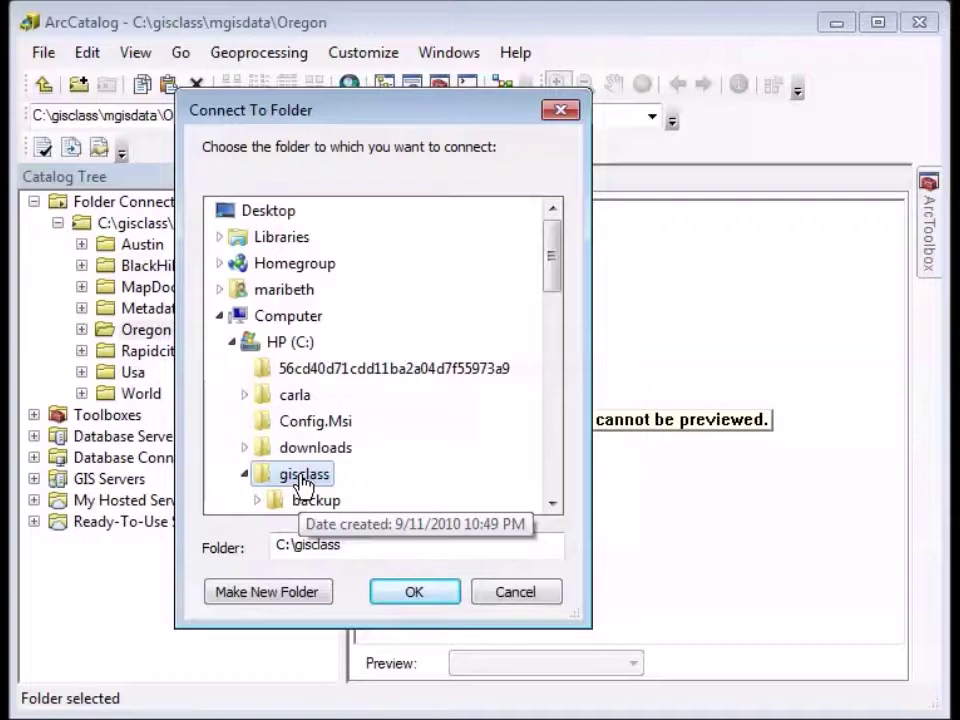
pyautogui.click(416, 592)
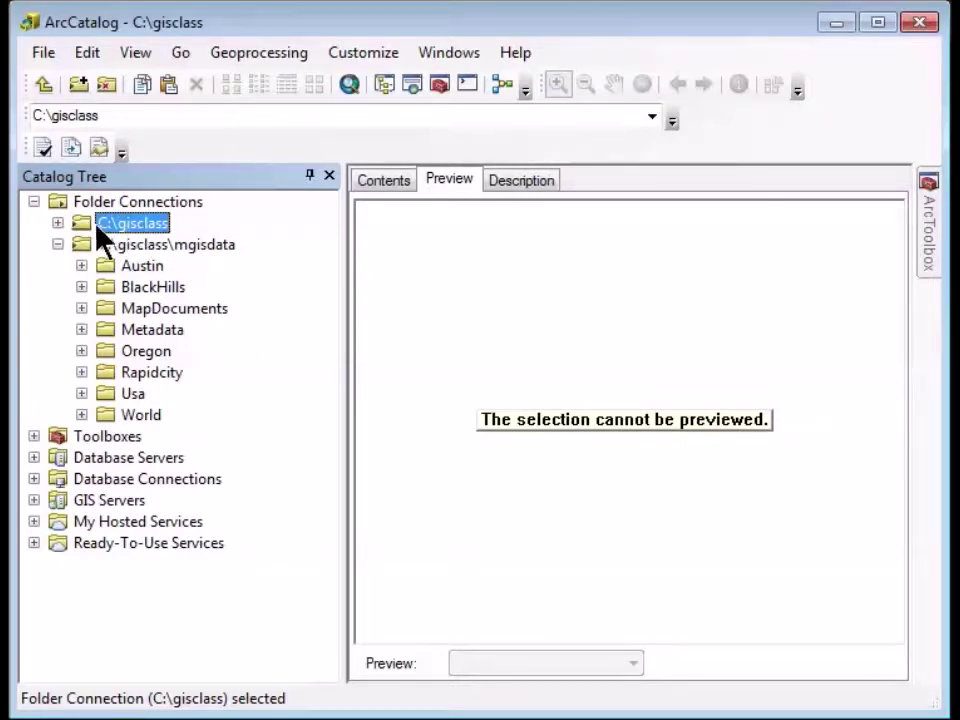
pyautogui.click(57, 223)
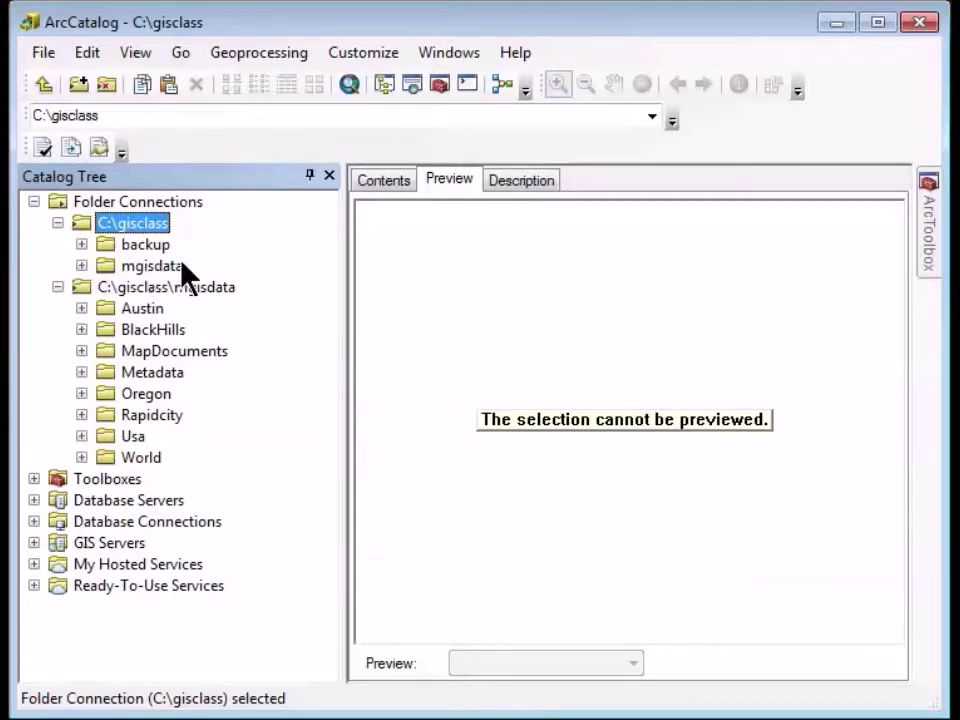
pyautogui.click(507, 218)
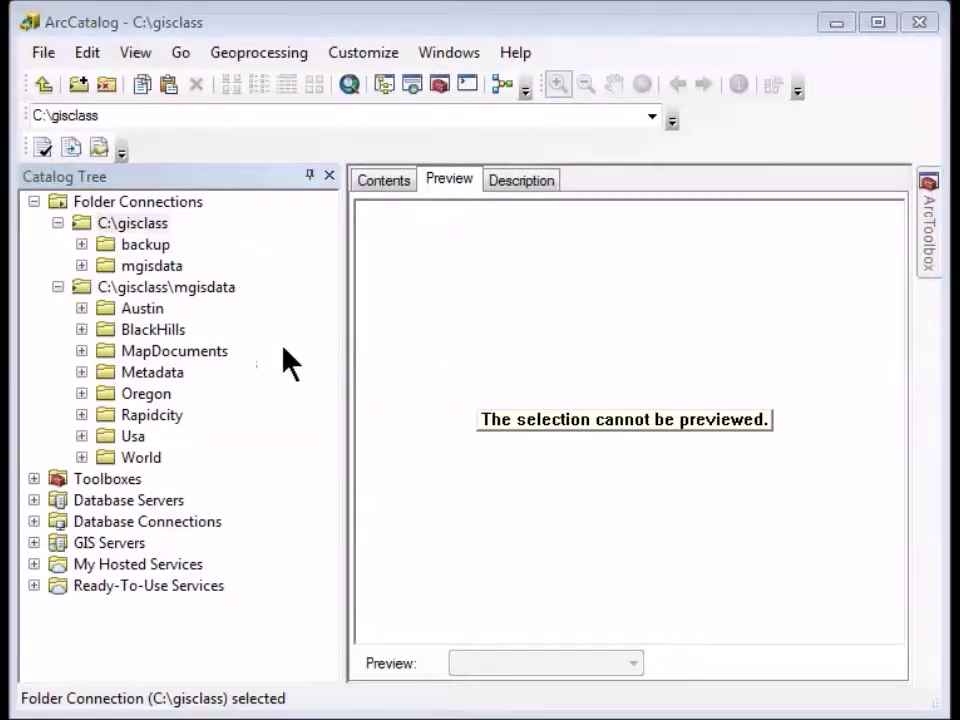
# Disconnect the redundant C:\gisclass\mgisdata folder connection and expand the mgisdata folder inside C:\gisclass
pyautogui.rightClick(135, 290)
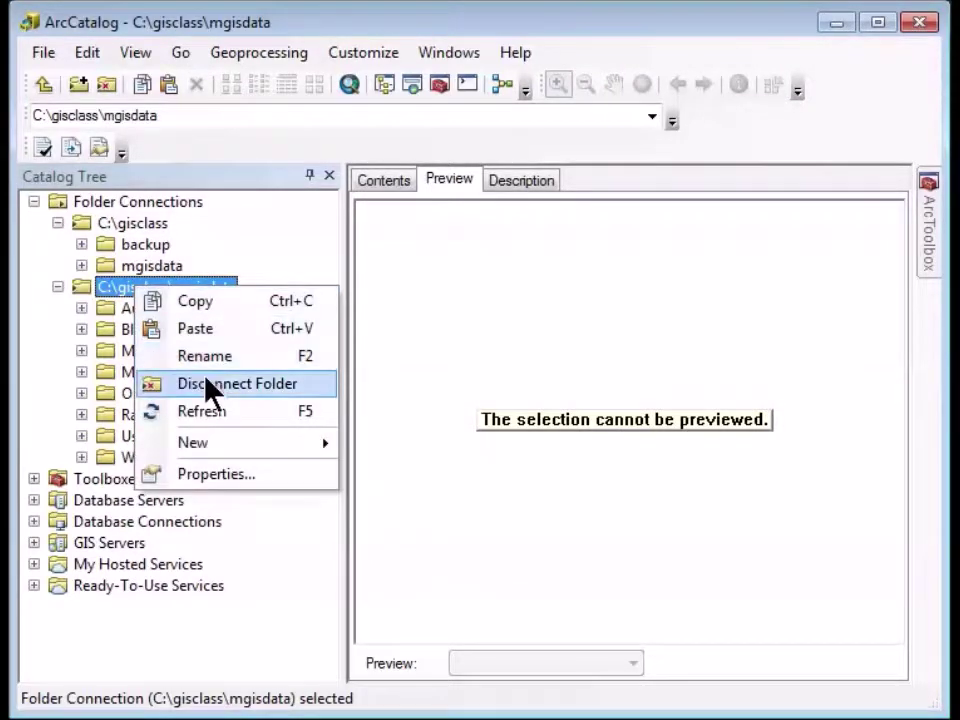
pyautogui.click(206, 383)
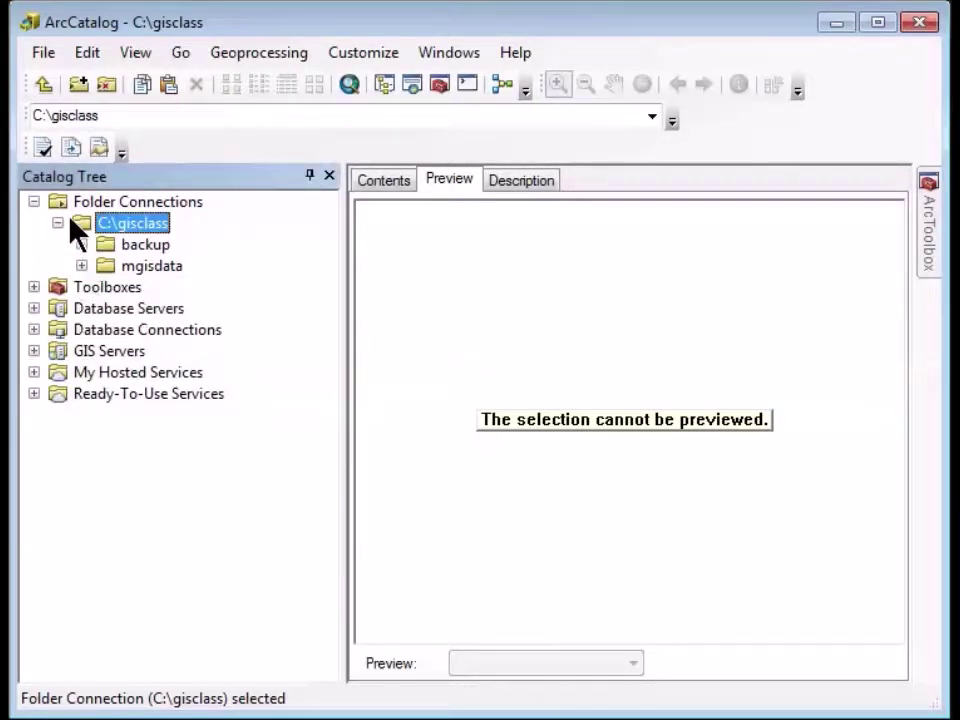
pyautogui.click(81, 266)
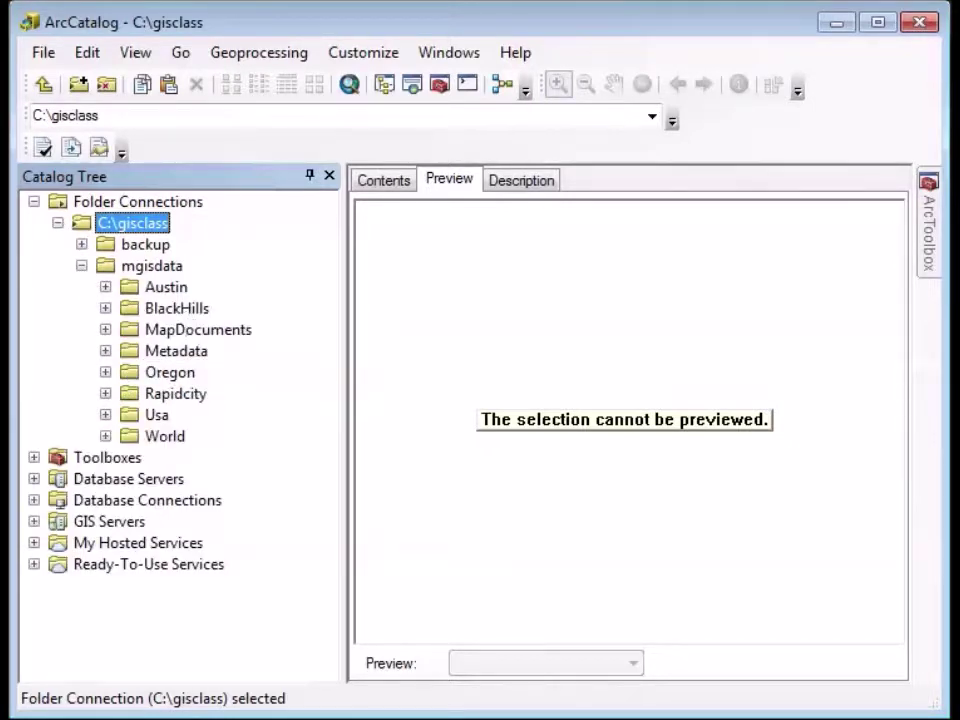
# Create a new folder named NJ_Project inside the C:\gisclass folder connection
pyautogui.rightClick(140, 224)
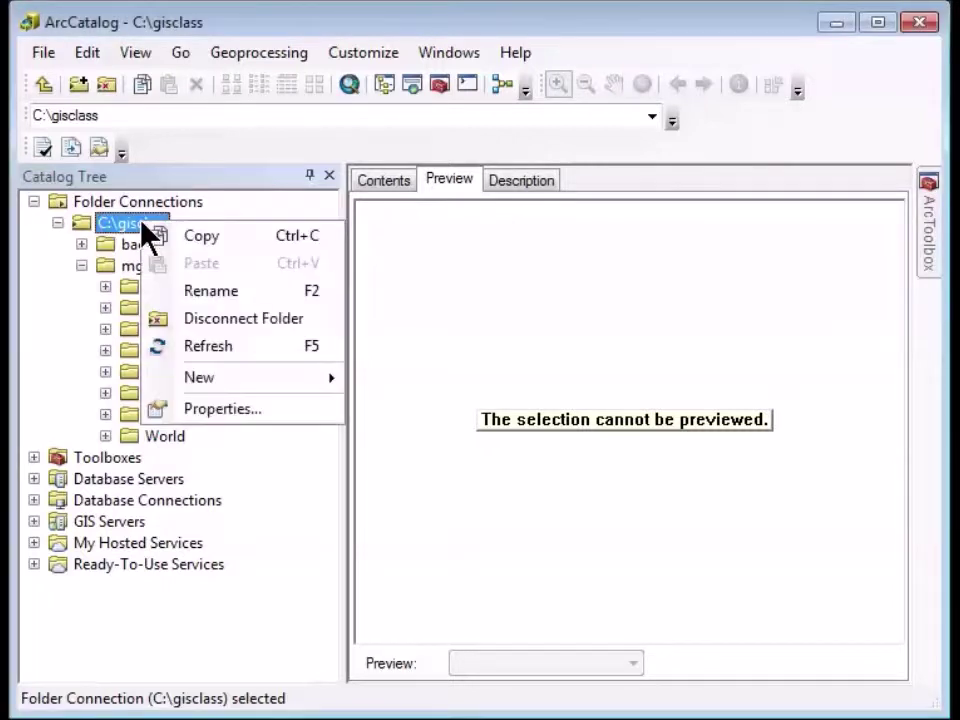
pyautogui.moveTo(208, 386)
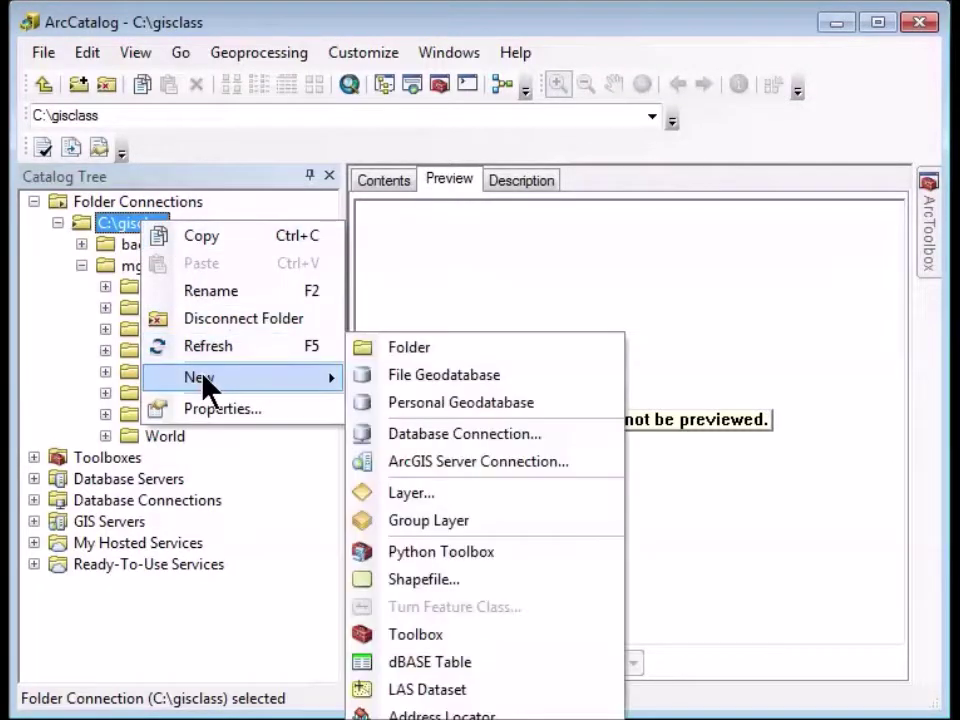
pyautogui.click(422, 348)
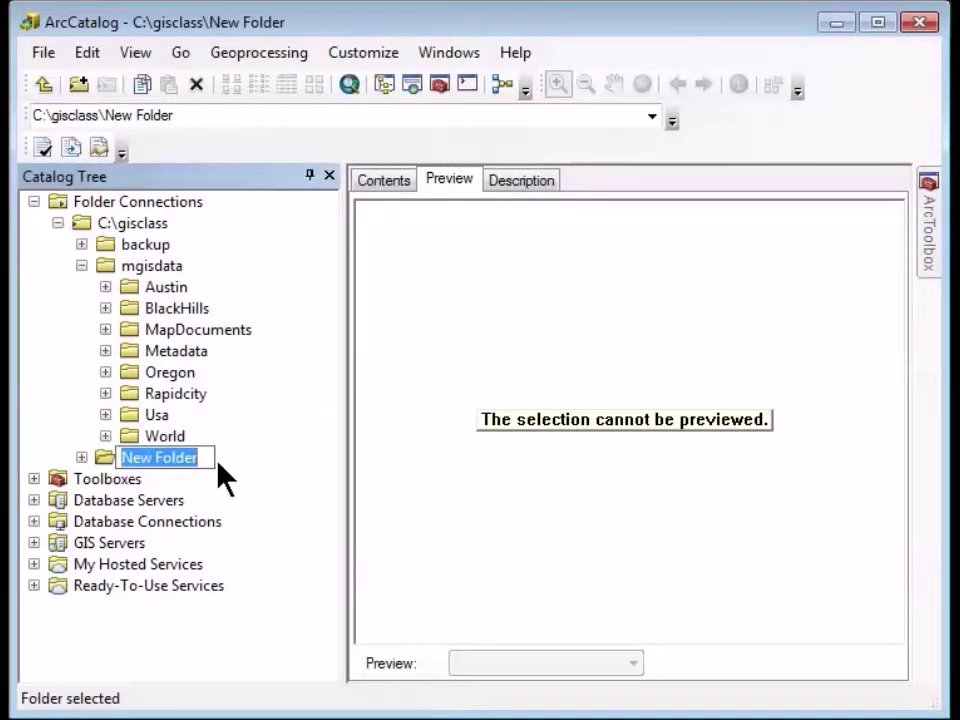
pyautogui.write('NJ_')
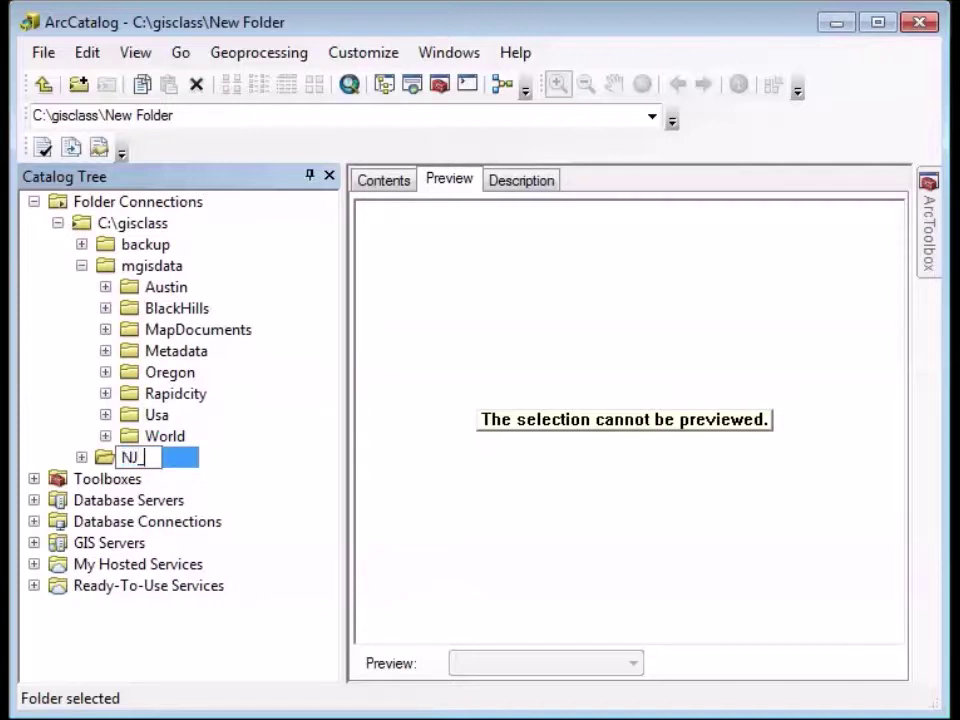
pyautogui.write('Proje')
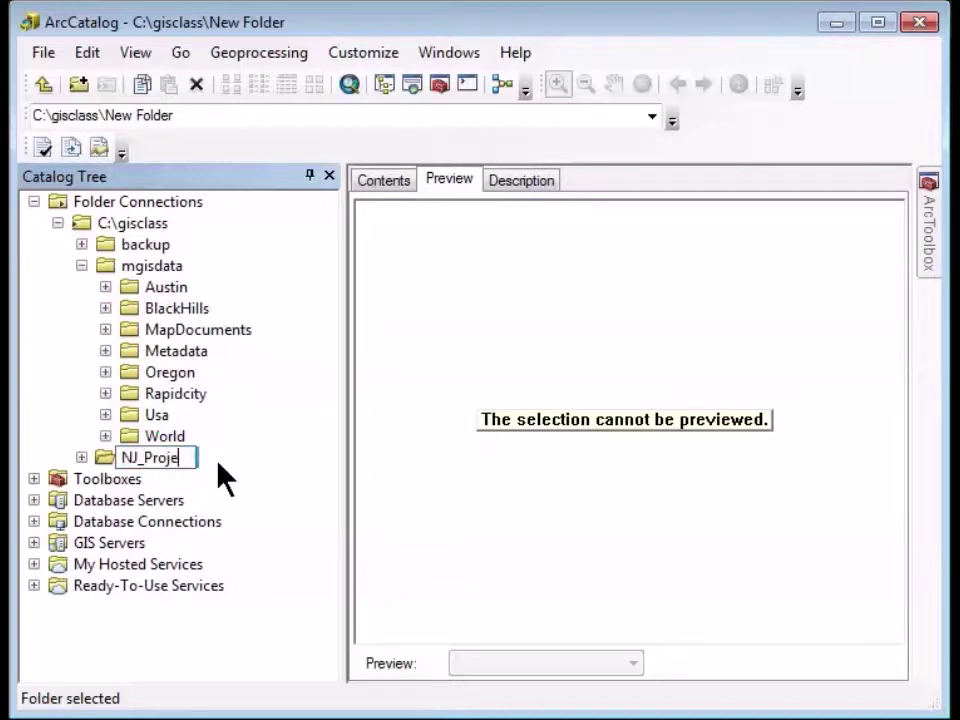
pyautogui.write('ct')
pyautogui.press('Return')
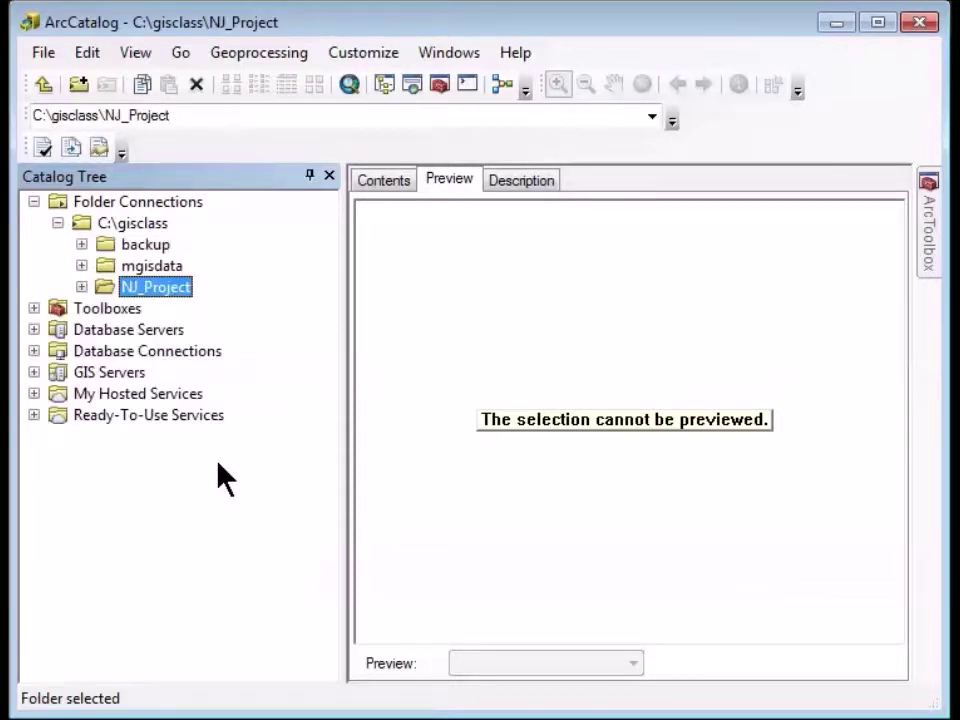
# Create a new file geodatabase named NewJersey inside the NJ_Project folder
pyautogui.rightClick(108, 287)
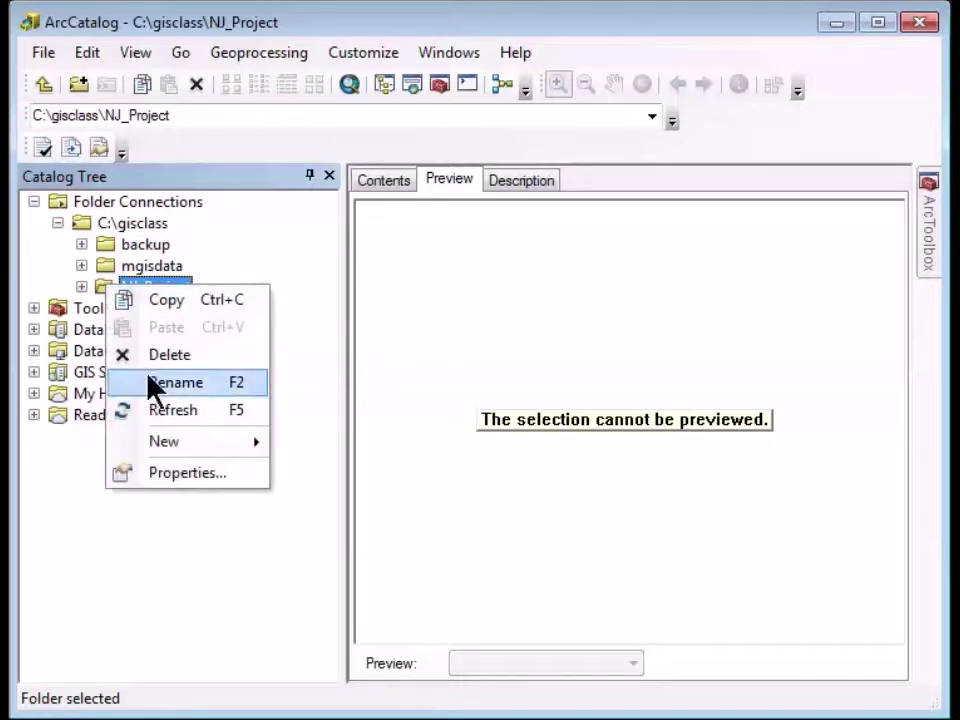
pyautogui.moveTo(160, 447)
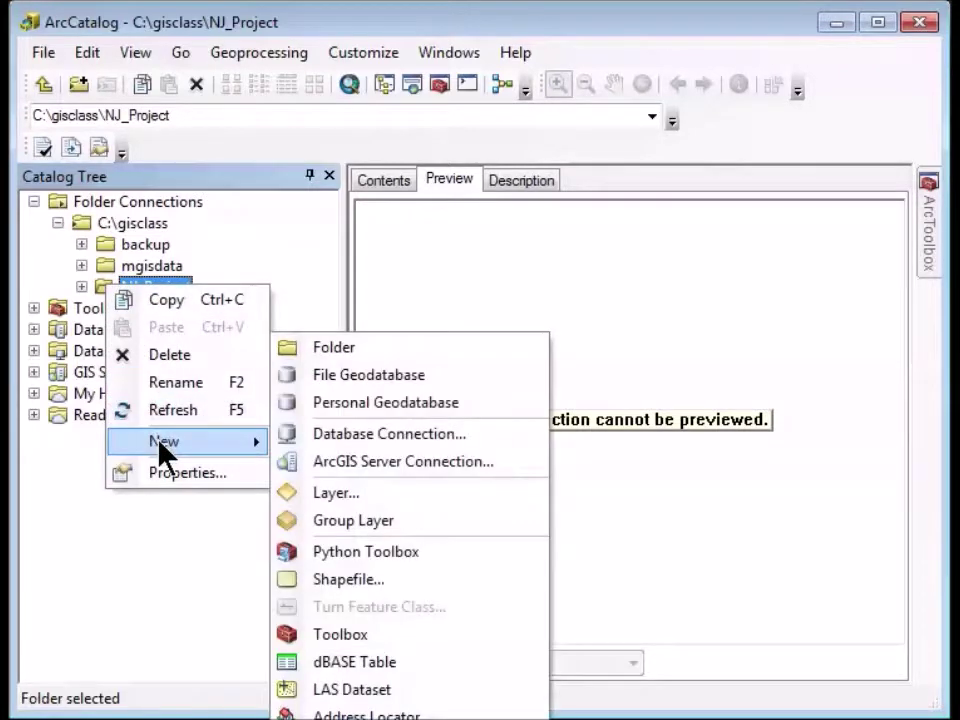
pyautogui.click(364, 382)
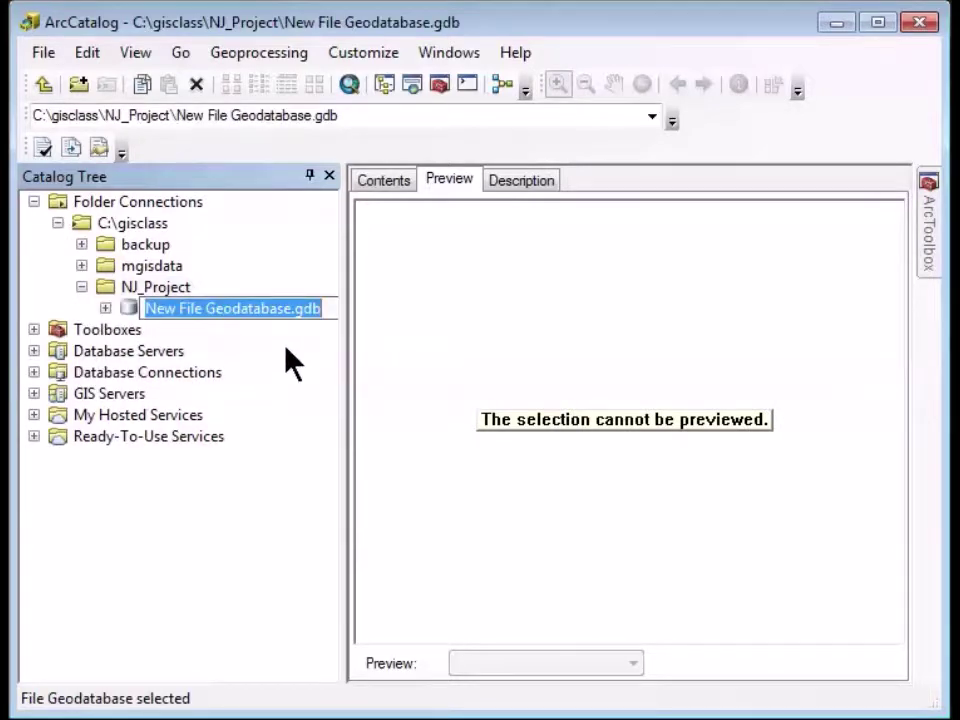
pyautogui.write('NewJersey')
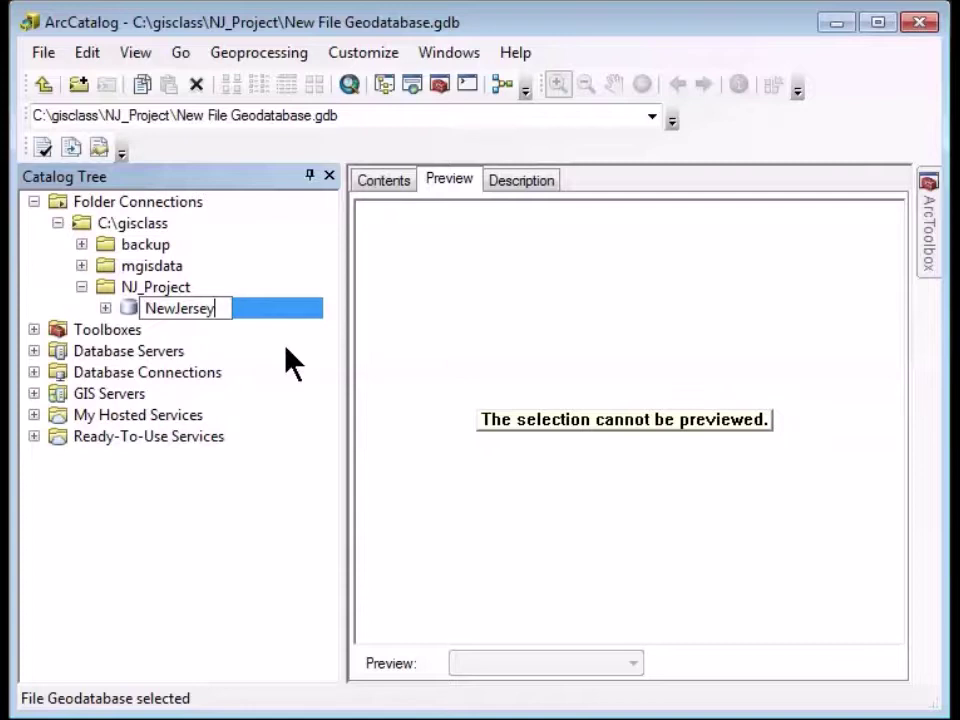
pyautogui.press('Return')
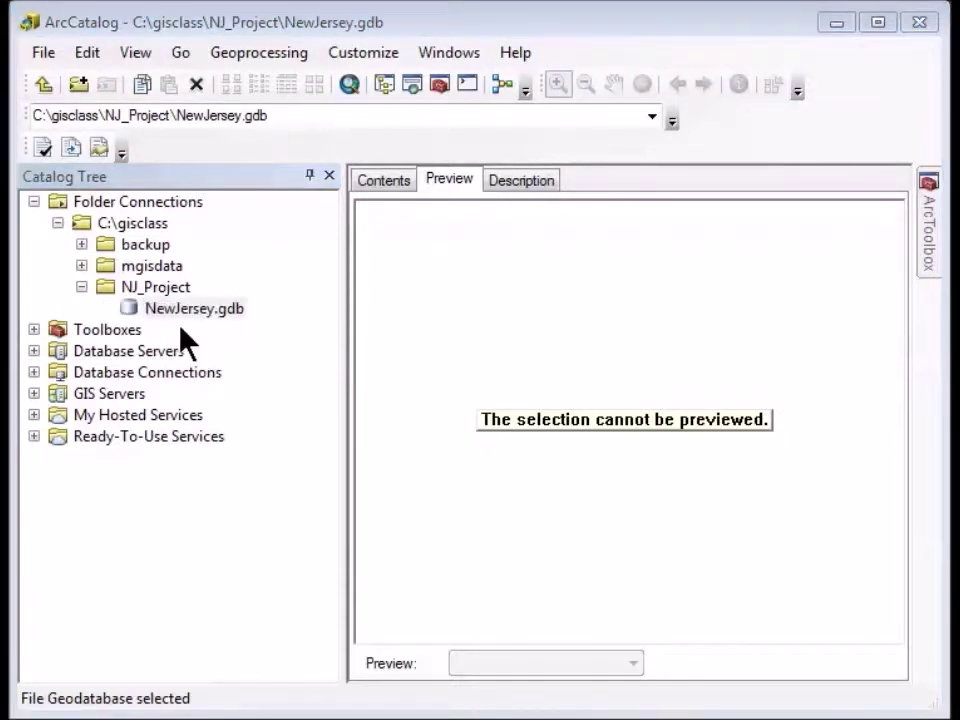
# Set up a single feature class import into NewJersey.gdb with states from Usa\usdata.gdb in mgisdata as the input features
pyautogui.rightClick(180, 310)
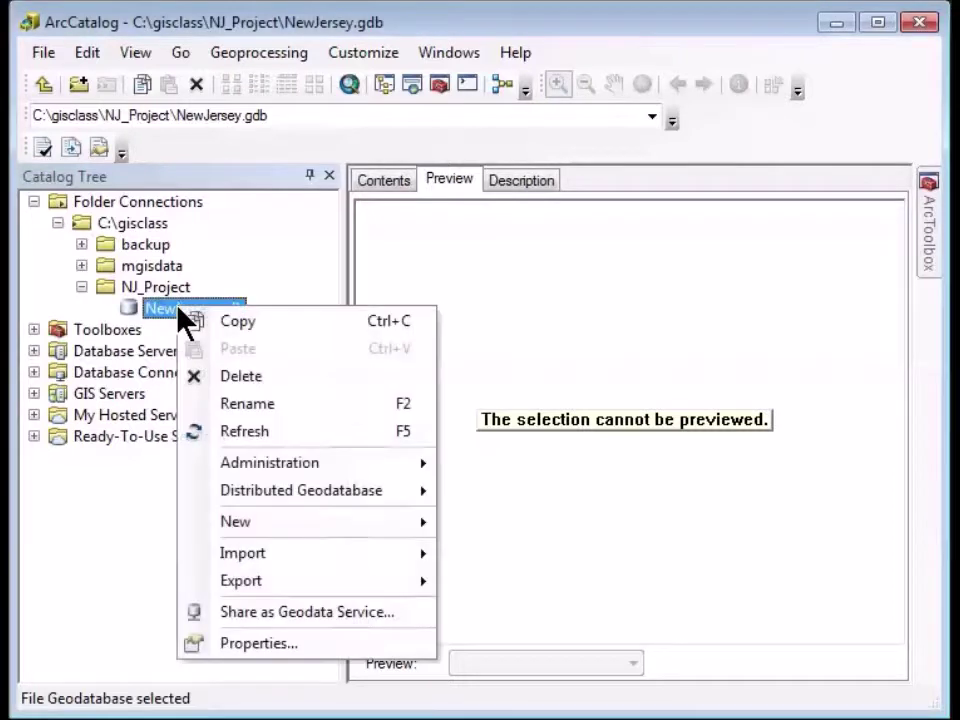
pyautogui.moveTo(257, 557)
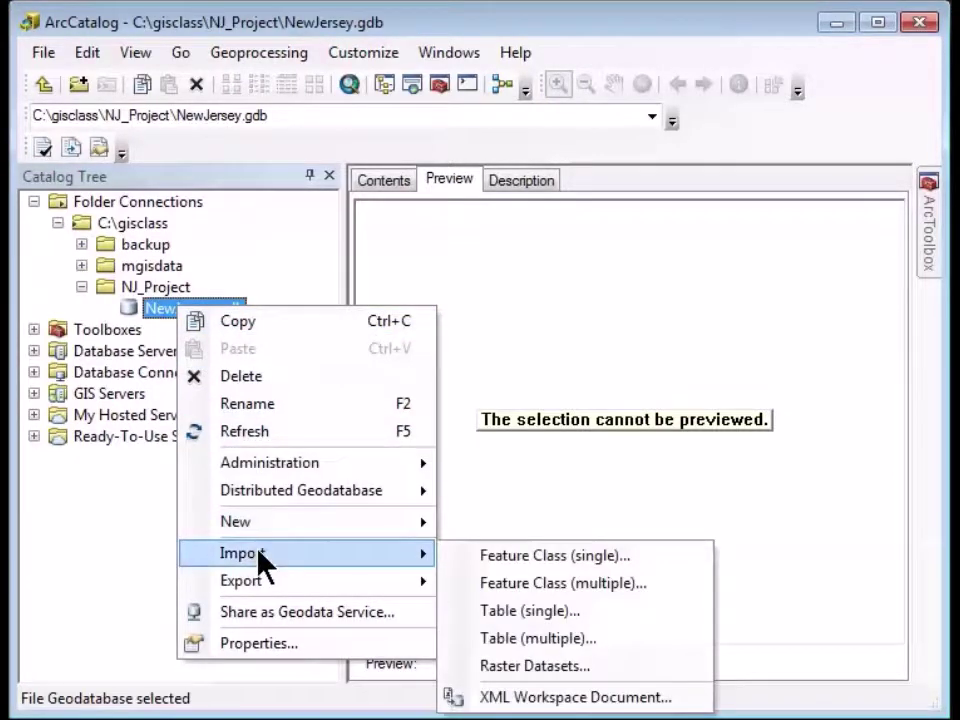
pyautogui.click(515, 560)
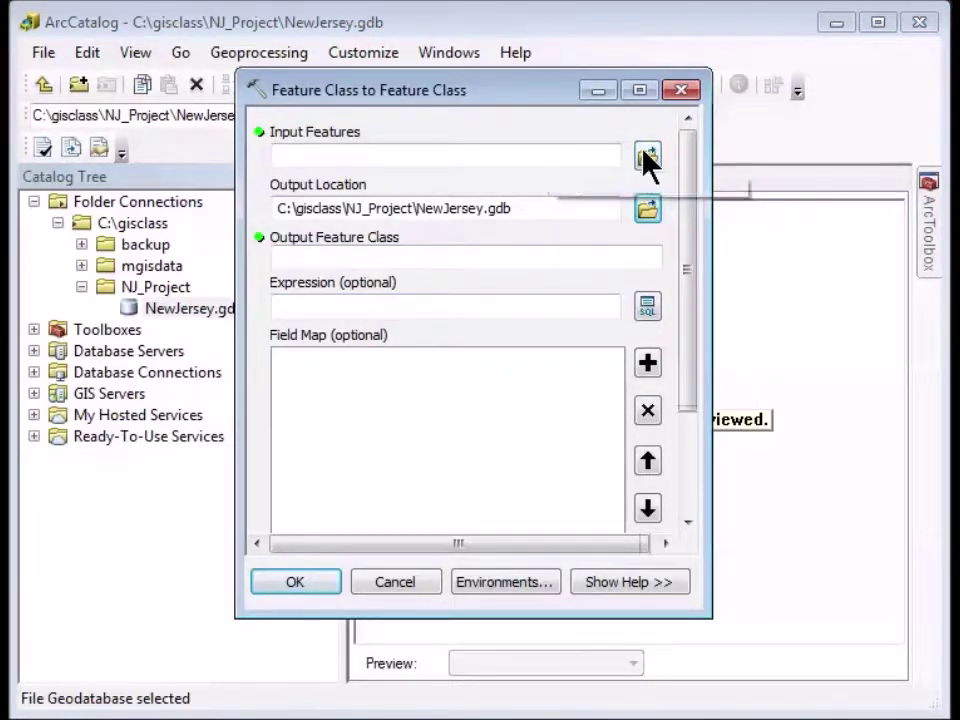
pyautogui.click(648, 157)
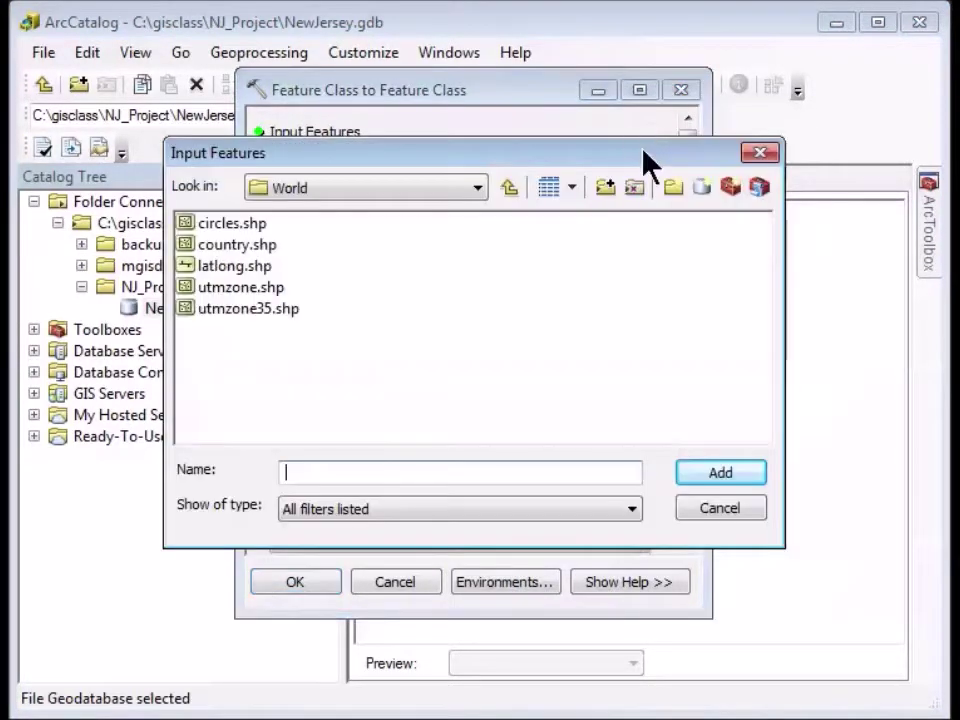
pyautogui.click(509, 188)
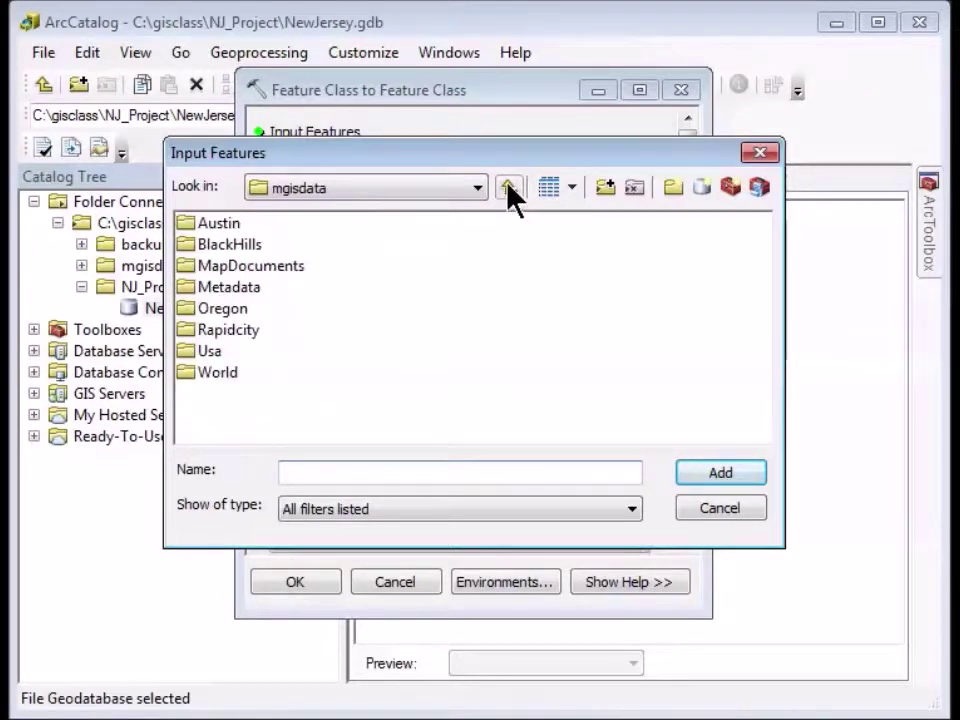
pyautogui.doubleClick(188, 358)
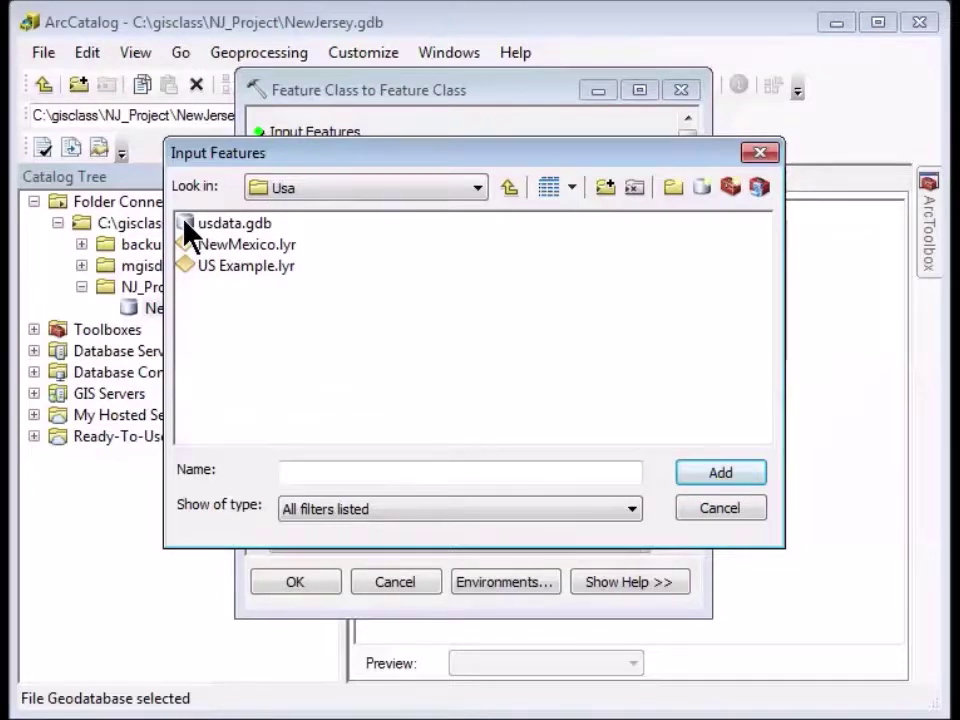
pyautogui.doubleClick(210, 223)
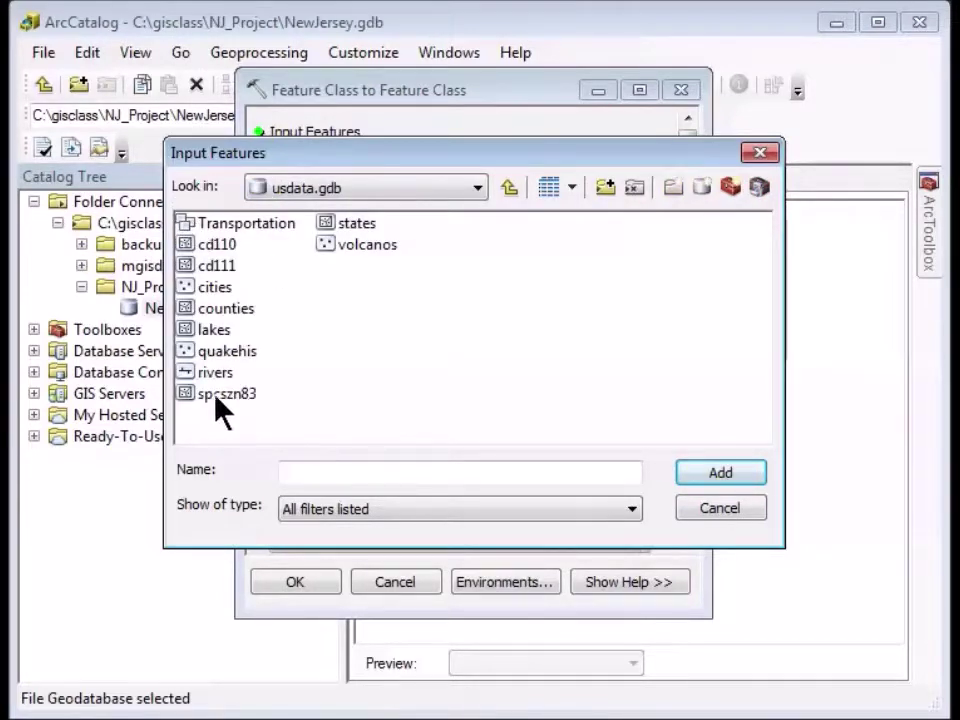
pyautogui.click(326, 223)
pyautogui.click(707, 480)
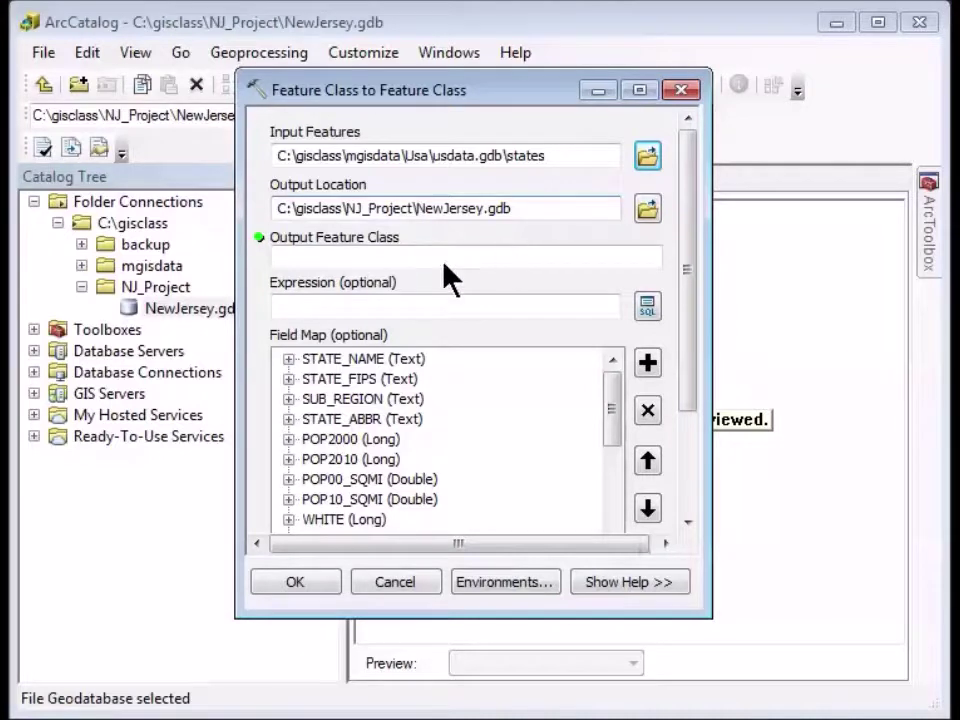
# Name the import's output feature class newjerseybnd
pyautogui.click(397, 257)
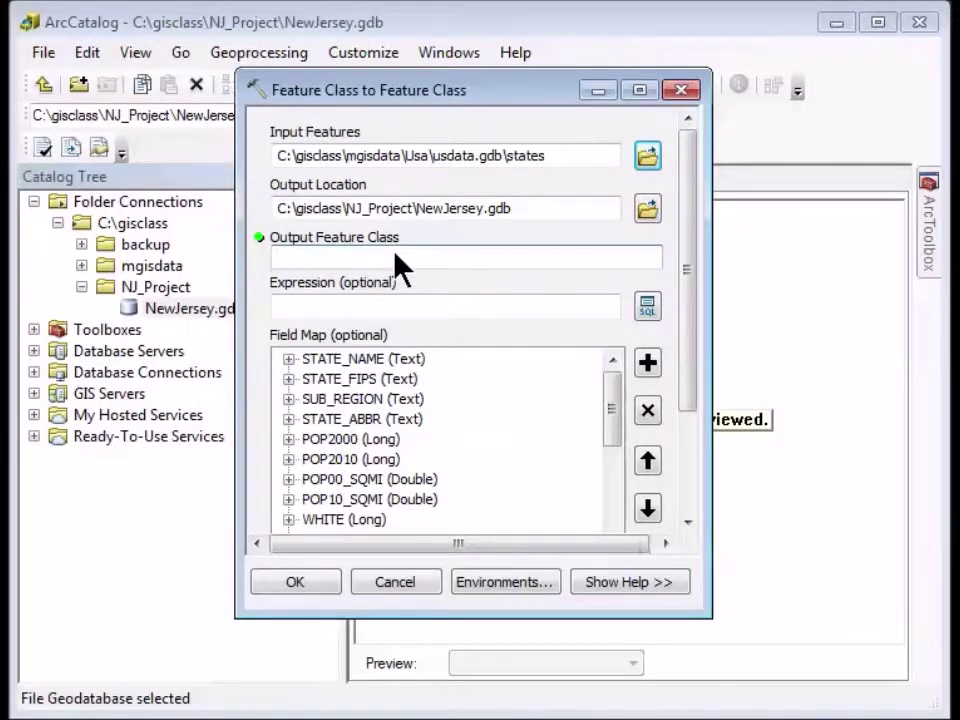
pyautogui.write('newjerseybnd')
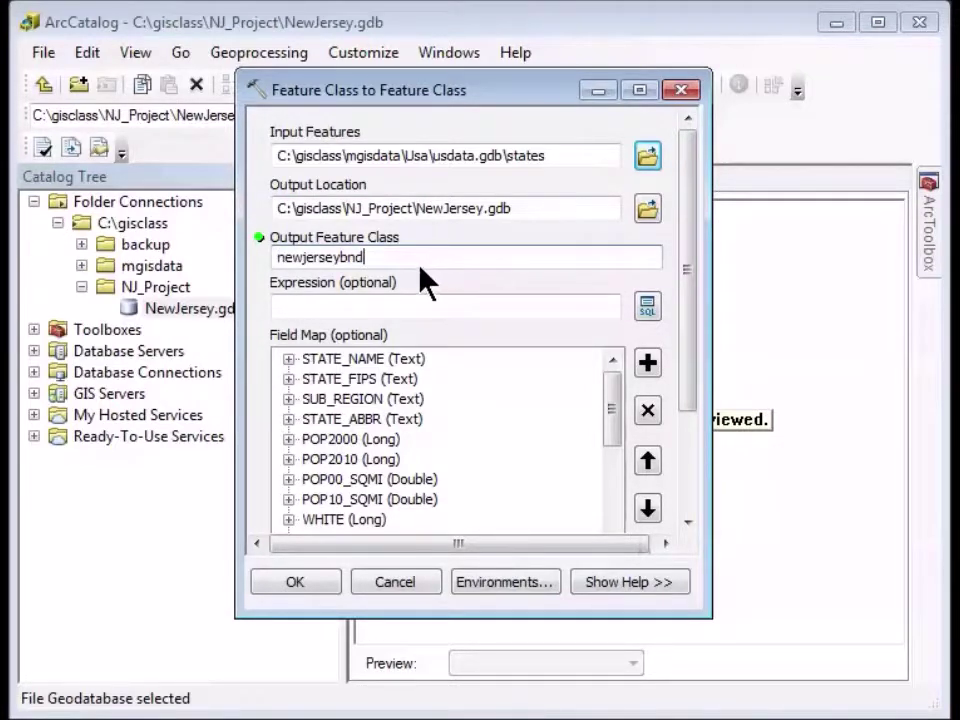
pyautogui.click(578, 26)
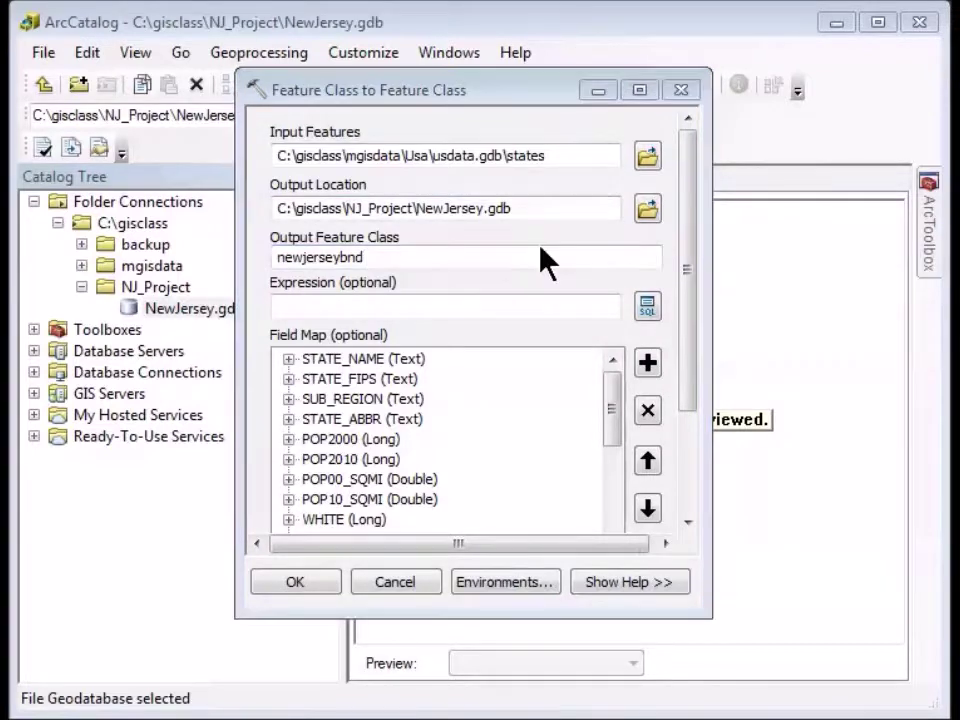
# Build the import's query expression STATE_NAME = 'New Jersey' using the field's unique values
pyautogui.click(645, 305)
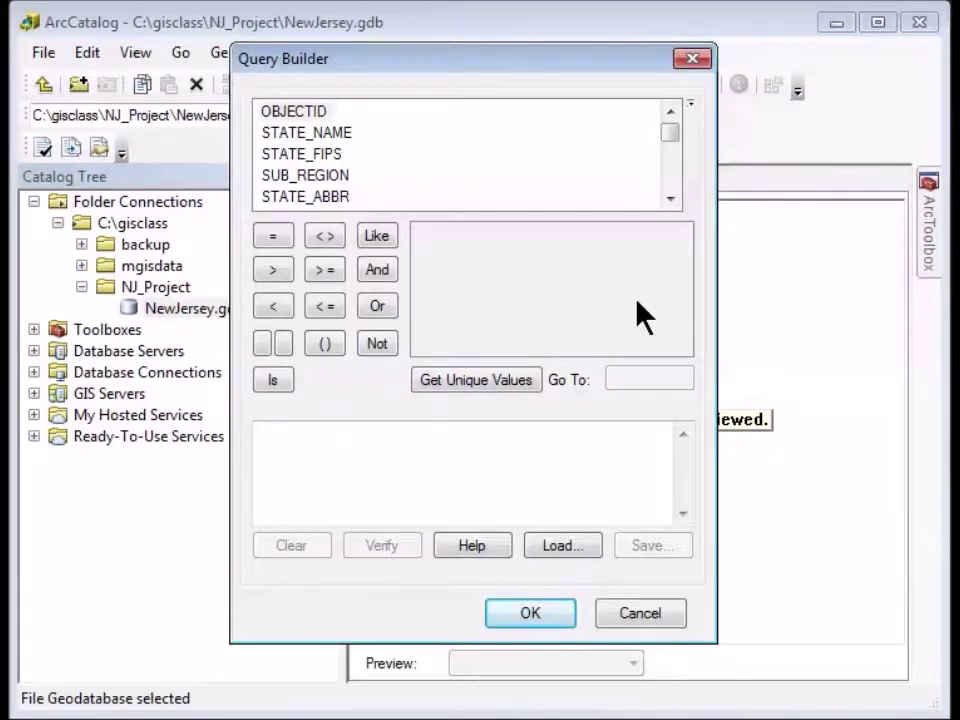
pyautogui.doubleClick(288, 134)
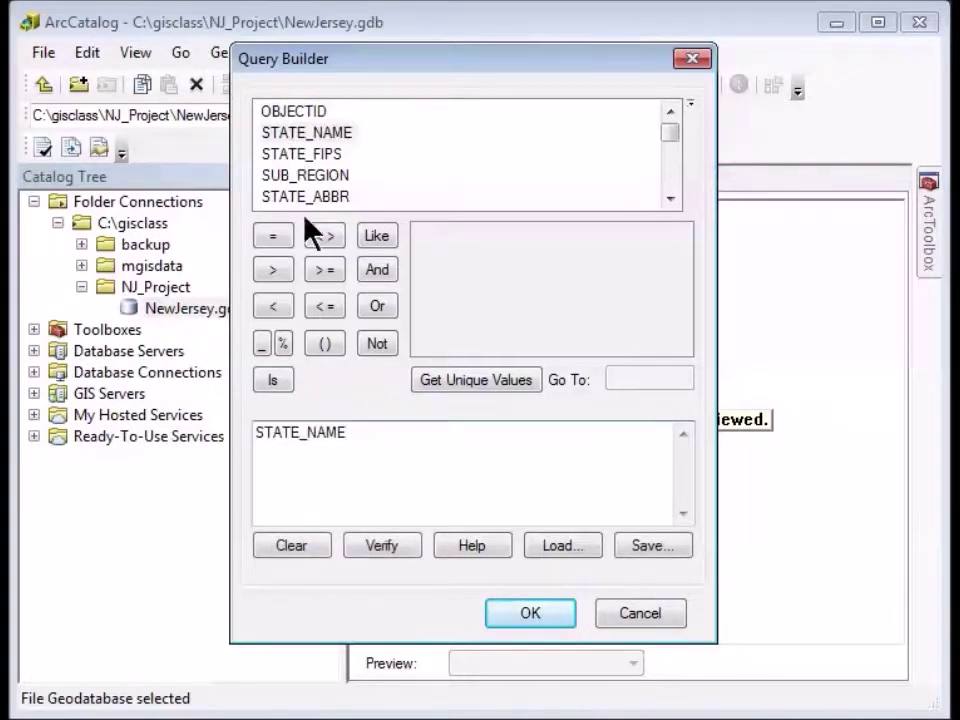
pyautogui.click(275, 240)
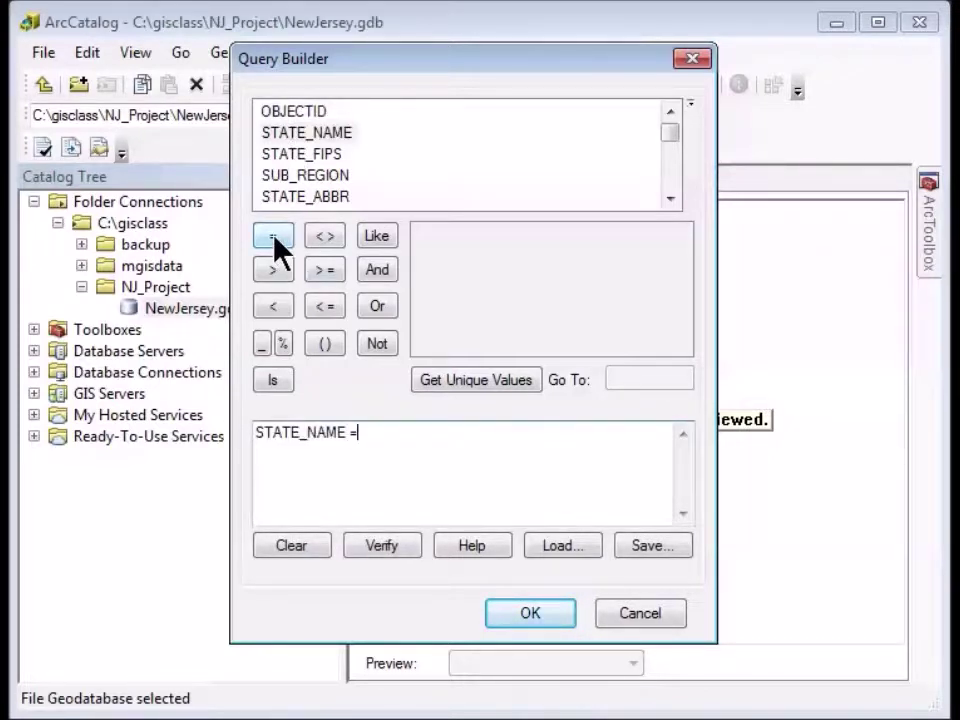
pyautogui.click(482, 382)
pyautogui.moveTo(688, 255); pyautogui.dragTo(687, 281)
pyautogui.moveTo(688, 289); pyautogui.dragTo(688, 296)
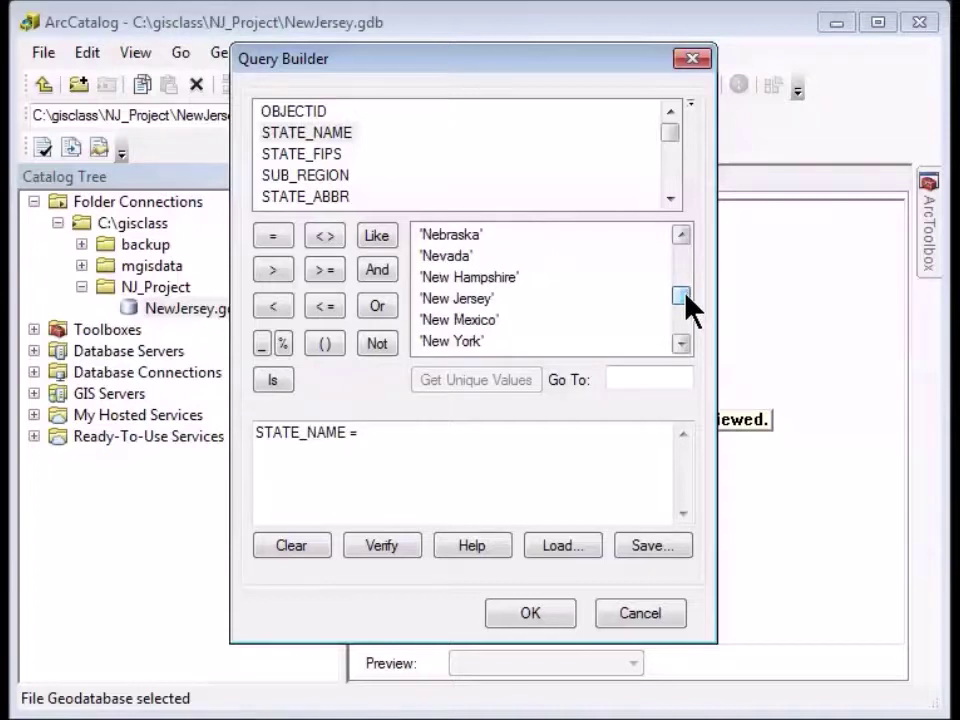
pyautogui.doubleClick(450, 299)
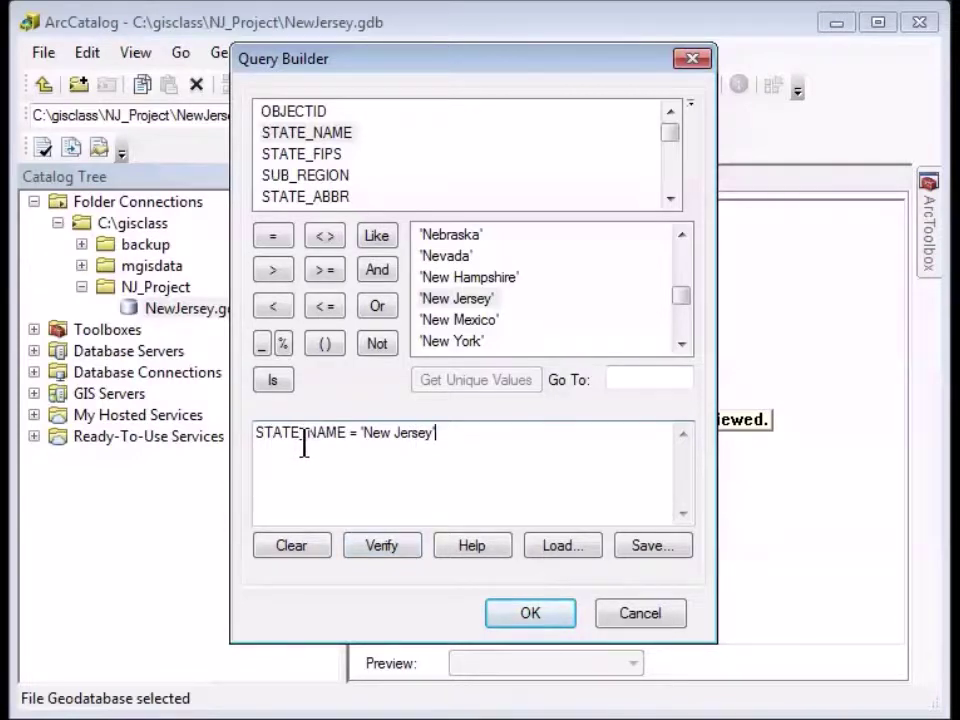
# Verify and accept the query expression, and run the Feature Class to Feature Class import
pyautogui.click(384, 548)
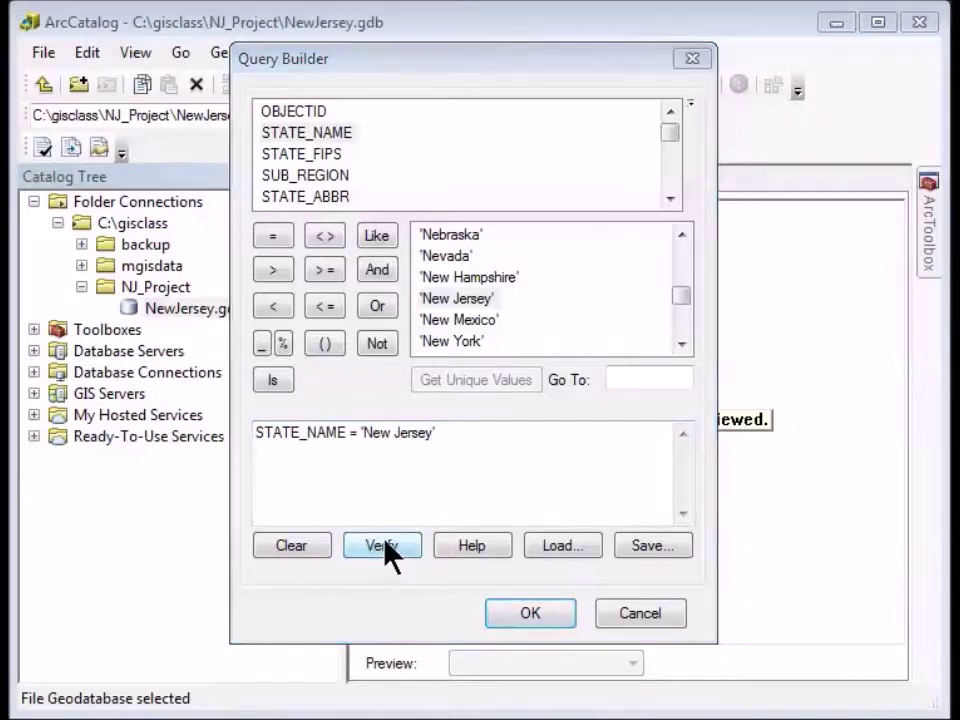
pyautogui.moveTo(94, 193); pyautogui.dragTo(557, 289)
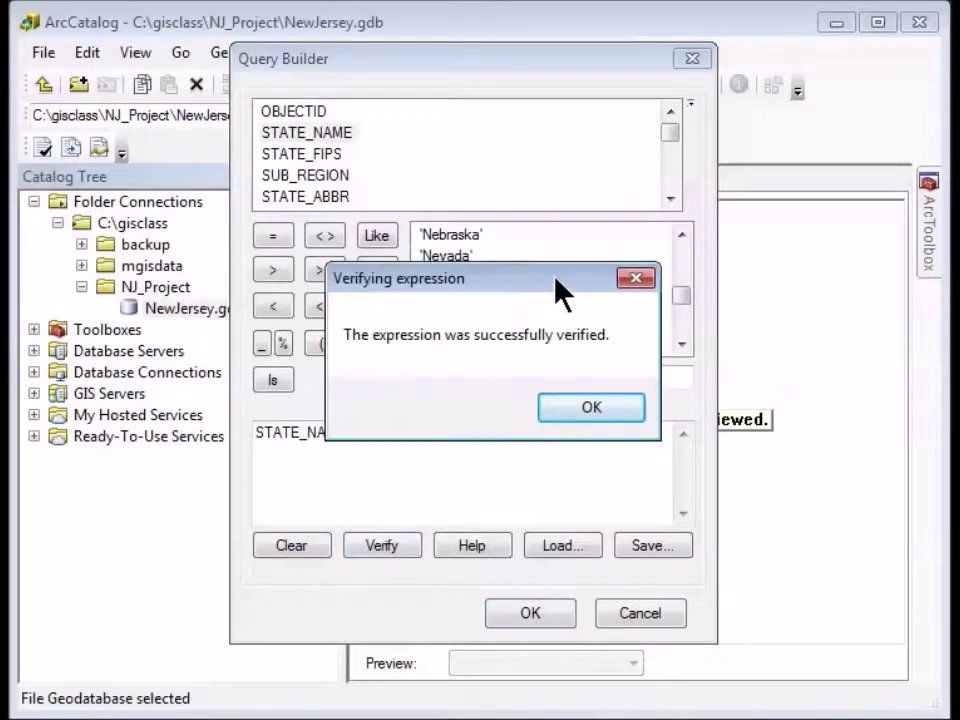
pyautogui.click(591, 409)
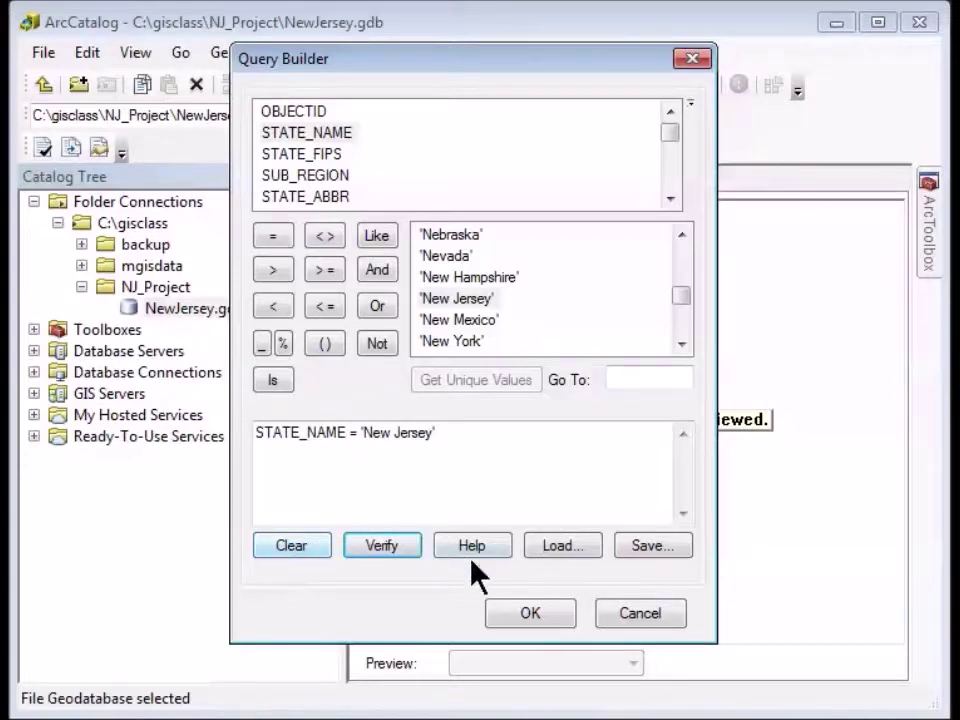
pyautogui.click(525, 614)
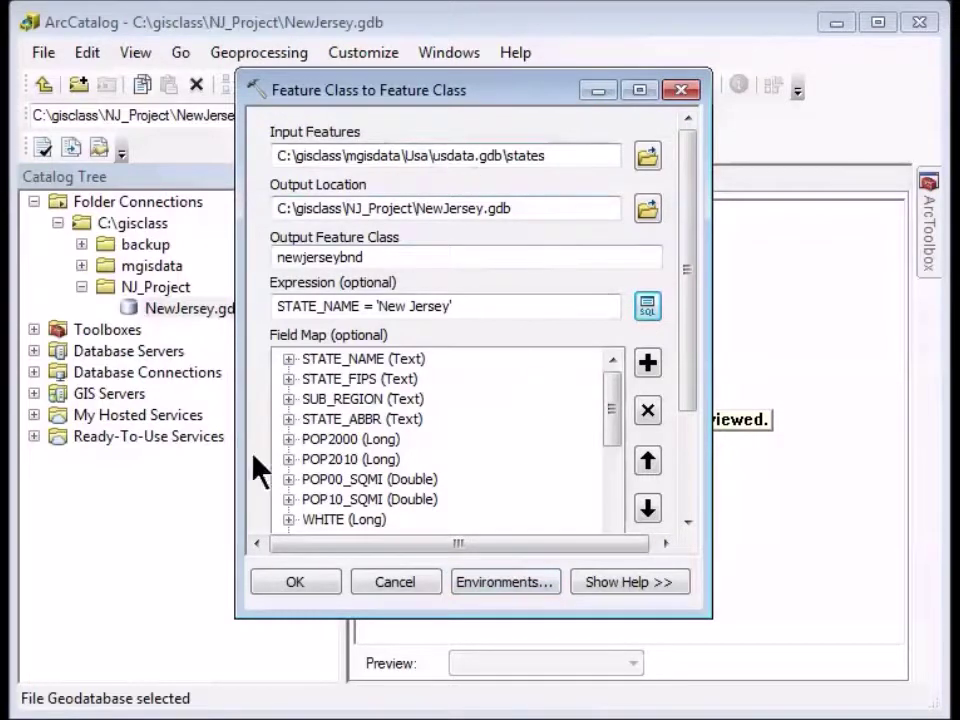
pyautogui.click(296, 583)
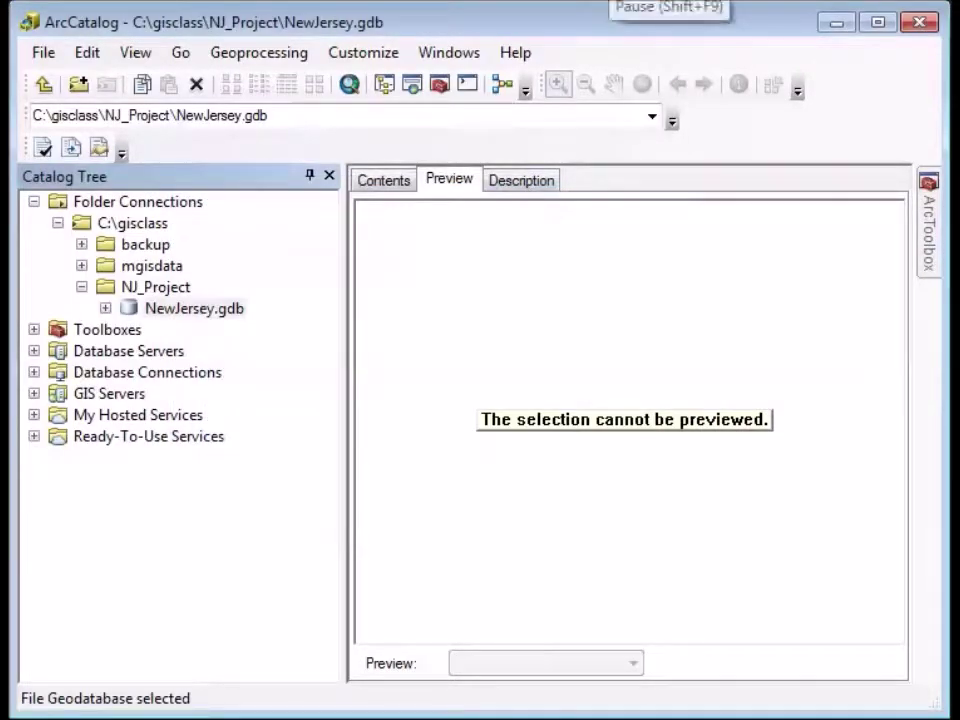
# Expand NewJersey.gdb and examine the newjerseybnd feature class in its geography preview and its contents thumbnail
pyautogui.click(105, 308)
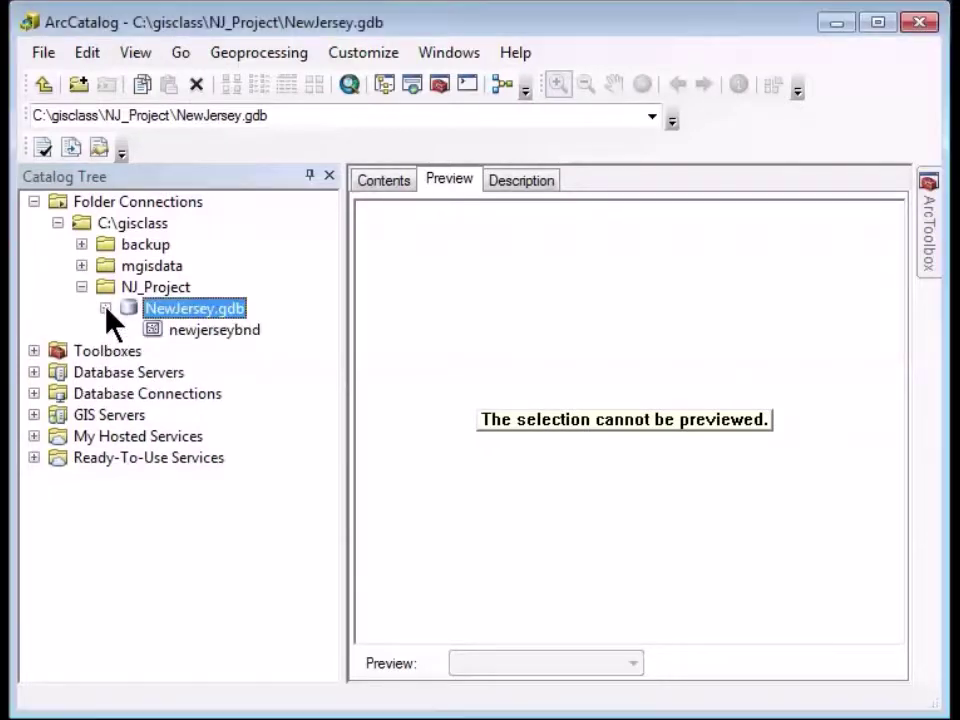
pyautogui.click(152, 332)
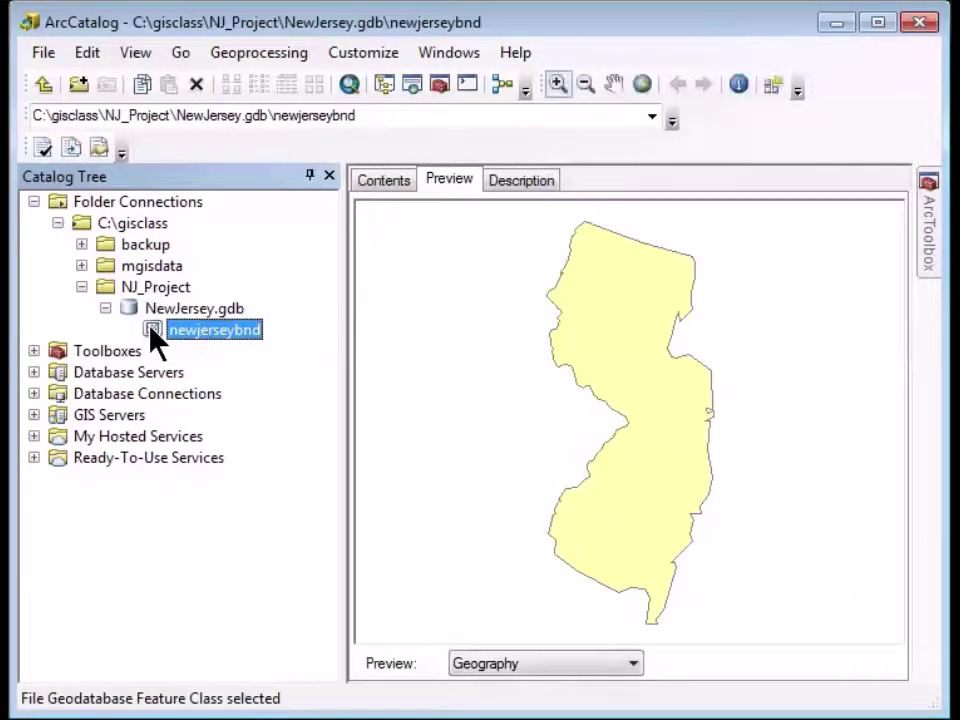
pyautogui.click(375, 185)
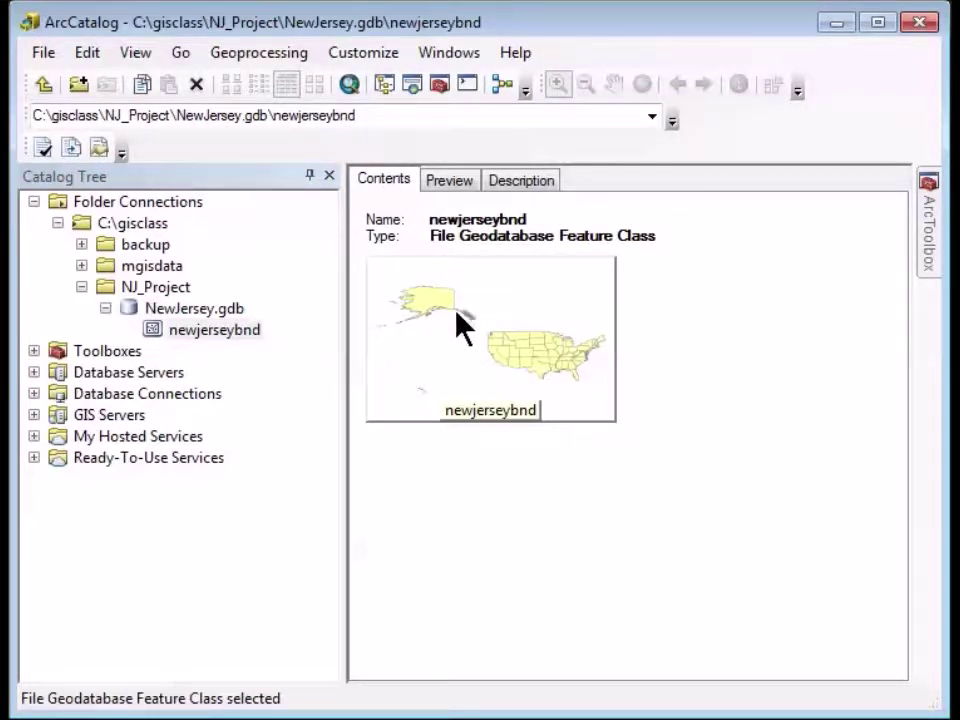
# Create a new thumbnail for newjerseybnd from its geography preview and check it in the feature class contents
pyautogui.click(448, 185)
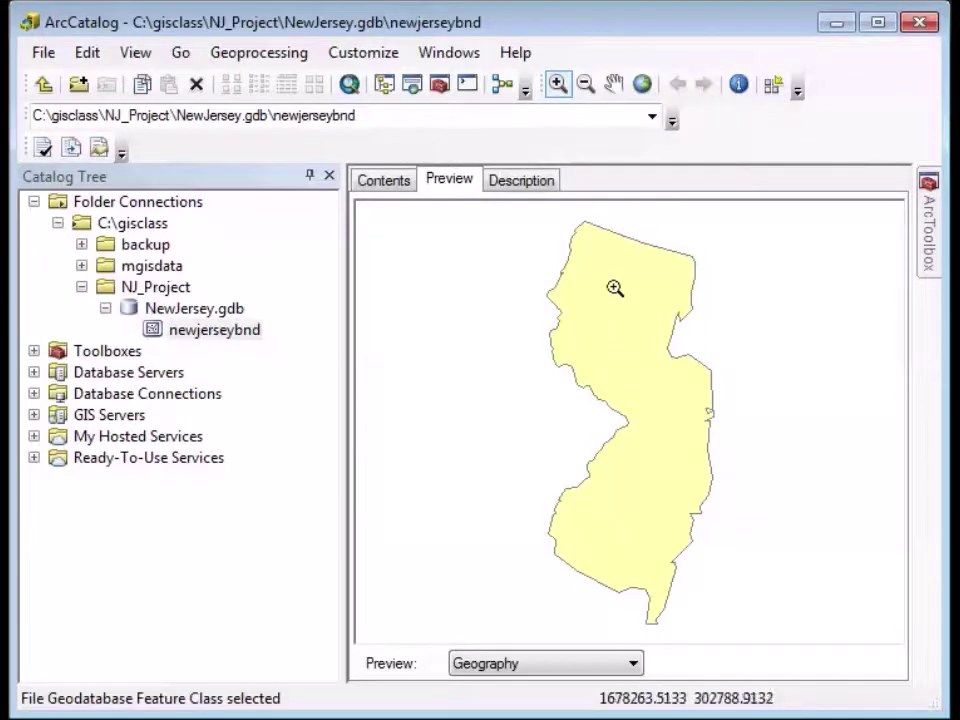
pyautogui.click(768, 85)
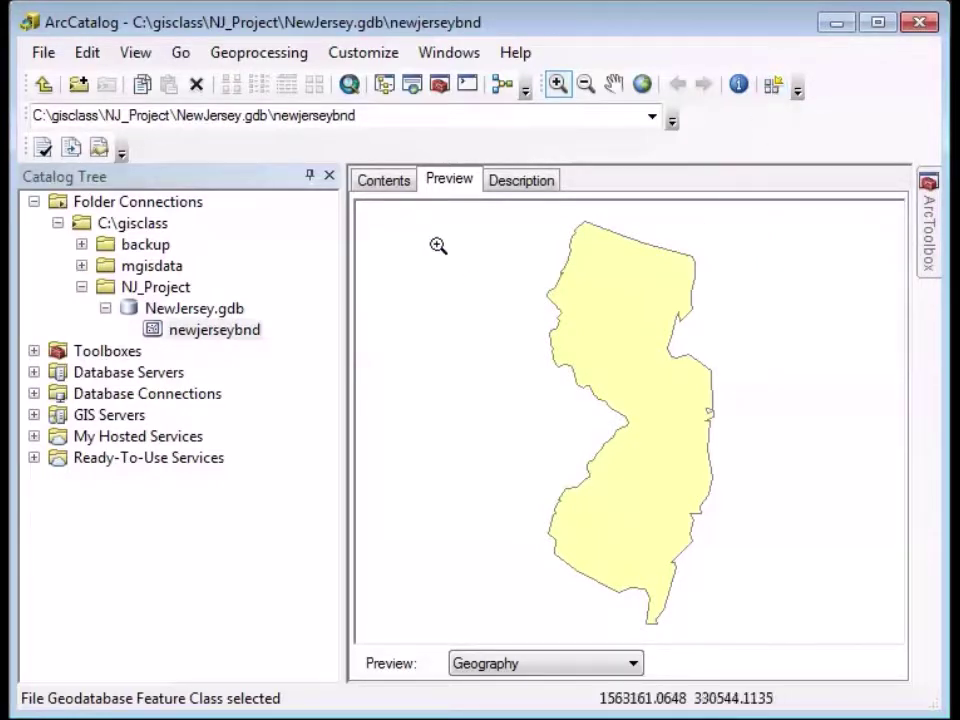
pyautogui.click(384, 180)
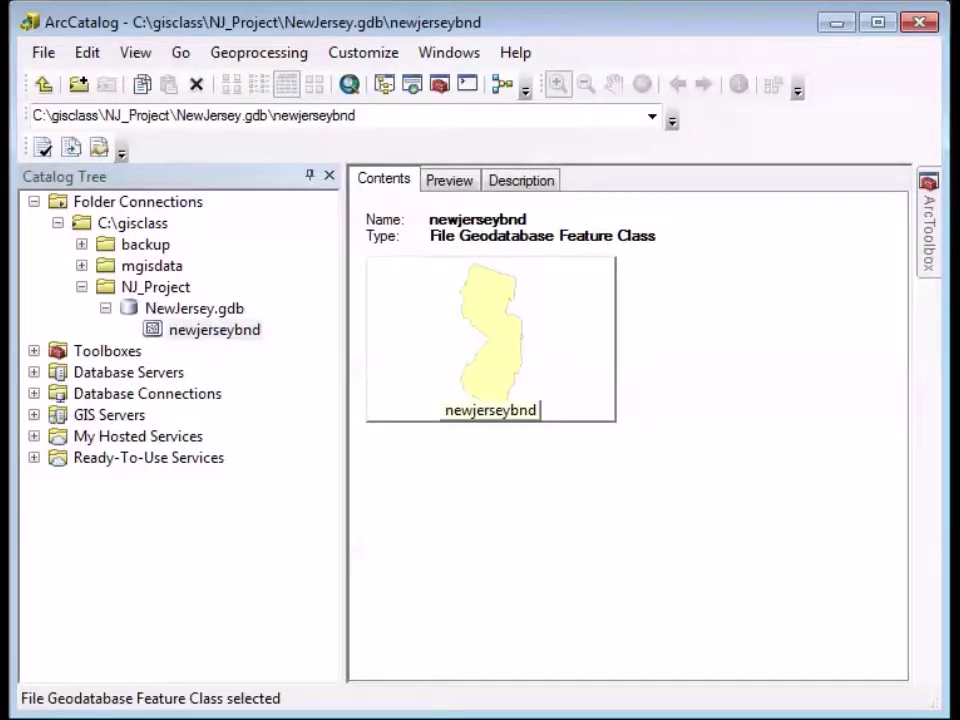
# Edit newjerseybnd's item description, replacing "U.S. States" with "New Jersey" in the tags and at the start of the summary
pyautogui.click(517, 181)
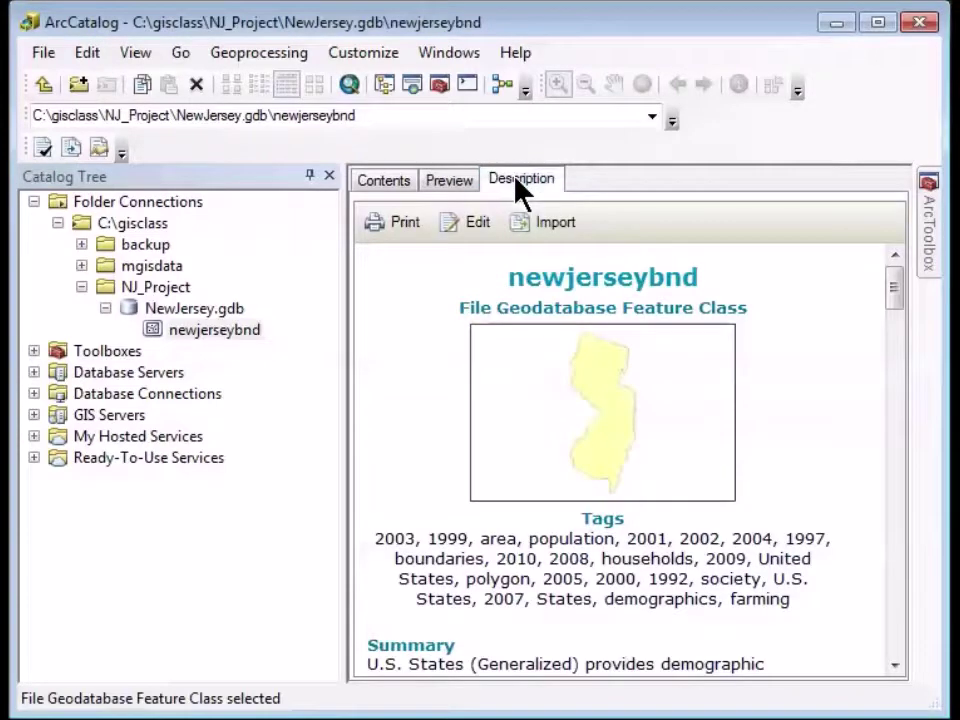
pyautogui.click(470, 224)
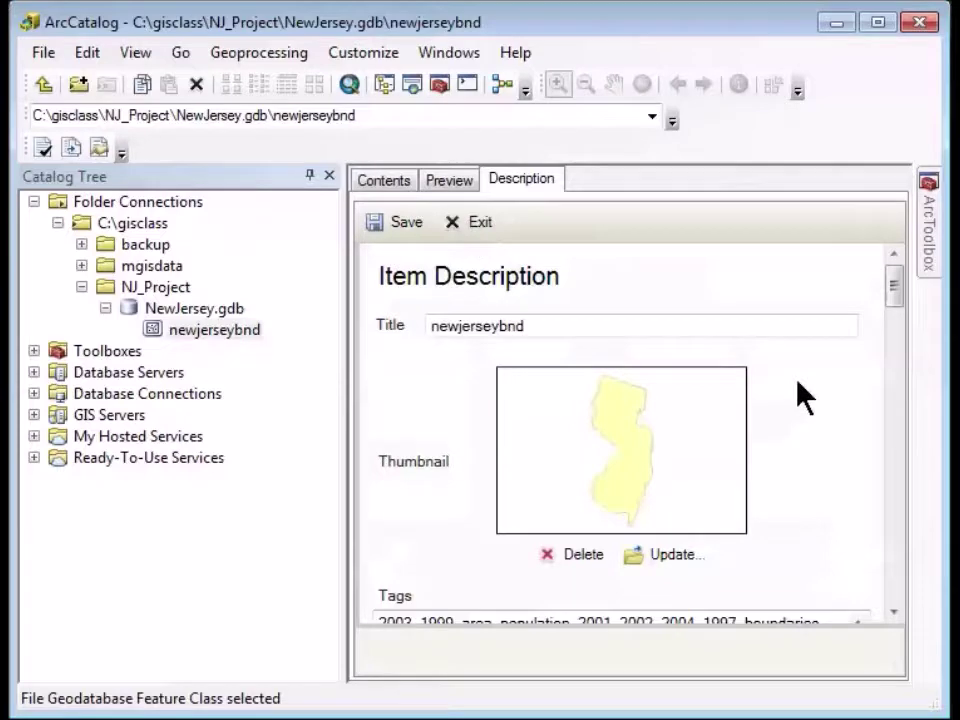
pyautogui.moveTo(894, 292); pyautogui.dragTo(897, 313)
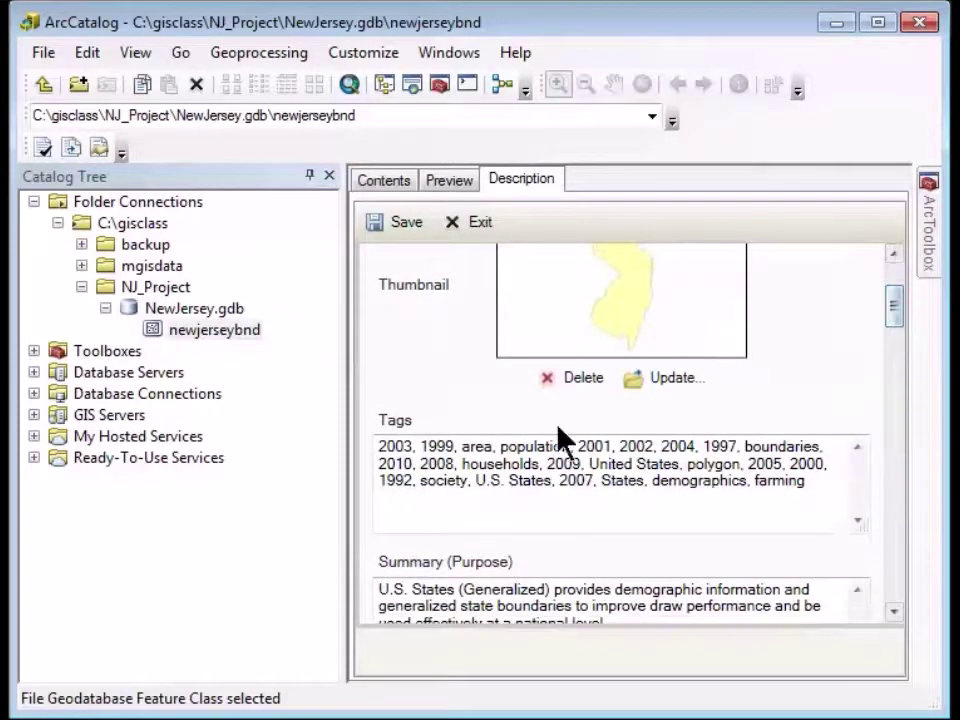
pyautogui.moveTo(475, 481); pyautogui.dragTo(551, 481)
pyautogui.write('New Je')
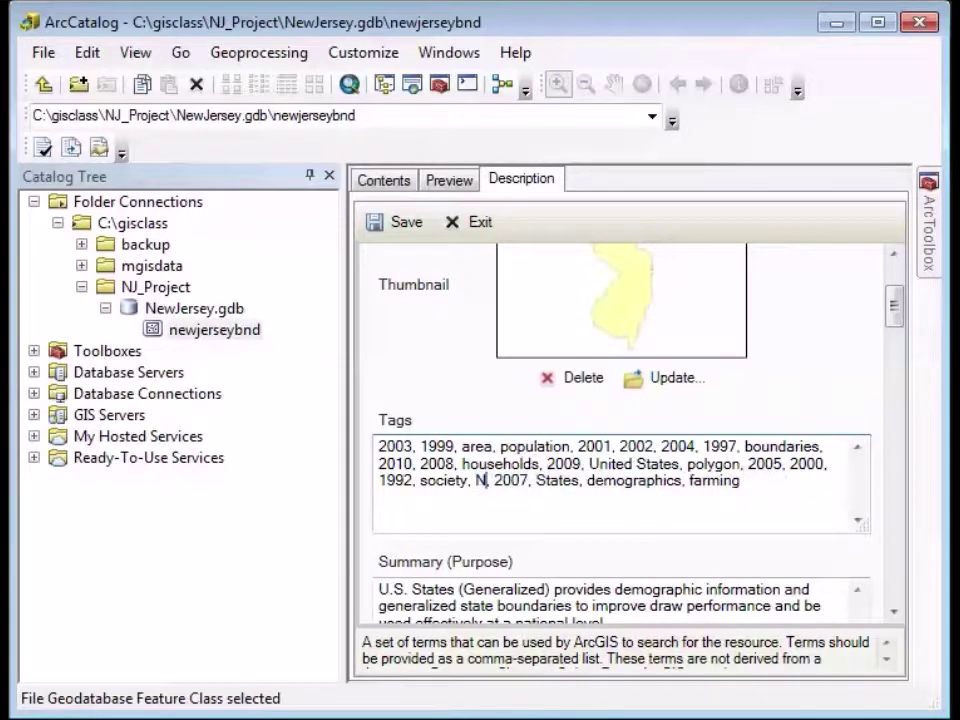
pyautogui.write('rsey')
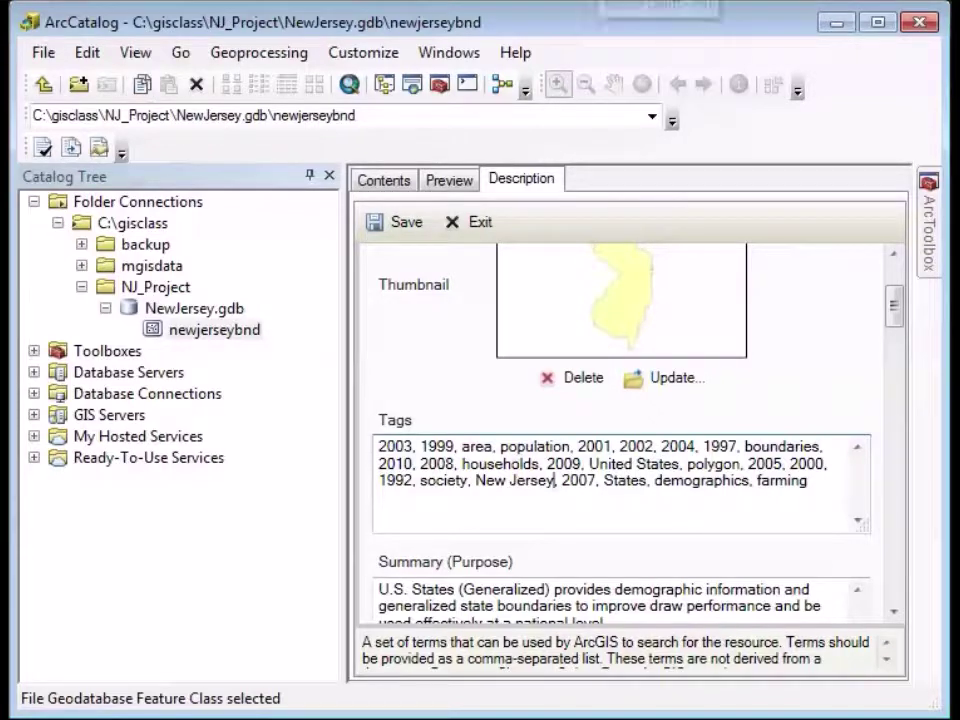
pyautogui.moveTo(456, 592); pyautogui.dragTo(379, 596)
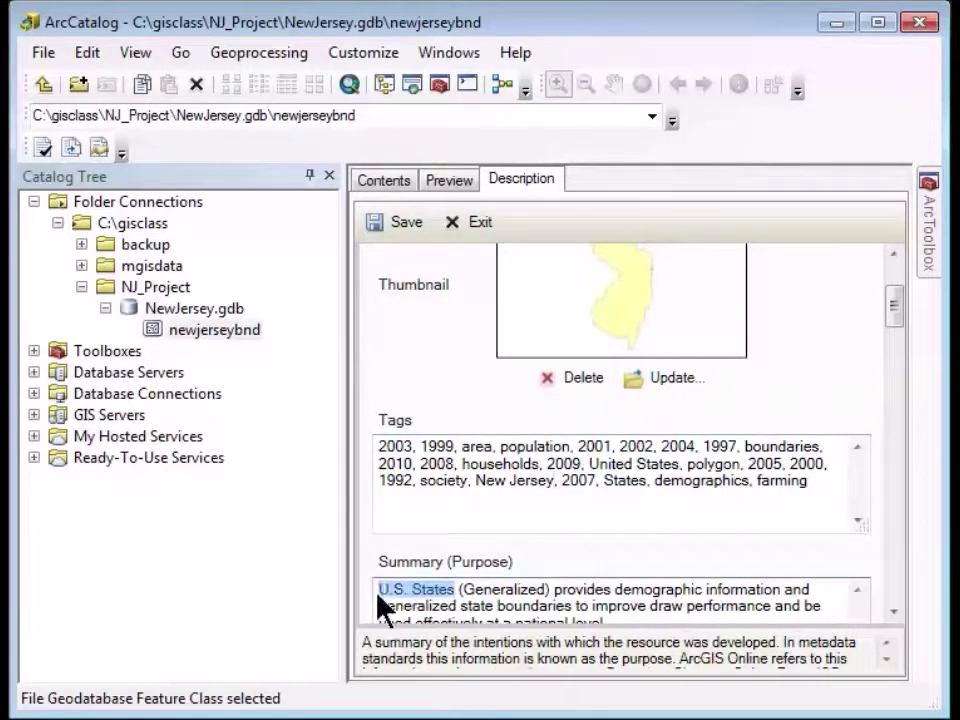
pyautogui.write('New Jersey')
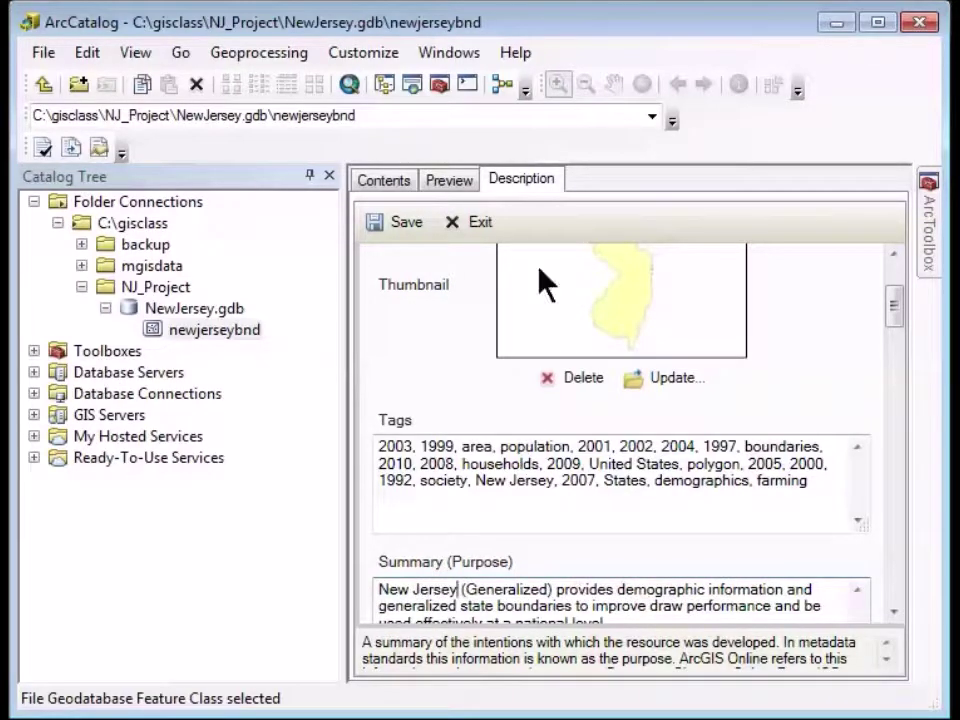
# Append "Subset to New Jersey from a national data set by <your name> on <current date>" to the description abstract
pyautogui.click(894, 612)
pyautogui.click(894, 612)
pyautogui.click(894, 612)
pyautogui.click(894, 612)
pyautogui.click(894, 612)
pyautogui.click(587, 552)
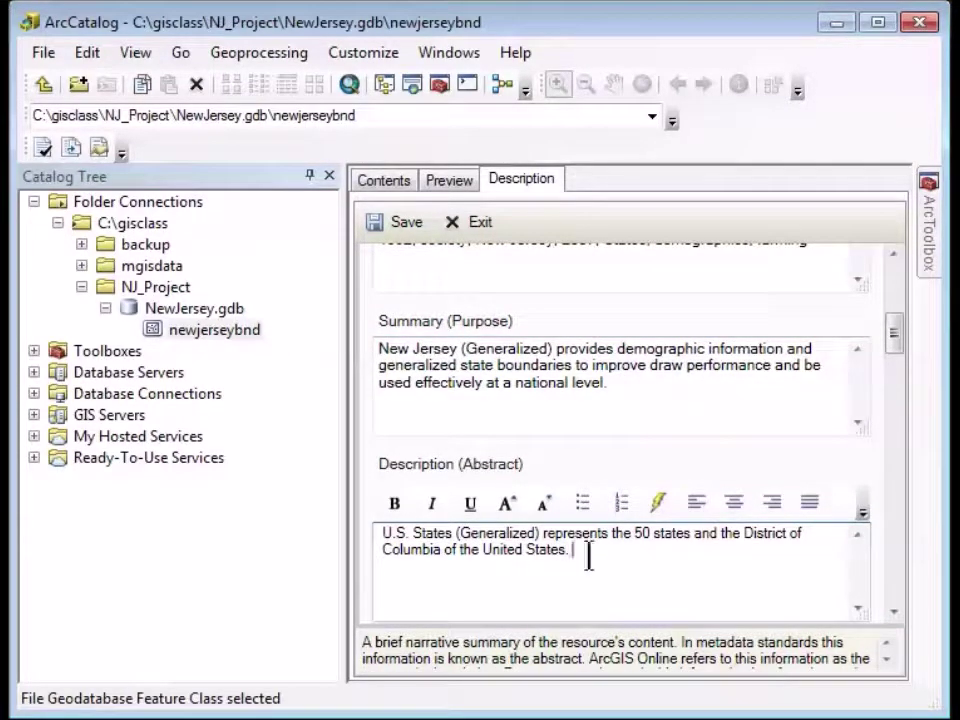
pyautogui.write('Subset to New Jersey from a national data set by <your name> on <current date>')
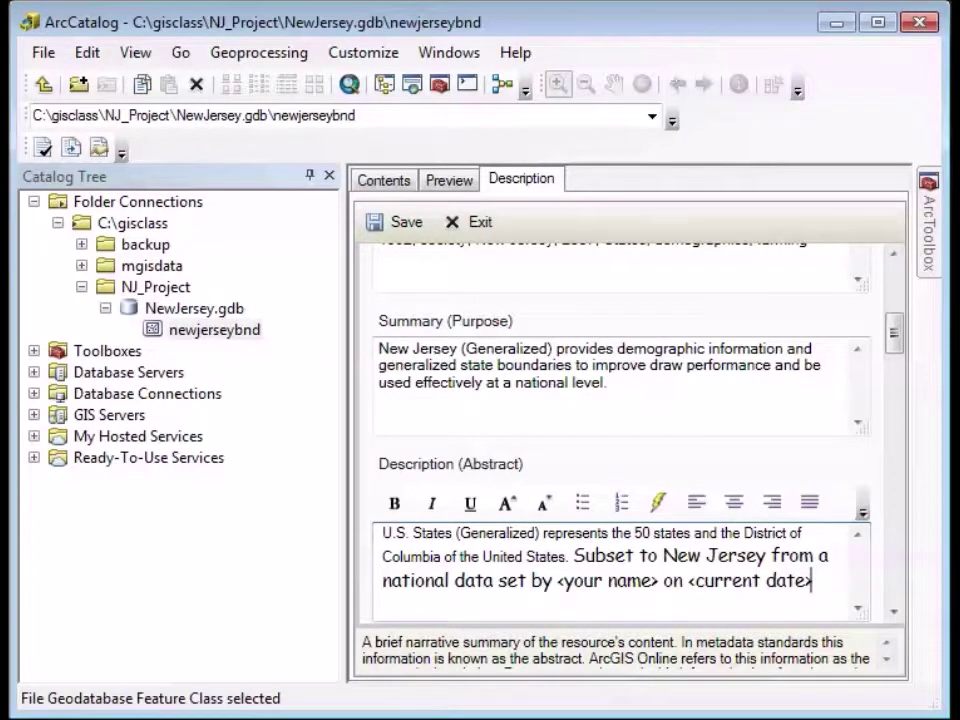
pyautogui.click(672, 318)
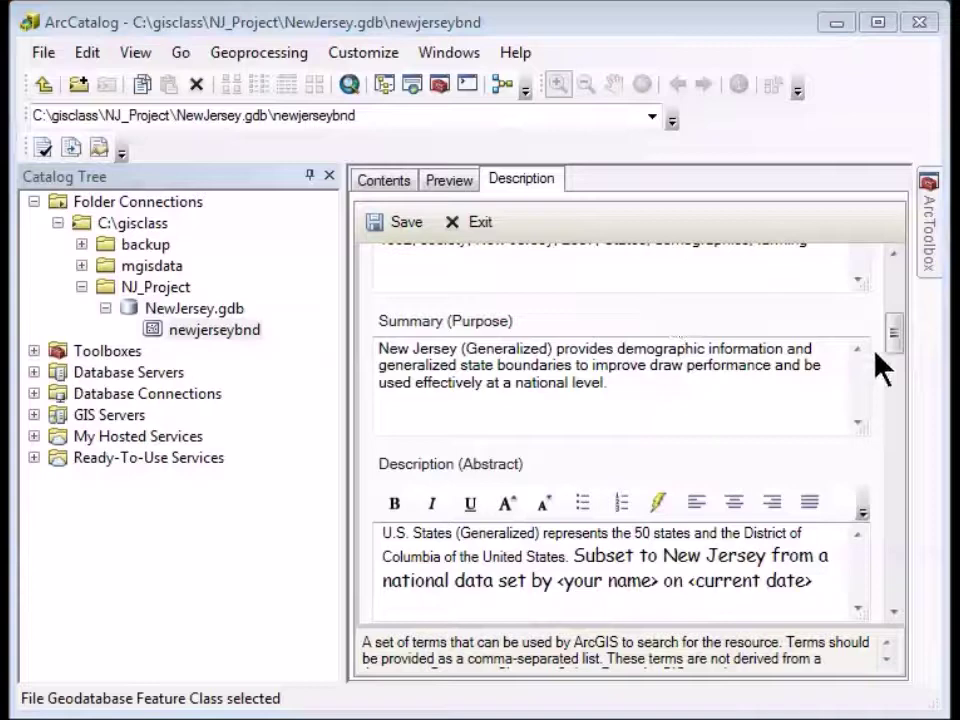
# Enter the full citation of Mastering ArcGIS, Tutorial Data, 7th edition (2015) [DVD-ROM], McGraw-Hill Higher Ed, as the credits and save the description
pyautogui.moveTo(896, 336); pyautogui.dragTo(893, 378)
pyautogui.click(396, 476)
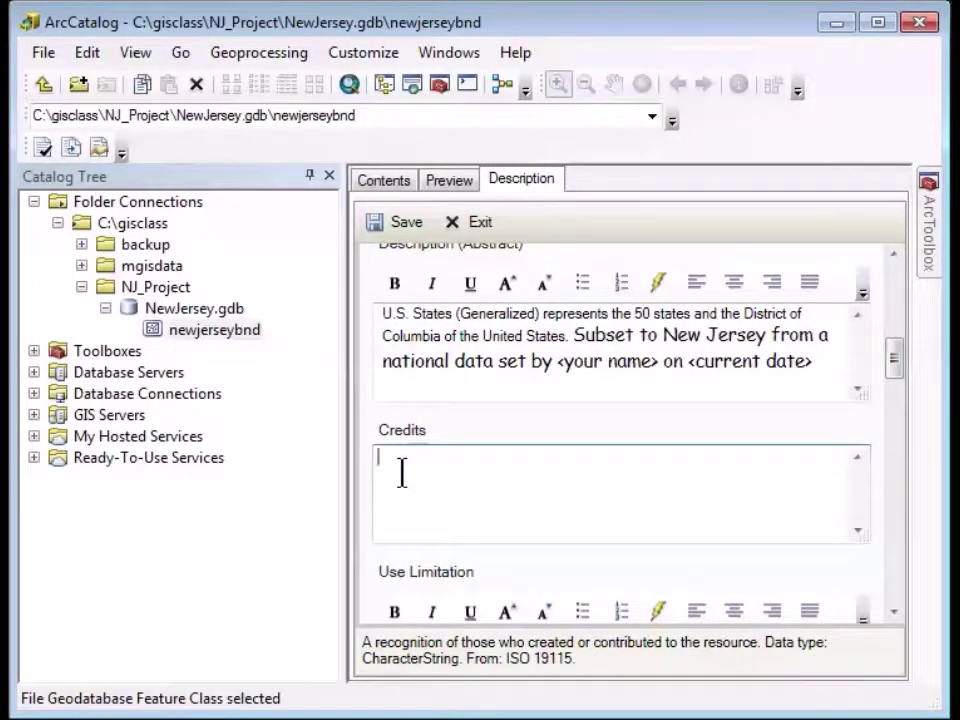
pyautogui.write('Mastering ArcGIS, Tutorial Data, 7th edition by Maribeth Price (2015) [DVD-ROM]. McGraw-Hill Higher Ed: Dubuque, Iowa.')
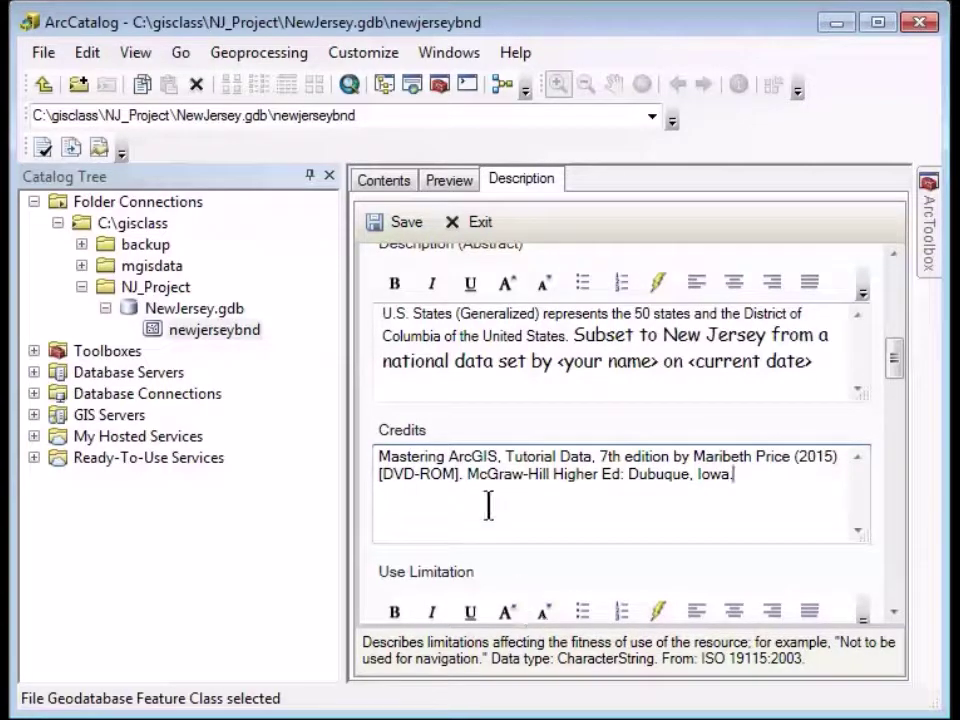
pyautogui.click(400, 223)
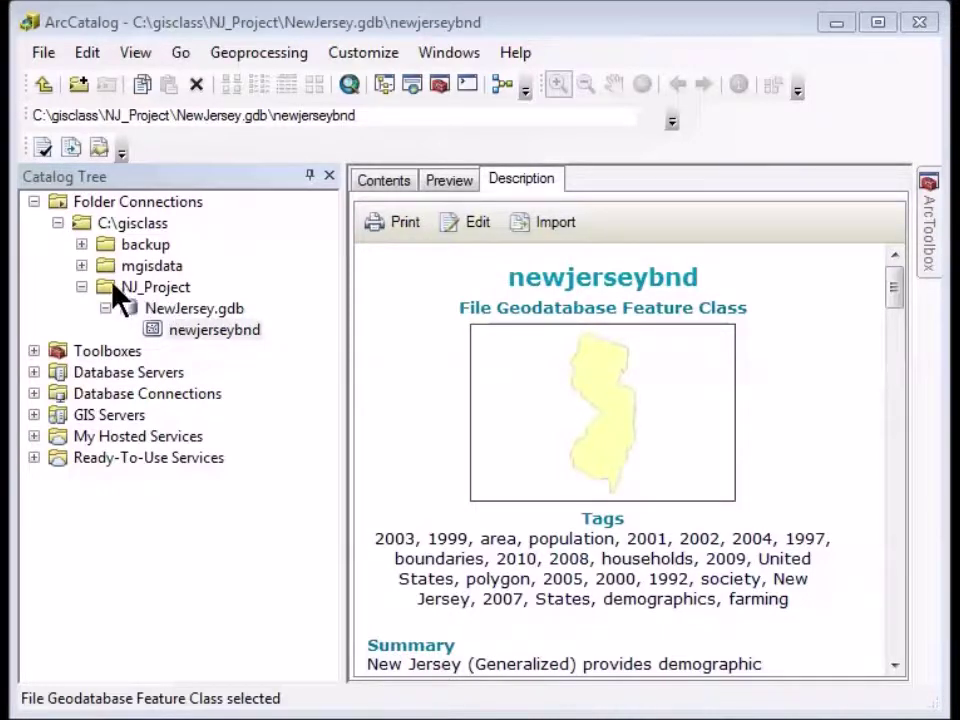
# Expand usdata.gdb in mgisdata's Usa folder and examine the cities feature class in its geography and table previews
pyautogui.click(82, 266)
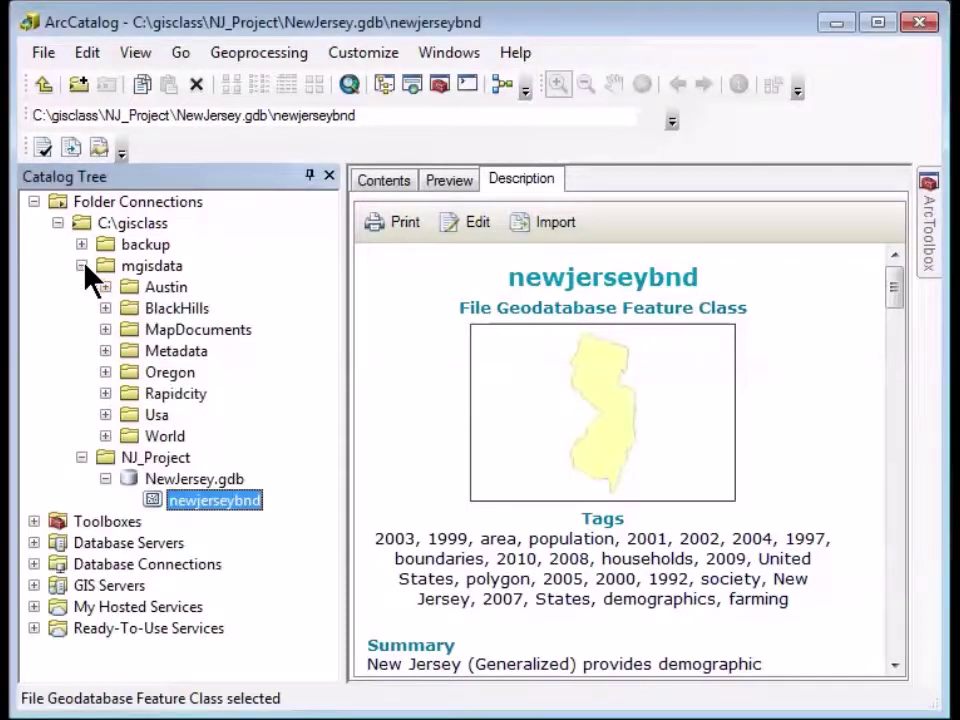
pyautogui.click(105, 415)
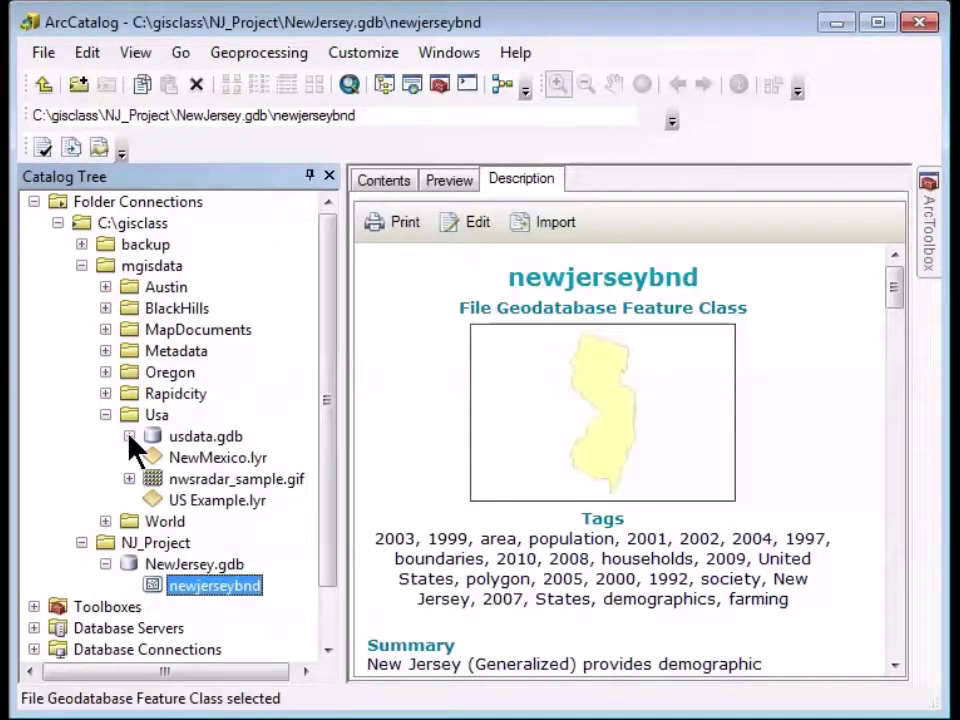
pyautogui.click(129, 437)
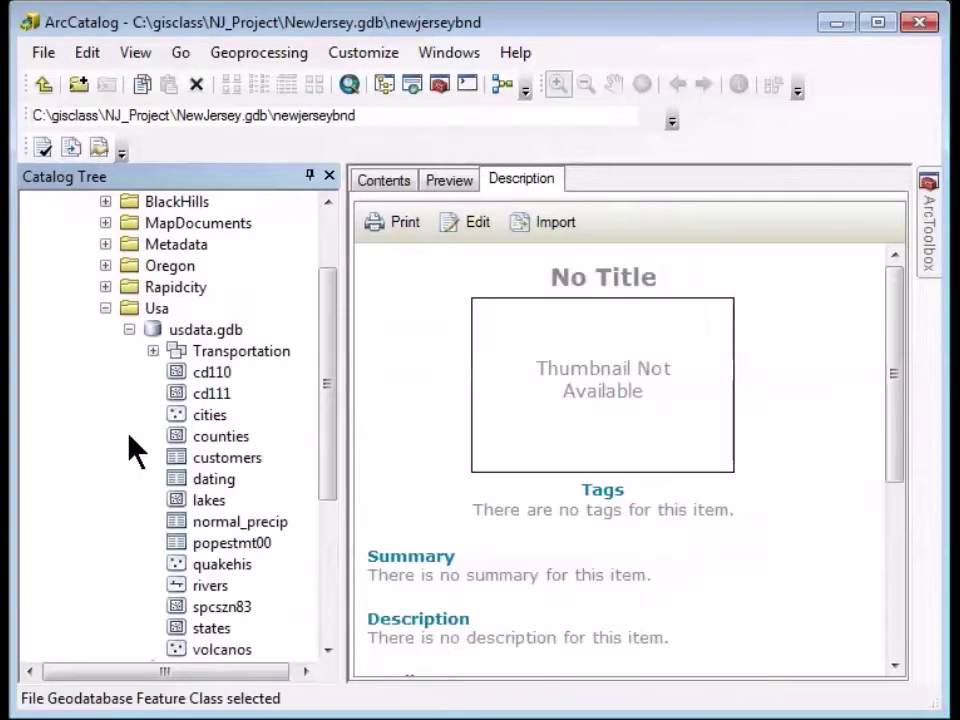
pyautogui.click(207, 418)
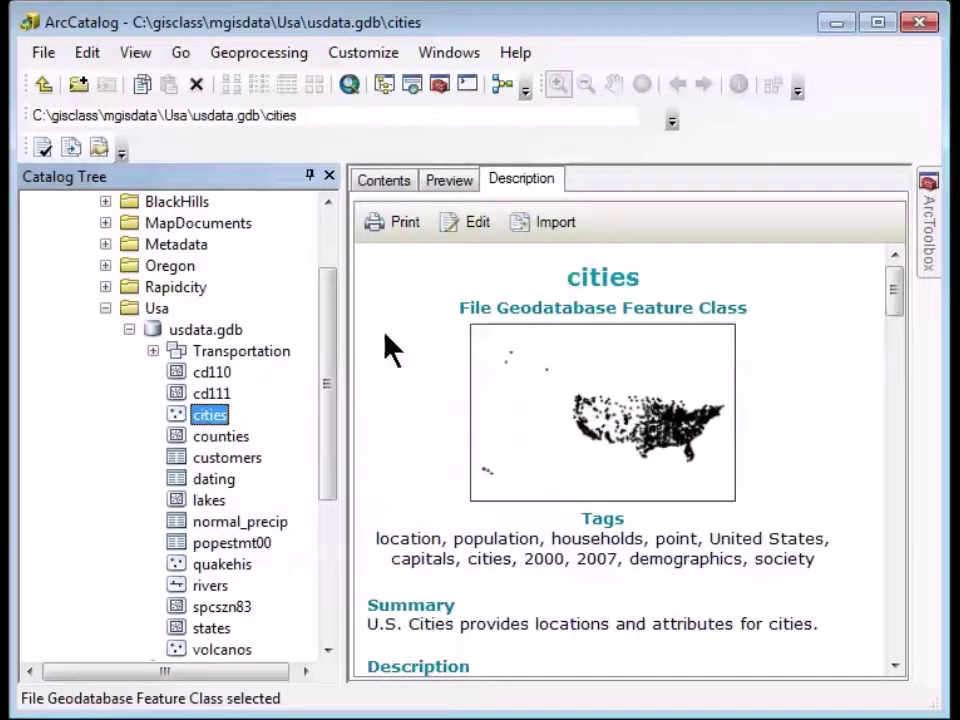
pyautogui.click(448, 183)
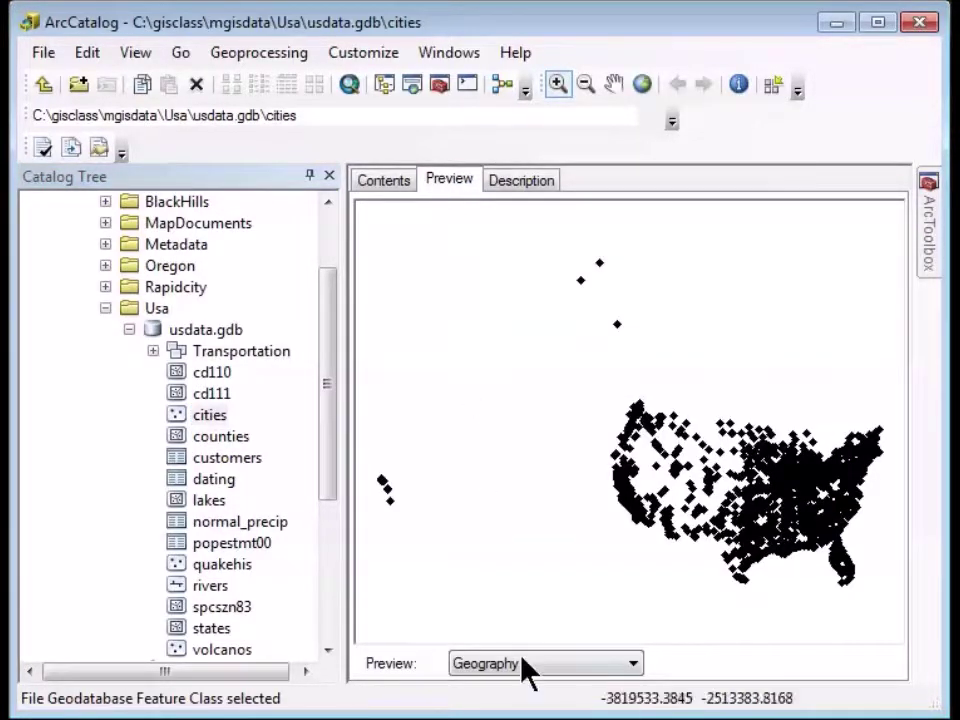
pyautogui.click(631, 664)
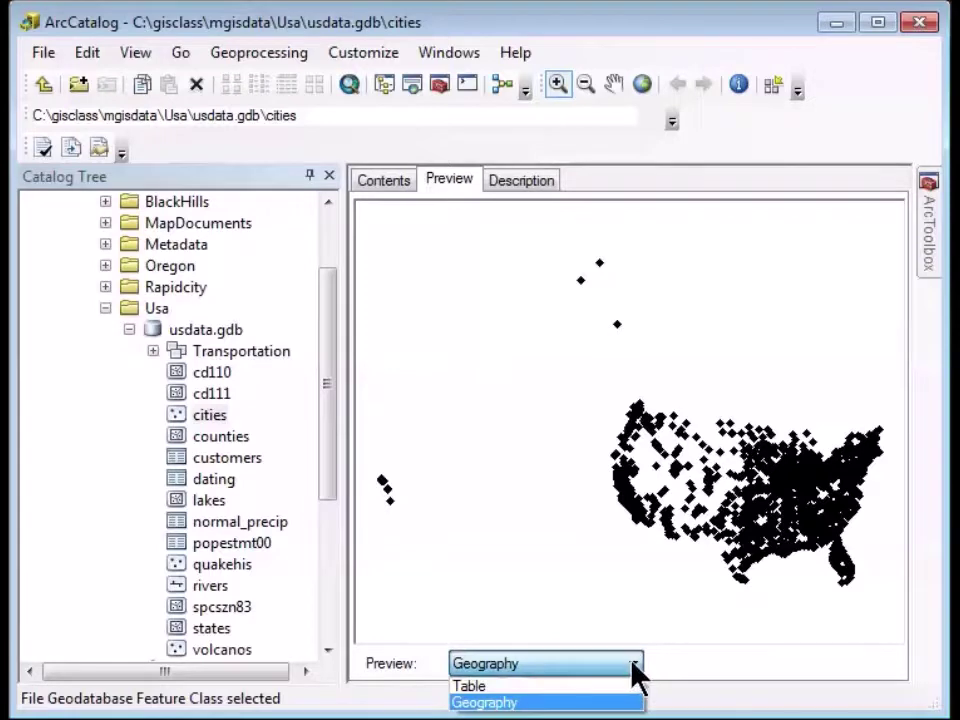
pyautogui.click(556, 685)
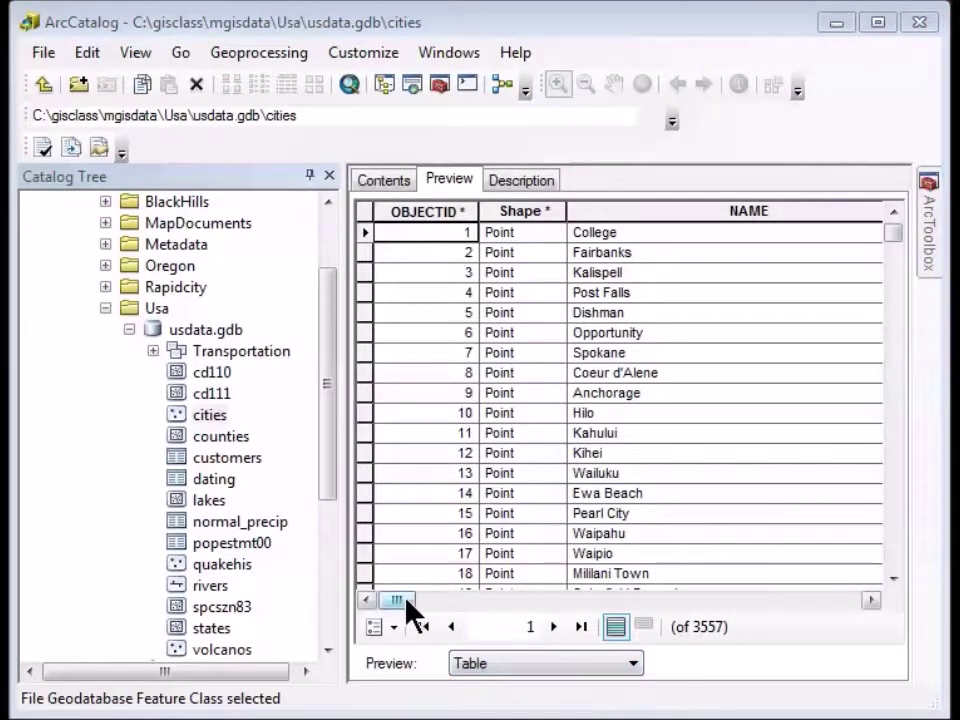
pyautogui.moveTo(405, 601); pyautogui.dragTo(424, 602)
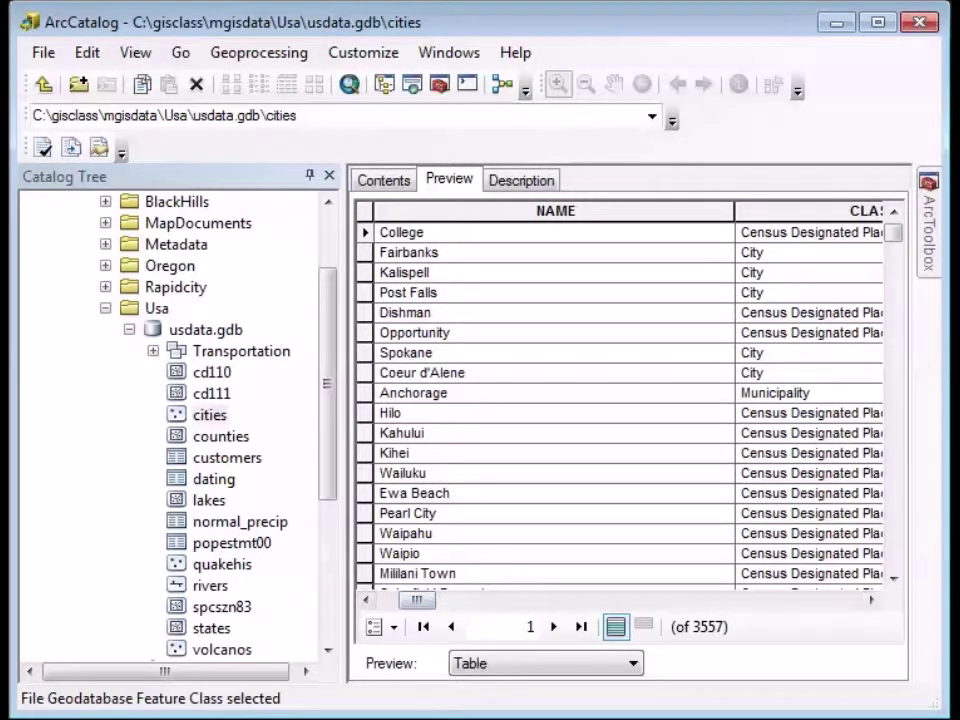
# Set up a single feature class import into NewJersey.gdb with usdata.gdb's cities as input and njcities as the output feature class
pyautogui.moveTo(332, 321); pyautogui.dragTo(329, 477)
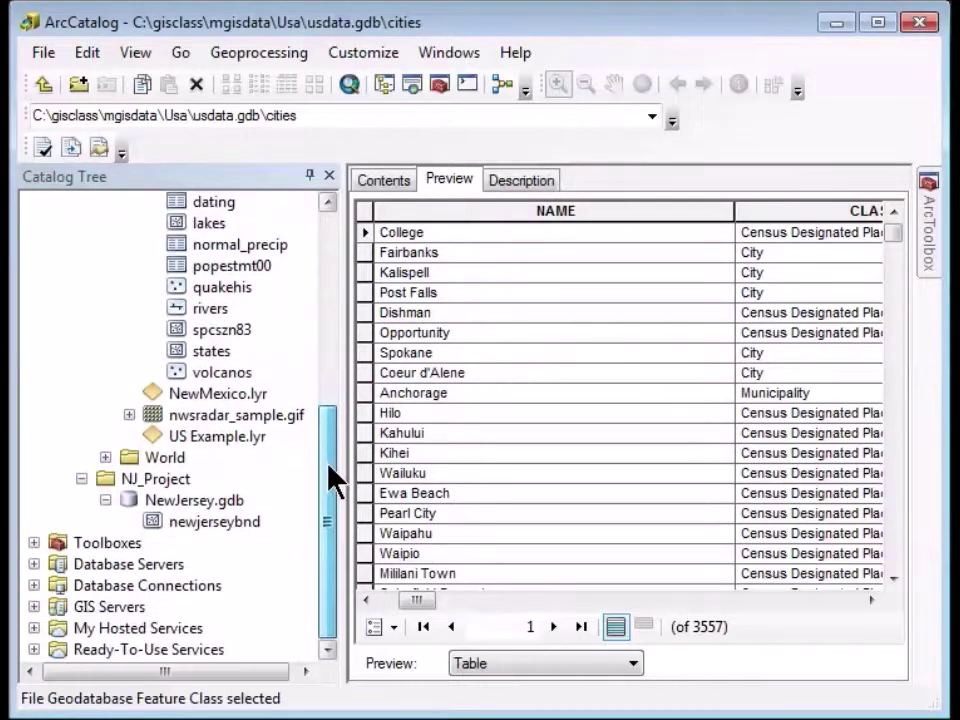
pyautogui.rightClick(168, 498)
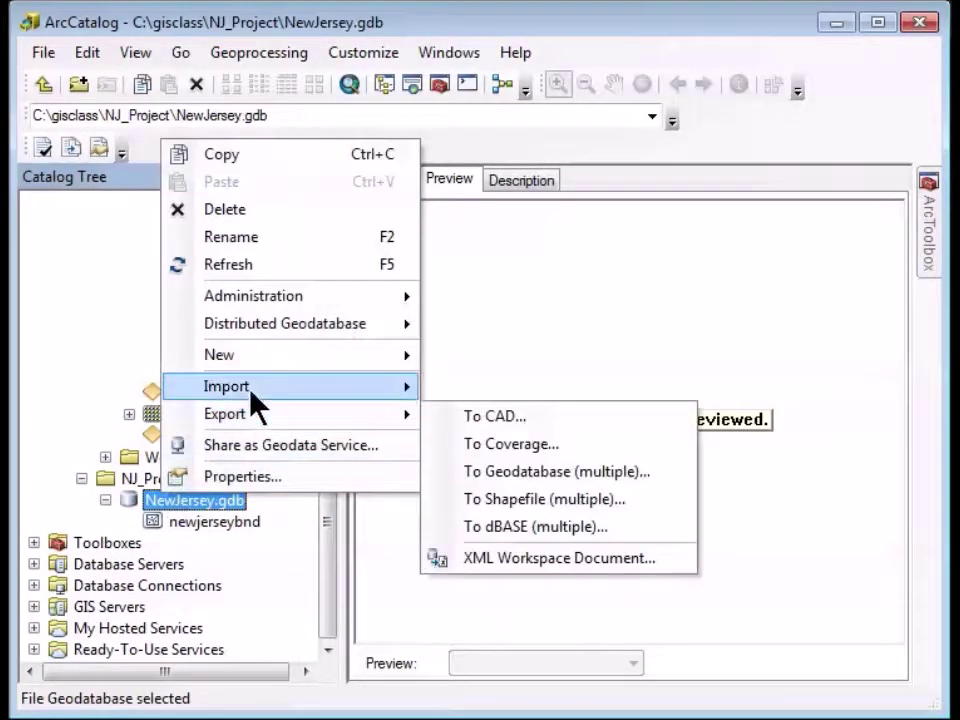
pyautogui.moveTo(380, 395)
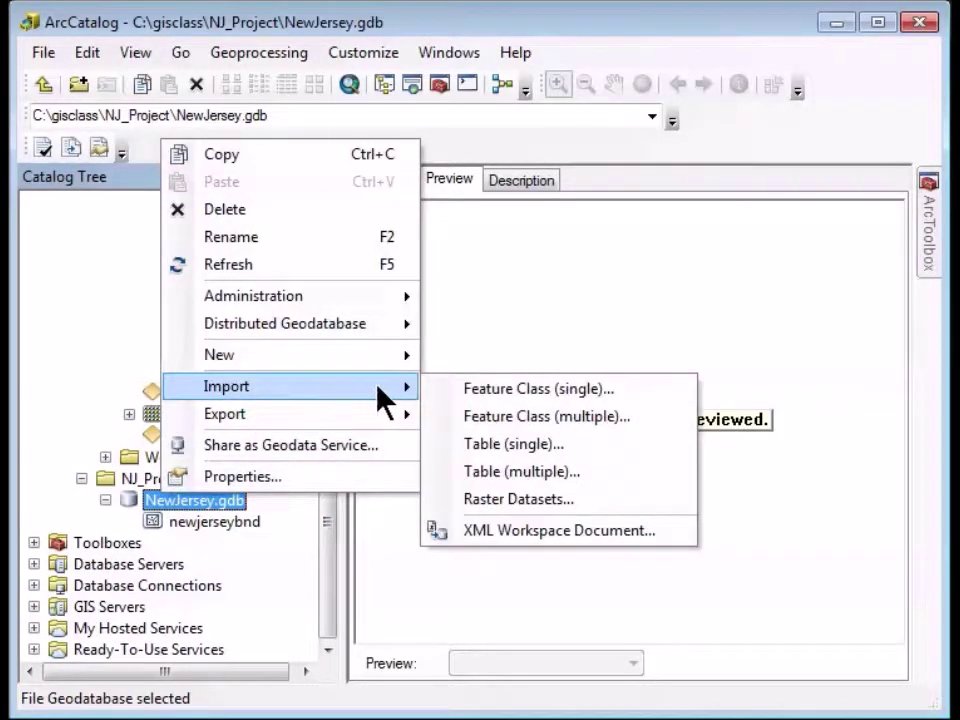
pyautogui.click(486, 389)
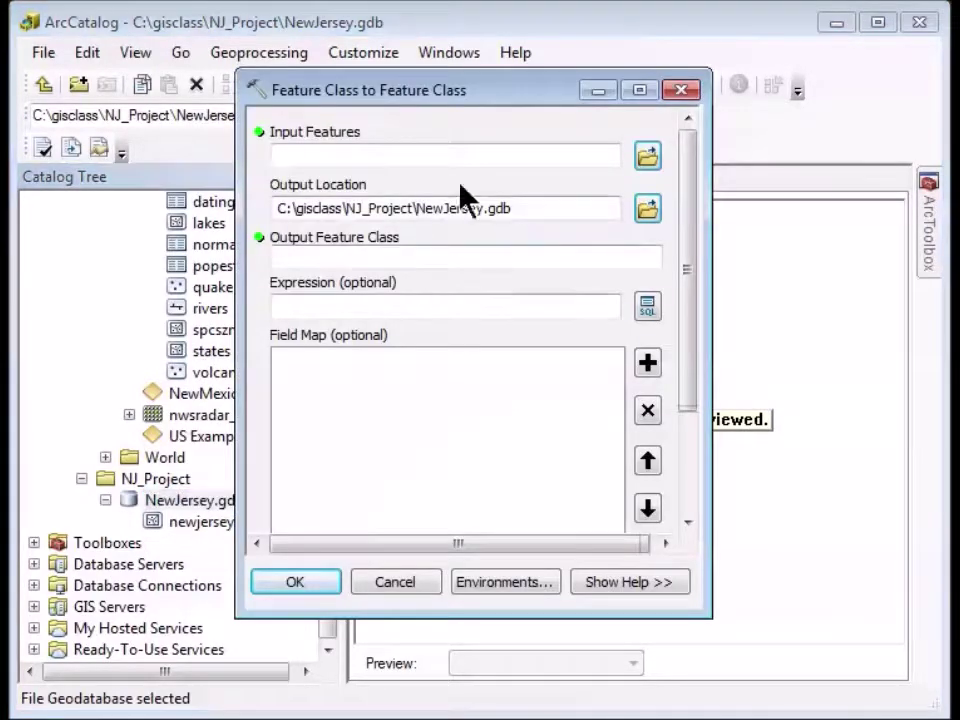
pyautogui.click(650, 155)
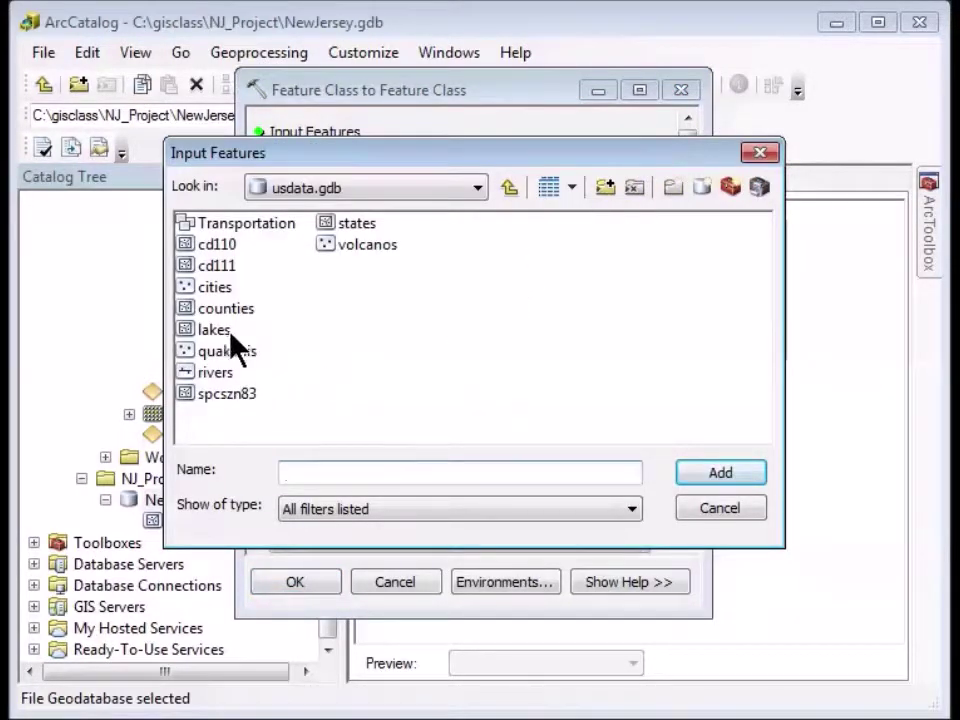
pyautogui.click(185, 287)
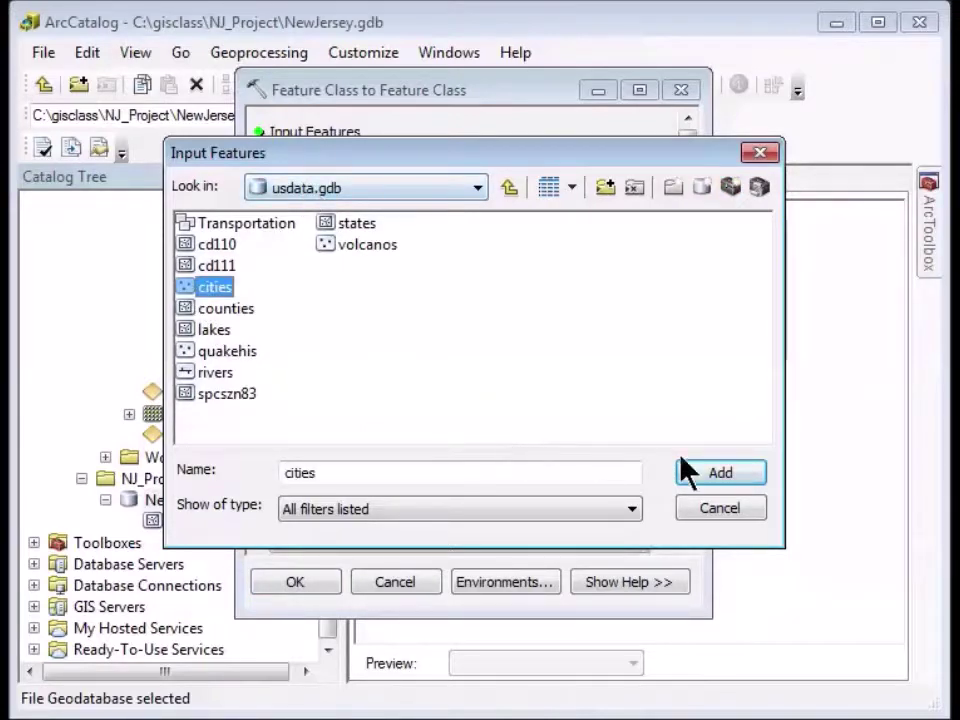
pyautogui.click(707, 478)
pyautogui.click(309, 259)
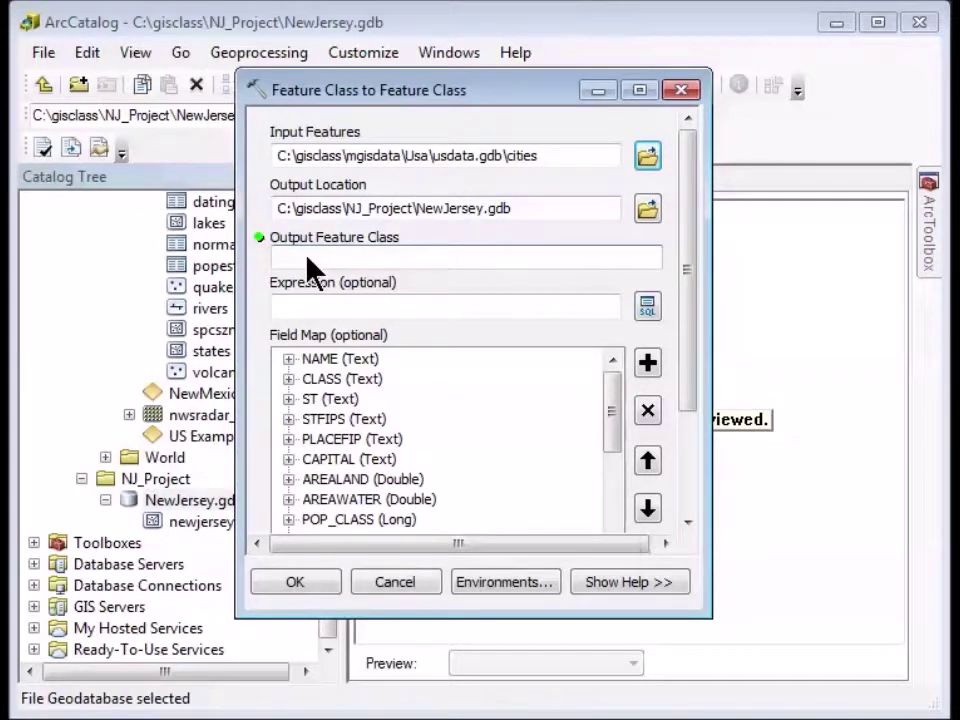
pyautogui.write('njcities')
# Build the njcities import's query expression ST = 'NJ' using the field's unique values
pyautogui.click(646, 303)
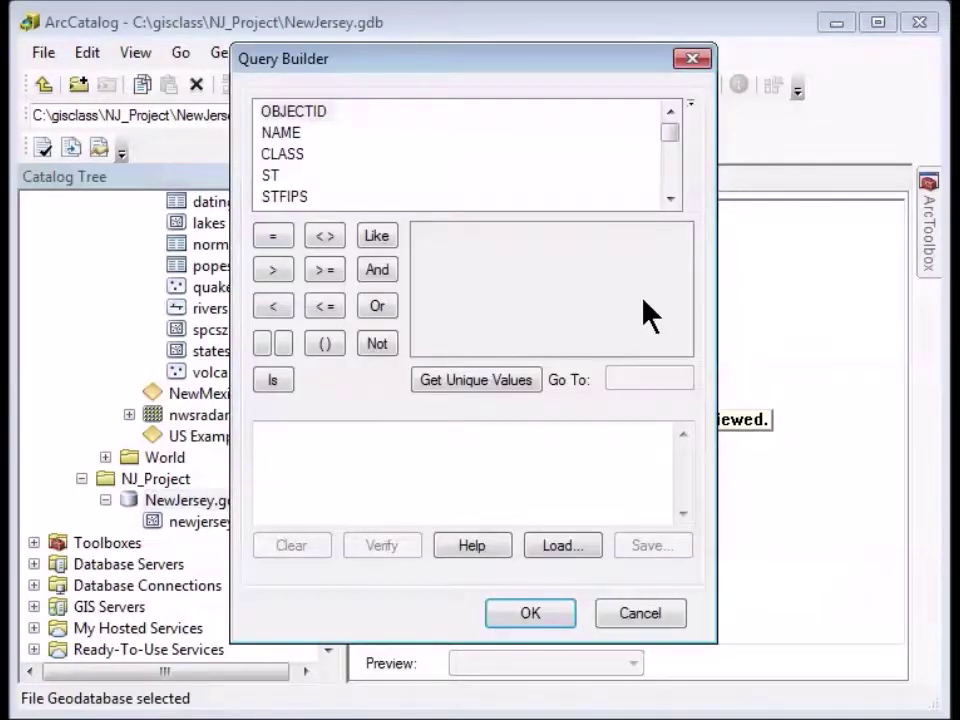
pyautogui.doubleClick(270, 175)
pyautogui.click(275, 237)
pyautogui.click(476, 380)
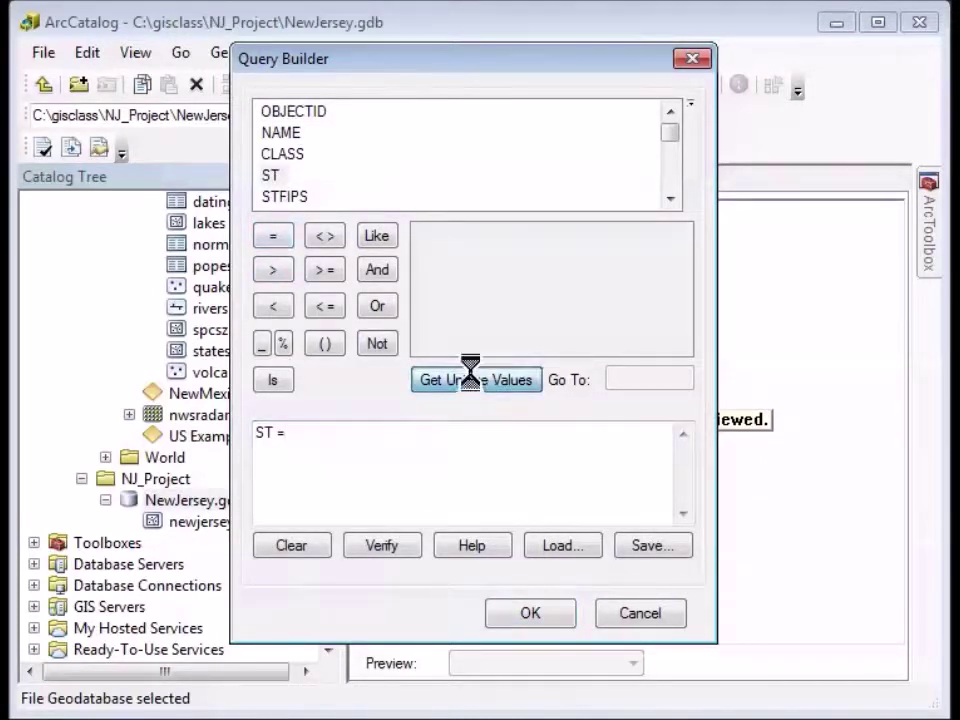
pyautogui.moveTo(683, 250); pyautogui.dragTo(686, 272)
pyautogui.moveTo(688, 278); pyautogui.dragTo(689, 299)
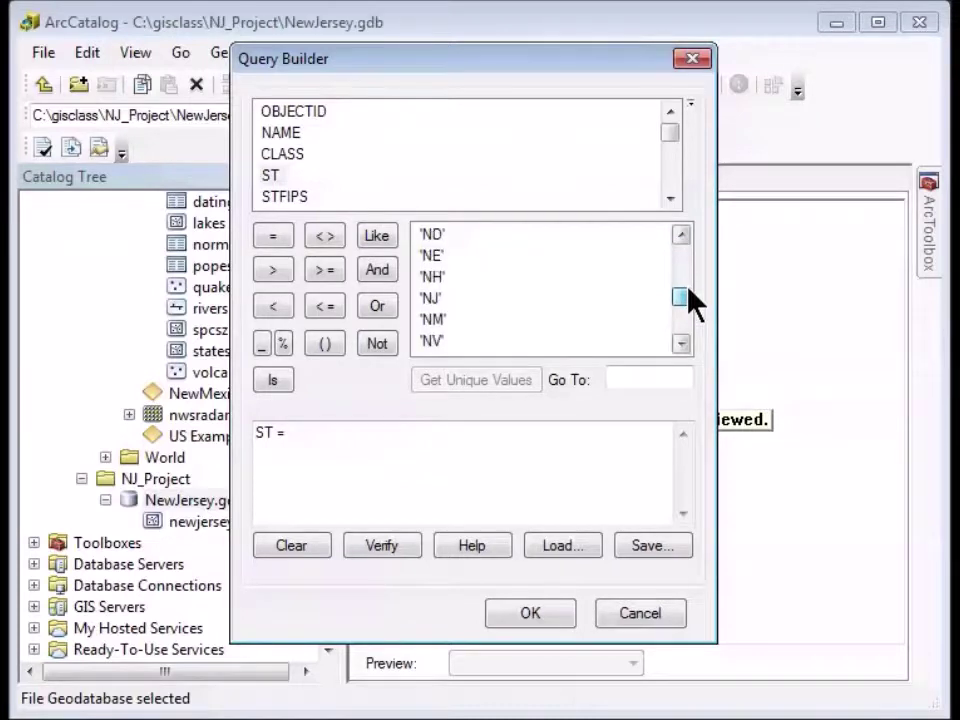
pyautogui.doubleClick(430, 300)
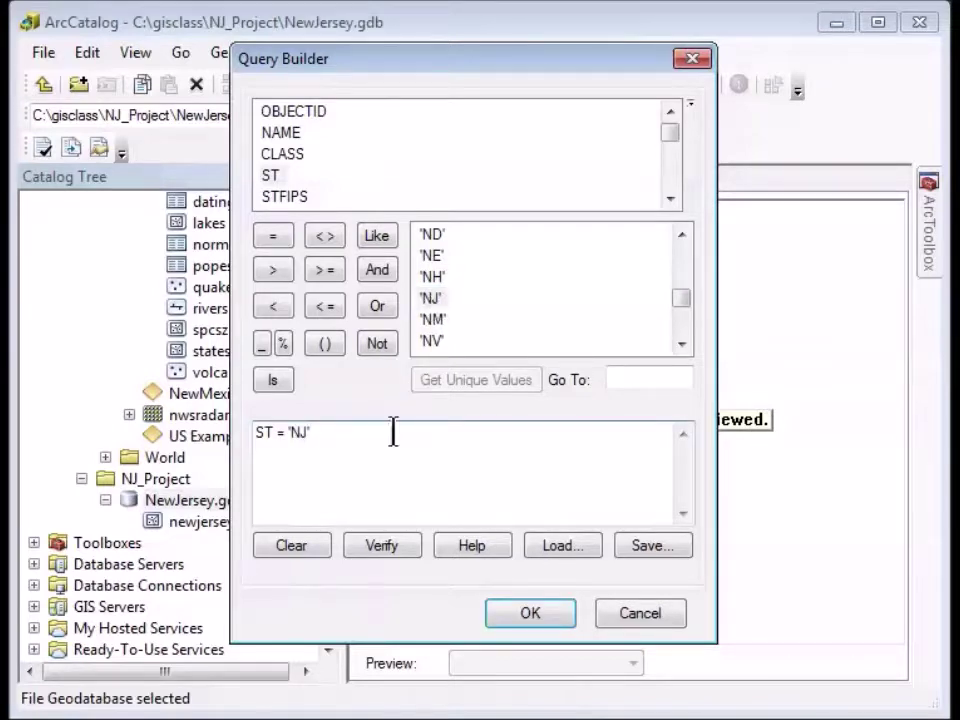
# Verify and accept the ST = 'NJ' expression, and run the import of njcities into NewJersey.gdb
pyautogui.click(385, 553)
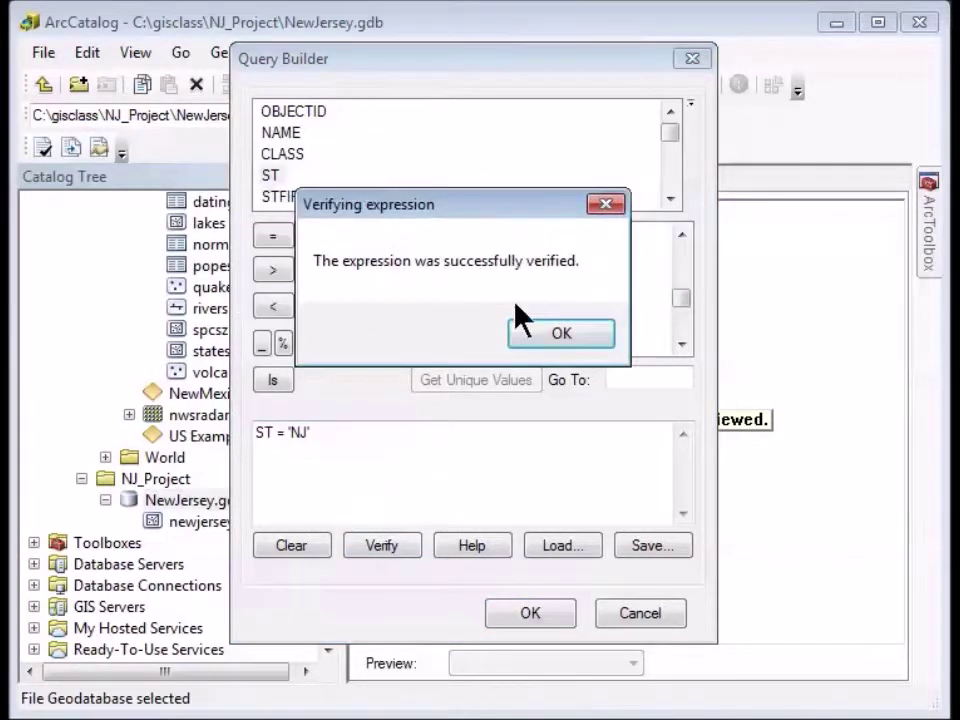
pyautogui.click(545, 333)
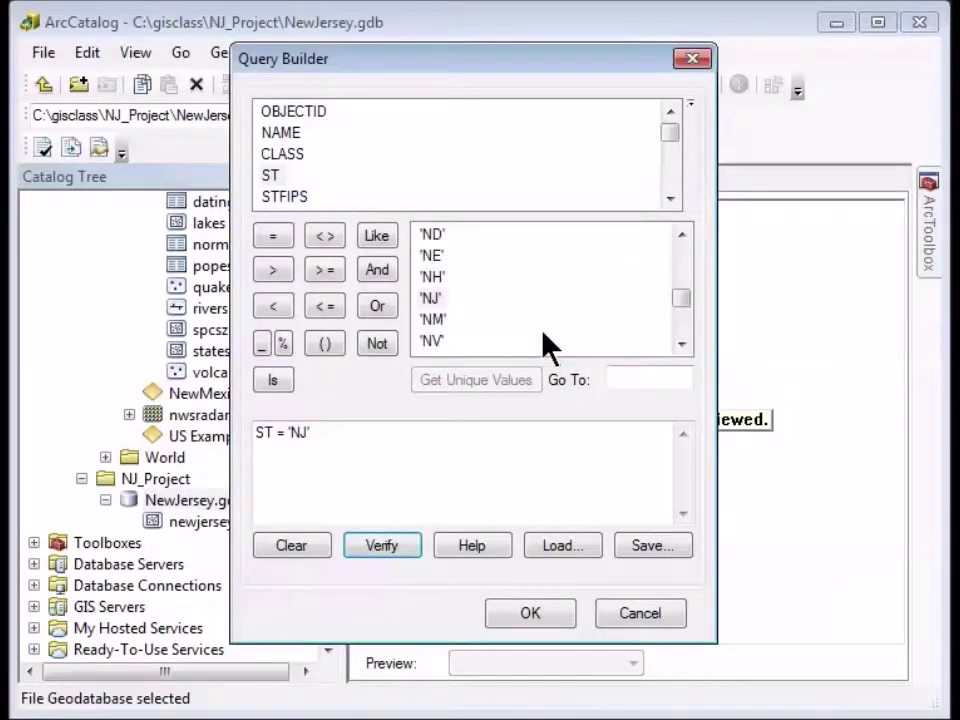
pyautogui.click(527, 617)
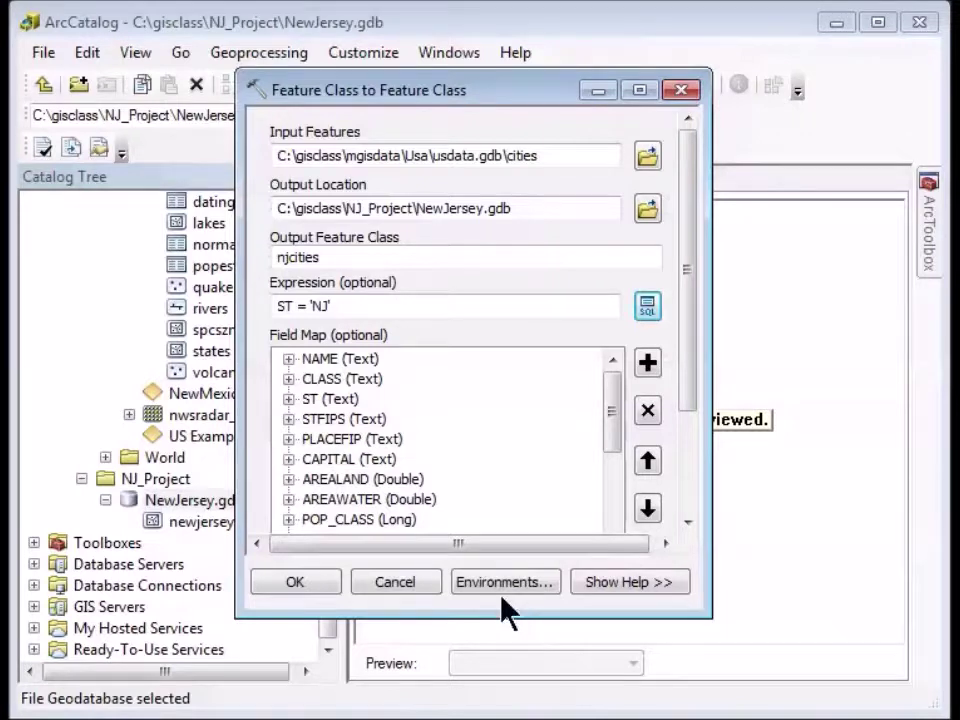
pyautogui.click(296, 582)
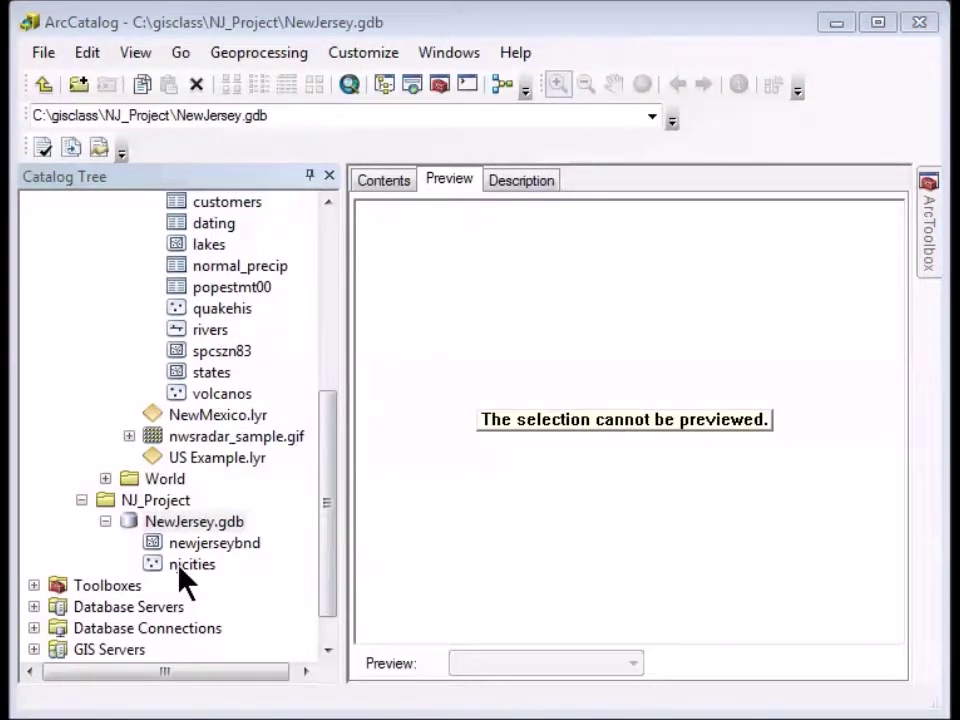
# Preview the geography of njcities in NewJersey.gdb and create its thumbnail from that view
pyautogui.click(181, 566)
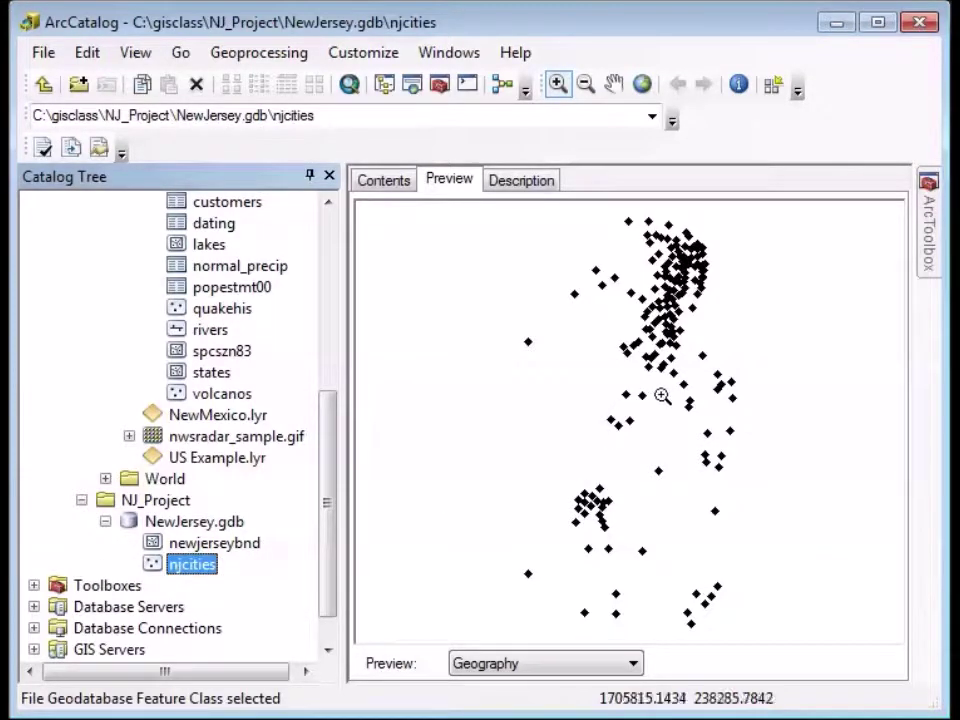
pyautogui.click(458, 178)
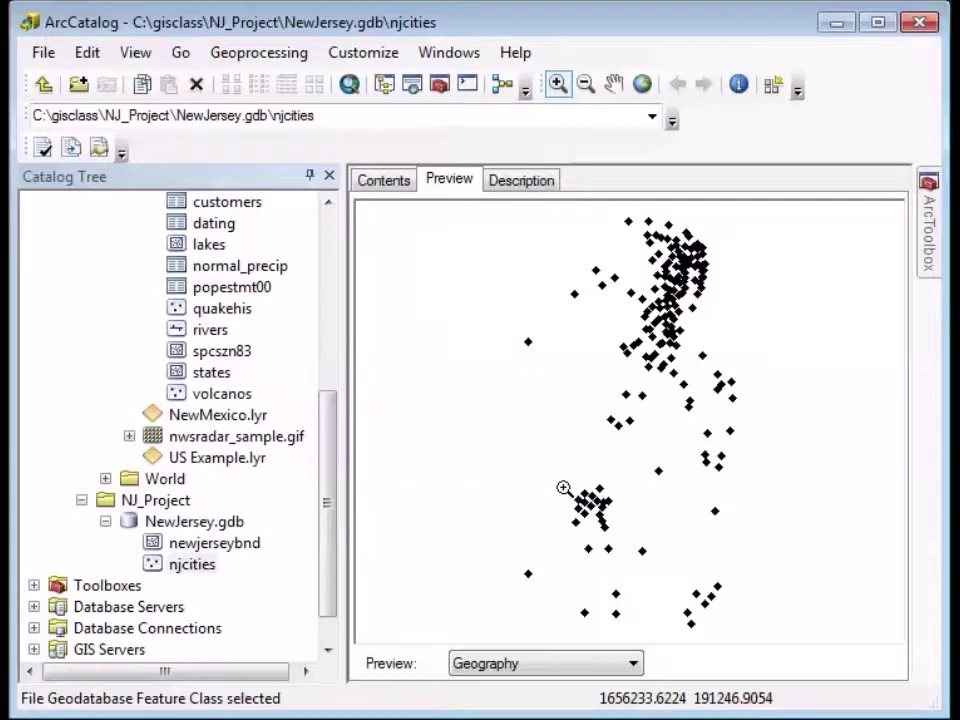
pyautogui.click(767, 86)
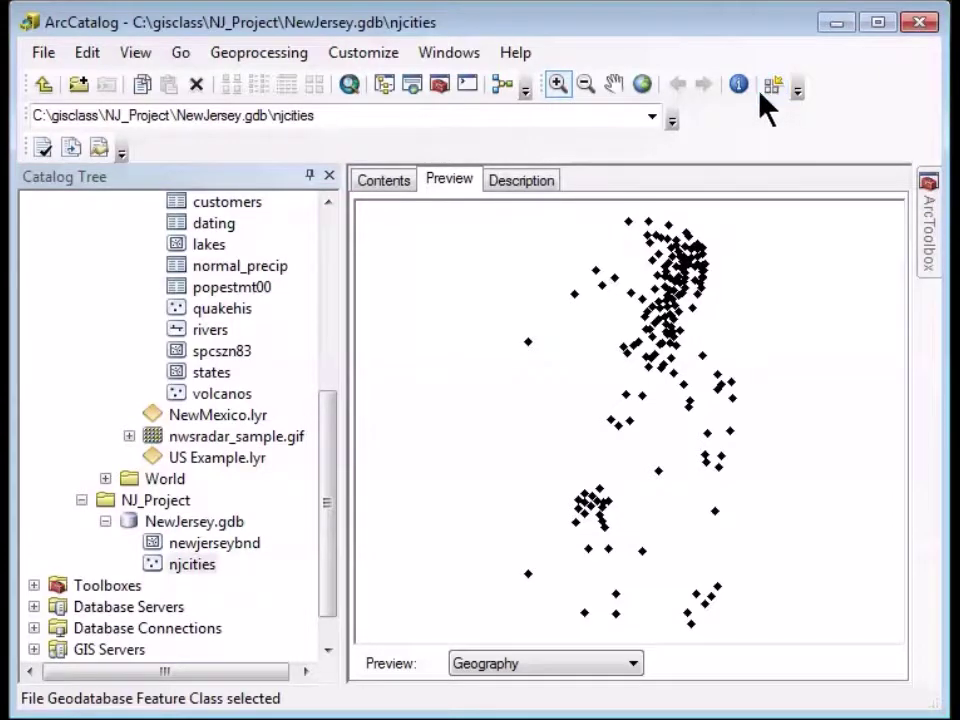
# Open the njcities description for editing at its Credits field and save the metadata
pyautogui.click(524, 185)
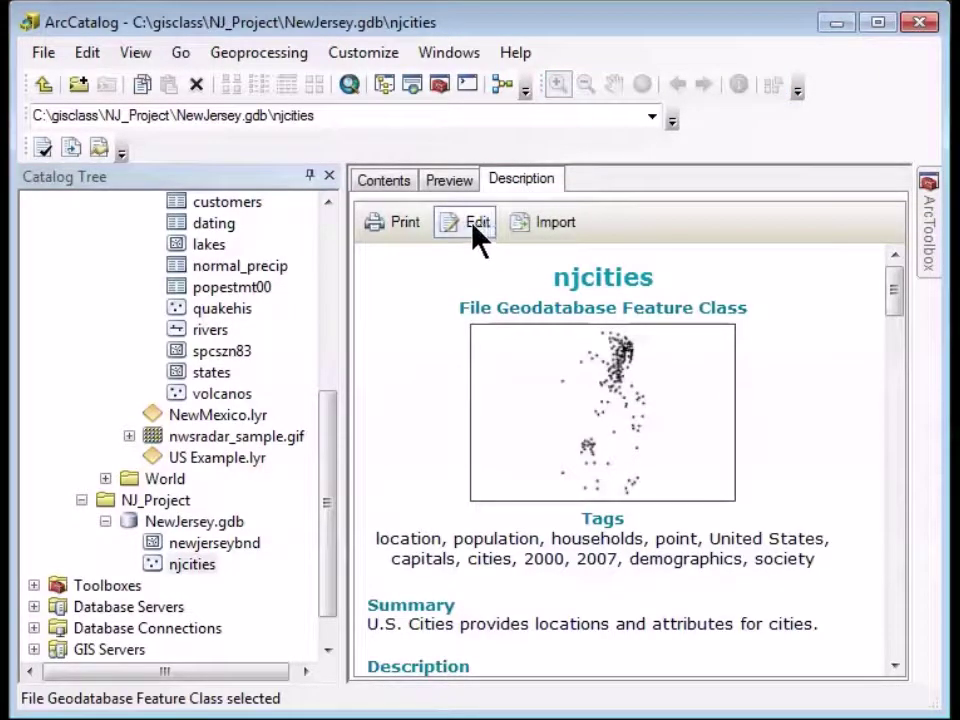
pyautogui.click(474, 228)
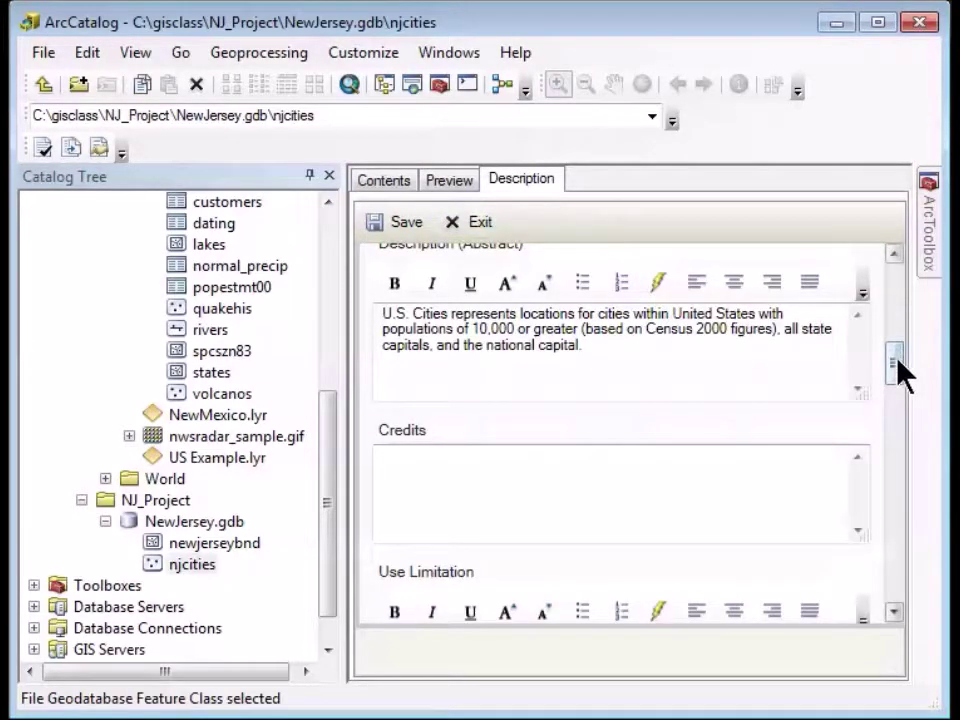
pyautogui.moveTo(902, 369); pyautogui.dragTo(900, 388)
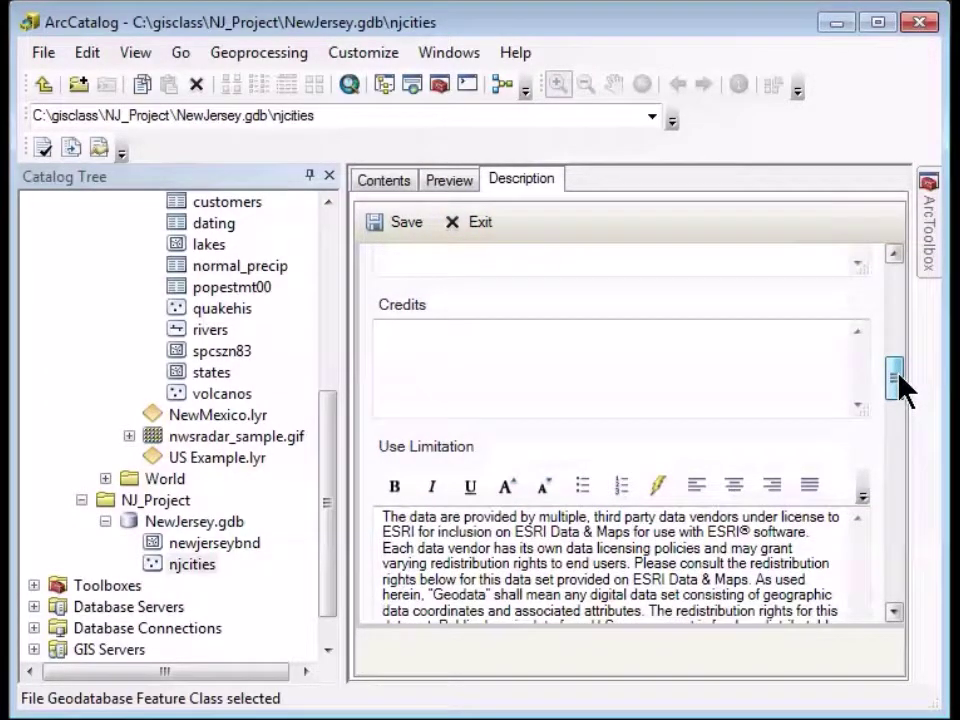
pyautogui.click(476, 349)
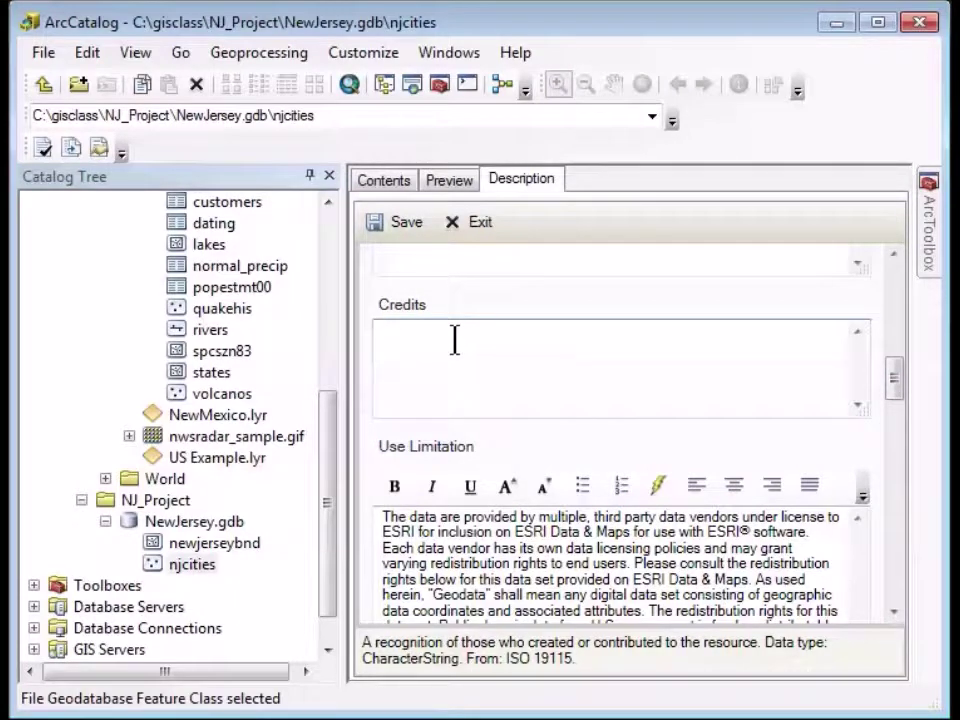
pyautogui.click(403, 225)
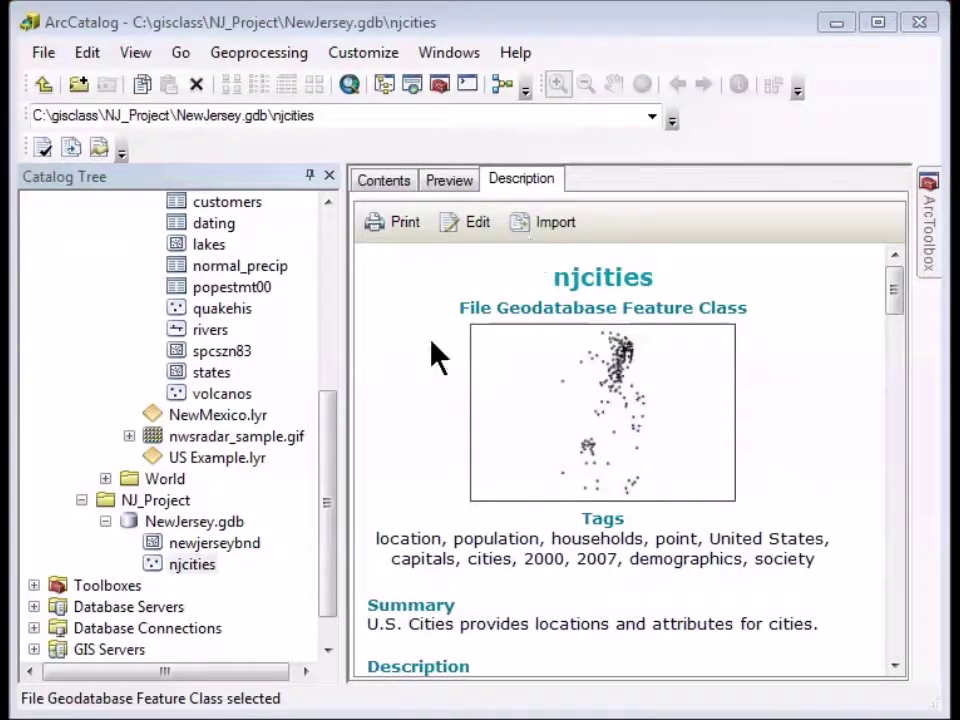
# Expand the Transportation feature dataset in usdata.gdb and examine majroads in its geography and table previews
pyautogui.moveTo(328, 454); pyautogui.dragTo(332, 381)
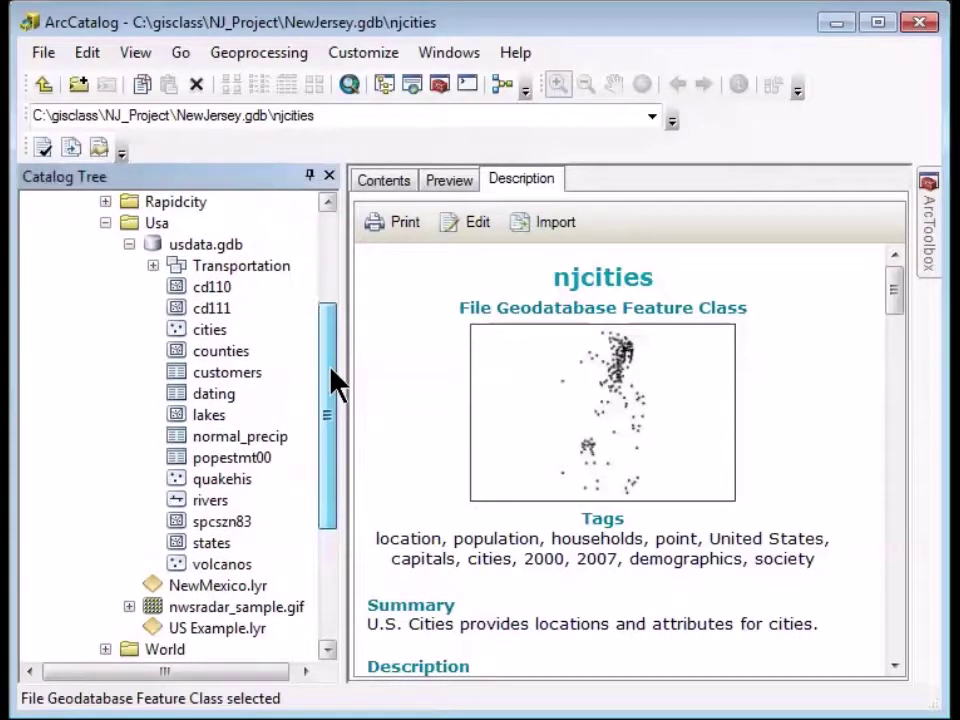
pyautogui.click(152, 266)
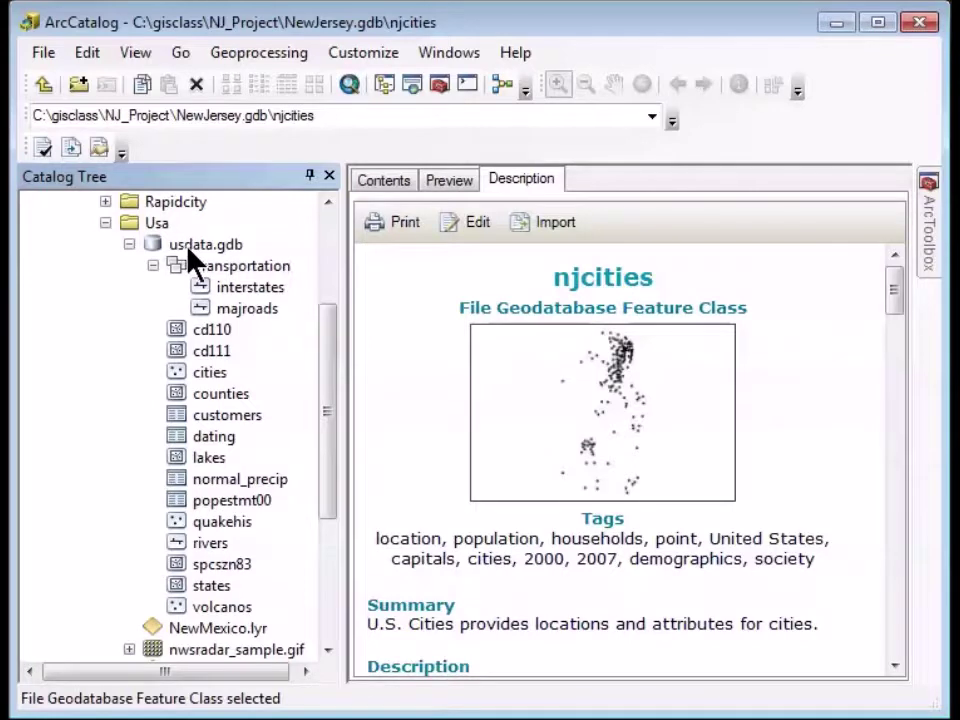
pyautogui.click(198, 312)
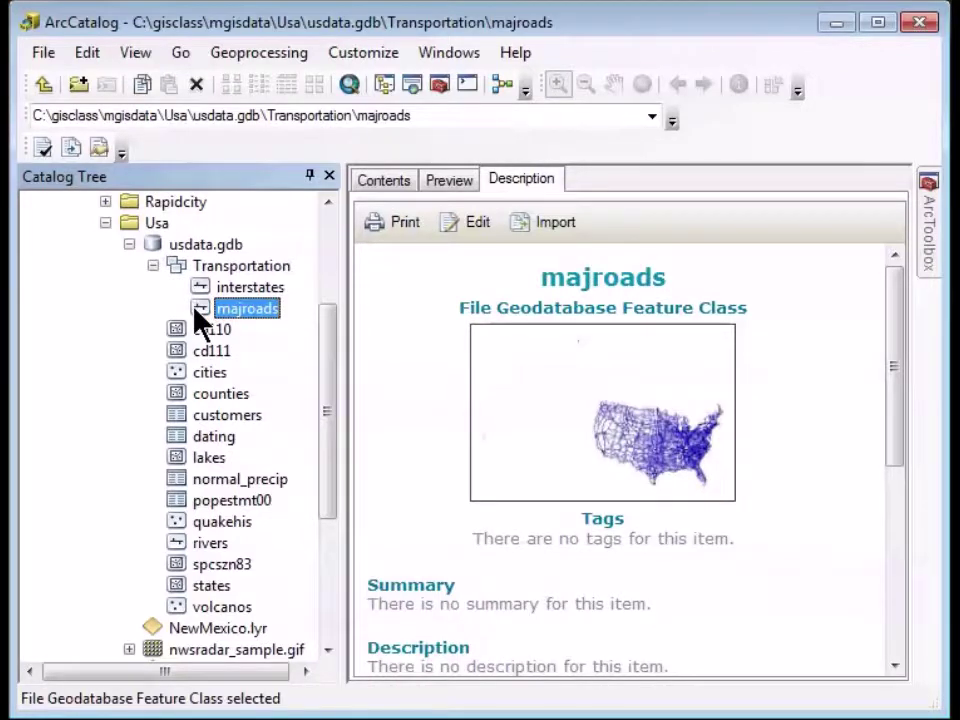
pyautogui.click(449, 184)
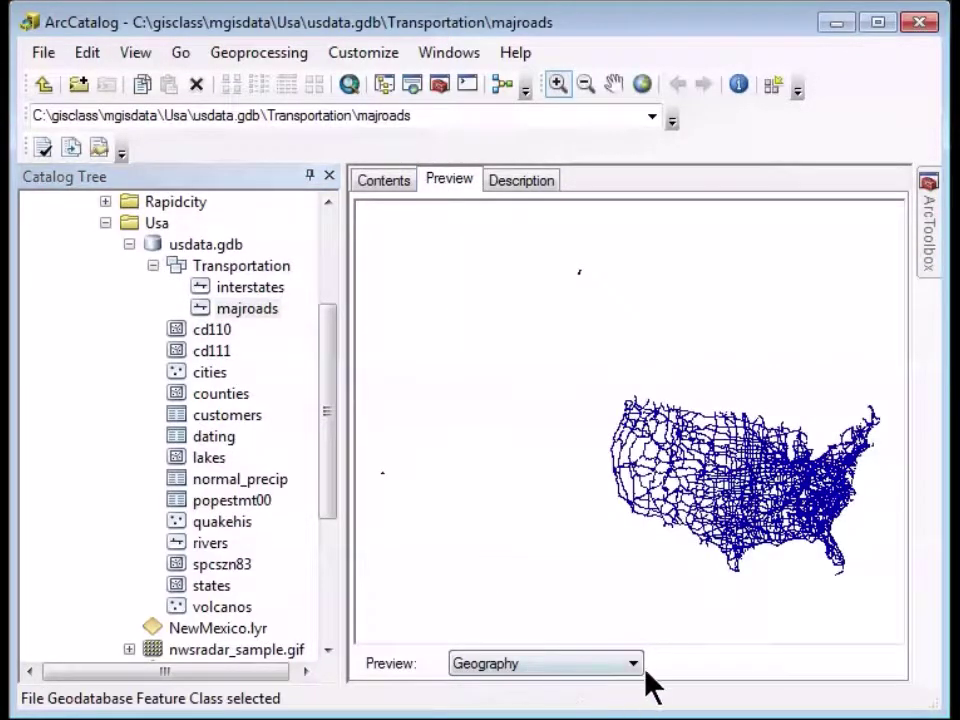
pyautogui.click(615, 662)
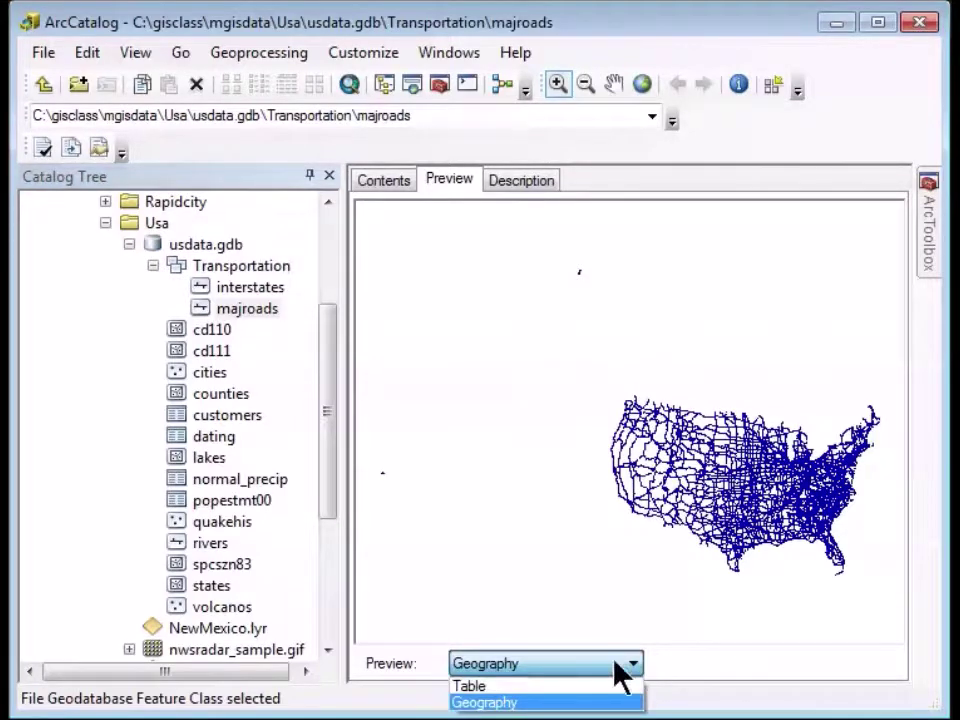
pyautogui.click(532, 686)
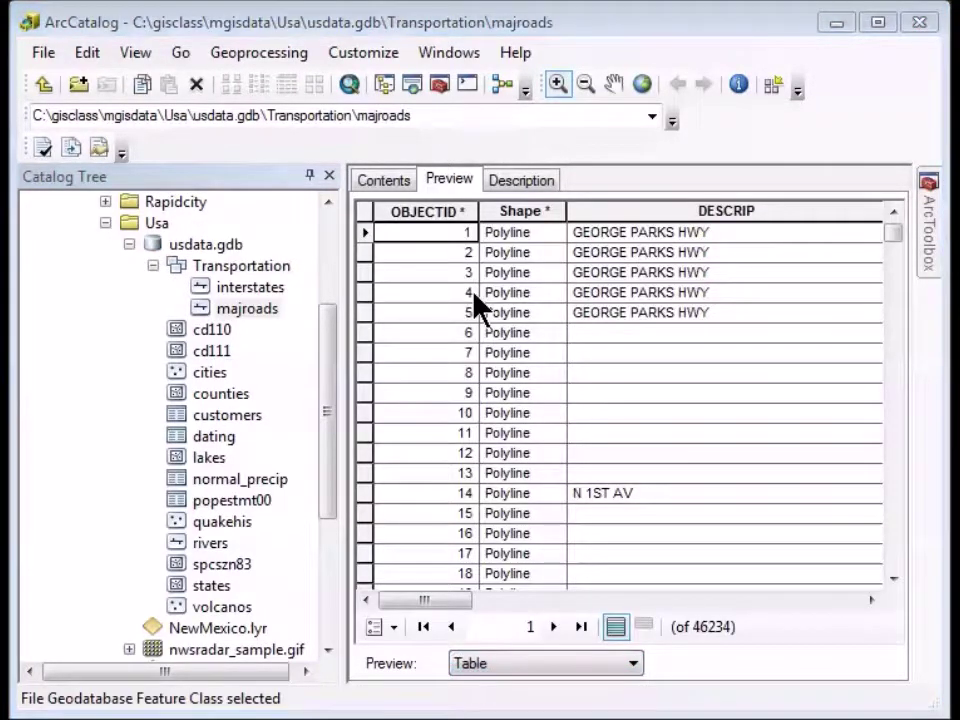
pyautogui.moveTo(459, 605)
pyautogui.mouseDown()
pyautogui.moveTo(606, 604)
pyautogui.moveTo(459, 607)
pyautogui.mouseUp()
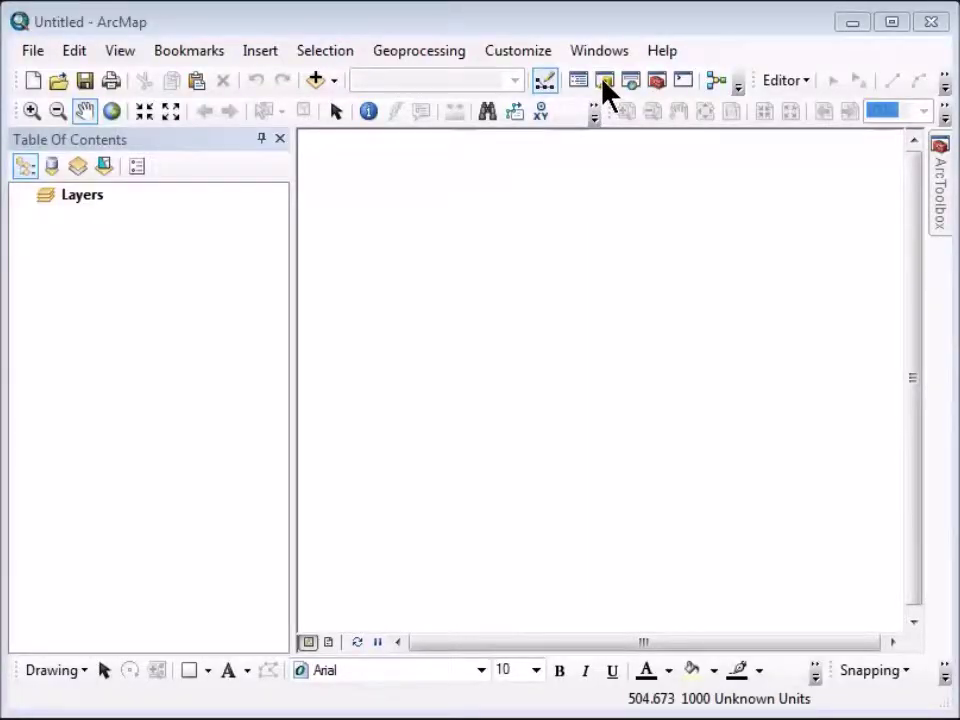
# Switch to ArcMap, open the Catalog window and dock it beside the map area, opposite the table of contents
pyautogui.click(604, 82)
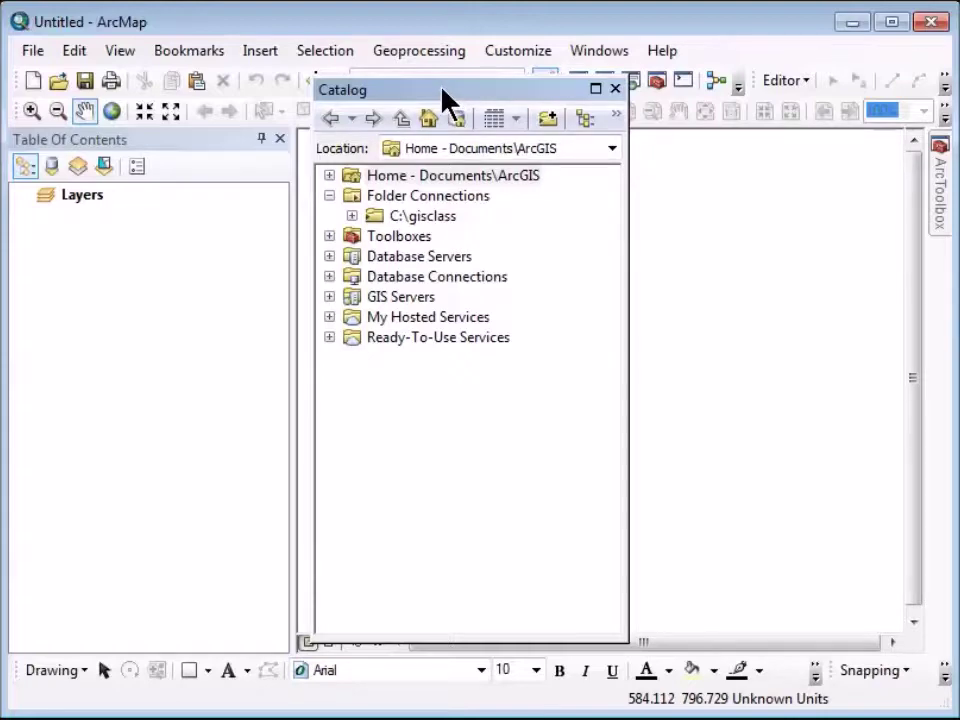
pyautogui.moveTo(444, 94); pyautogui.dragTo(884, 398)
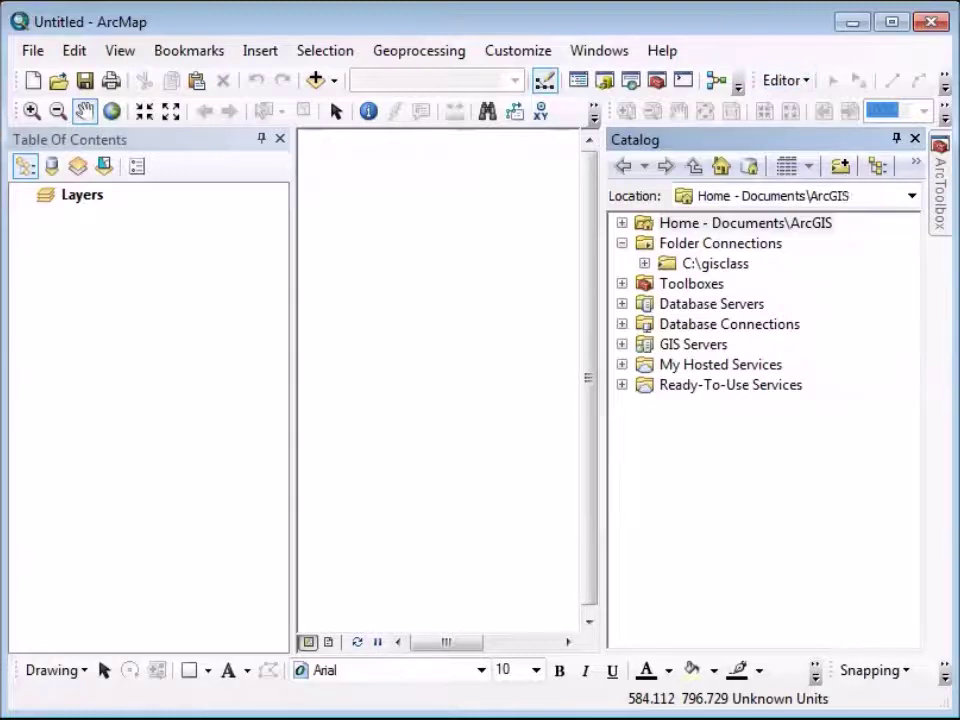
pyautogui.click(644, 264)
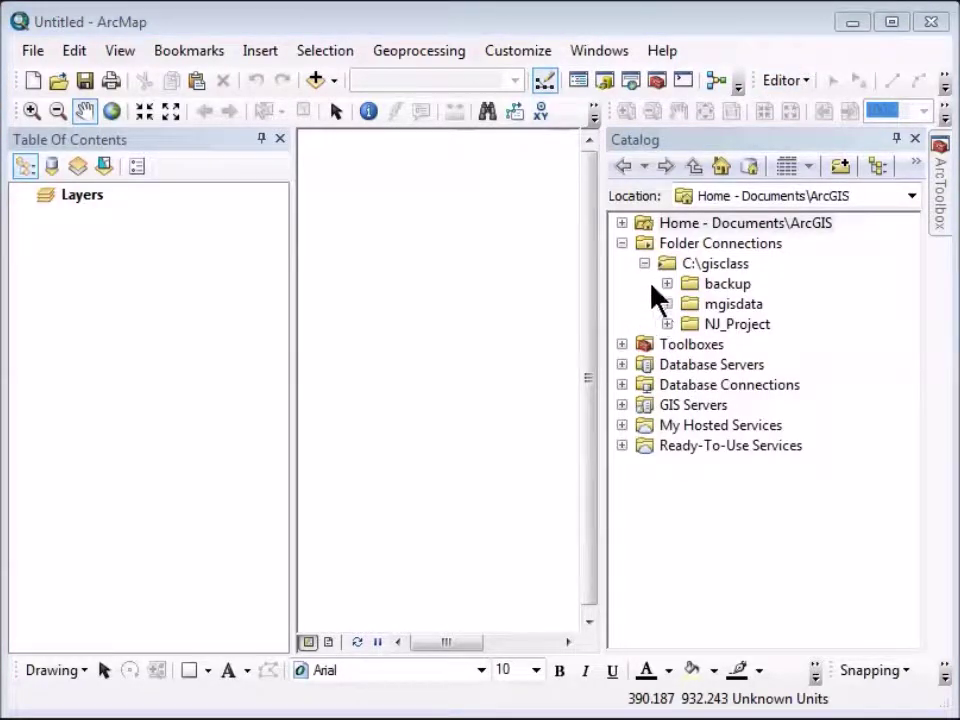
pyautogui.click(645, 264)
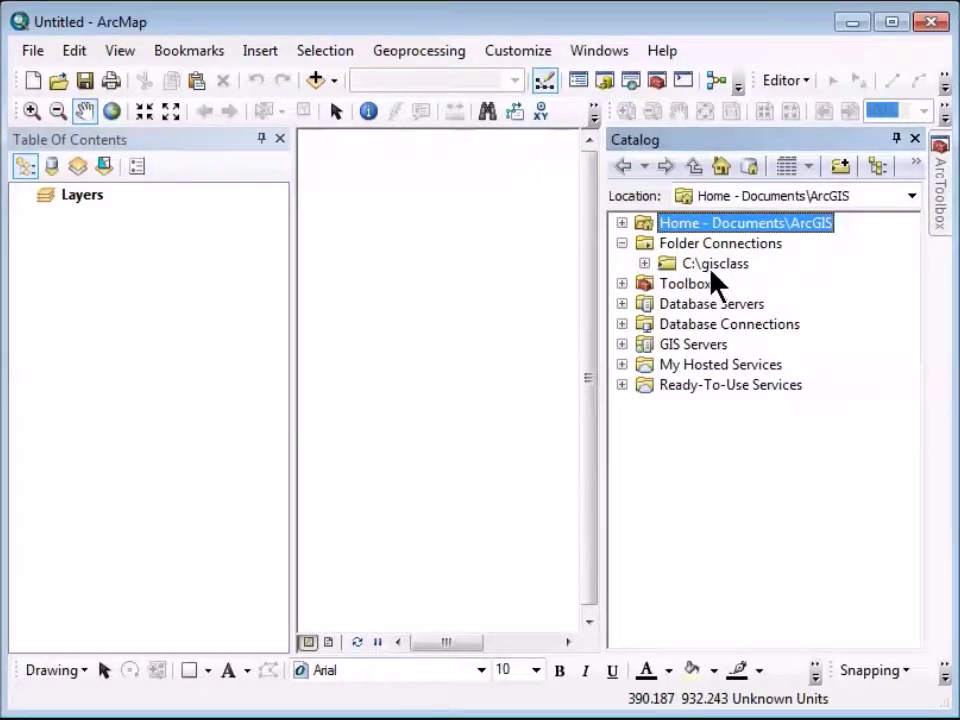
# Expand the C:\gisclass connection down through mgisdata and Usa to the contents of usdata.gdb, and select cd111
pyautogui.click(644, 264)
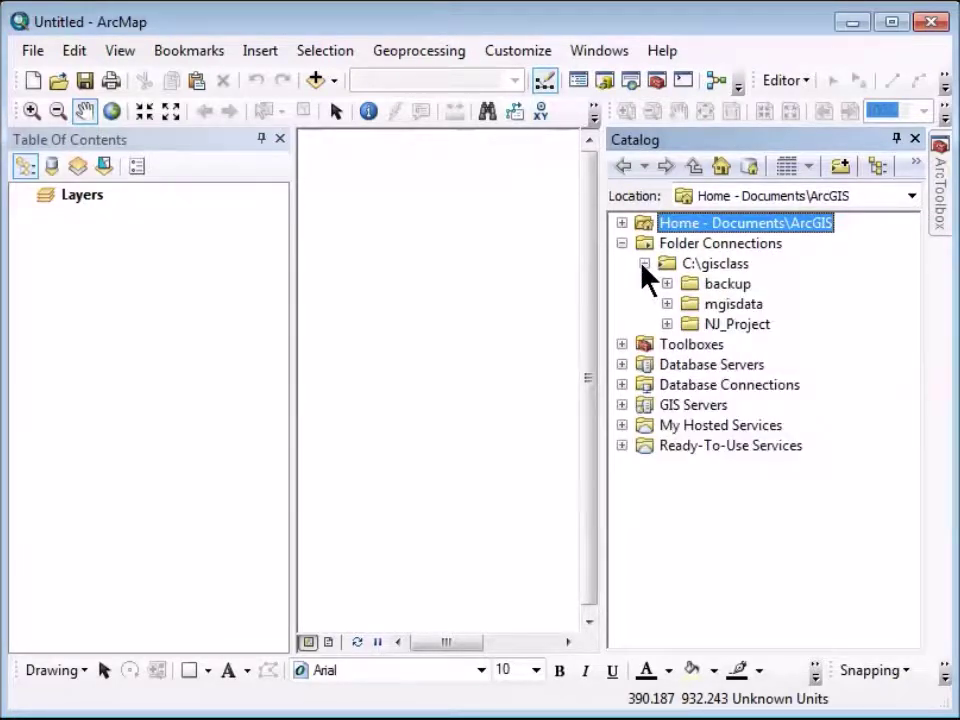
pyautogui.click(667, 304)
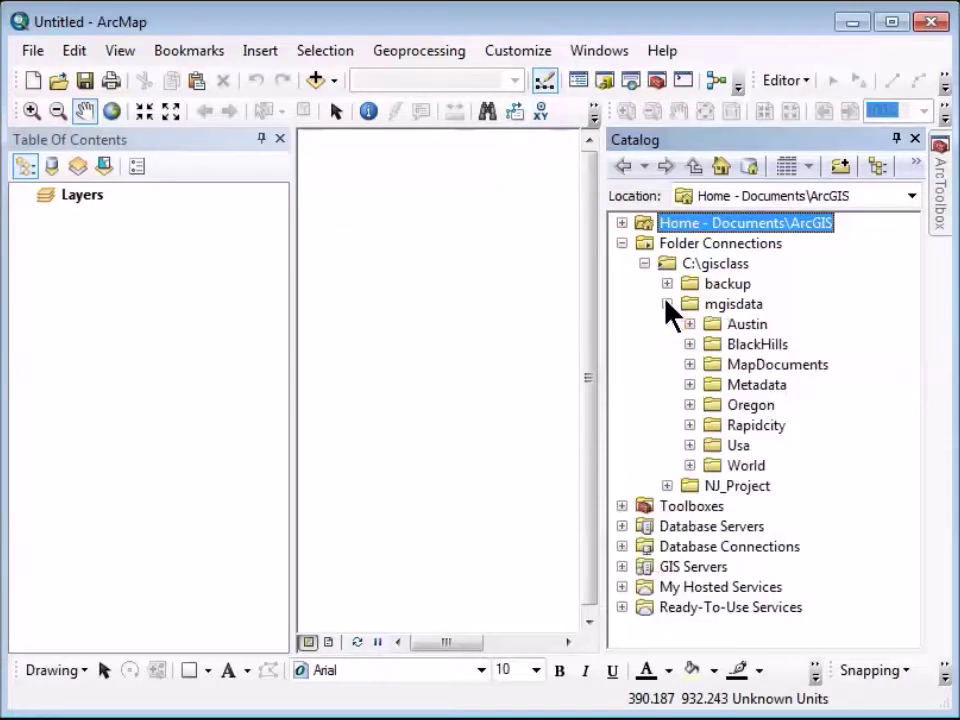
pyautogui.click(689, 445)
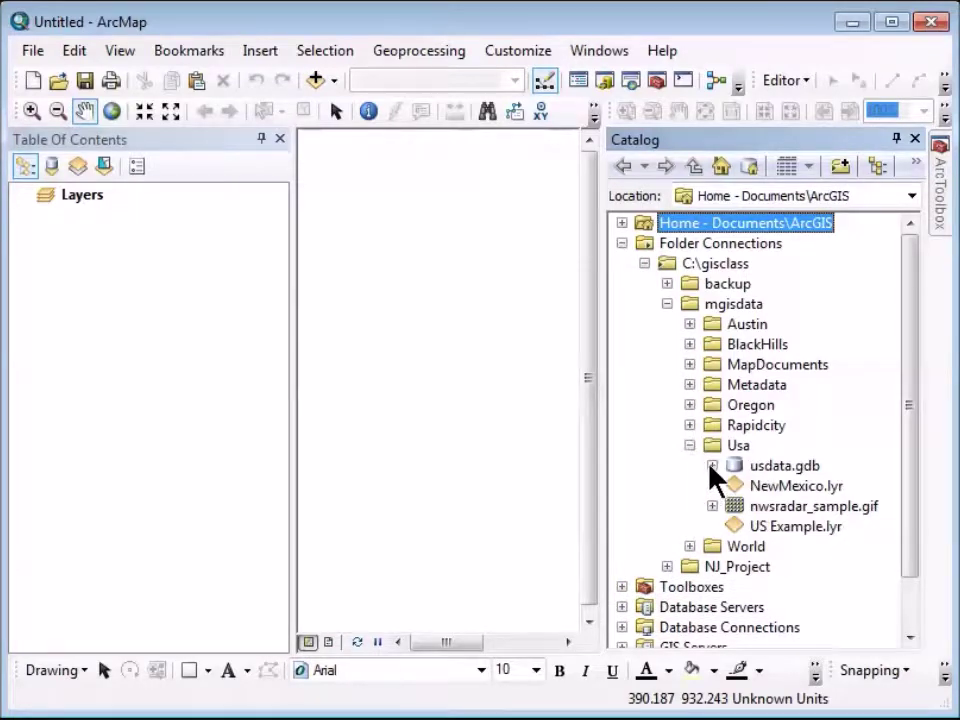
pyautogui.click(712, 466)
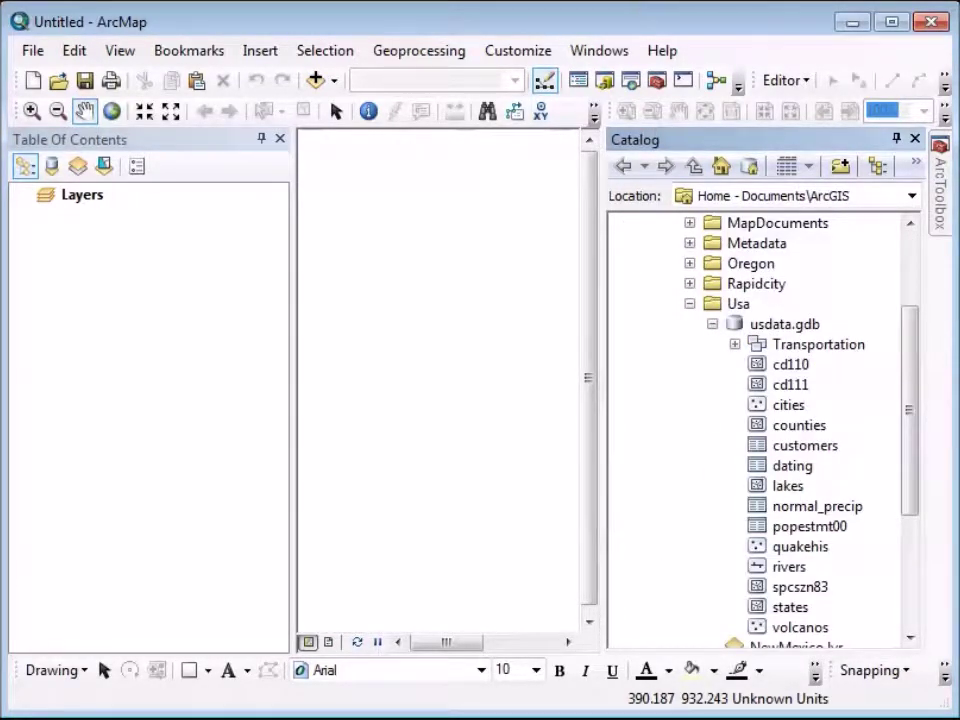
pyautogui.click(790, 384)
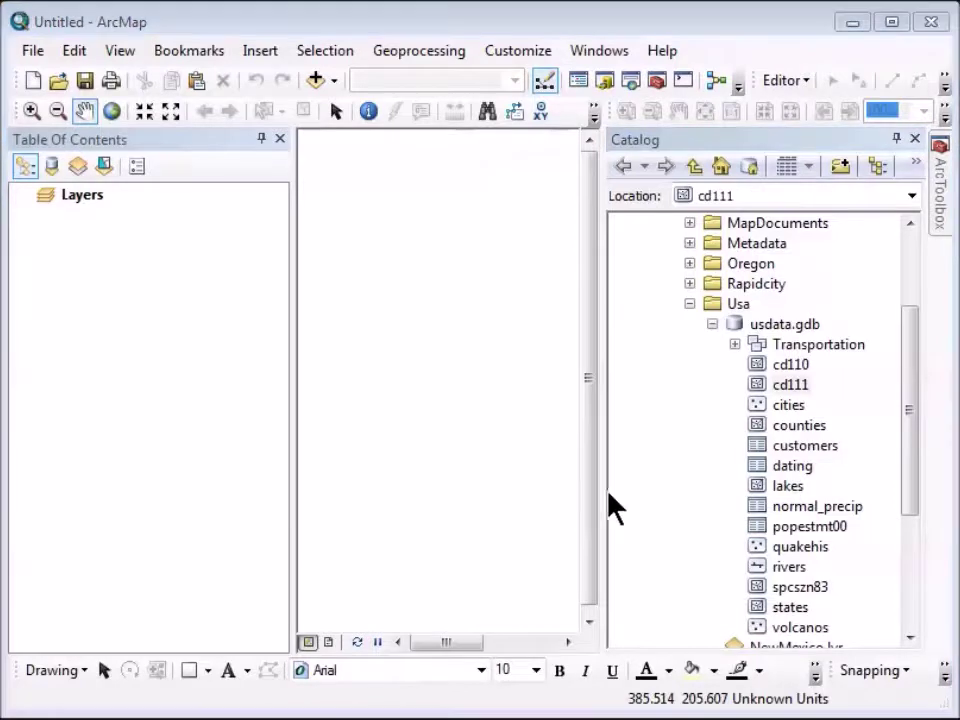
# Open the item description of usdata.gdb's rivers feature class and read through its metadata
pyautogui.rightClick(757, 567)
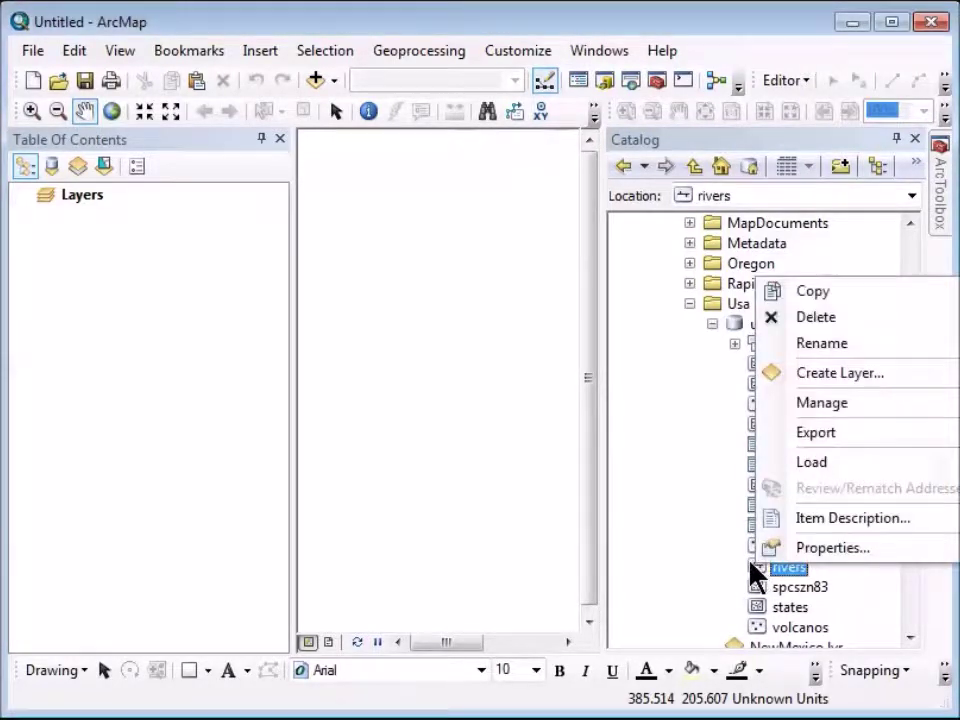
pyautogui.click(822, 520)
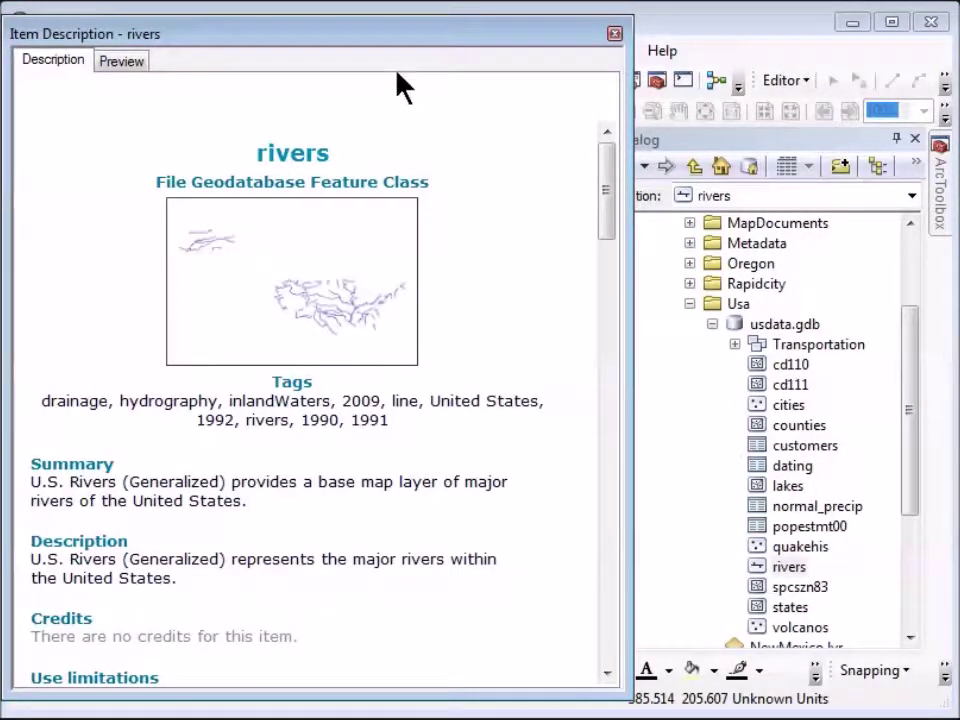
pyautogui.moveTo(376, 31)
pyautogui.mouseDown()
pyautogui.moveTo(300, 30)
pyautogui.moveTo(392, 32)
pyautogui.mouseUp()
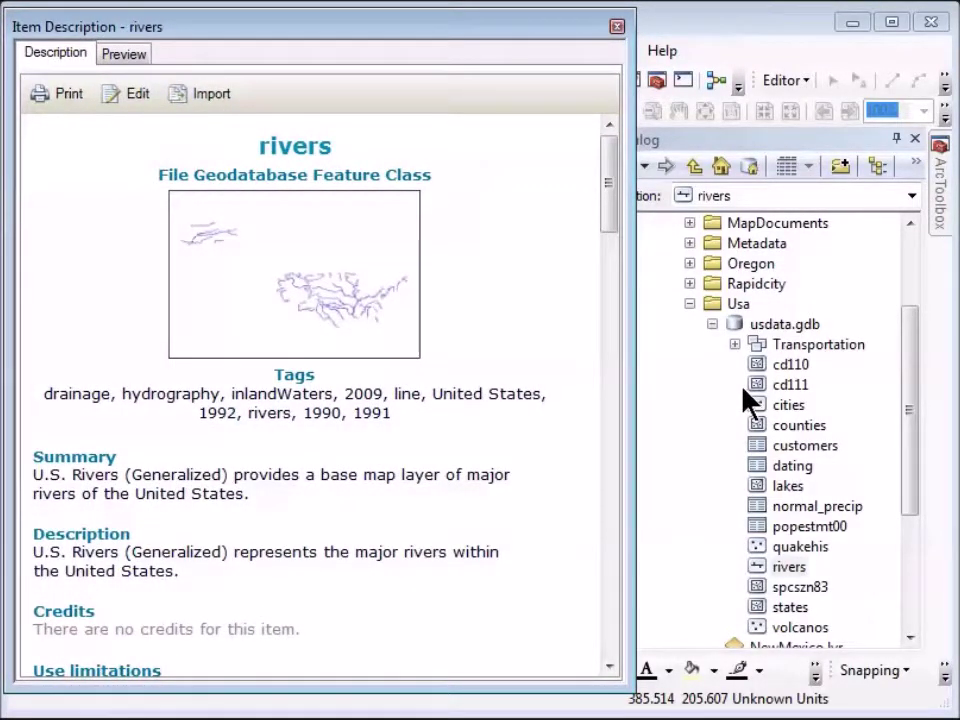
pyautogui.moveTo(611, 189)
pyautogui.mouseDown()
pyautogui.moveTo(620, 235)
pyautogui.moveTo(617, 195)
pyautogui.mouseUp()
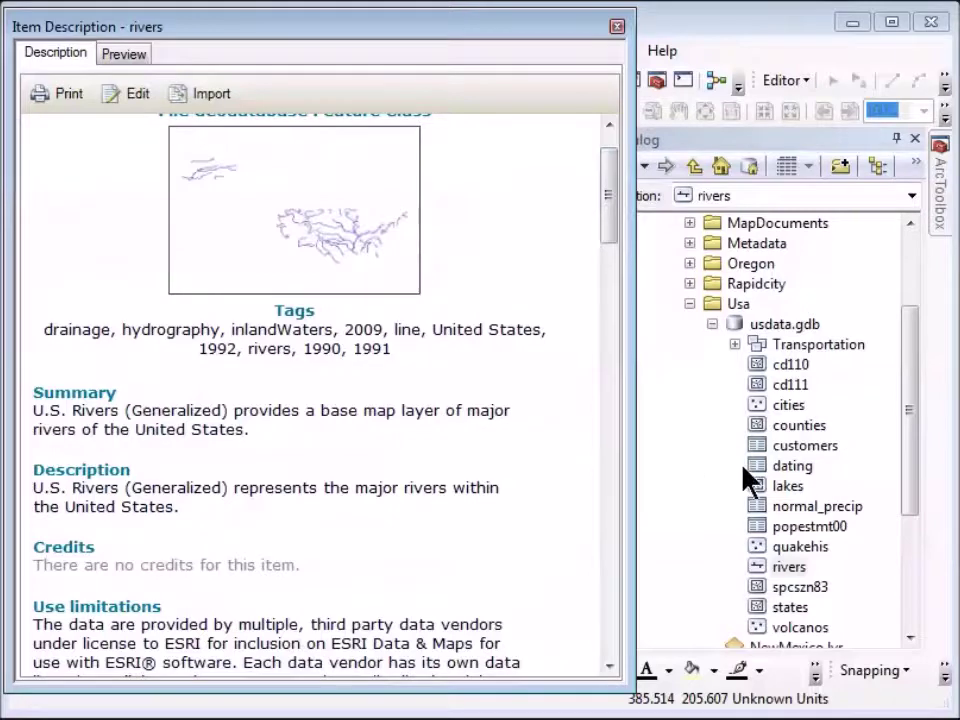
# Examine the item description of the cd111 feature class and its geography preview
pyautogui.click(758, 390)
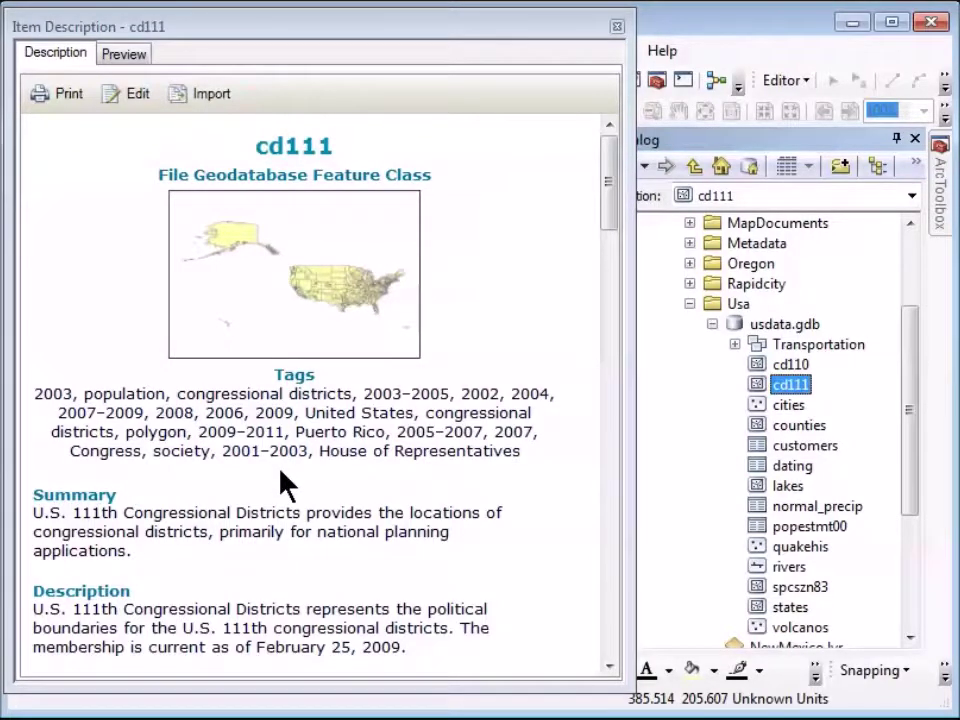
pyautogui.click(493, 257)
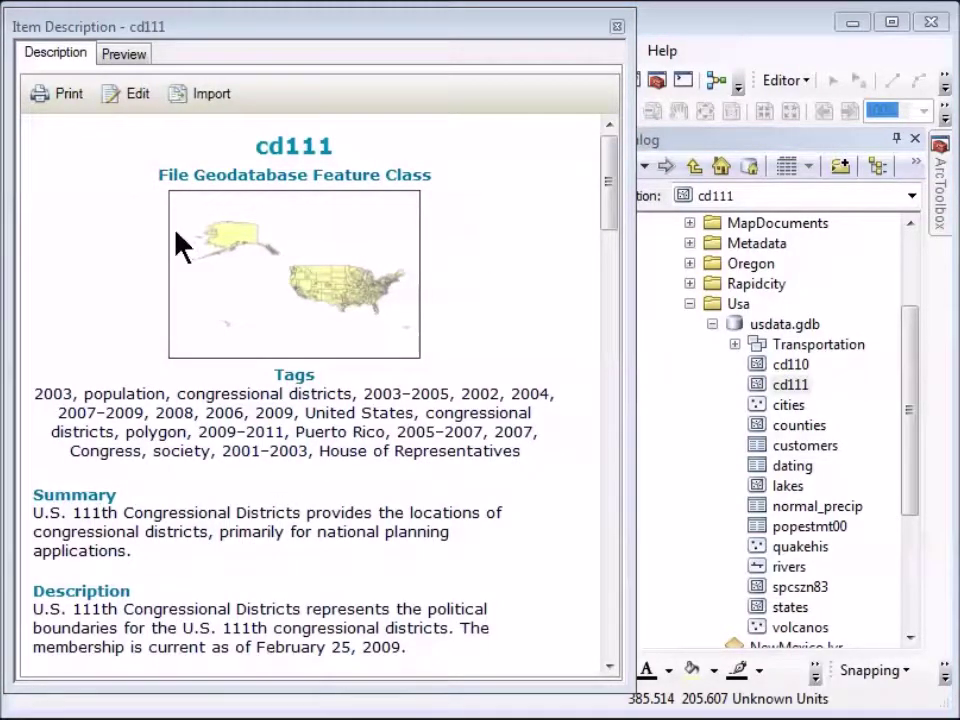
pyautogui.click(125, 55)
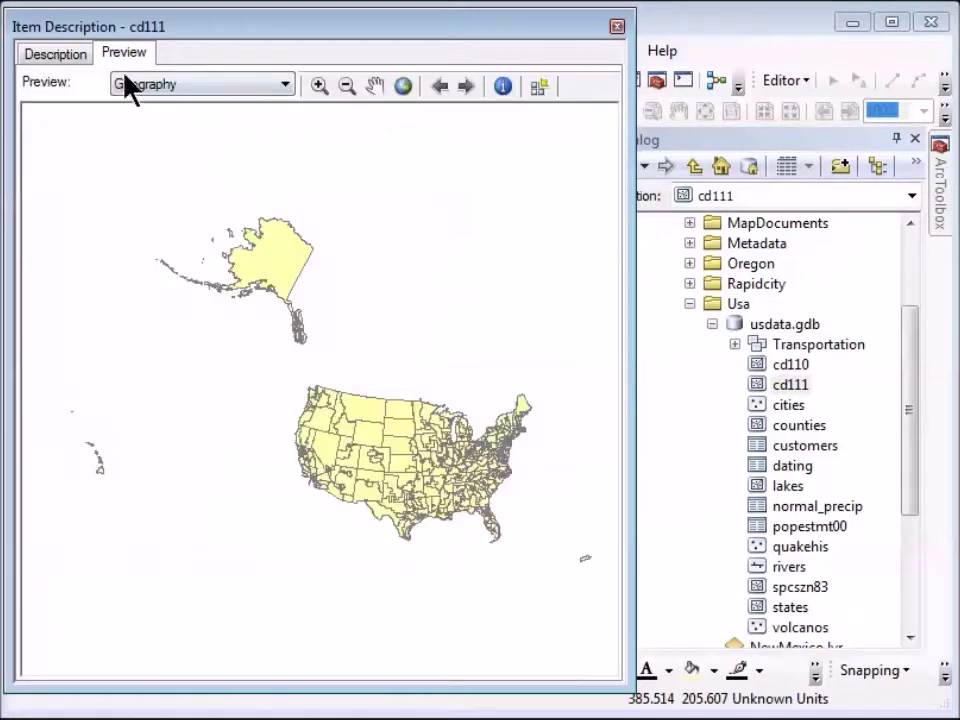
# Zoom the cd111 geography preview to the western United States, and switch the preview to the attribute table
pyautogui.click(320, 87)
pyautogui.moveTo(287, 369); pyautogui.dragTo(391, 489)
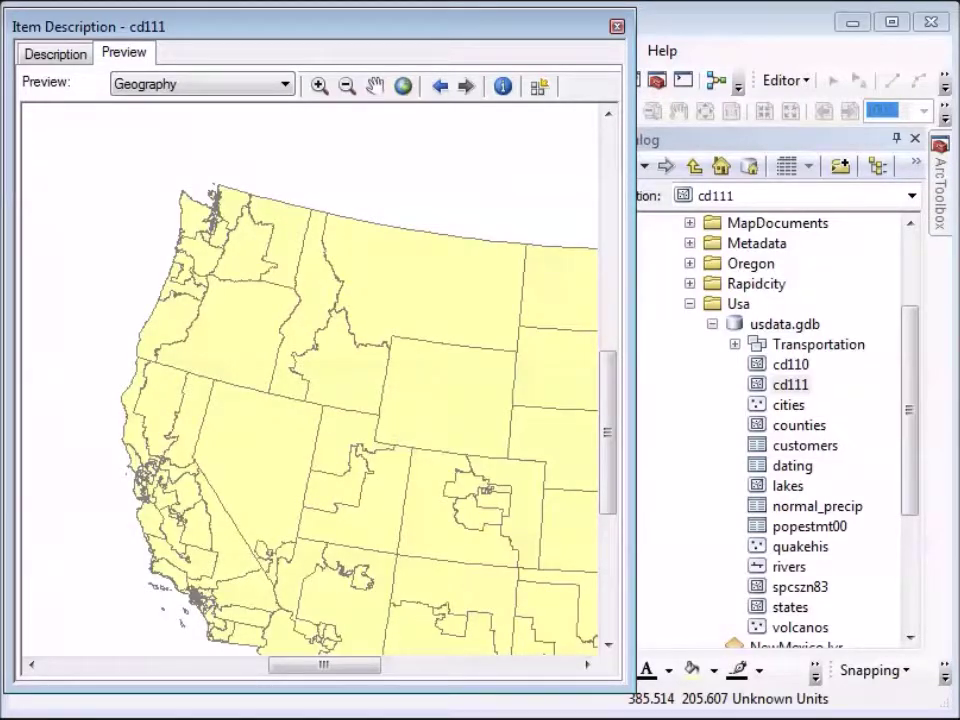
pyautogui.click(285, 86)
pyautogui.click(144, 107)
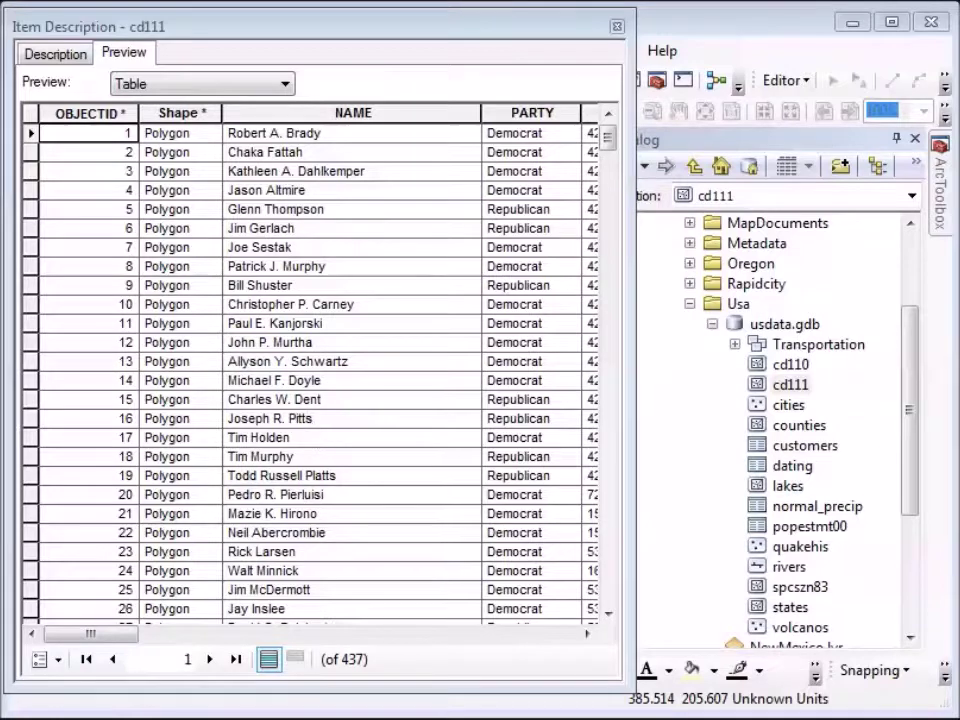
# Sort cd111's previewed table in ascending order by STATE_ABBR and look through the records
pyautogui.moveTo(111, 639); pyautogui.dragTo(262, 646)
pyautogui.click(337, 114)
pyautogui.rightClick(340, 117)
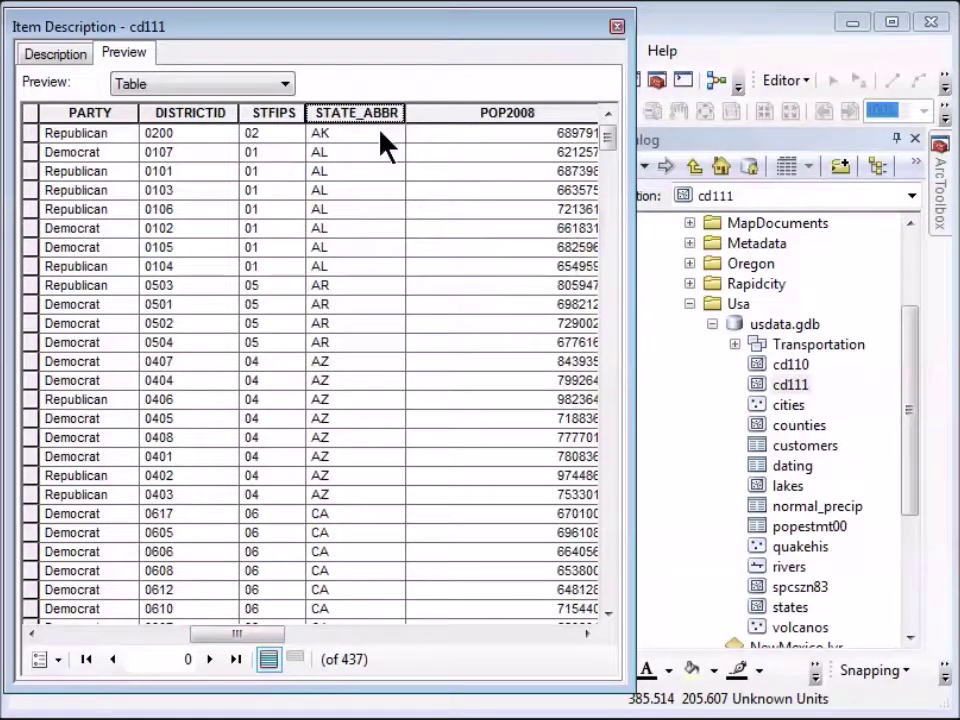
pyautogui.scroll(-4, 611, 150)
pyautogui.moveTo(611, 148); pyautogui.dragTo(626, 300)
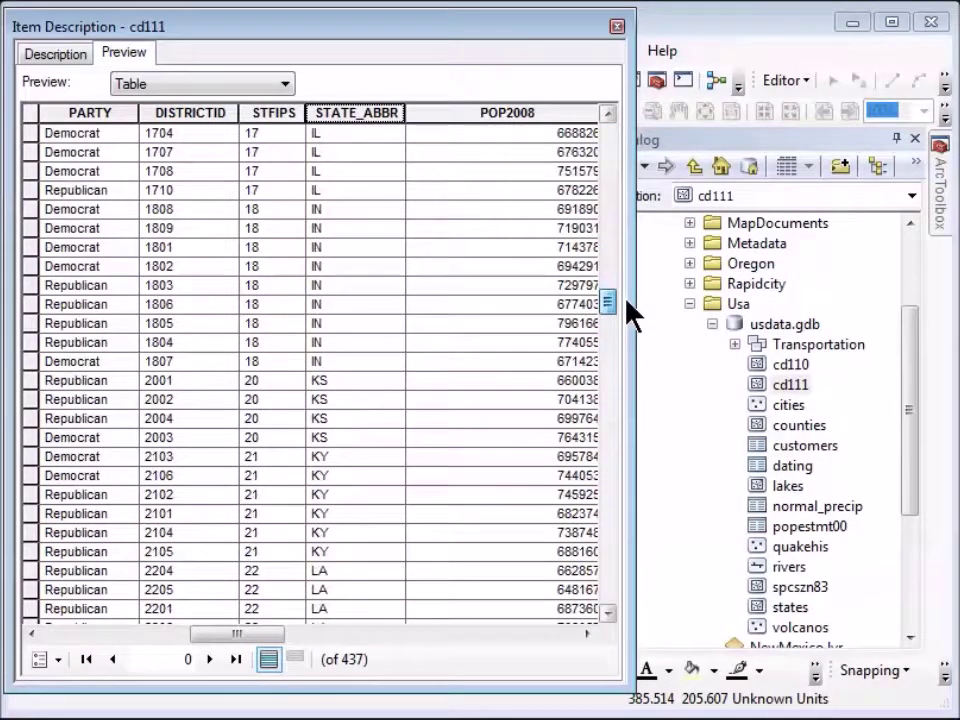
# Search cd111's table for Boehner within the NAME records, and close the item description
pyautogui.click(58, 660)
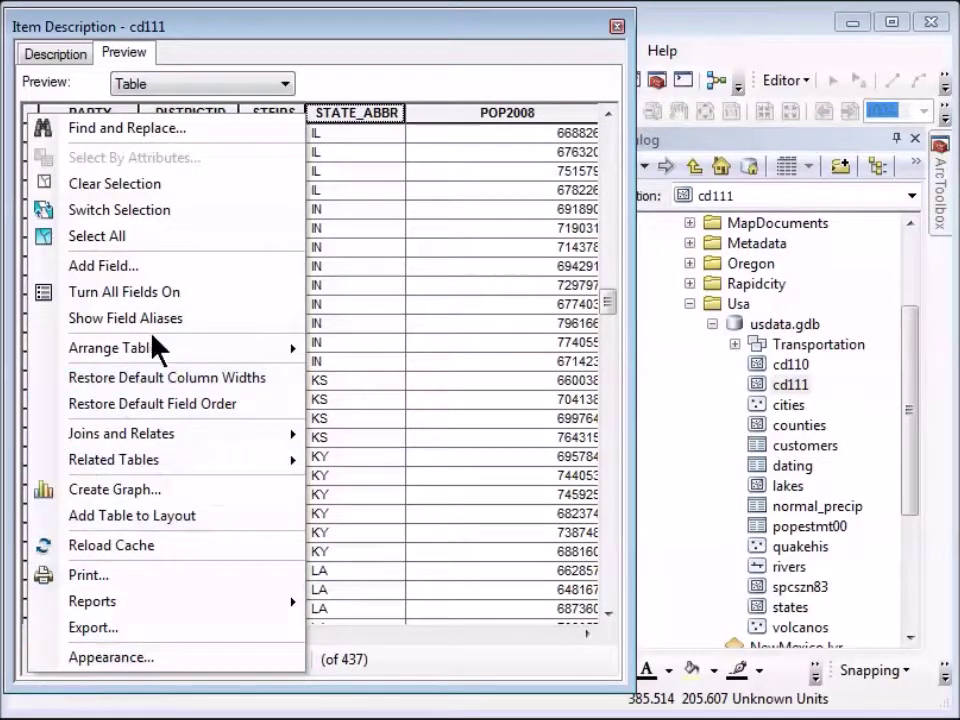
pyautogui.click(151, 137)
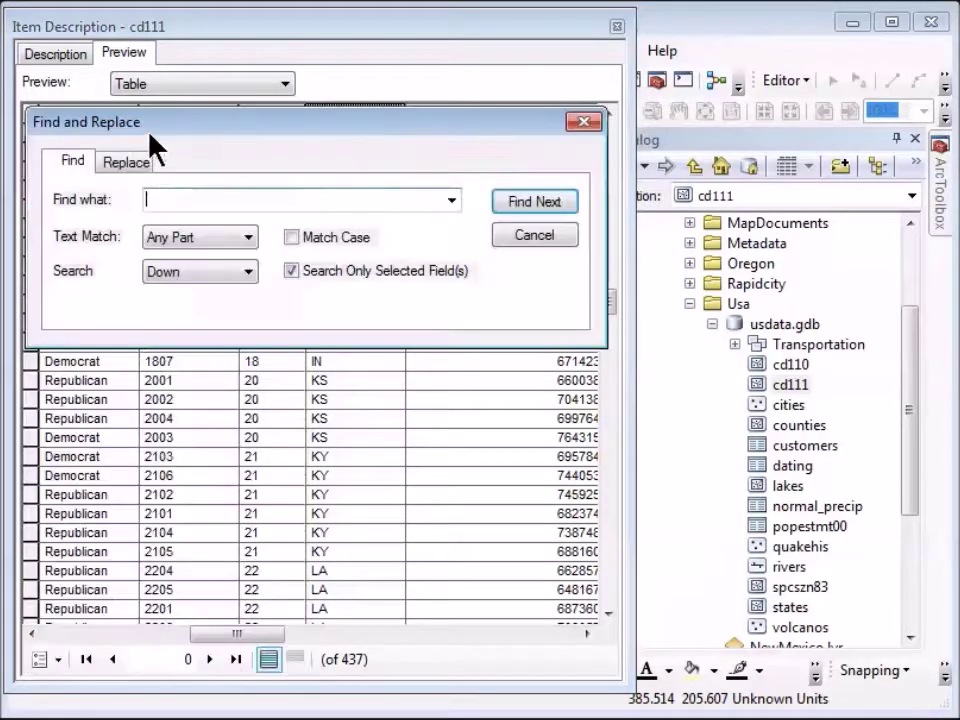
pyautogui.write('B')
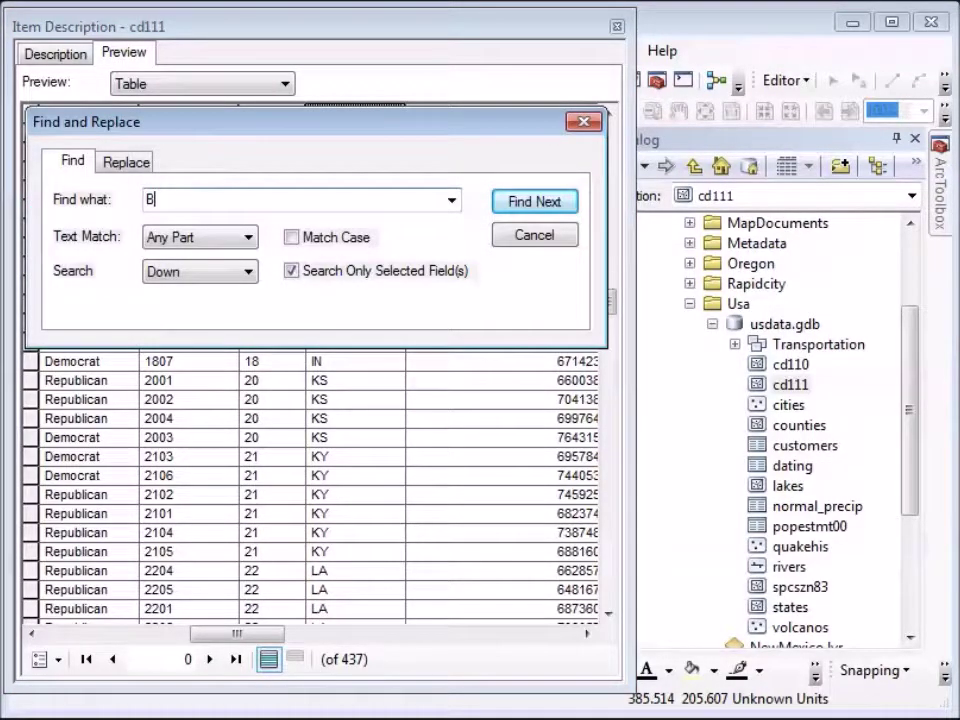
pyautogui.write('oehner')
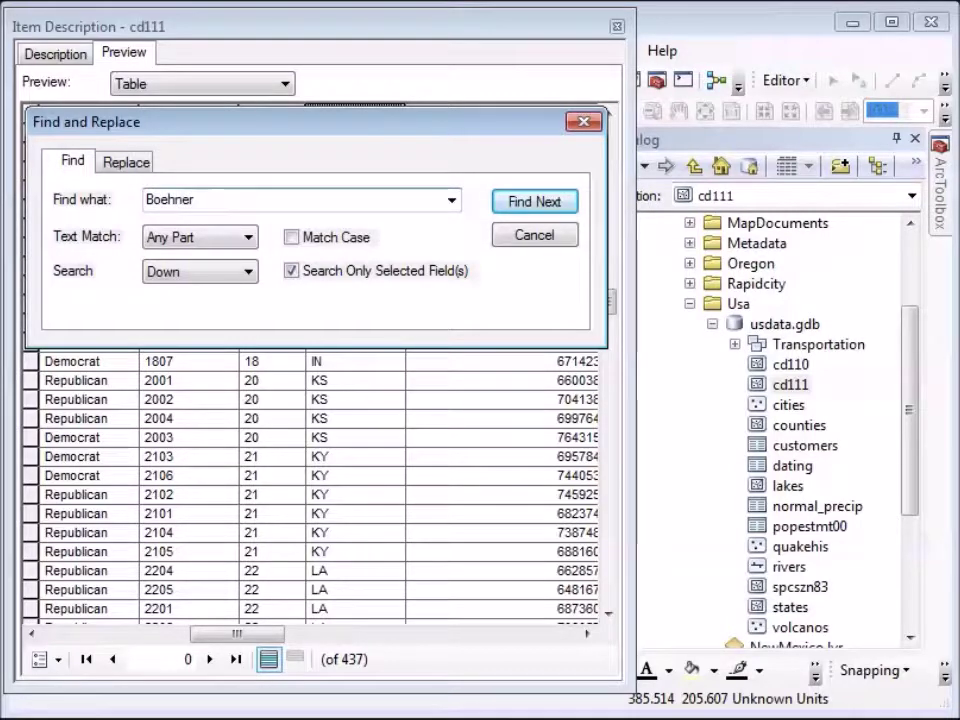
pyautogui.click(541, 200)
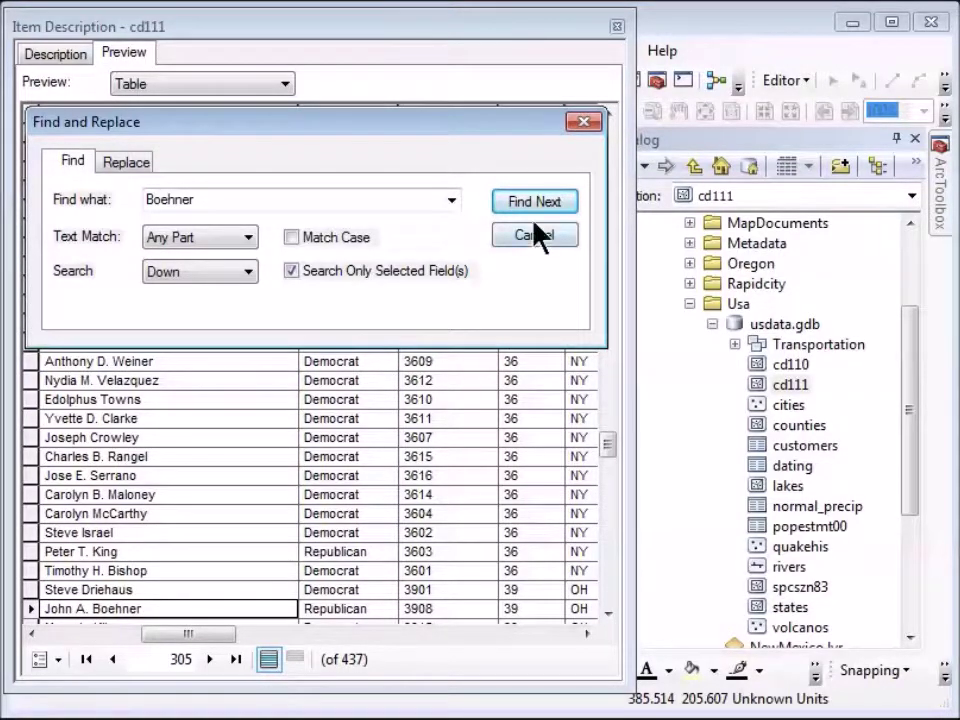
pyautogui.click(584, 122)
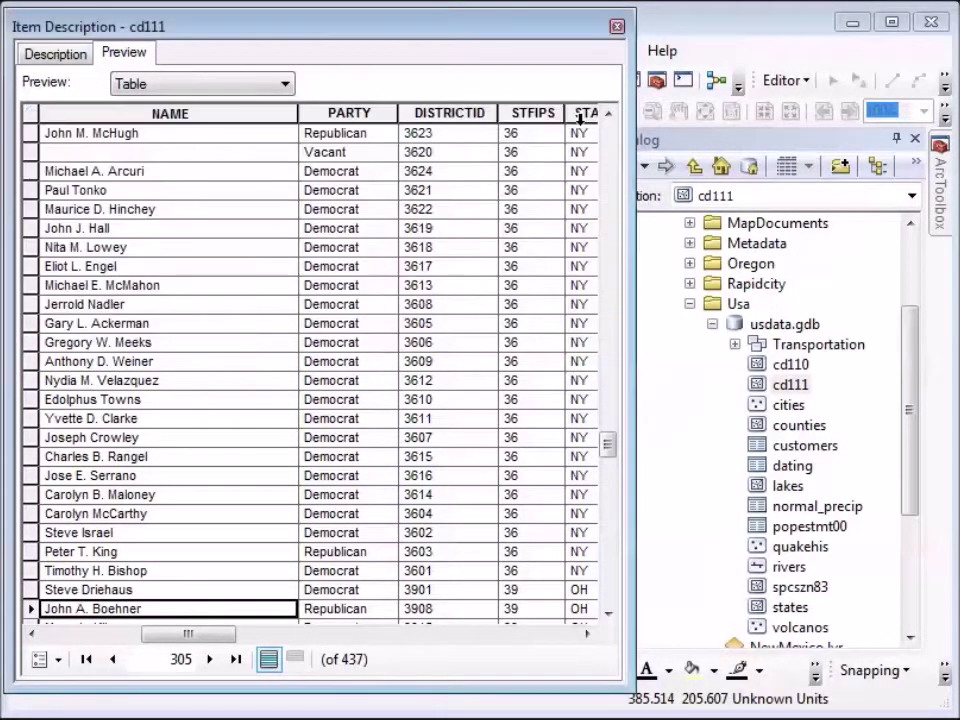
pyautogui.click(618, 28)
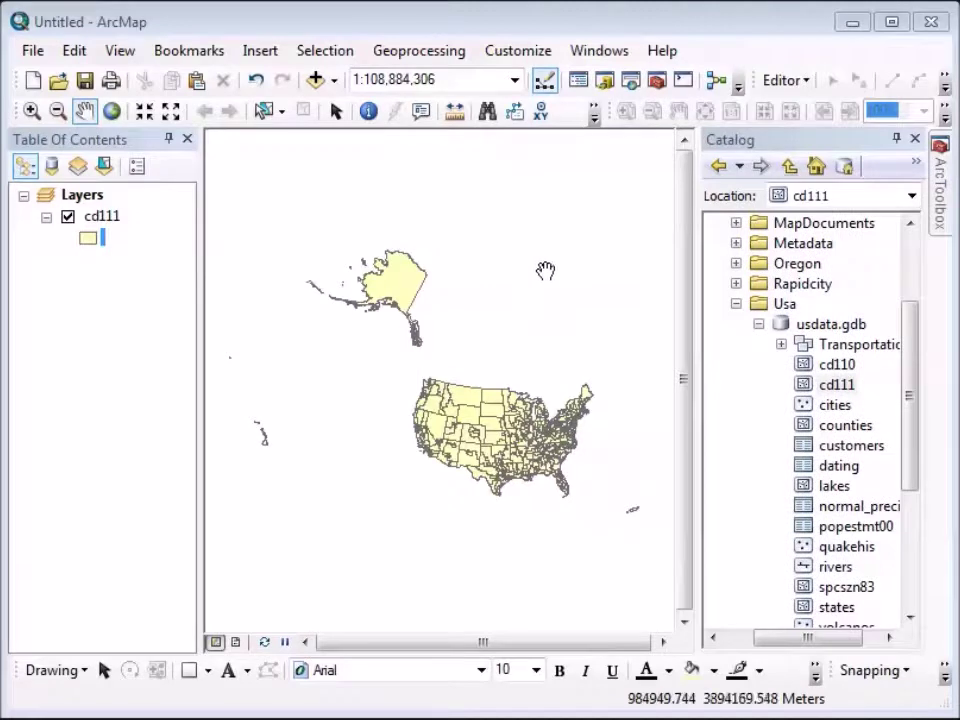
# Set the Catalog window to auto-hide and slide it back into view
pyautogui.click(897, 140)
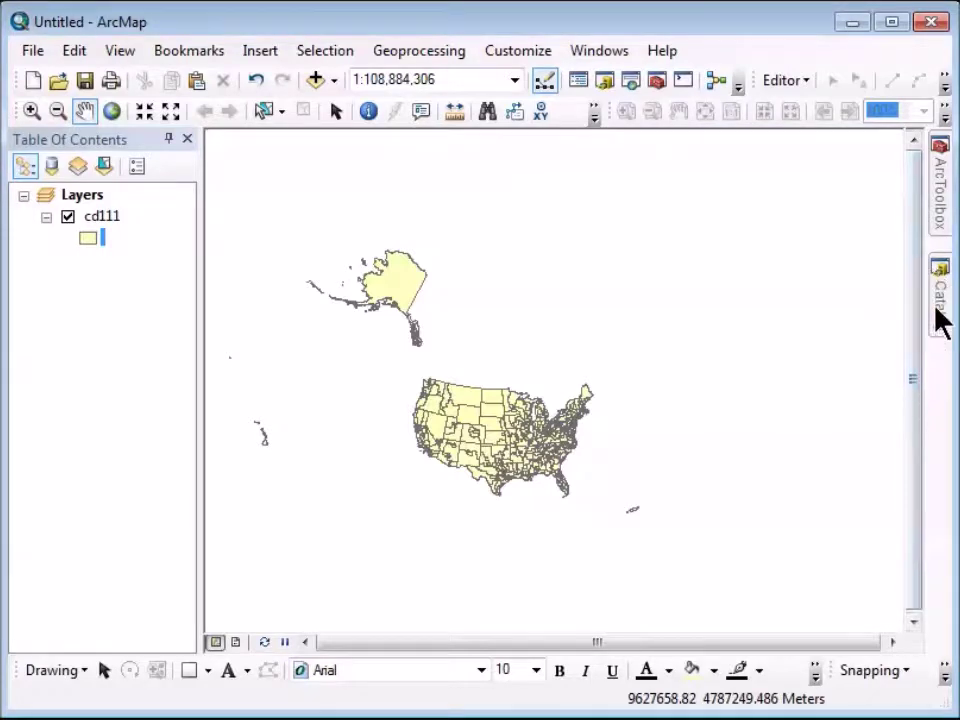
pyautogui.moveTo(938, 318)
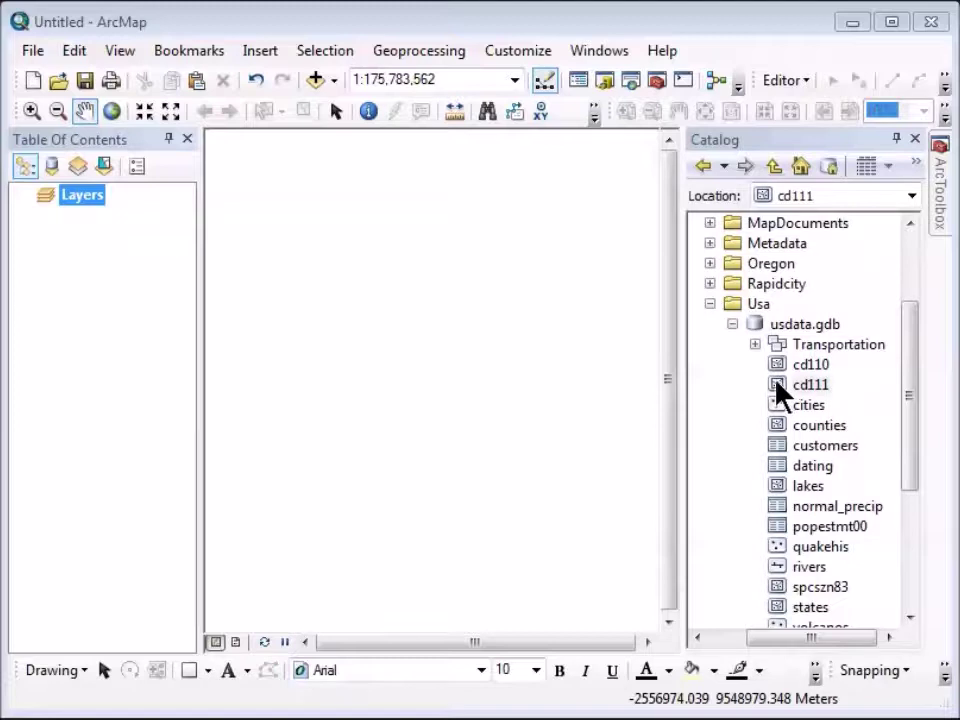
# Add the cd111 feature class from usdata.gdb to the map and change its fill colour to pale yellow
pyautogui.moveTo(780, 392)
pyautogui.mouseDown()
pyautogui.moveTo(713, 364)
pyautogui.moveTo(396, 280)
pyautogui.moveTo(392, 270)
pyautogui.mouseUp()
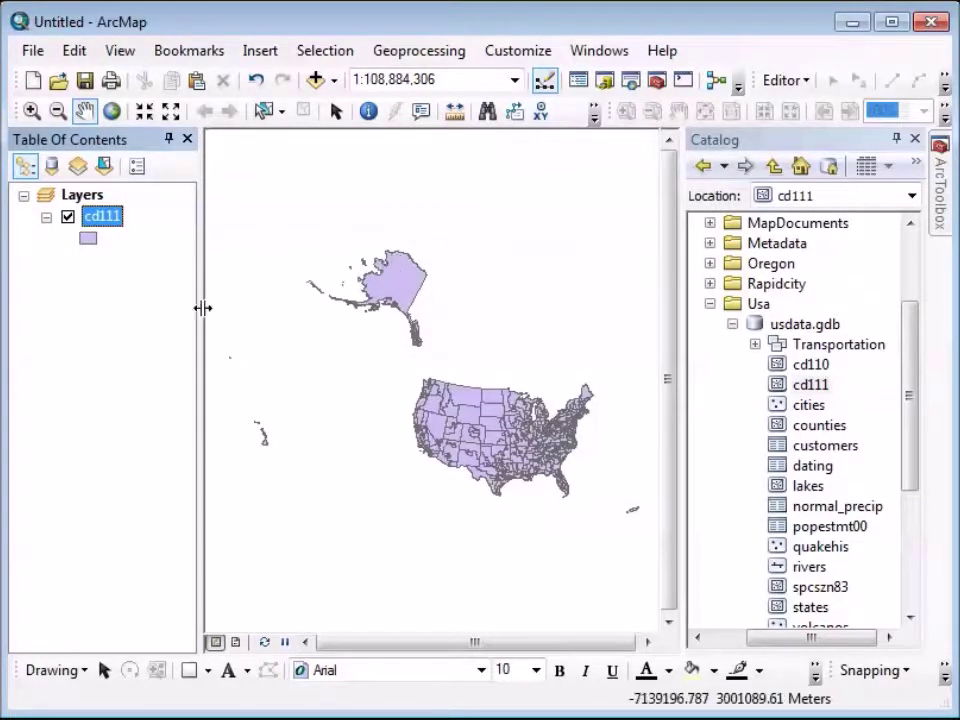
pyautogui.rightClick(88, 240)
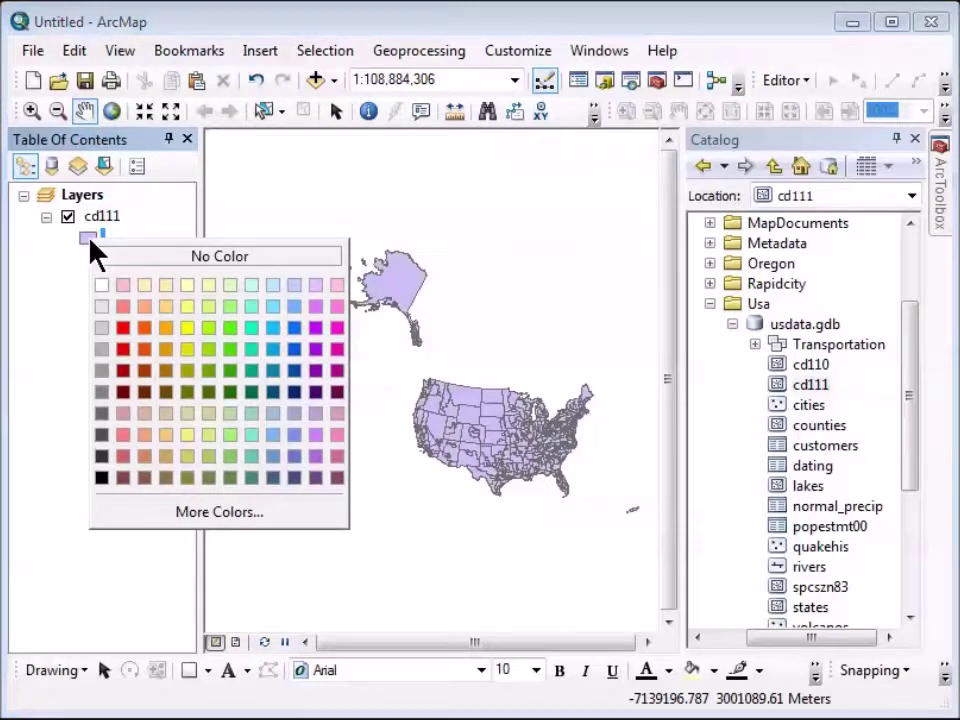
pyautogui.click(187, 286)
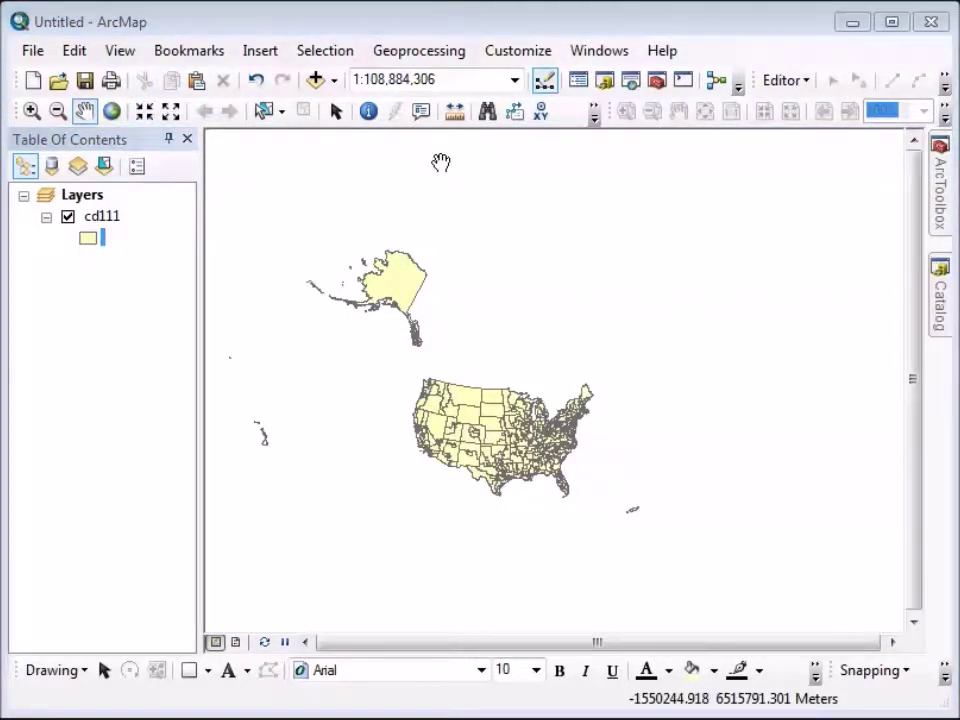
# Disable background processing in the Geoprocessing Options
pyautogui.click(406, 55)
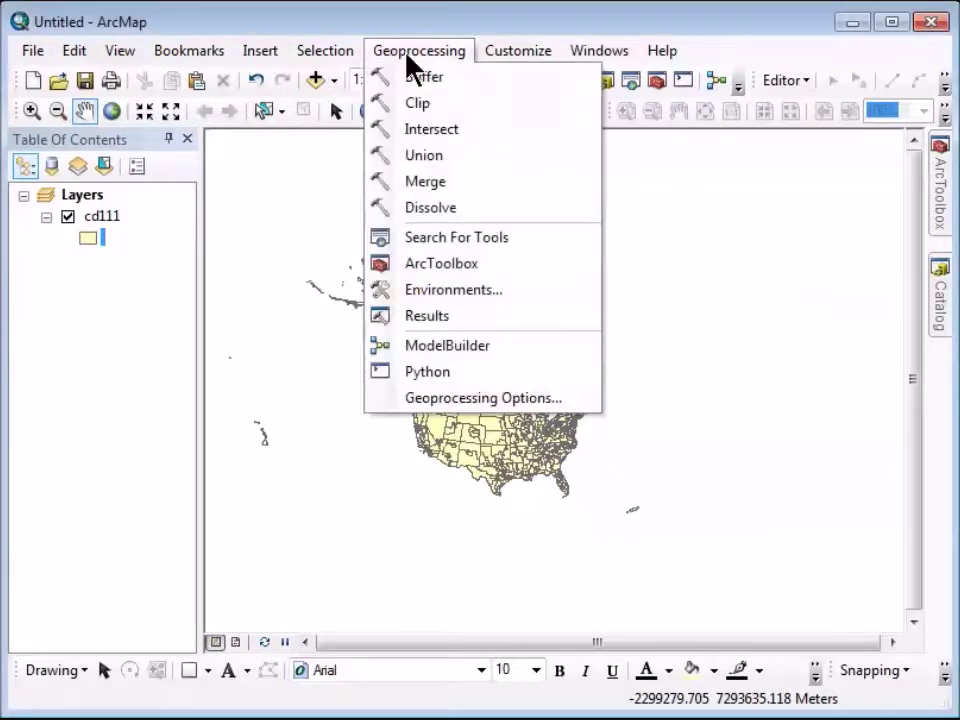
pyautogui.click(424, 400)
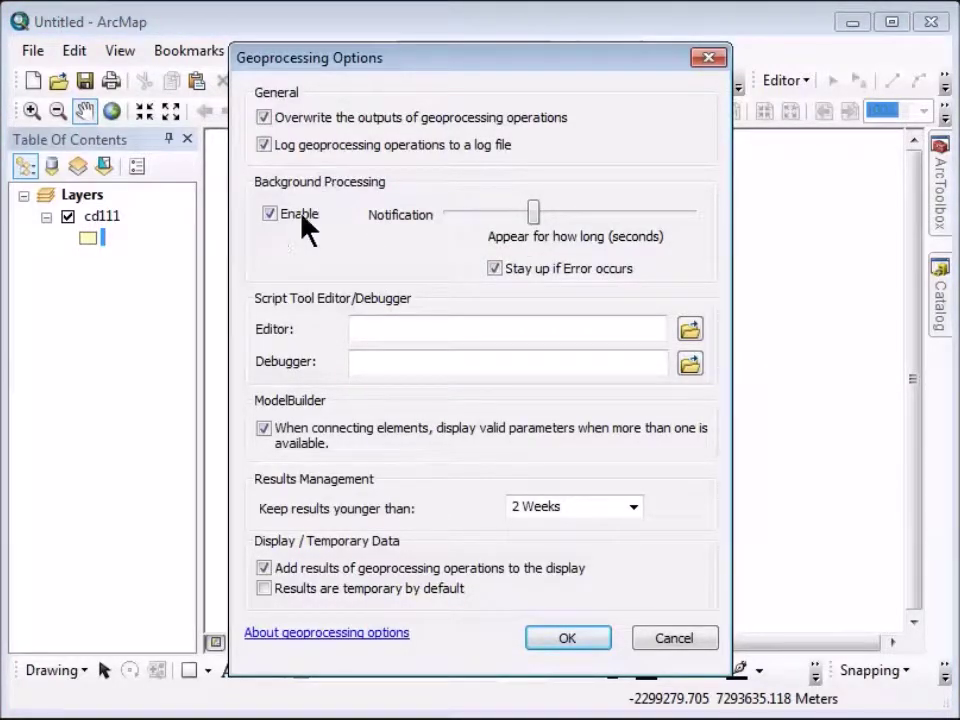
pyautogui.click(270, 214)
pyautogui.click(544, 634)
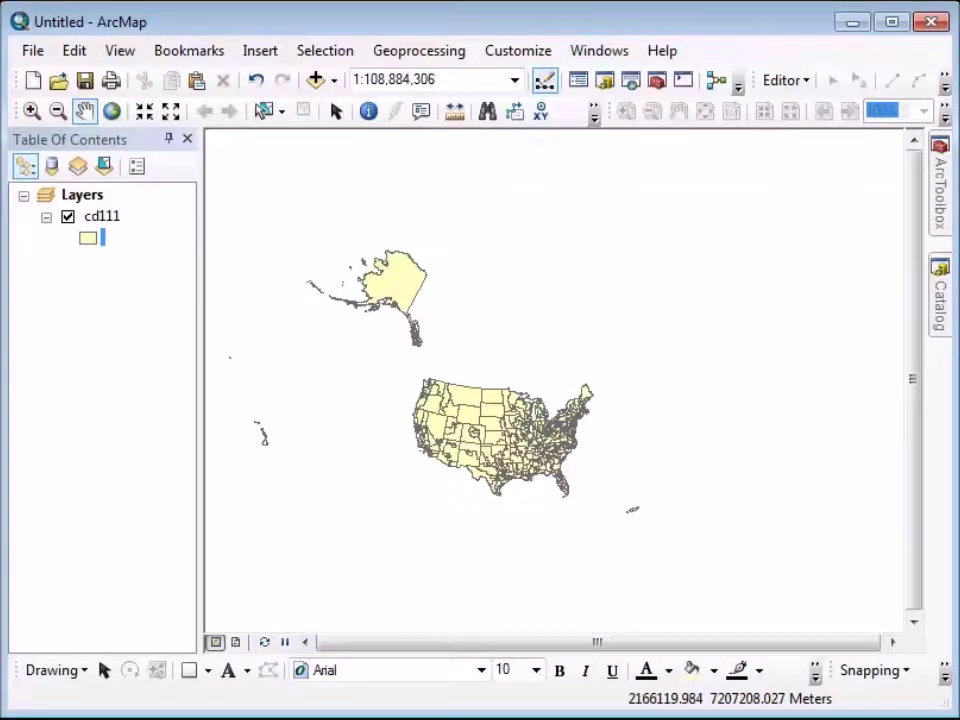
# Open ArcToolbox docked beside the map and set its window to auto-hide
pyautogui.click(657, 88)
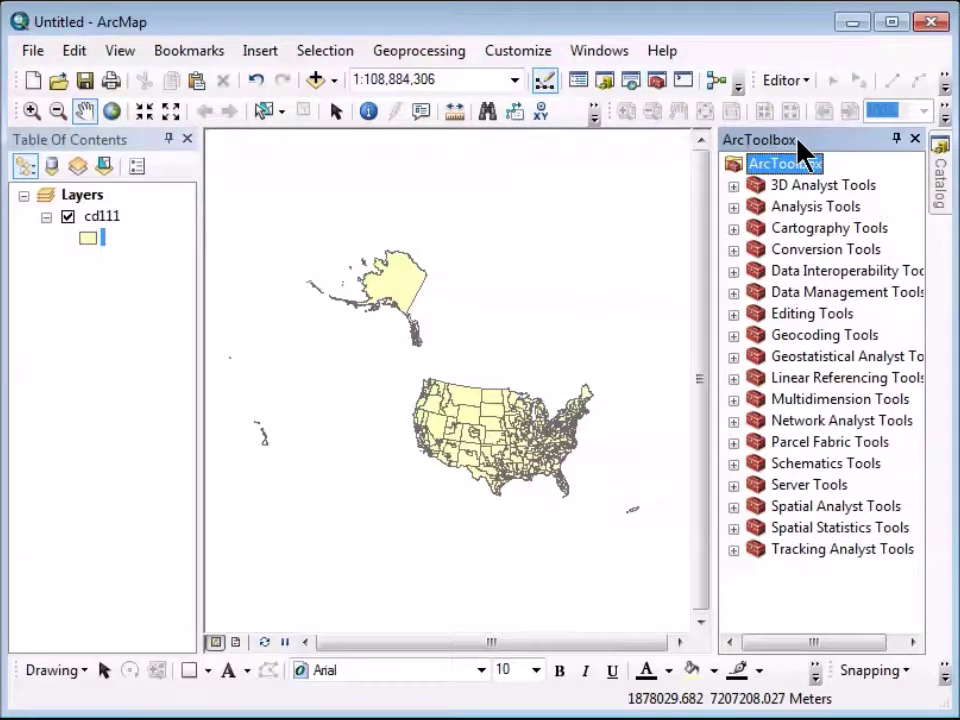
pyautogui.moveTo(800, 138); pyautogui.dragTo(897, 402)
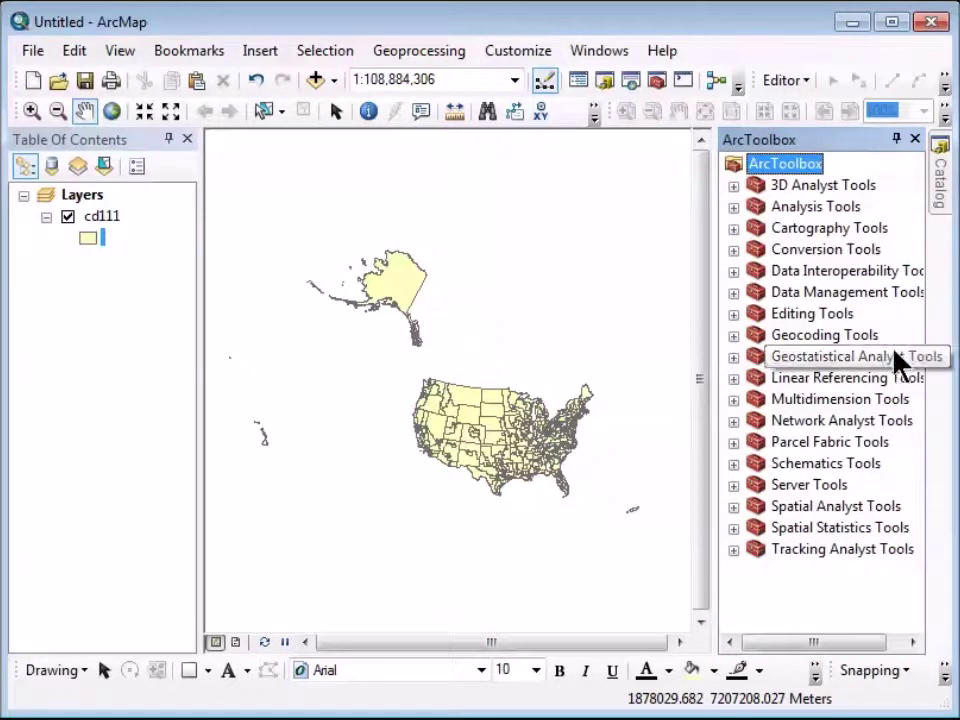
pyautogui.click(896, 141)
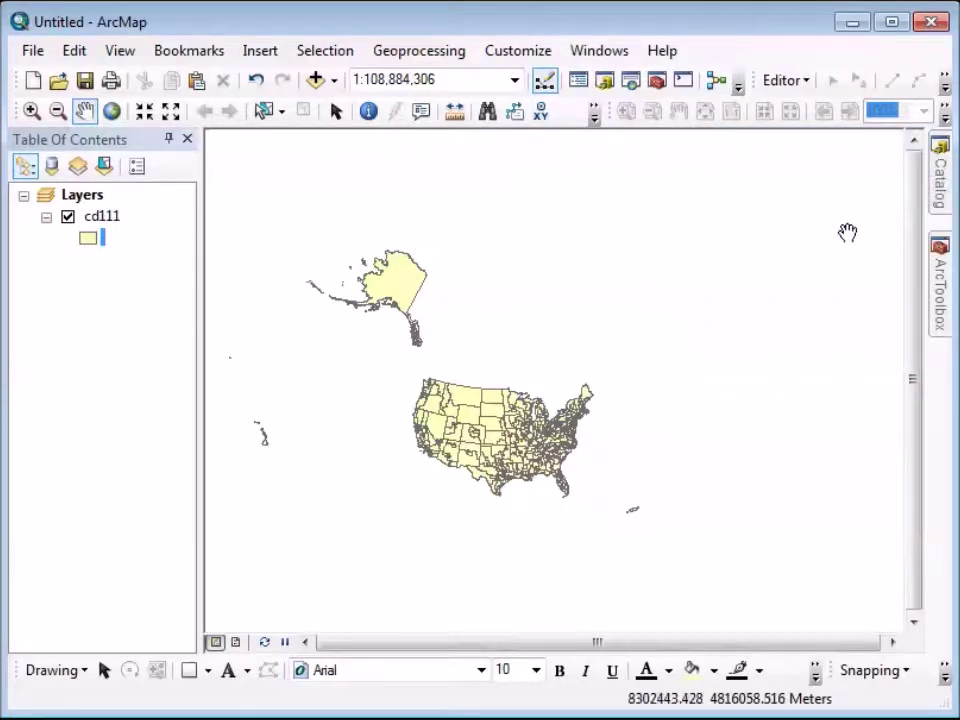
pyautogui.moveTo(939, 287)
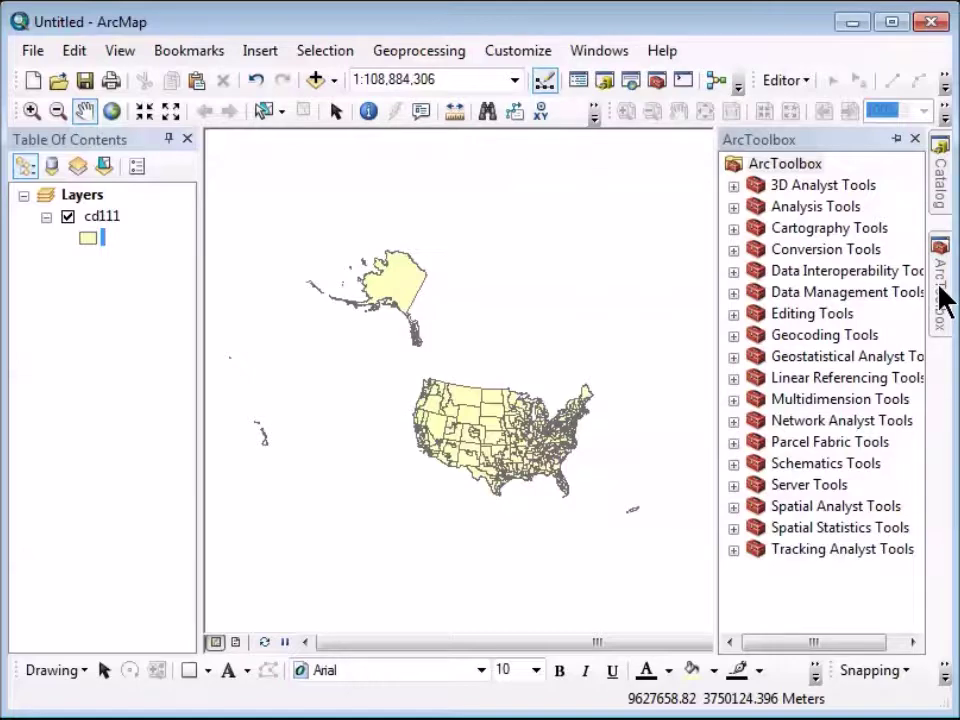
pyautogui.scroll(1, 677, 129)
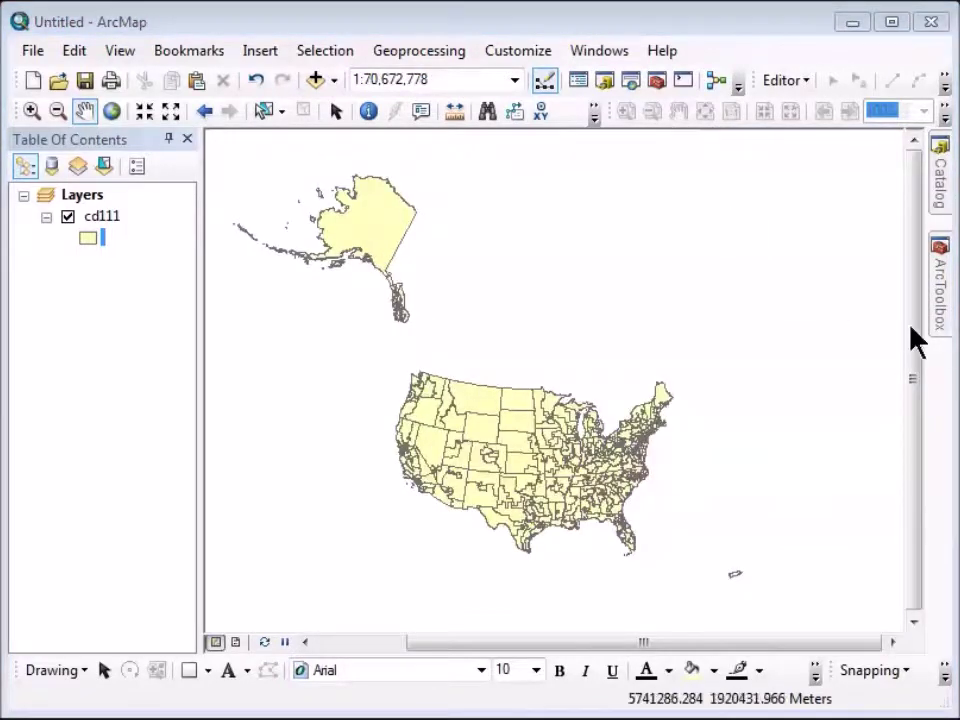
# Open the Feature Class to Feature Class tool from the To Geodatabase toolset of the Conversion Tools
pyautogui.moveTo(943, 311)
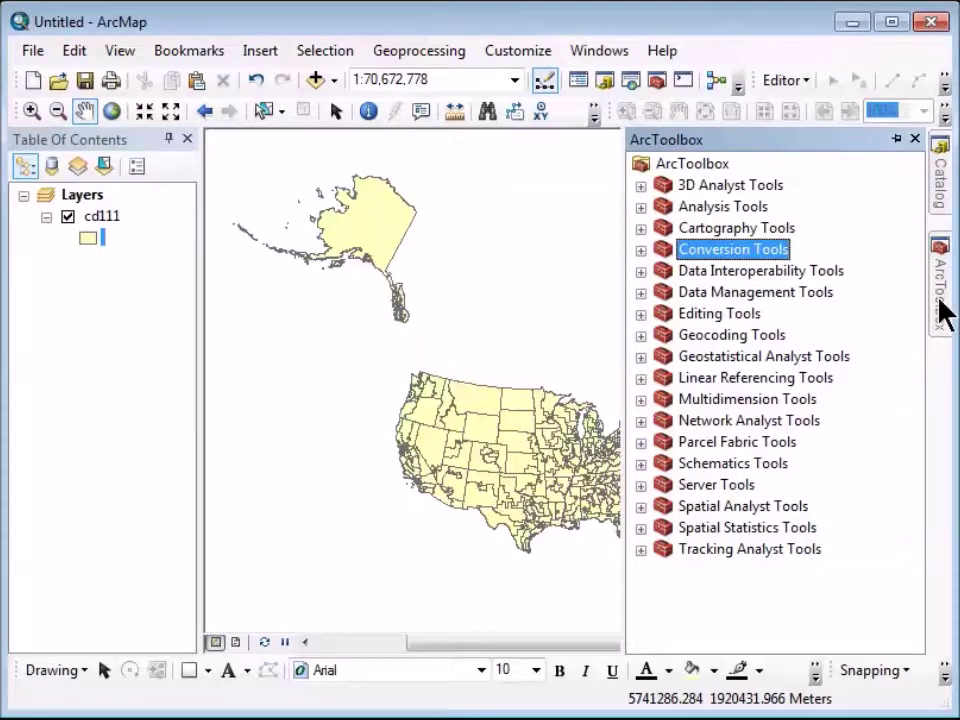
pyautogui.click(641, 250)
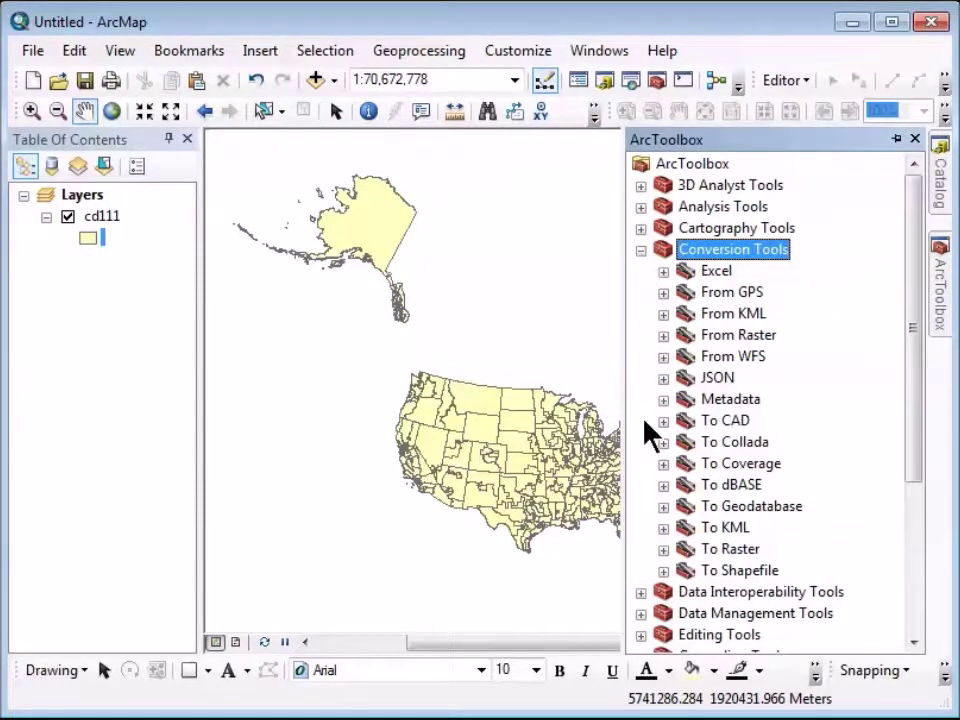
pyautogui.click(663, 506)
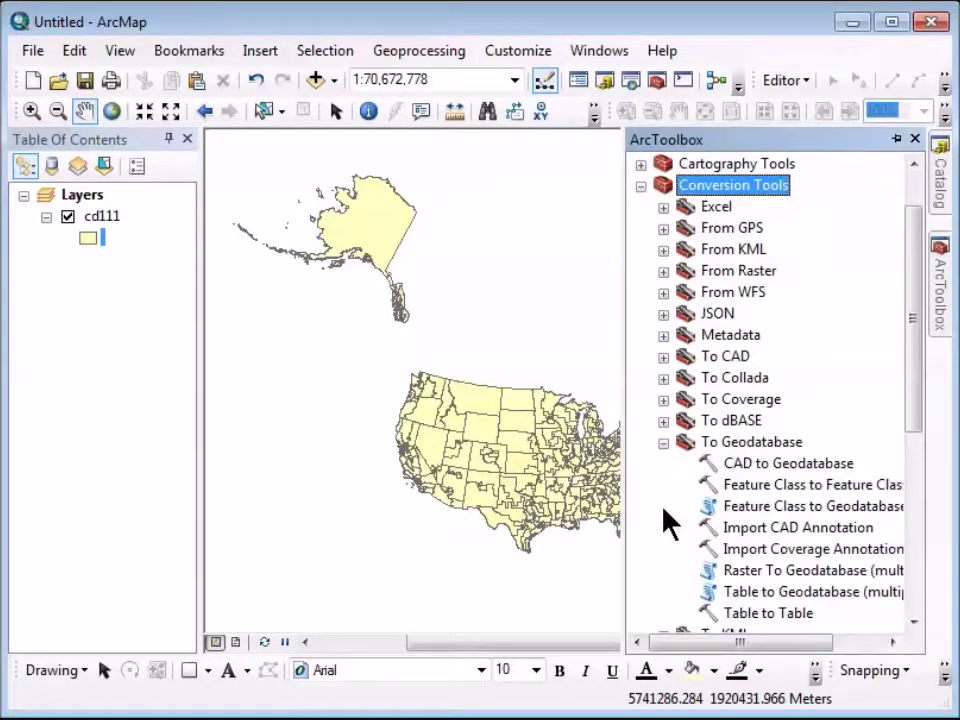
pyautogui.doubleClick(729, 490)
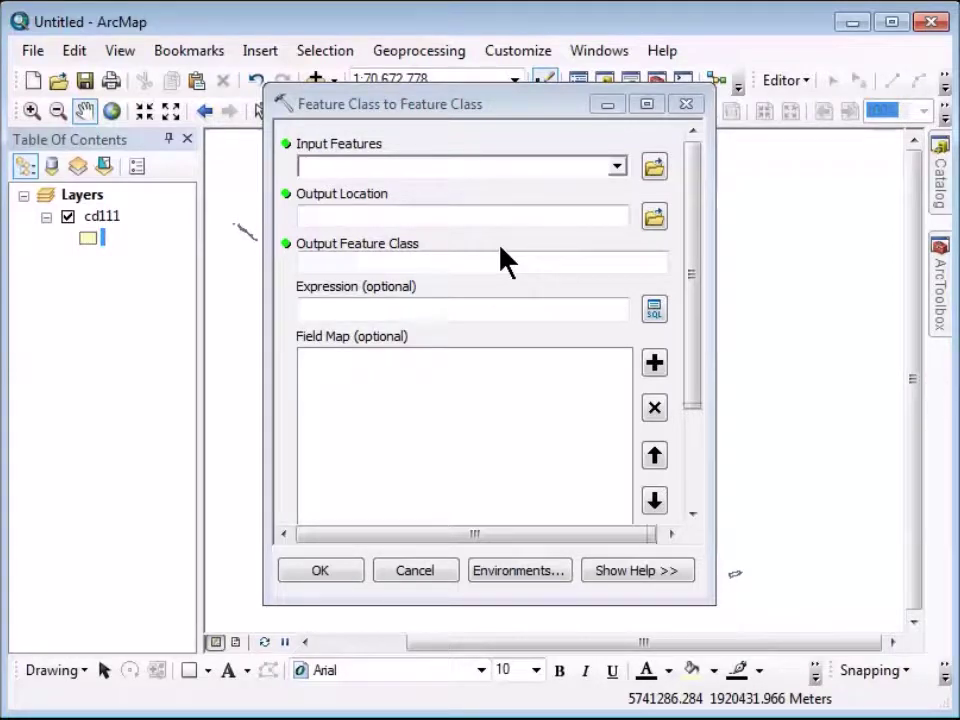
# Set usdata.gdb's cd111 as the input features and NewJersey.gdb in NJ_Project as the output location
pyautogui.moveTo(440, 104); pyautogui.dragTo(260, 108)
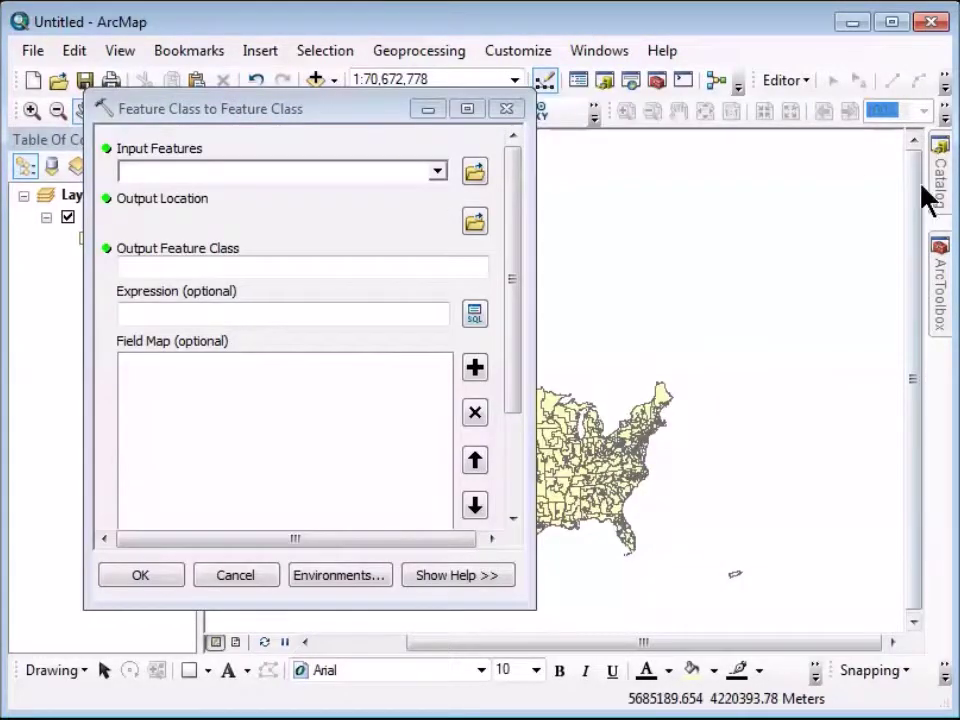
pyautogui.moveTo(940, 195)
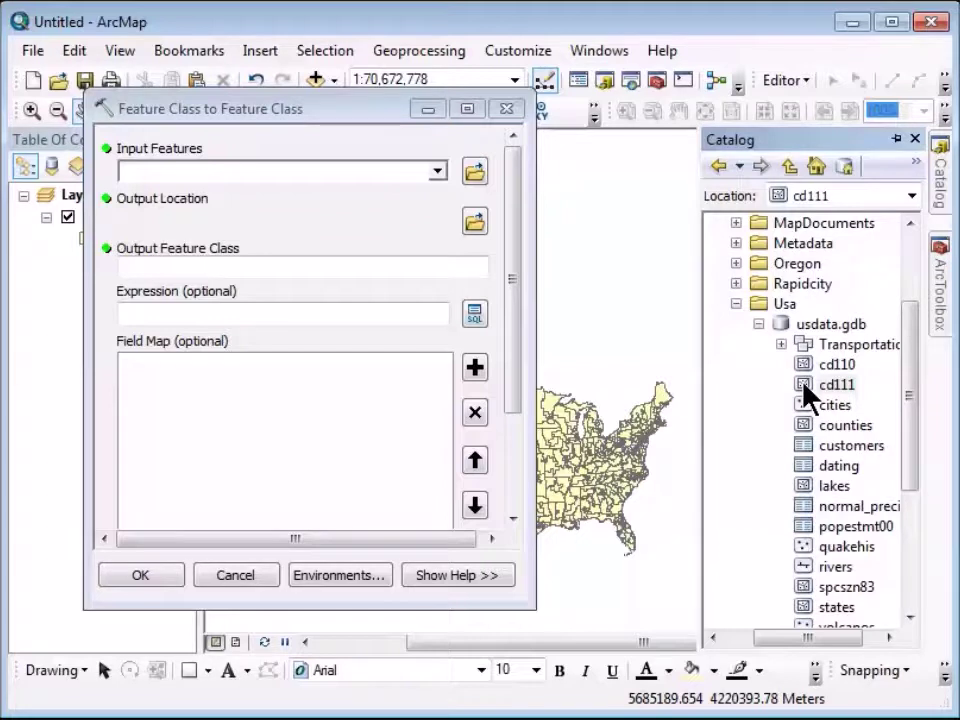
pyautogui.moveTo(797, 386); pyautogui.dragTo(297, 178)
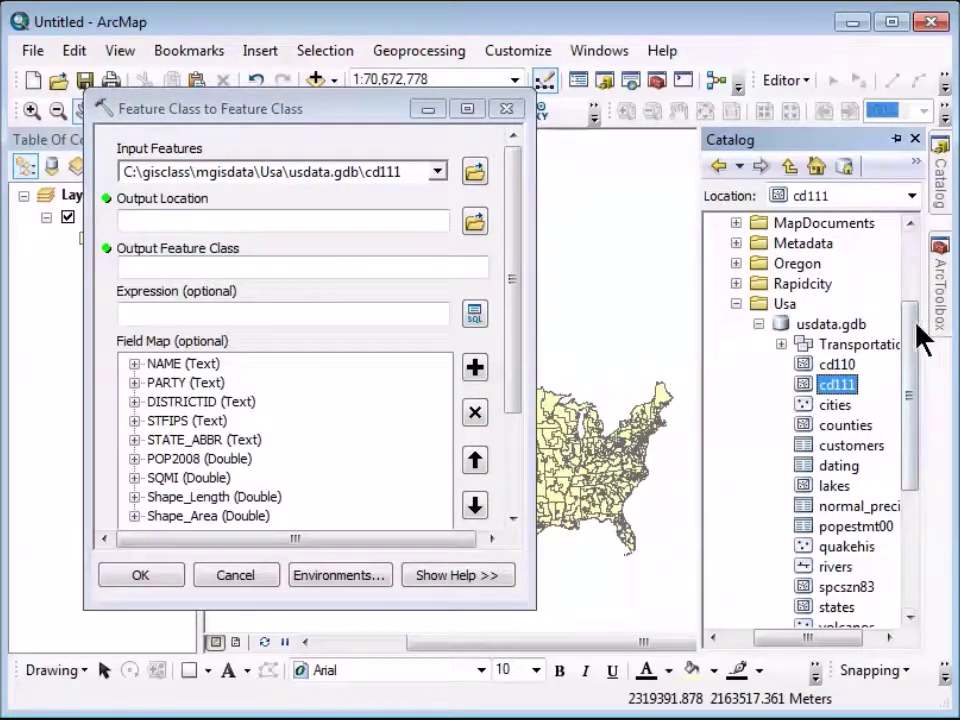
pyautogui.moveTo(917, 339); pyautogui.dragTo(925, 478)
pyautogui.click(714, 486)
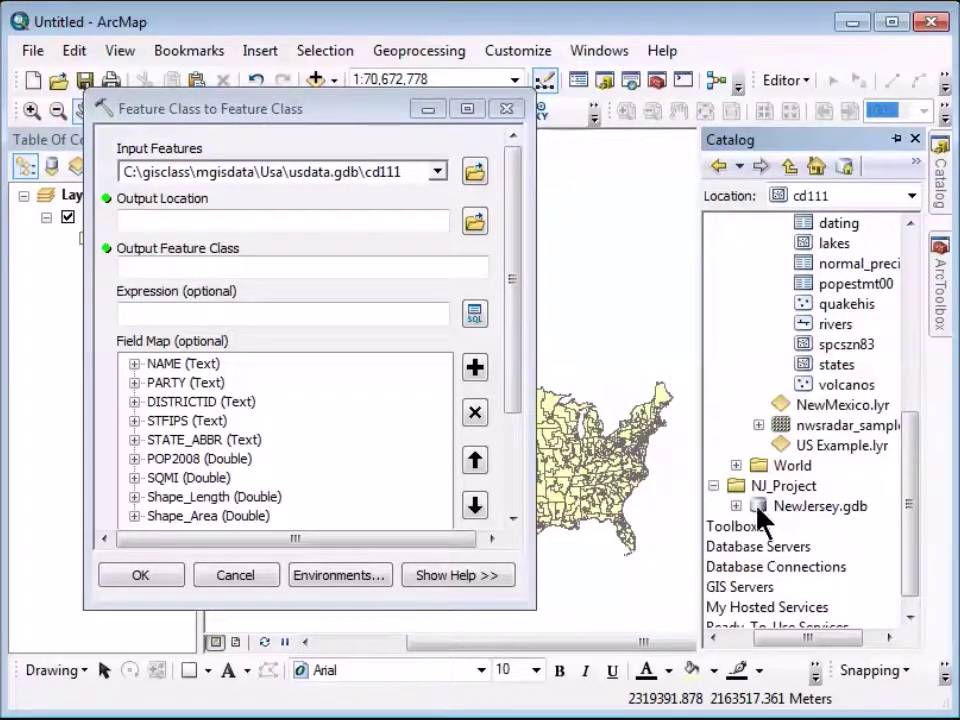
pyautogui.moveTo(760, 507); pyautogui.dragTo(261, 216)
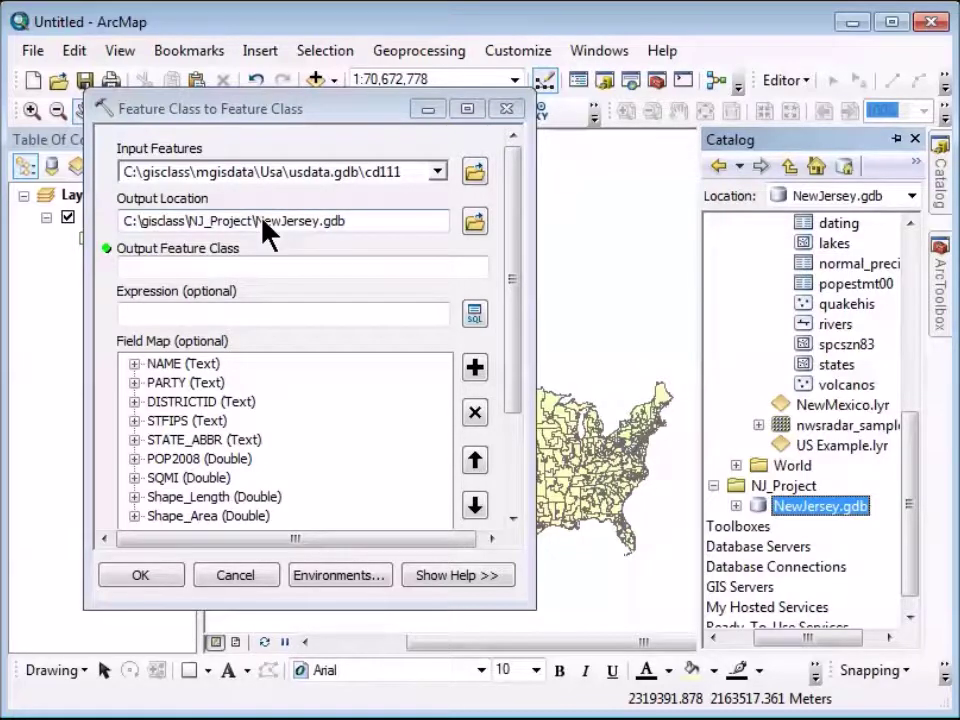
# Name the output feature class njdistricts in the Feature Class to Feature Class tool
pyautogui.click(176, 272)
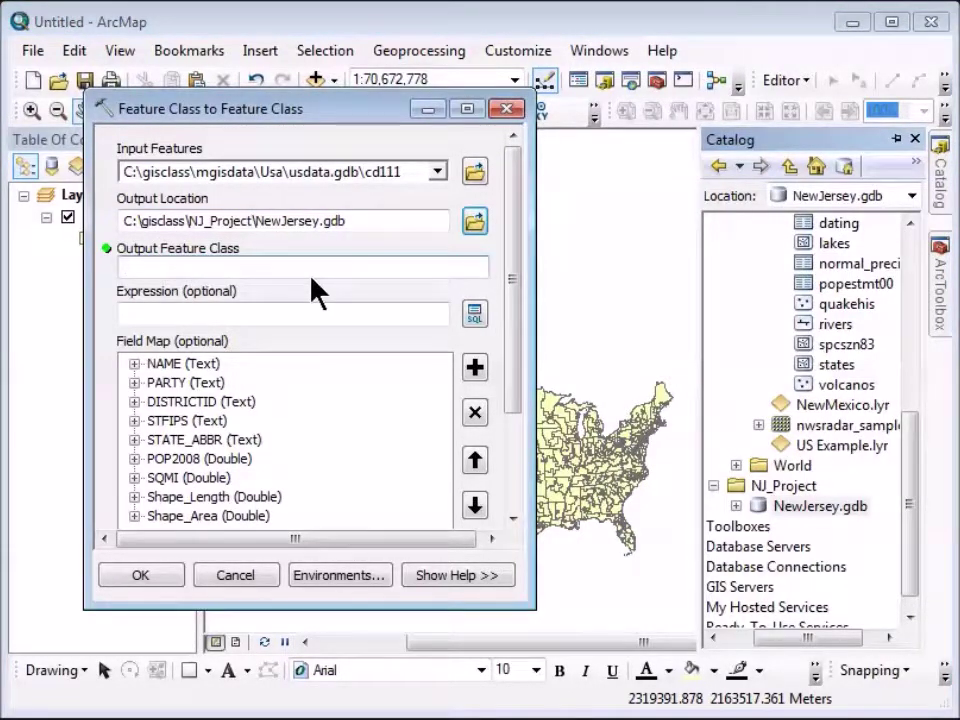
pyautogui.write('njdi')
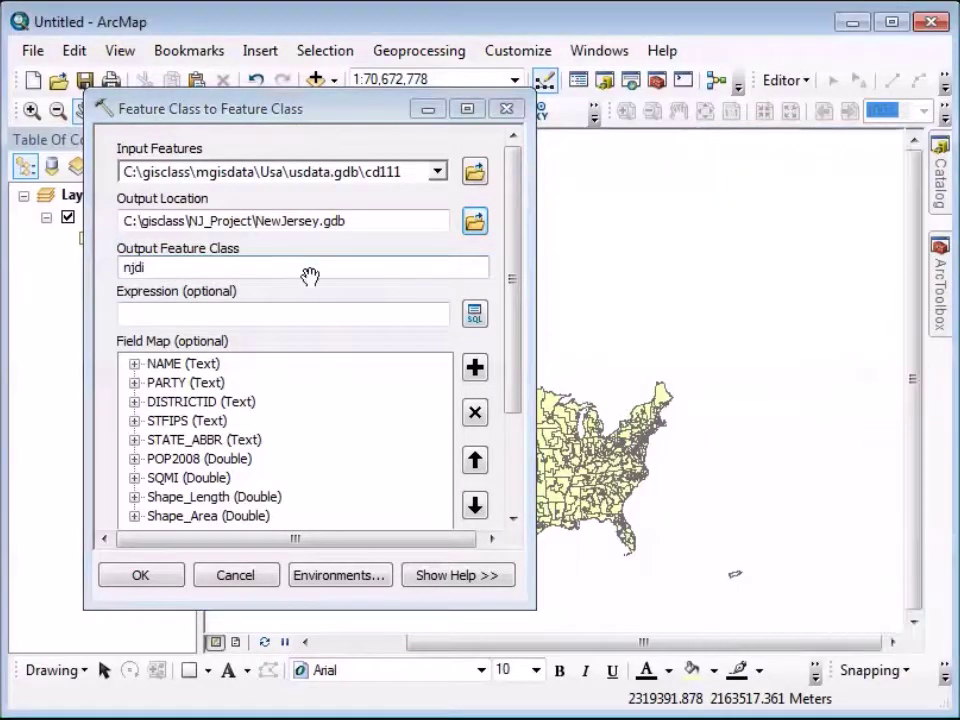
pyautogui.click(207, 268)
pyautogui.write('st')
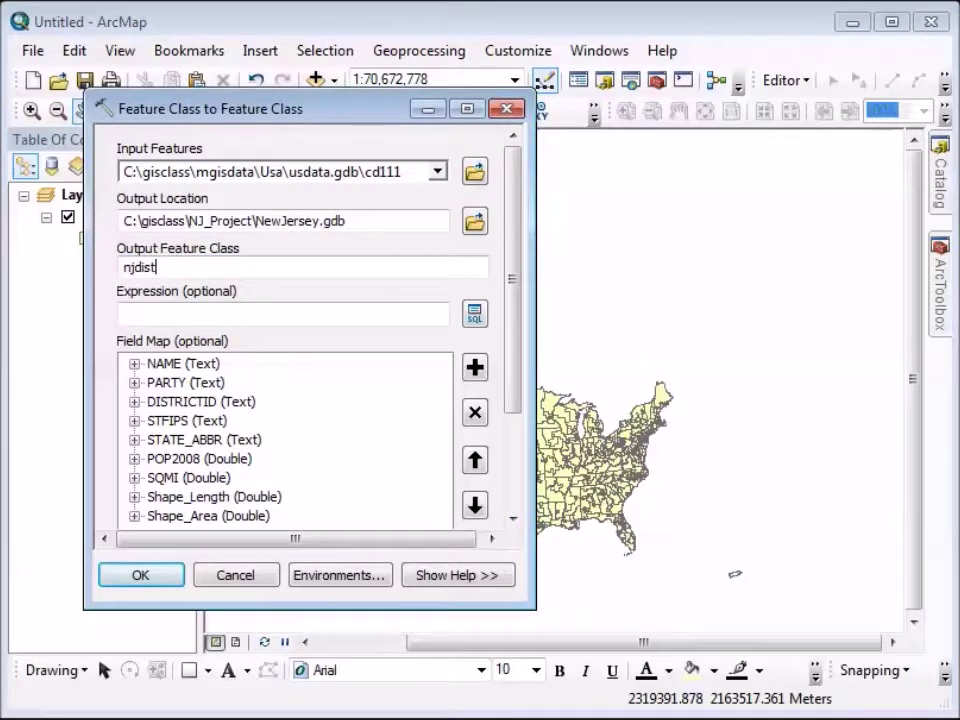
pyautogui.write('ricts')
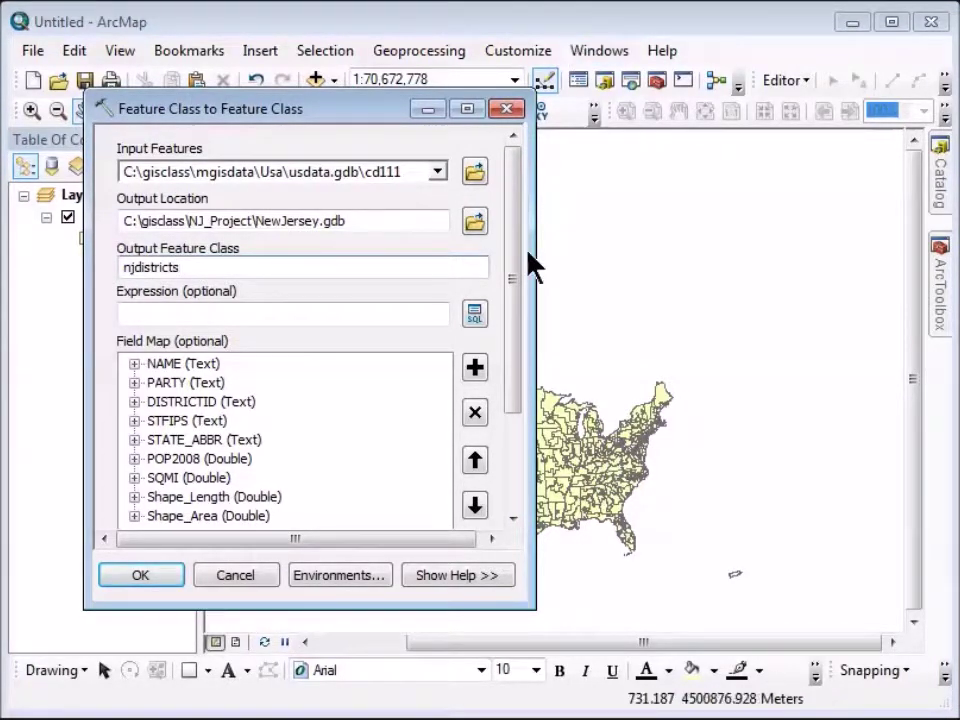
# Build and verify the expression STATE_ABBR = 'NJ' to limit the import, and run the Feature Class to Feature Class tool
pyautogui.click(475, 314)
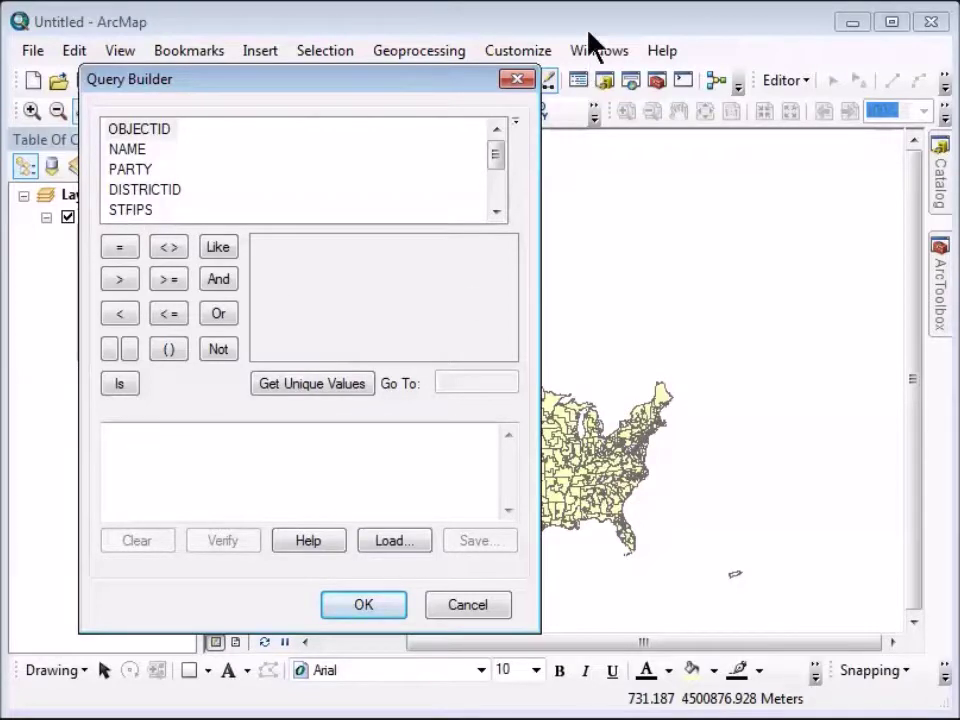
pyautogui.click(497, 211)
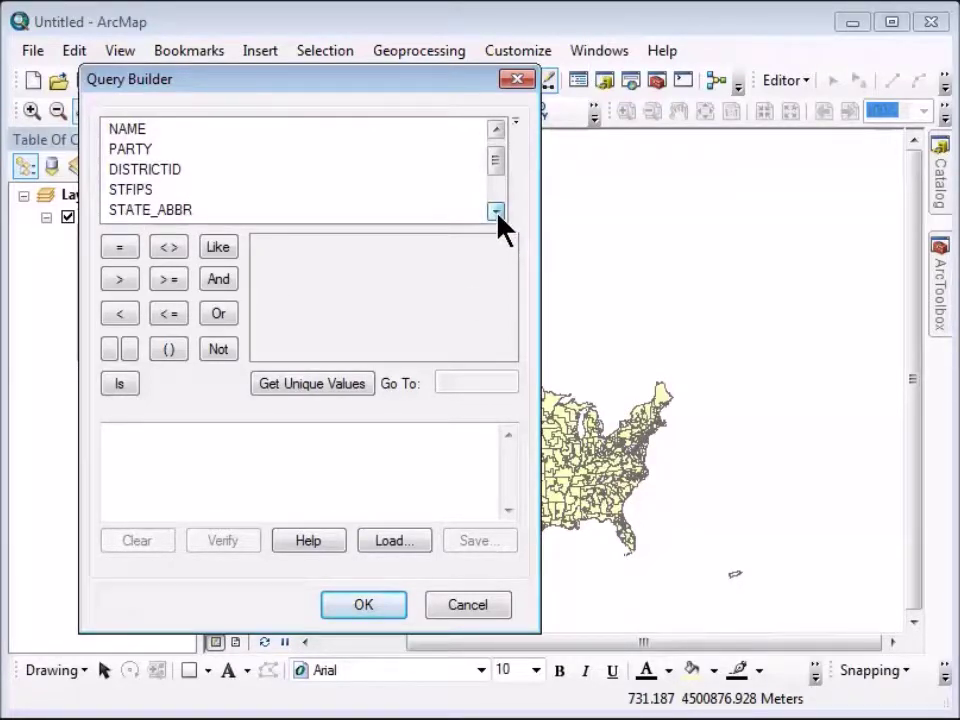
pyautogui.doubleClick(166, 212)
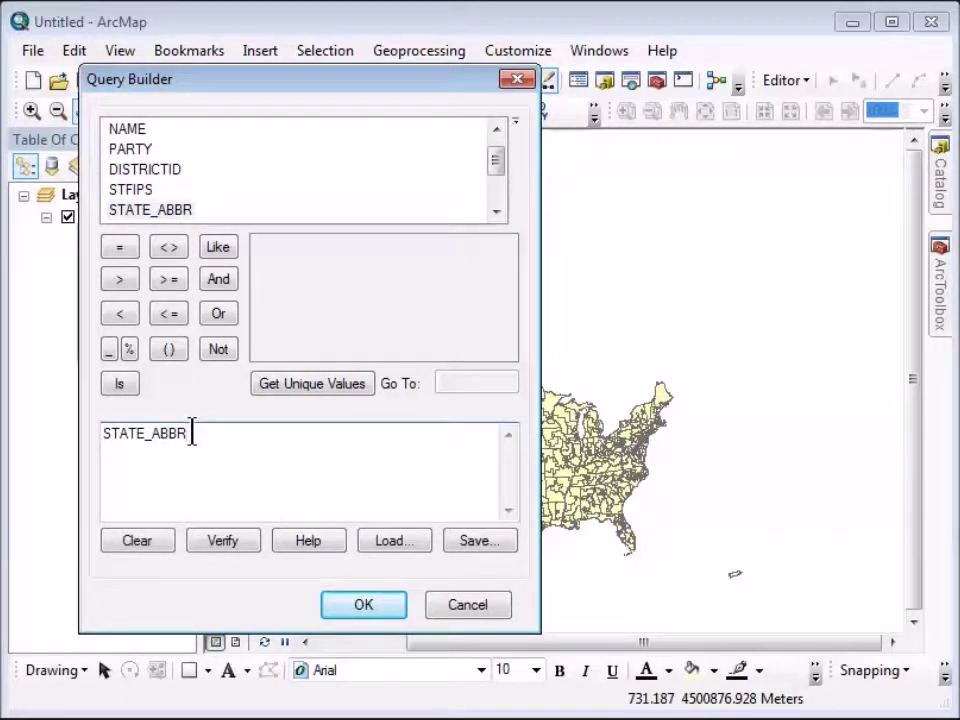
pyautogui.click(117, 250)
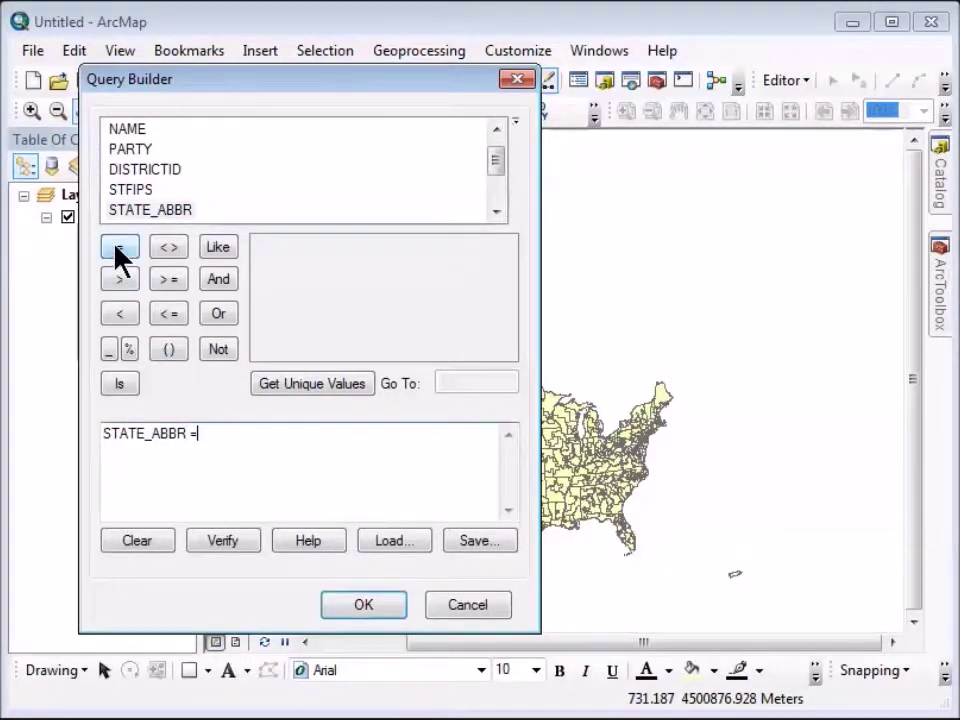
pyautogui.click(308, 388)
pyautogui.moveTo(507, 268); pyautogui.dragTo(508, 311)
pyautogui.doubleClick(270, 306)
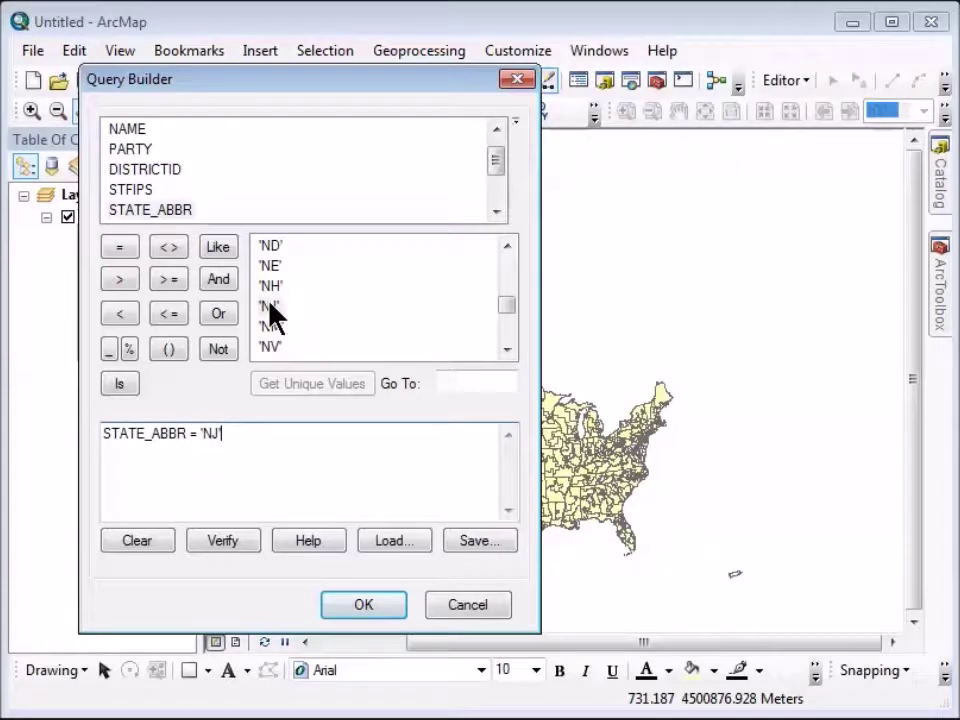
pyautogui.click(233, 541)
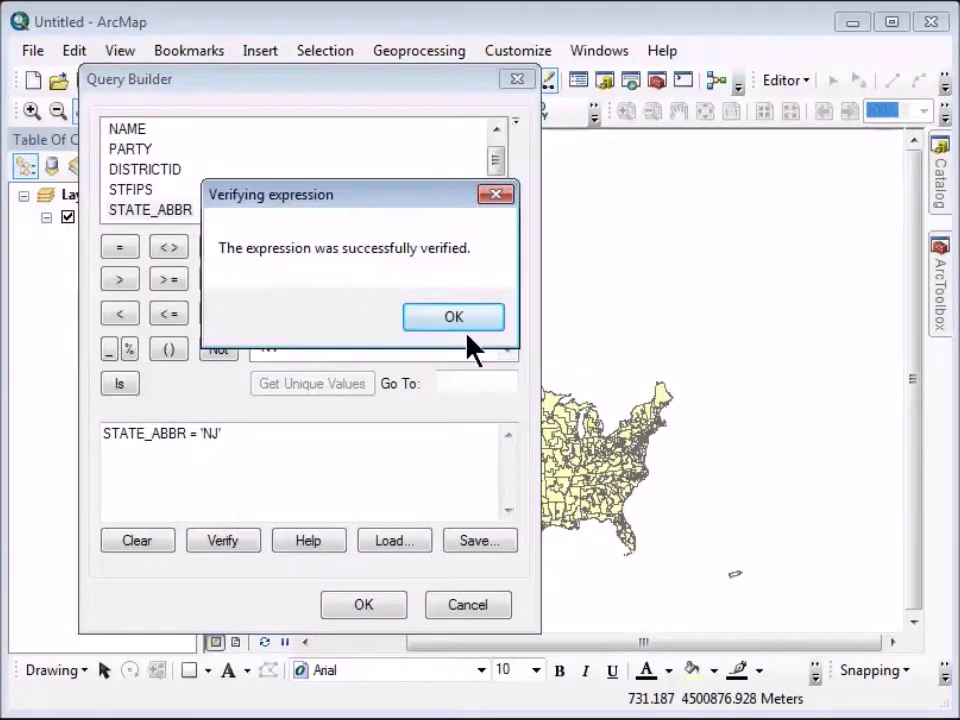
pyautogui.click(454, 318)
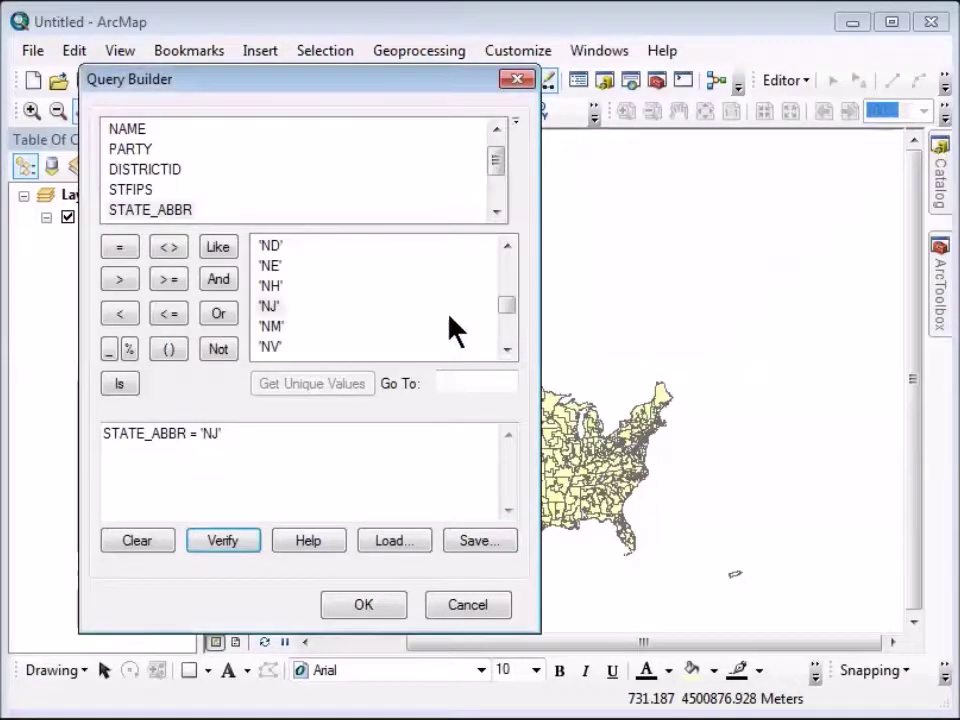
pyautogui.click(366, 606)
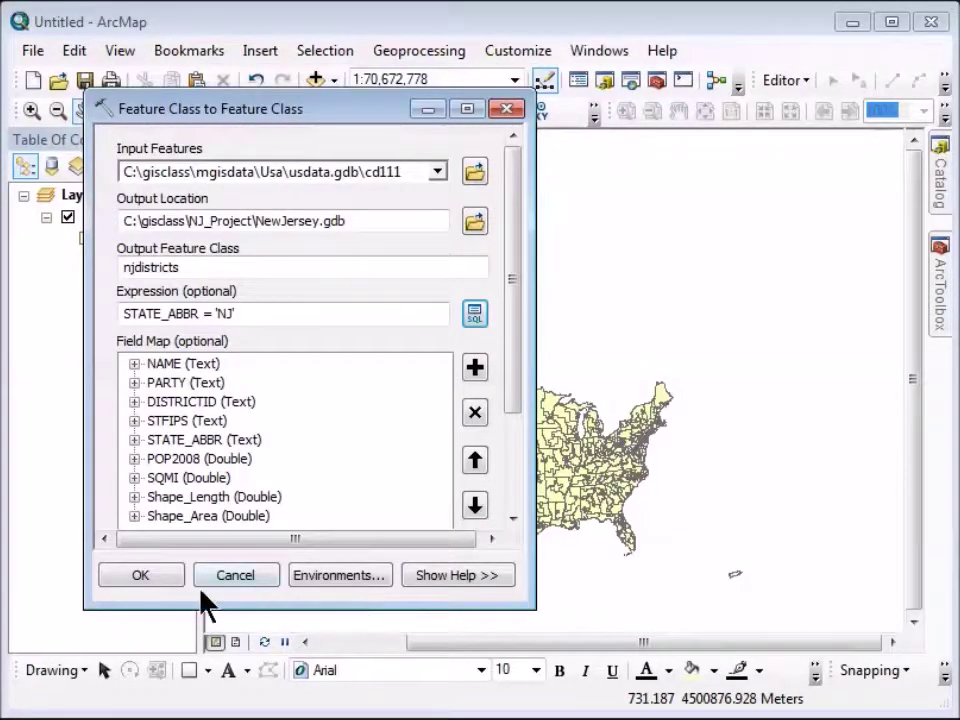
pyautogui.click(141, 577)
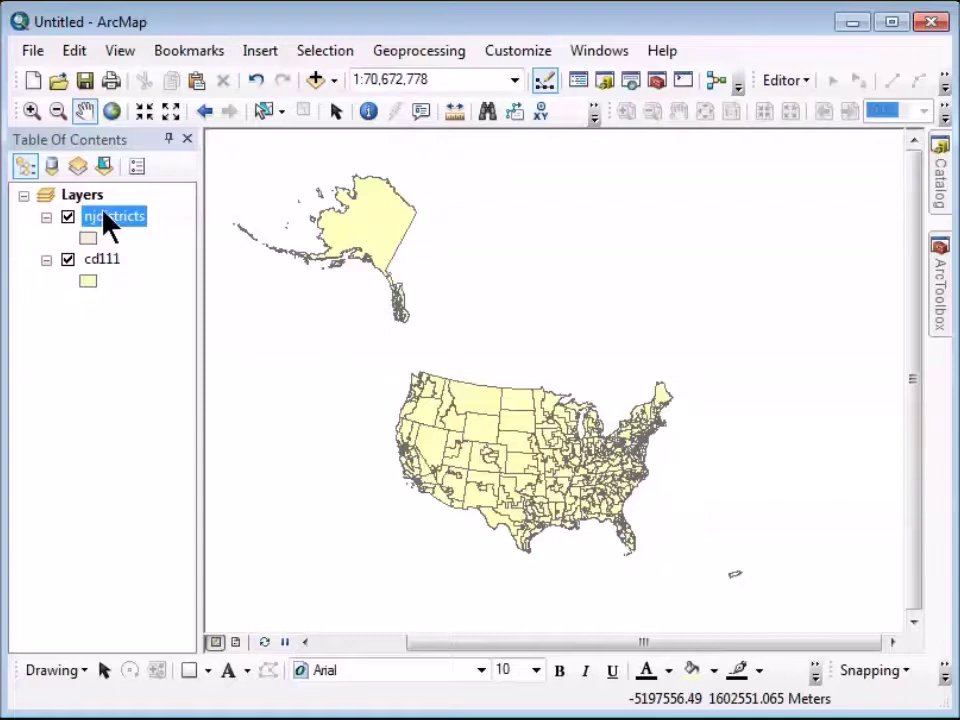
# Zoom the map to New Jersey and open the item description of njdistricts in NewJersey.gdb
pyautogui.click(31, 111)
pyautogui.moveTo(622, 433); pyautogui.dragTo(658, 480)
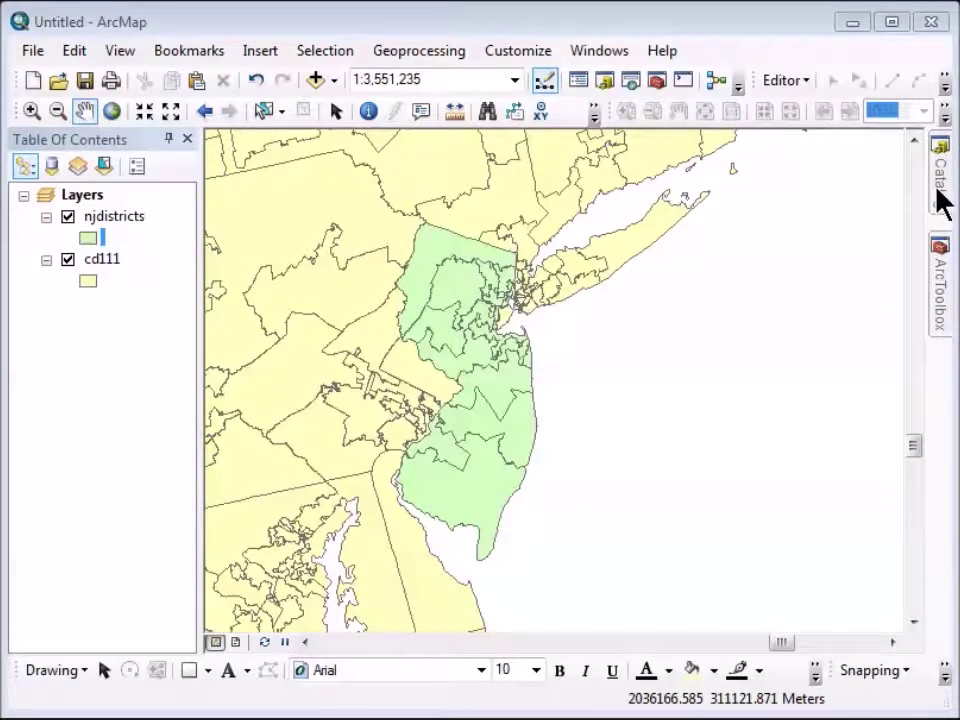
pyautogui.moveTo(941, 199)
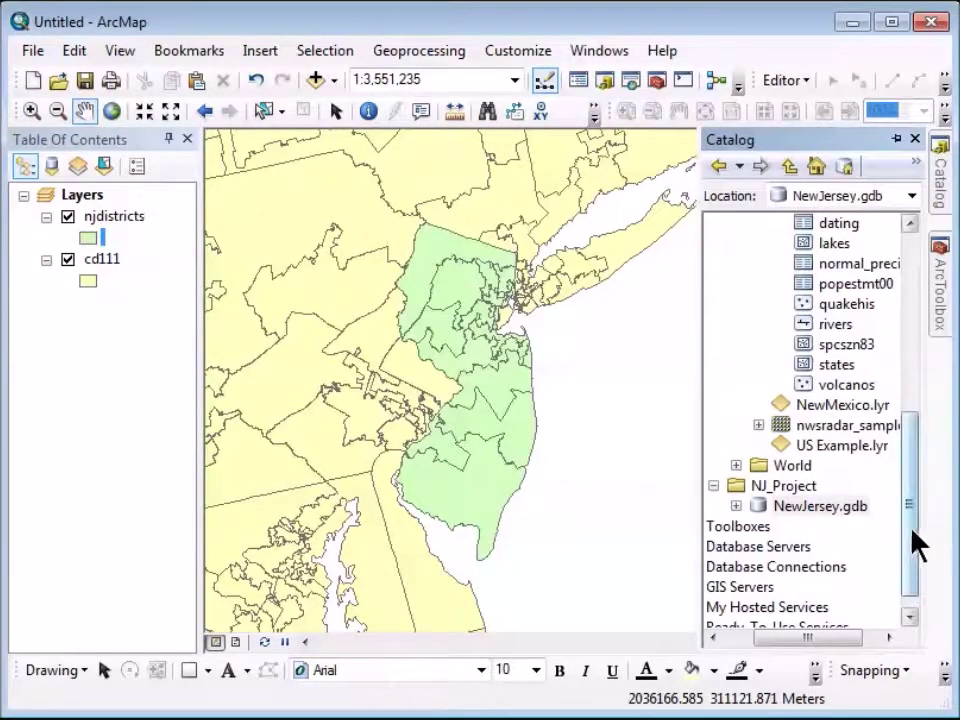
pyautogui.click(737, 506)
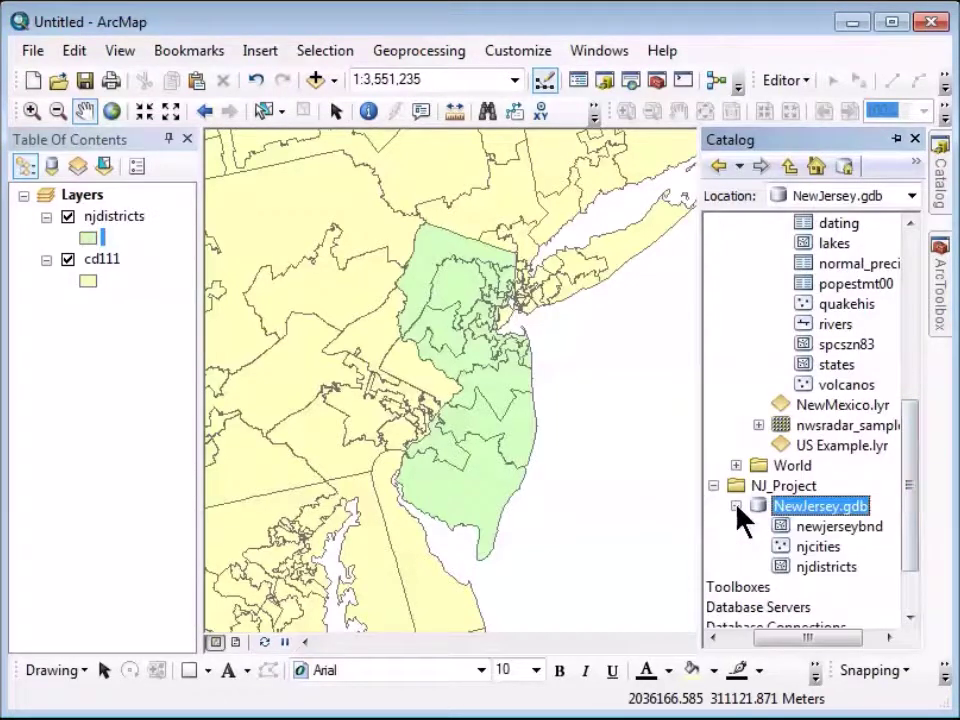
pyautogui.rightClick(828, 572)
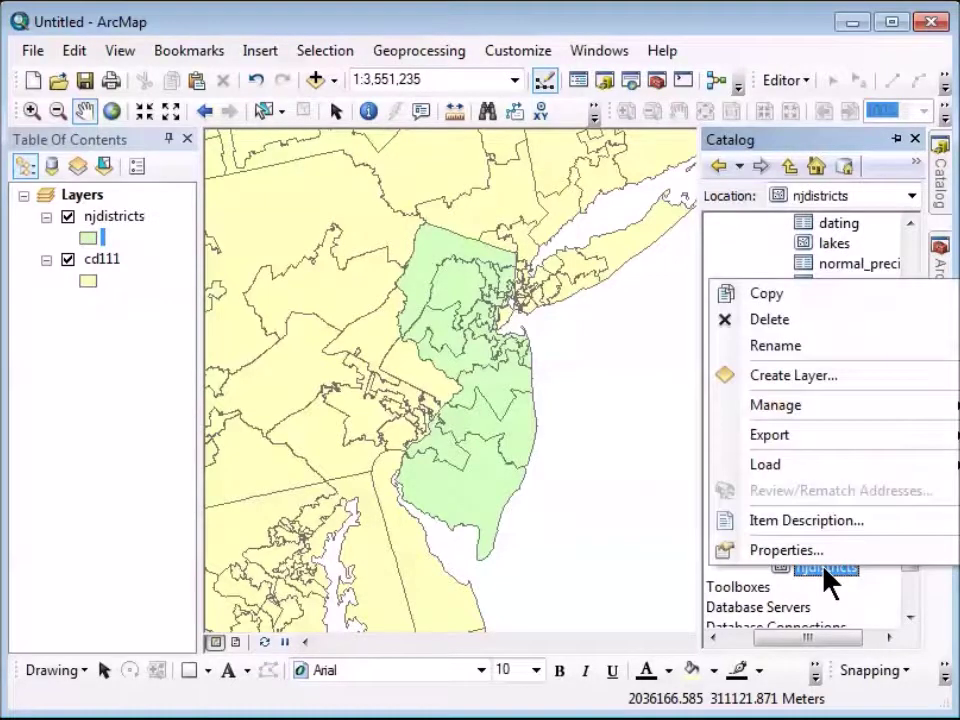
pyautogui.click(786, 521)
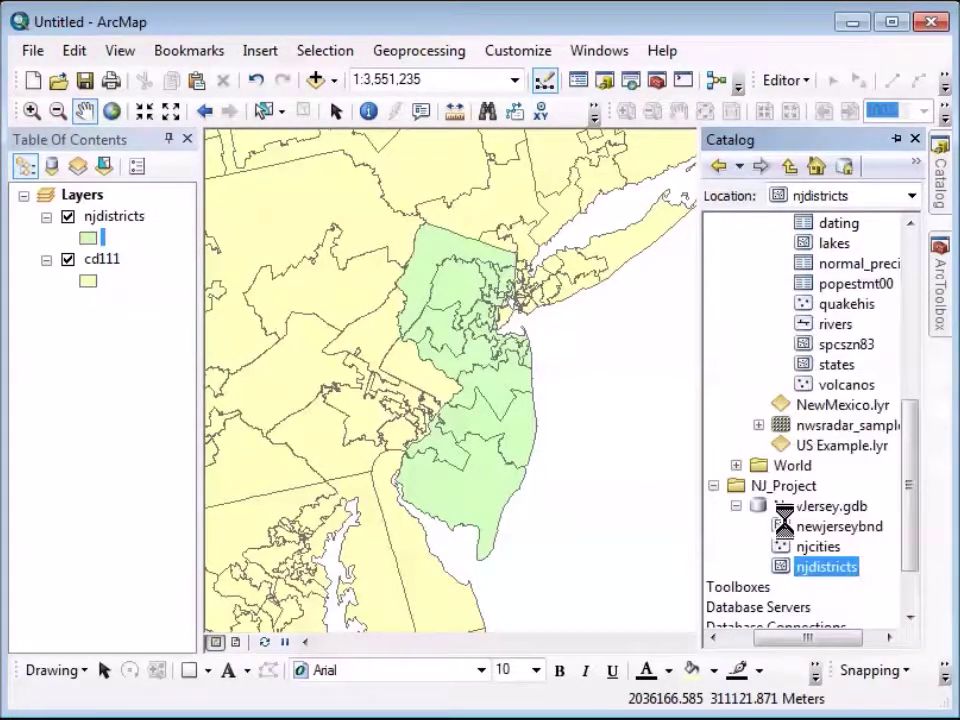
pyautogui.moveTo(264, 24); pyautogui.dragTo(350, 30)
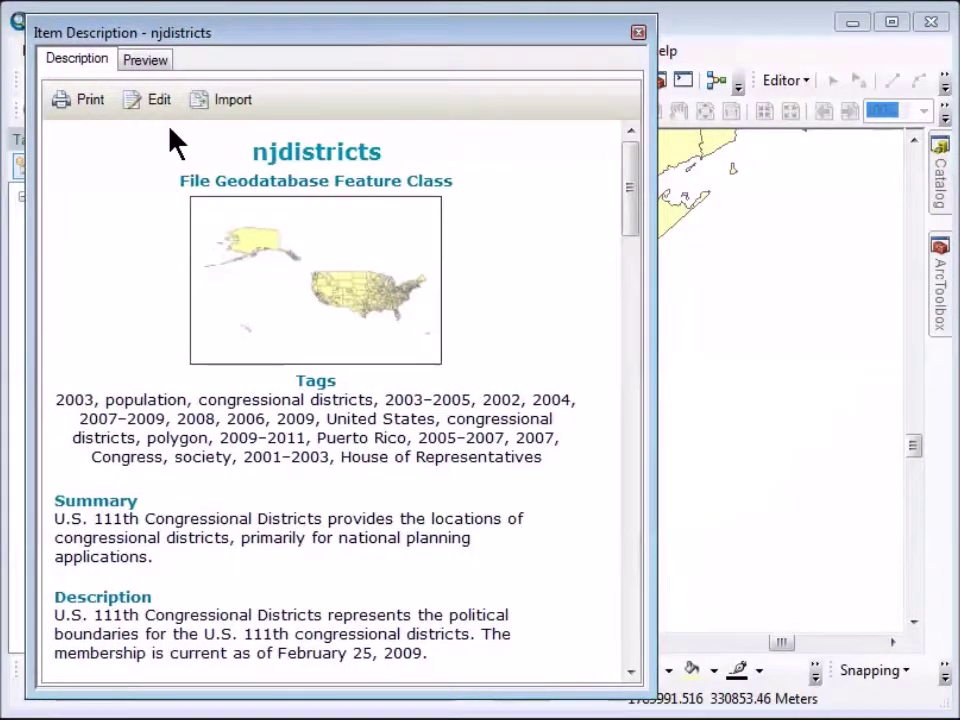
# Create a new thumbnail for njdistricts from its geography preview and return to its description
pyautogui.click(145, 60)
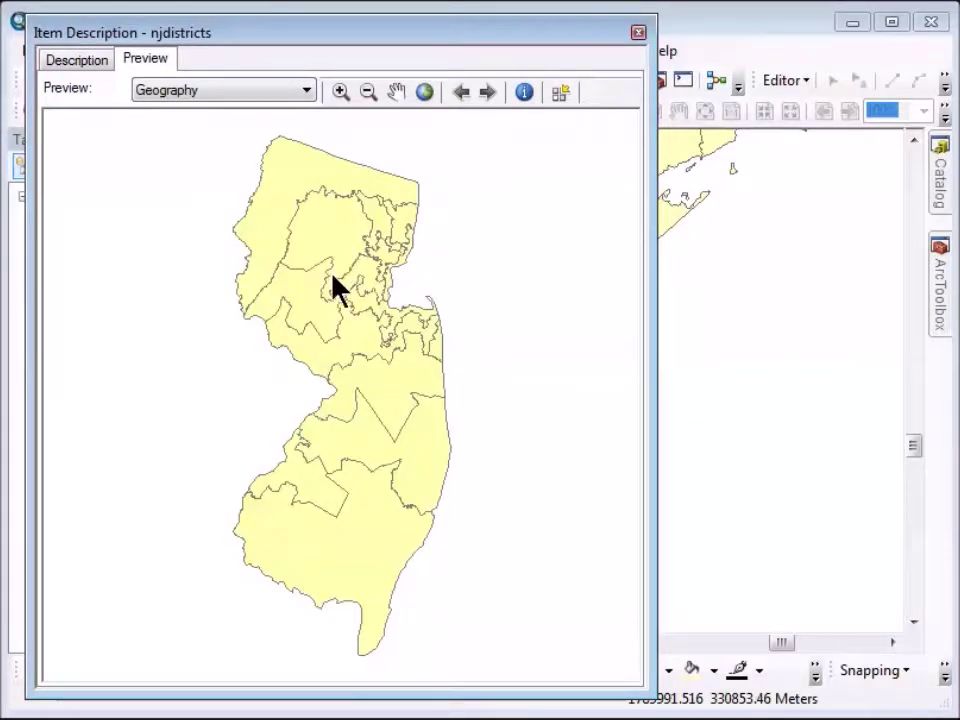
pyautogui.click(556, 93)
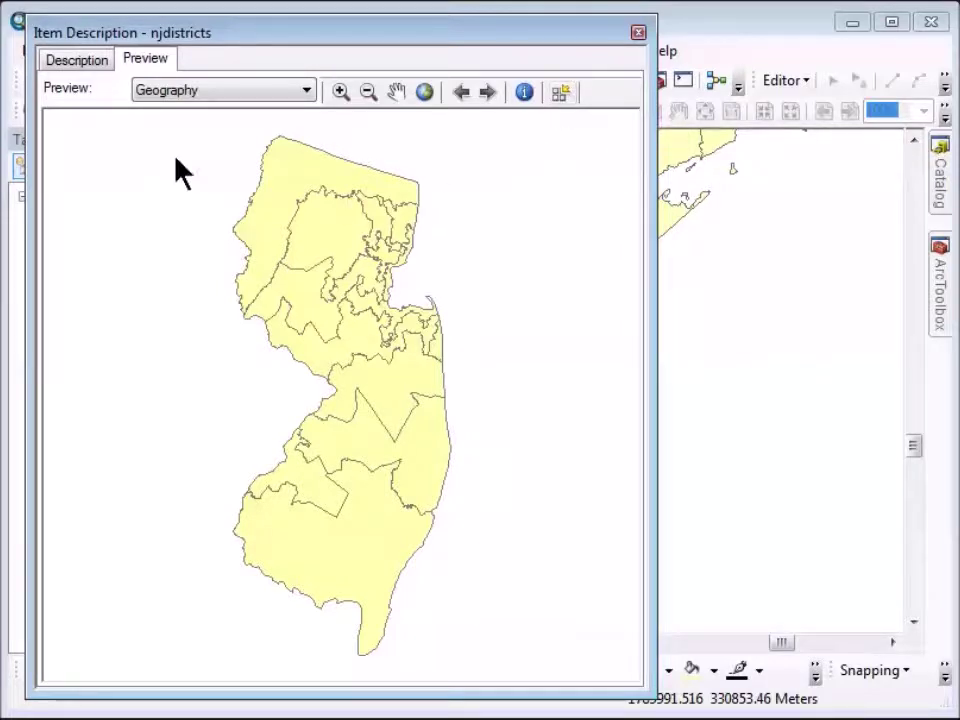
pyautogui.click(66, 62)
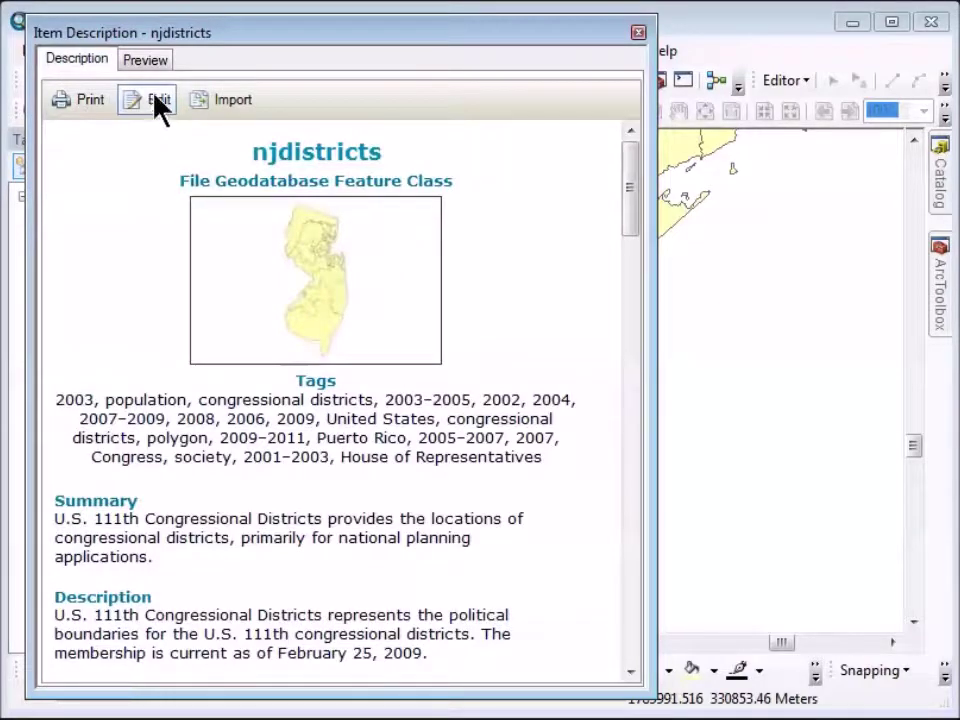
# Open the njdistricts metadata for editing, go to the Credits field, save the metadata and close the item description
pyautogui.click(153, 97)
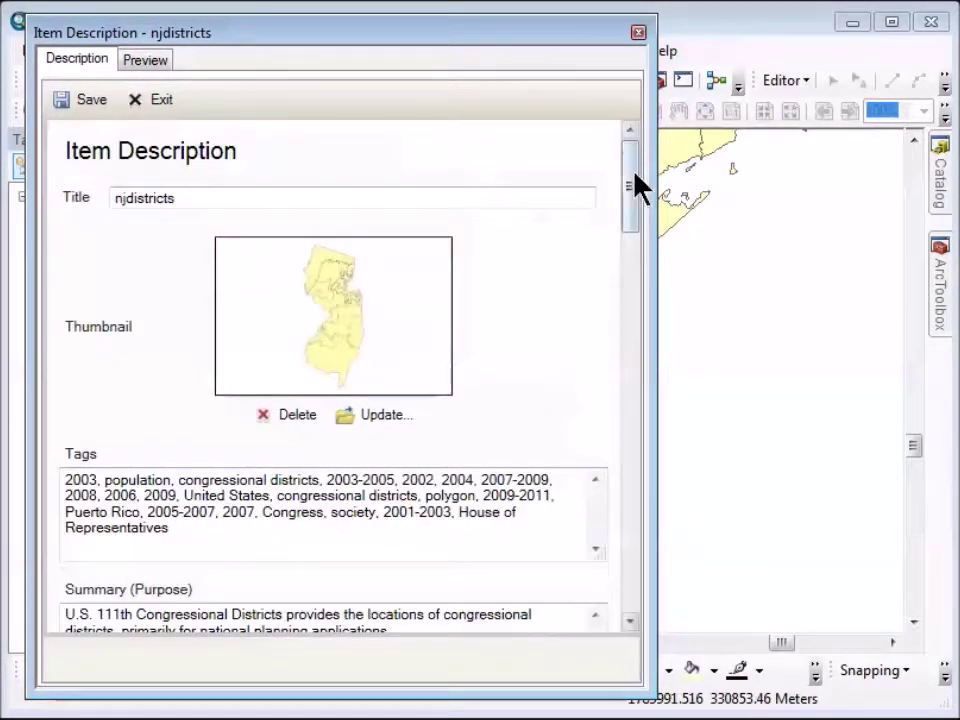
pyautogui.moveTo(636, 189); pyautogui.dragTo(649, 264)
pyautogui.click(193, 503)
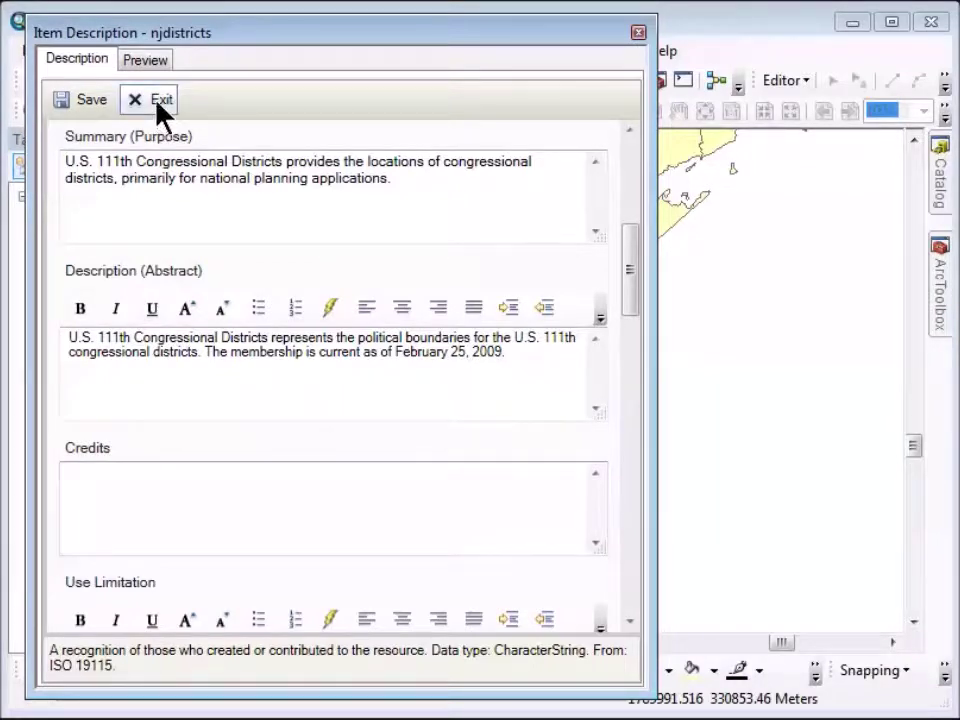
pyautogui.click(91, 100)
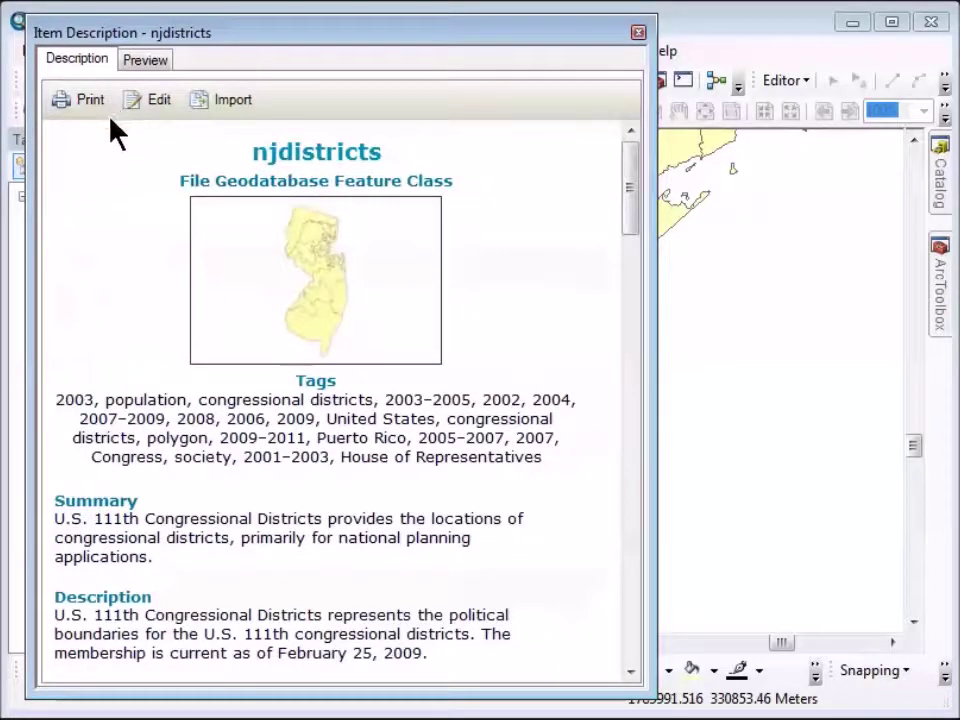
pyautogui.click(639, 33)
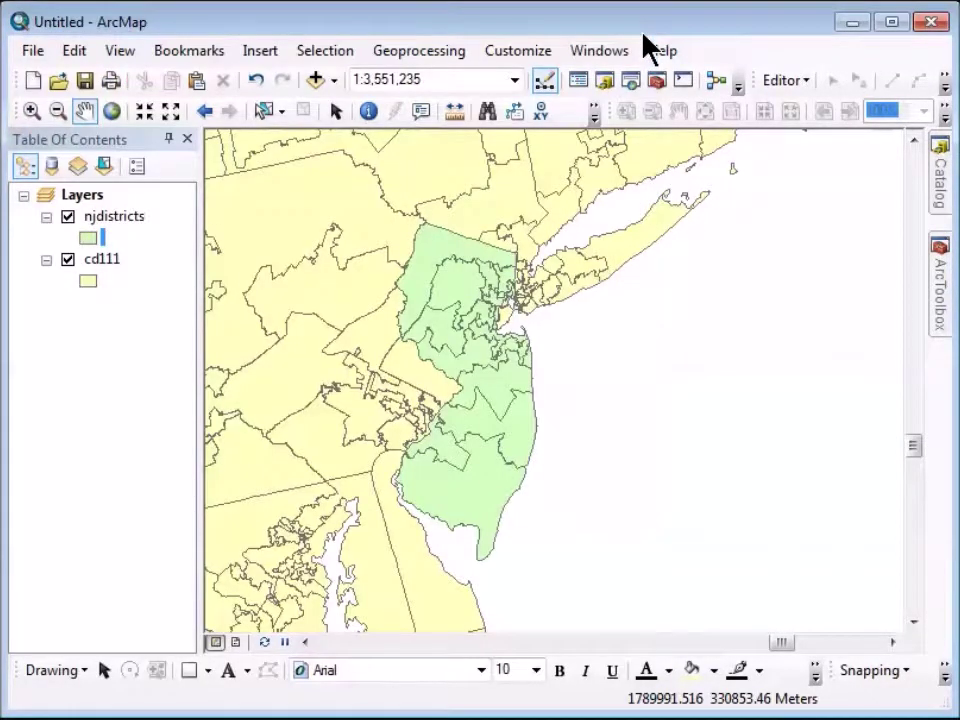
# Remove the cd111 layer from the map, keeping njdistricts
pyautogui.rightClick(102, 262)
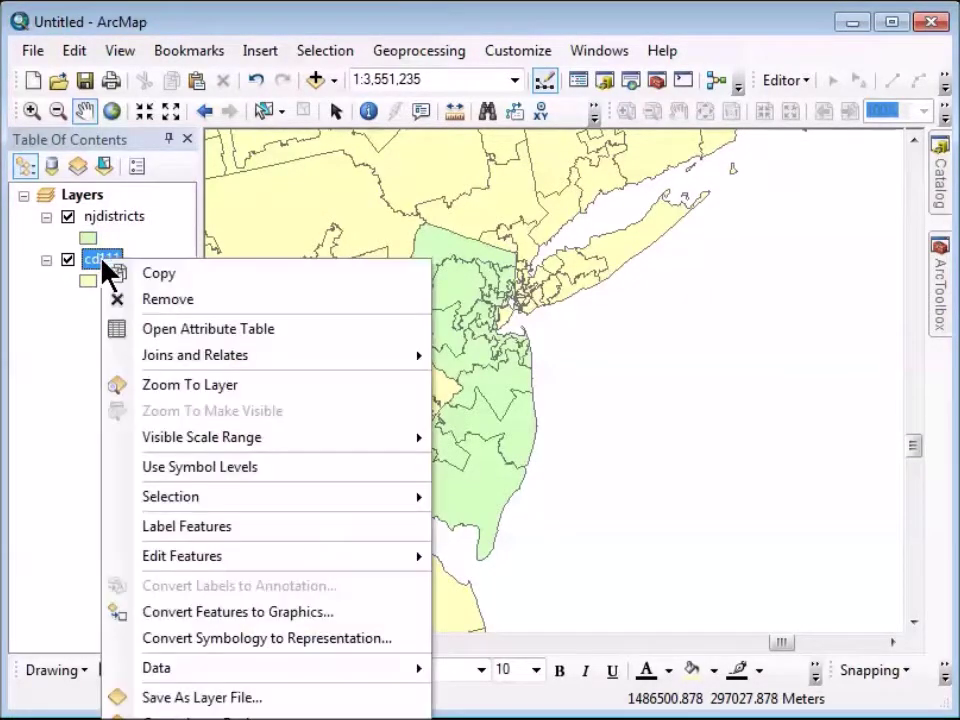
pyautogui.click(166, 305)
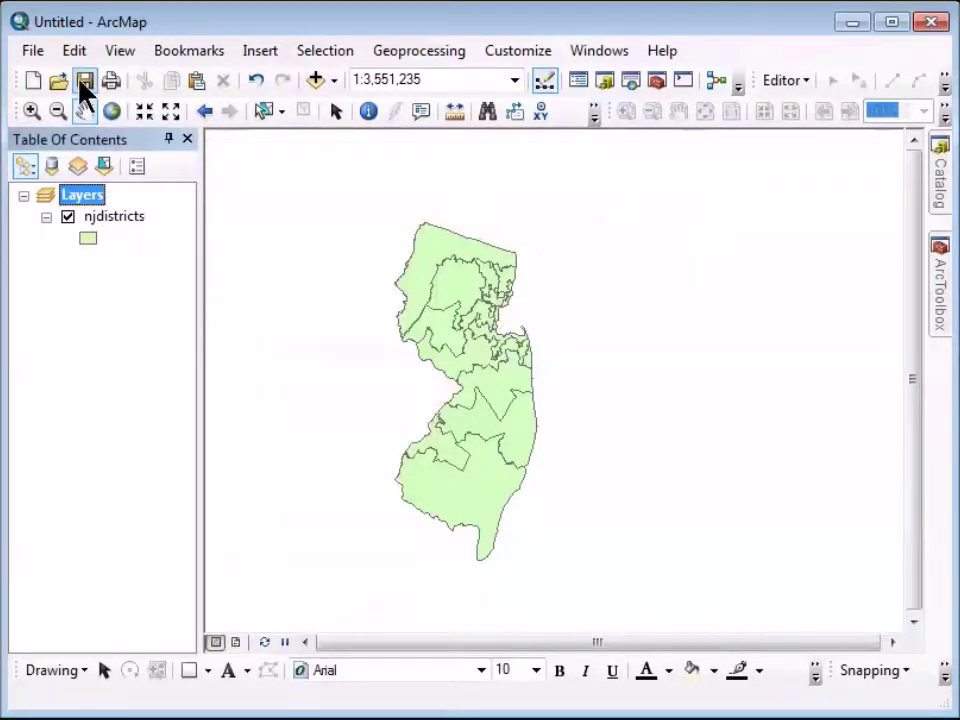
# Open the Search window docked beside the map and set it to auto-hide
pyautogui.click(631, 80)
pyautogui.moveTo(433, 228); pyautogui.dragTo(885, 396)
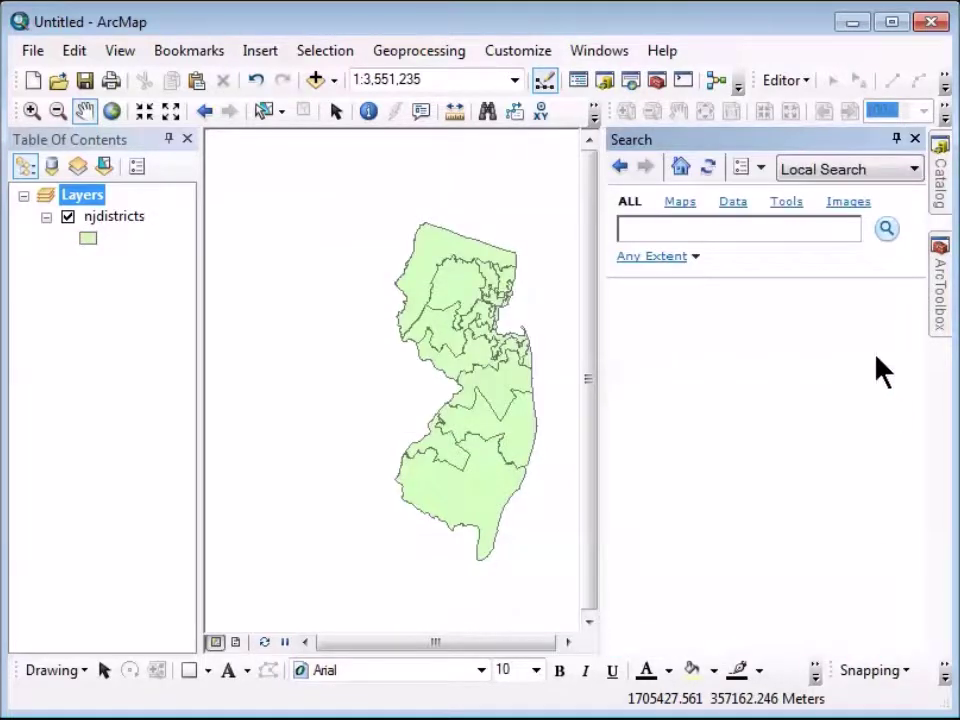
pyautogui.click(896, 140)
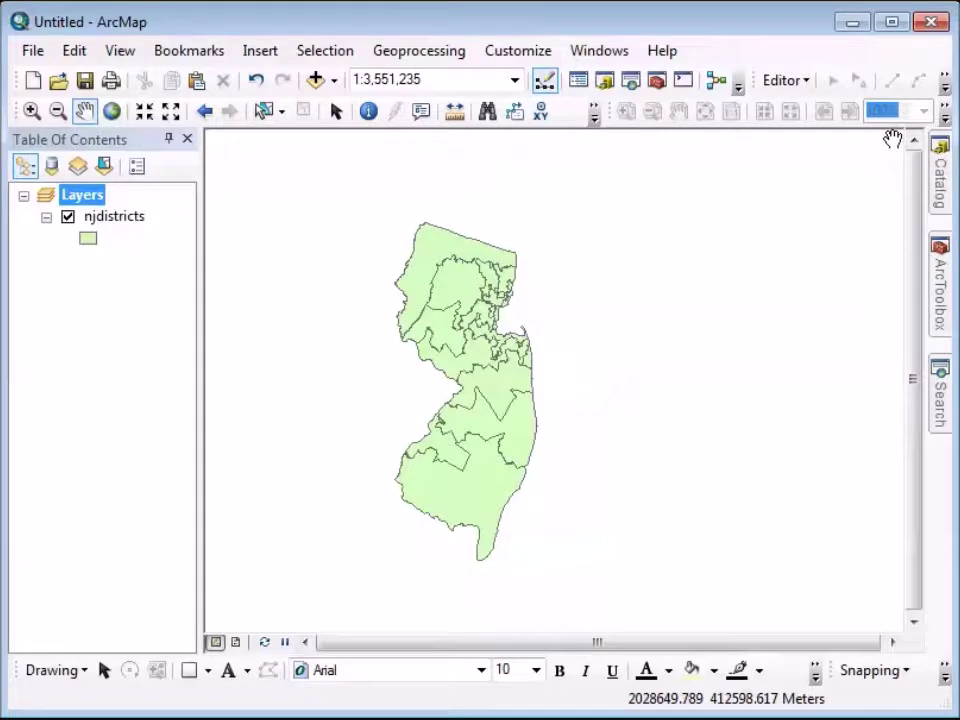
# Search locally for "clip" and open the Clip (Analysis) tool from the results
pyautogui.moveTo(943, 412)
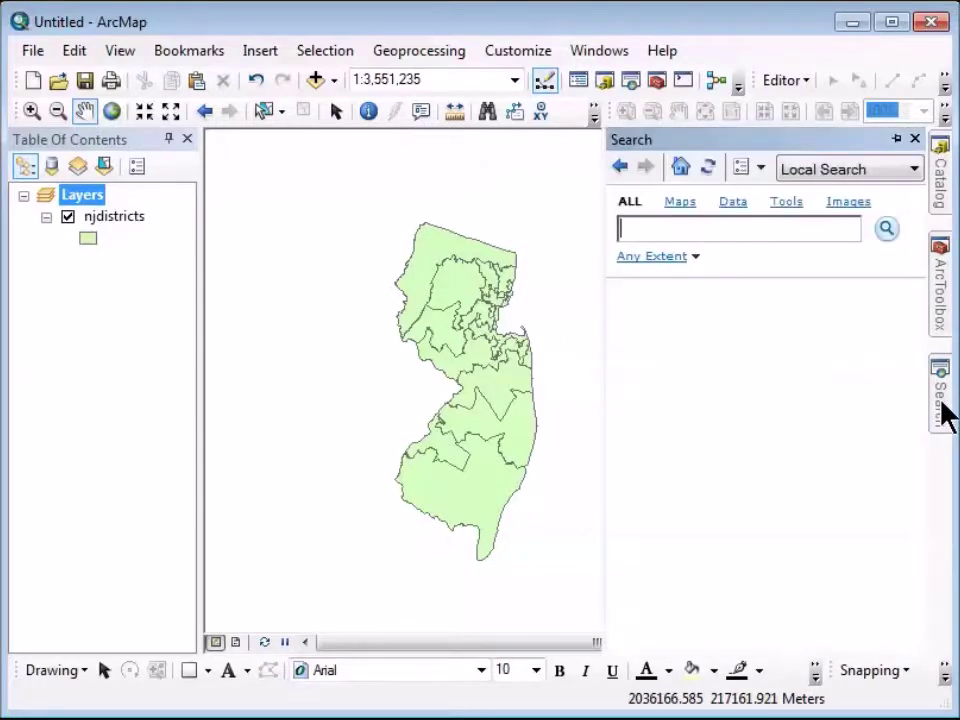
pyautogui.write('clip')
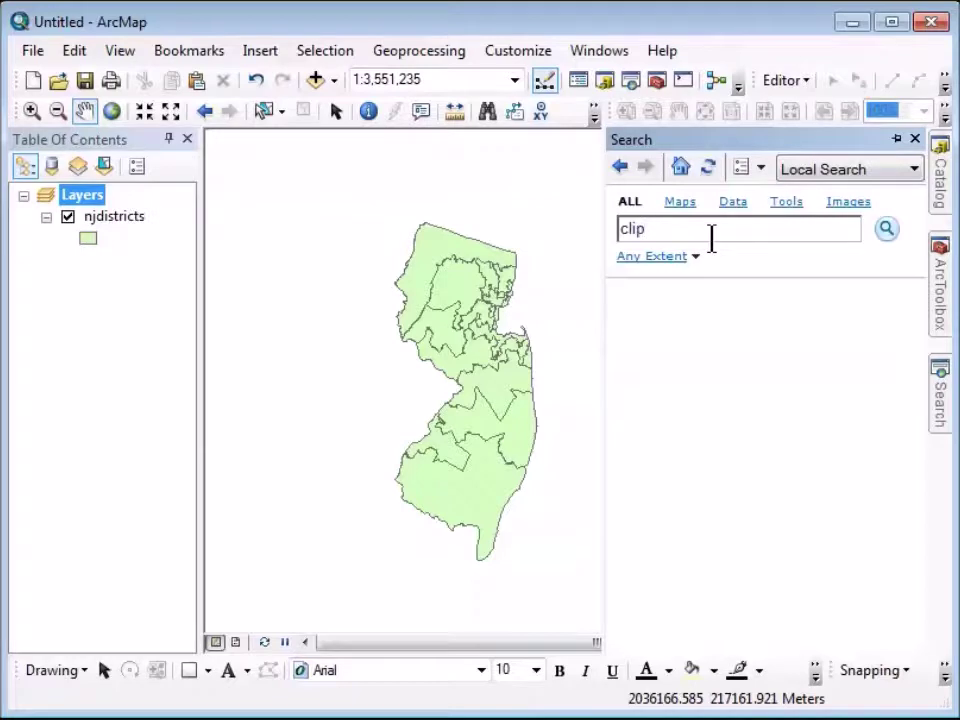
pyautogui.click(884, 231)
pyautogui.moveTo(706, 395)
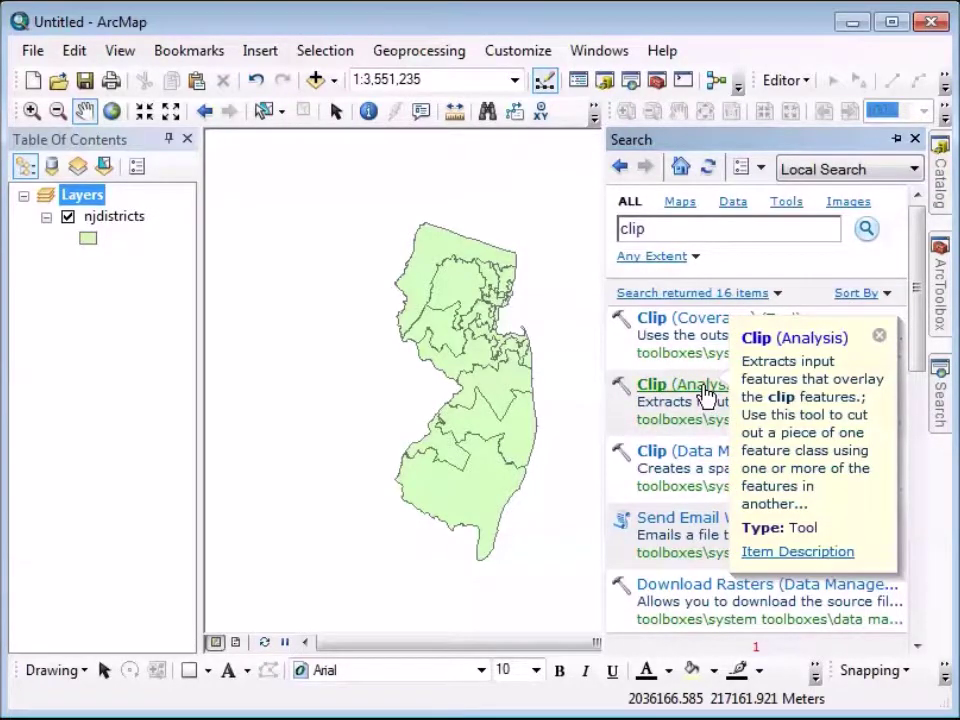
pyautogui.click(707, 392)
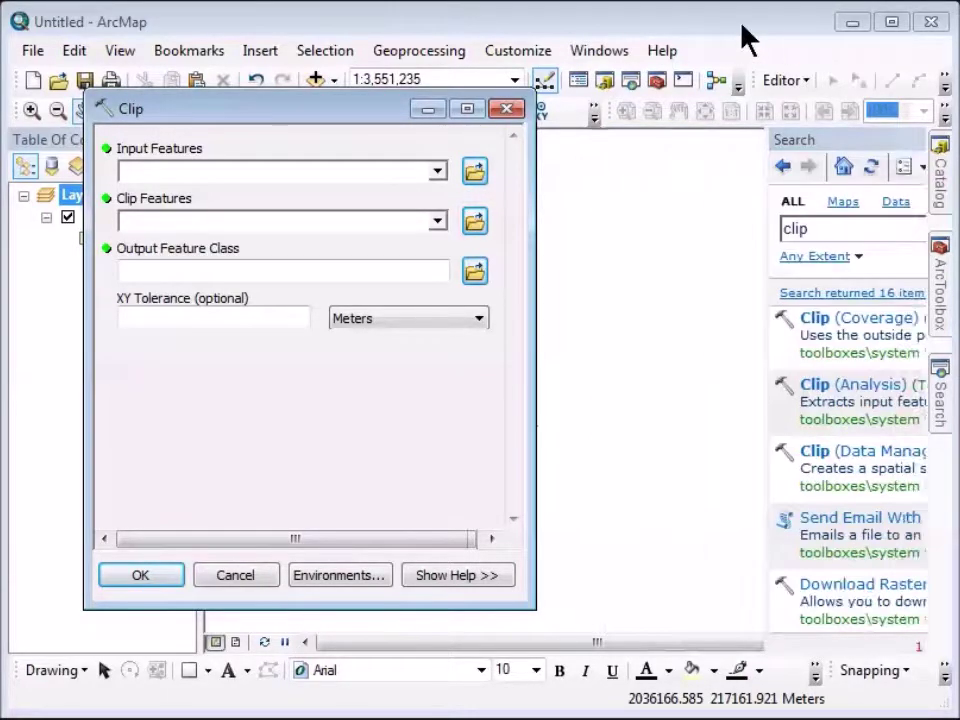
# Set the majroads feature class from the transportation dataset in usdata.gdb as the Clip tool's input features
pyautogui.click(847, 210)
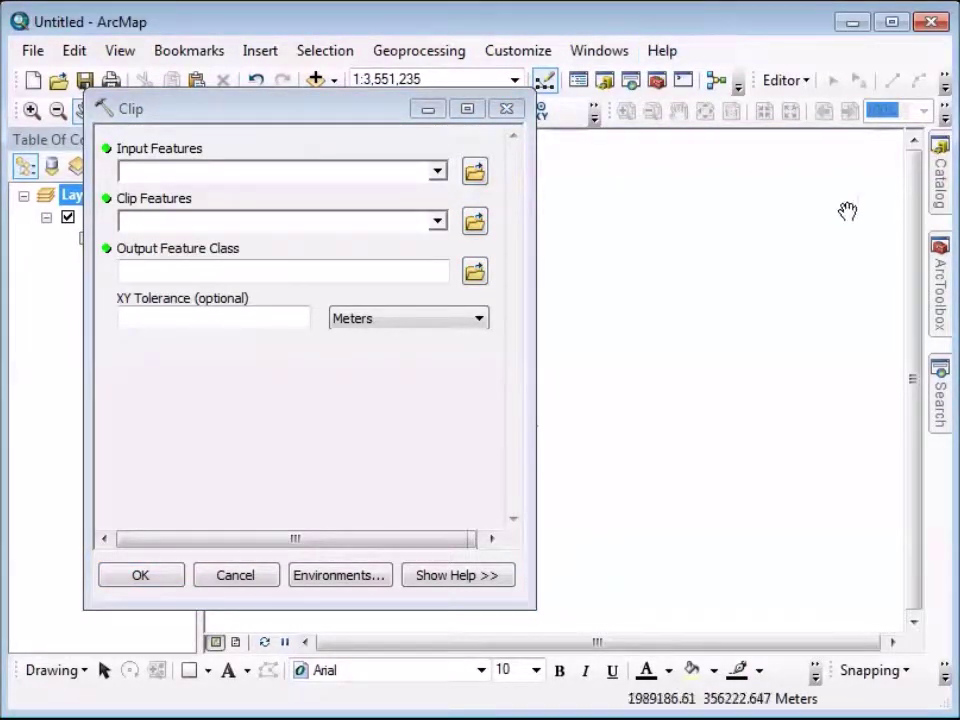
pyautogui.click(943, 188)
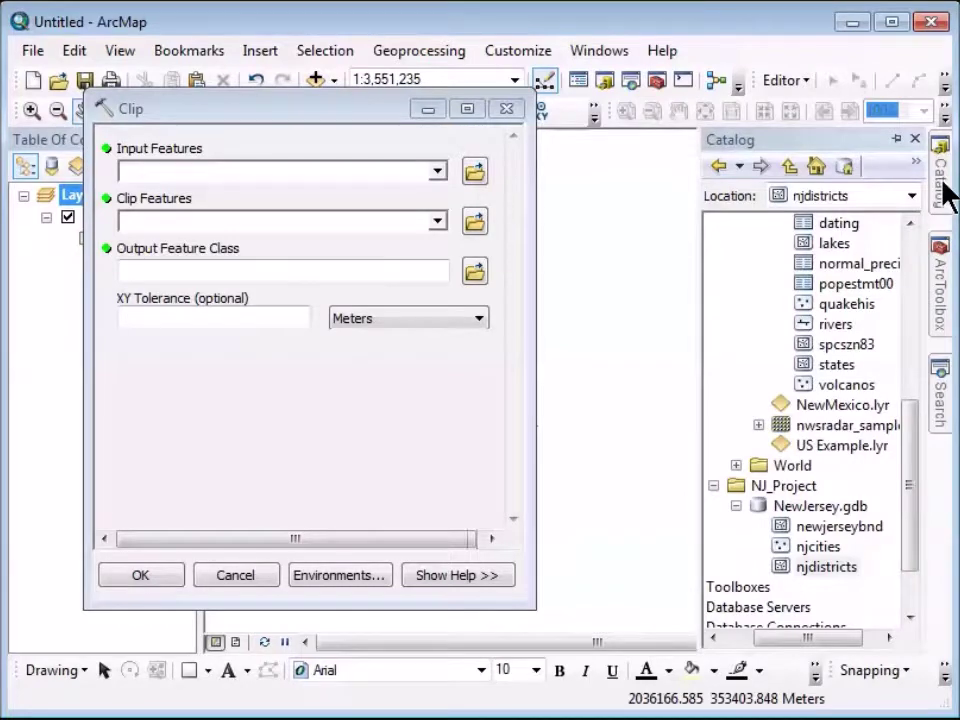
pyautogui.moveTo(912, 462); pyautogui.dragTo(857, 360)
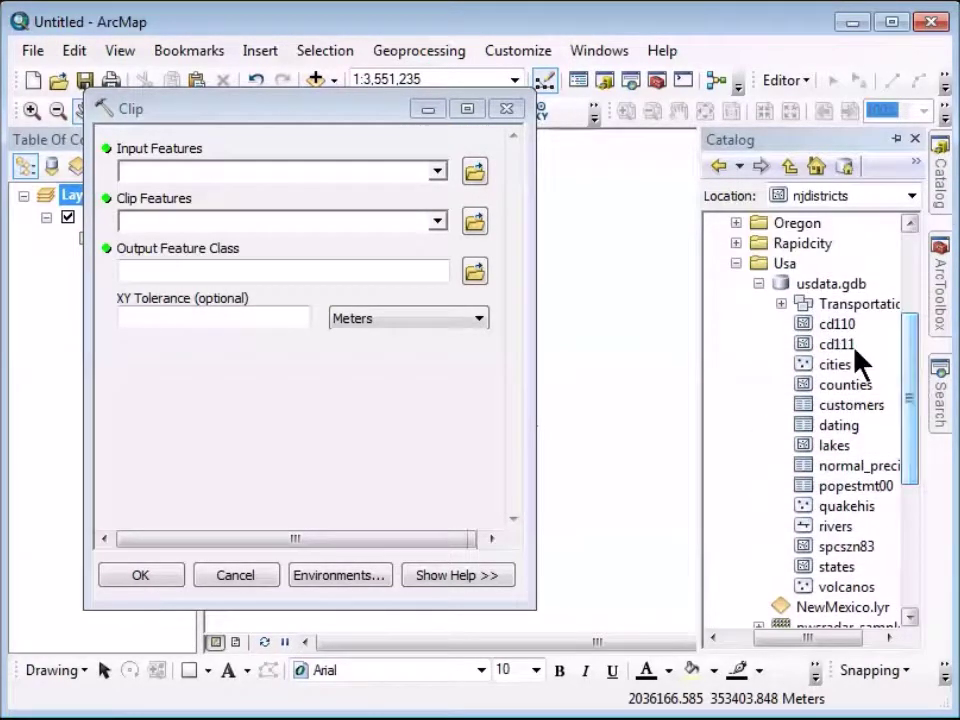
pyautogui.click(781, 304)
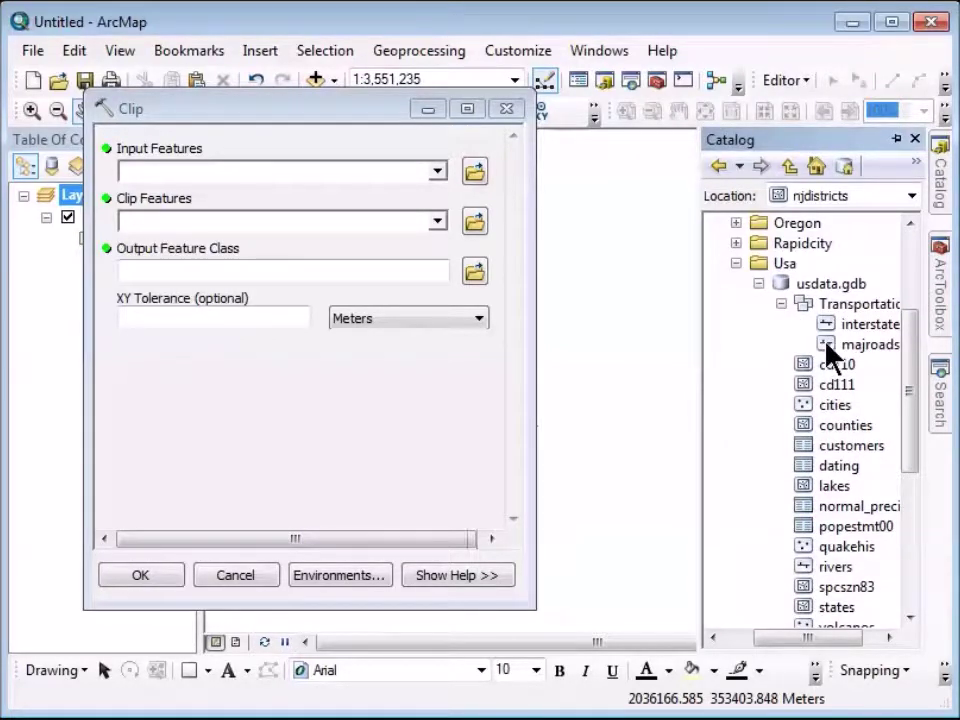
pyautogui.moveTo(830, 352); pyautogui.dragTo(350, 178)
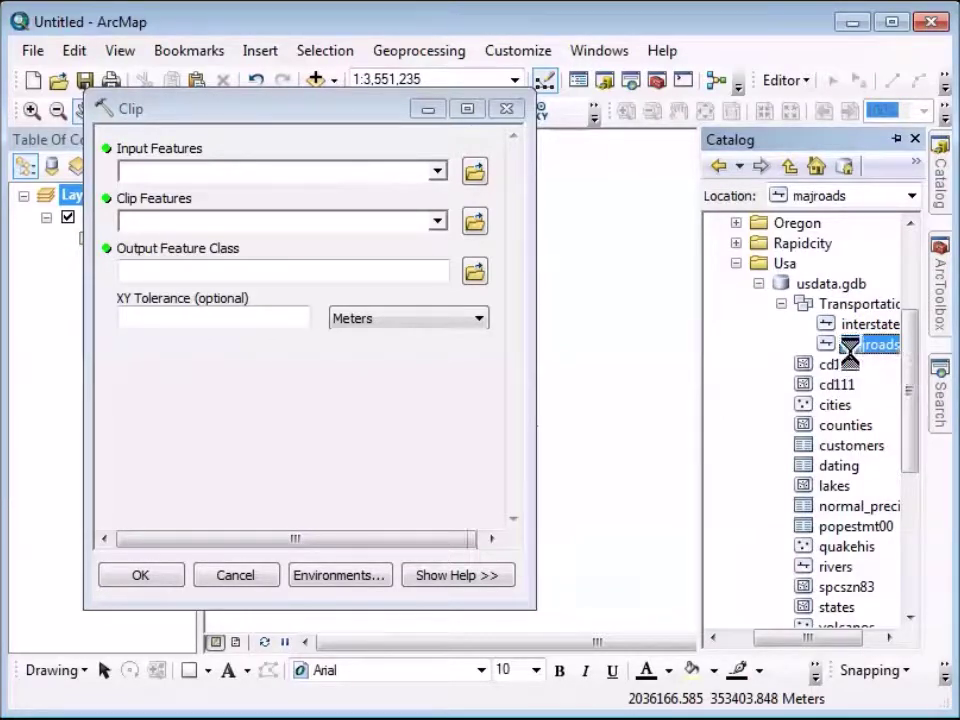
# Set the njdistricts feature class from NewJersey.gdb as the clip features
pyautogui.moveTo(912, 340); pyautogui.dragTo(914, 436)
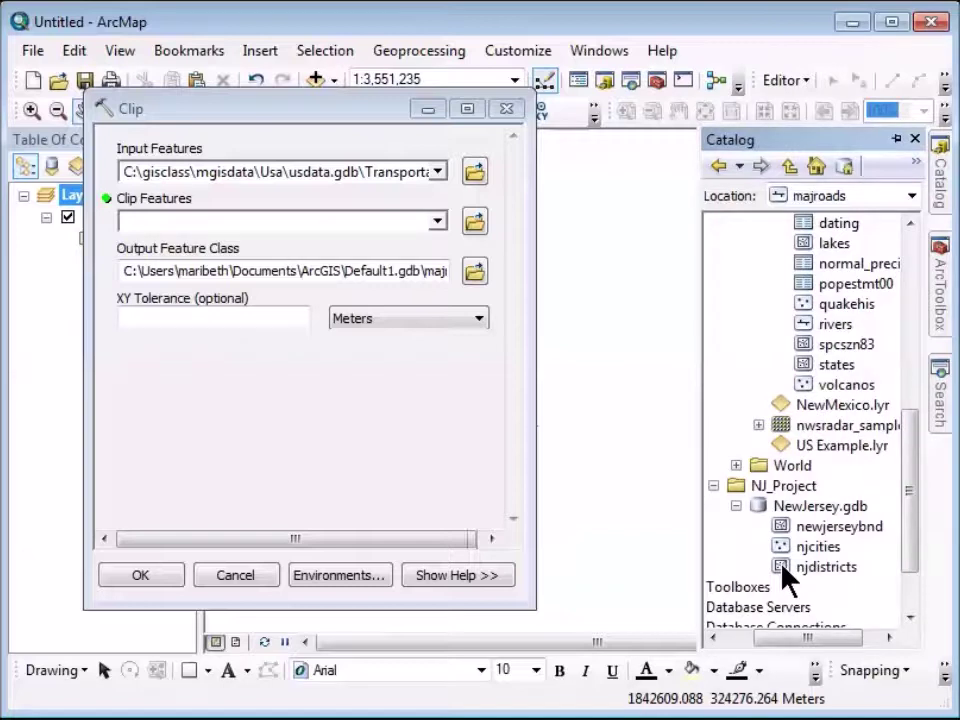
pyautogui.moveTo(782, 566); pyautogui.dragTo(358, 224)
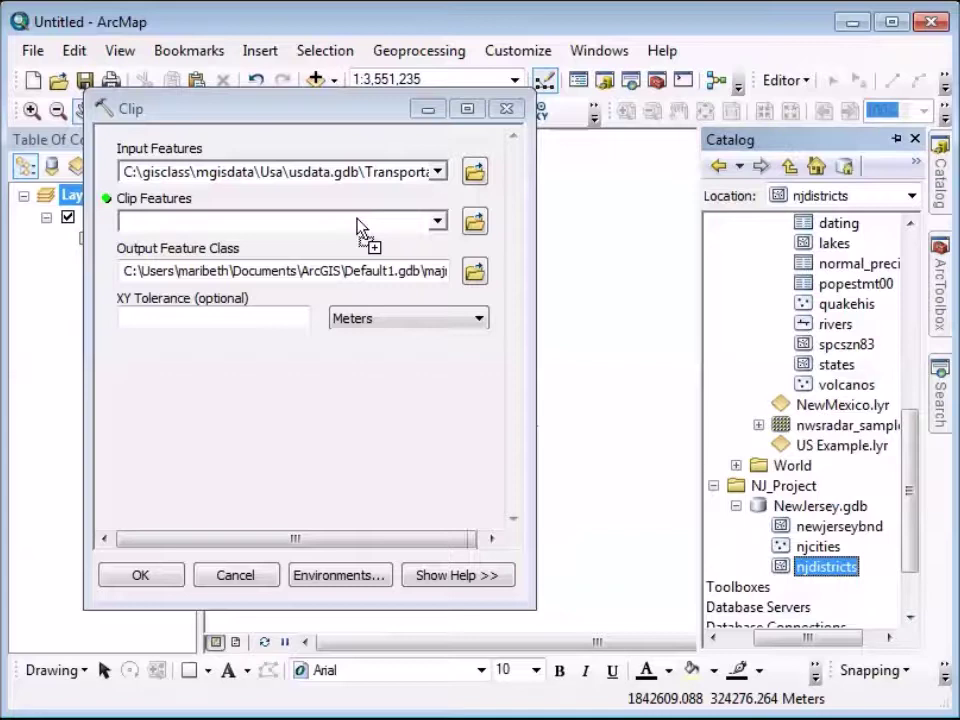
pyautogui.moveTo(358, 224); pyautogui.dragTo(362, 228)
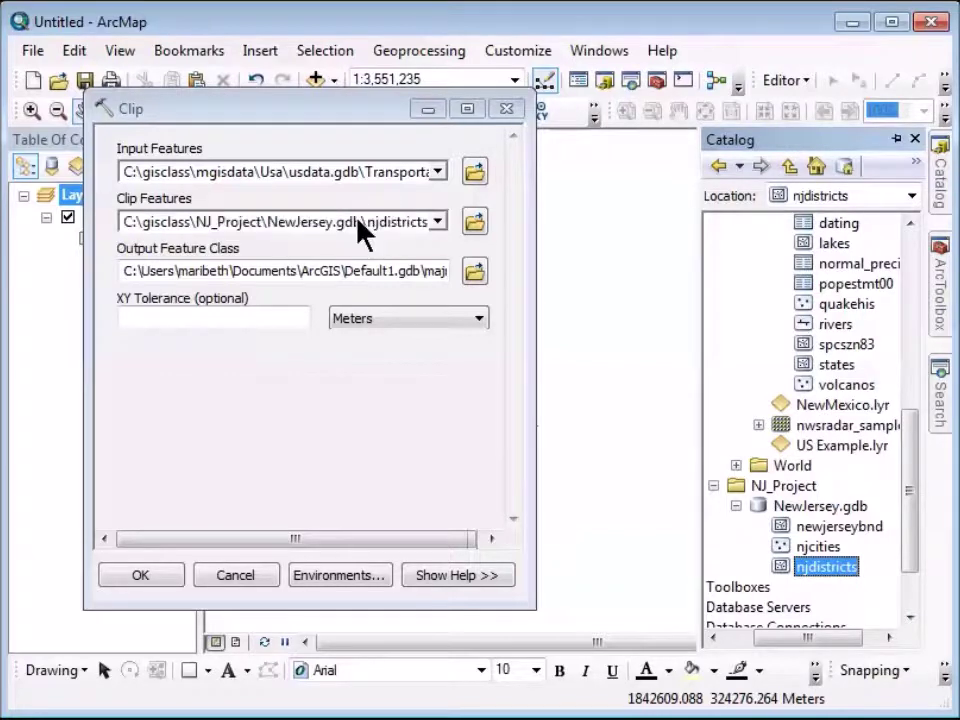
# Set the clip output to a feature class named majroadclip in C:\gisclass\NJ_Project\NewJersey.gdb and run the clip
pyautogui.click(472, 271)
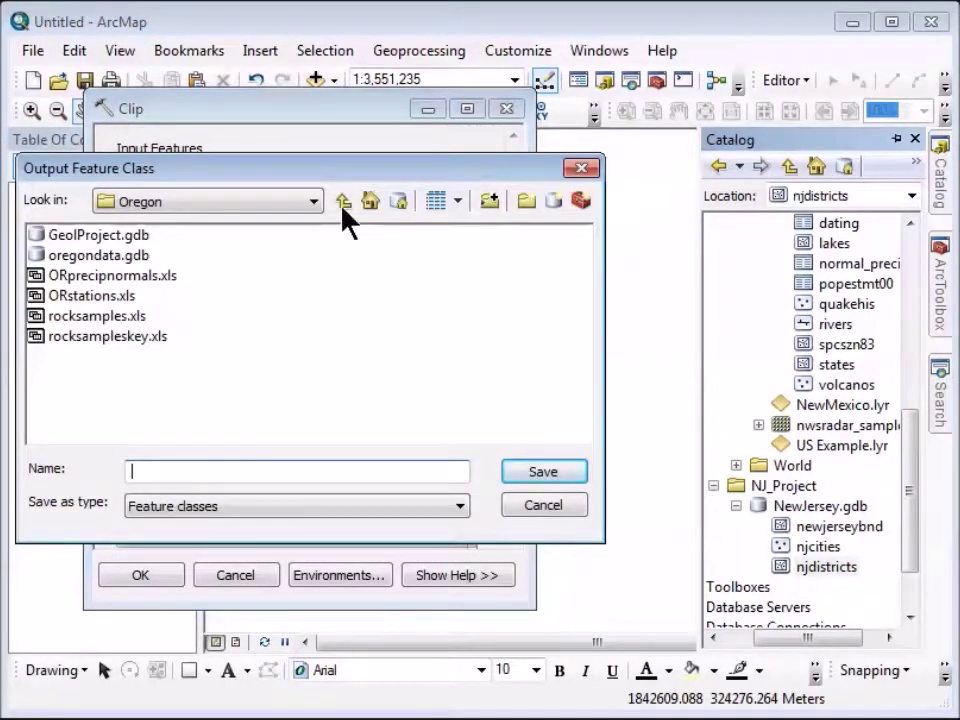
pyautogui.click(313, 201)
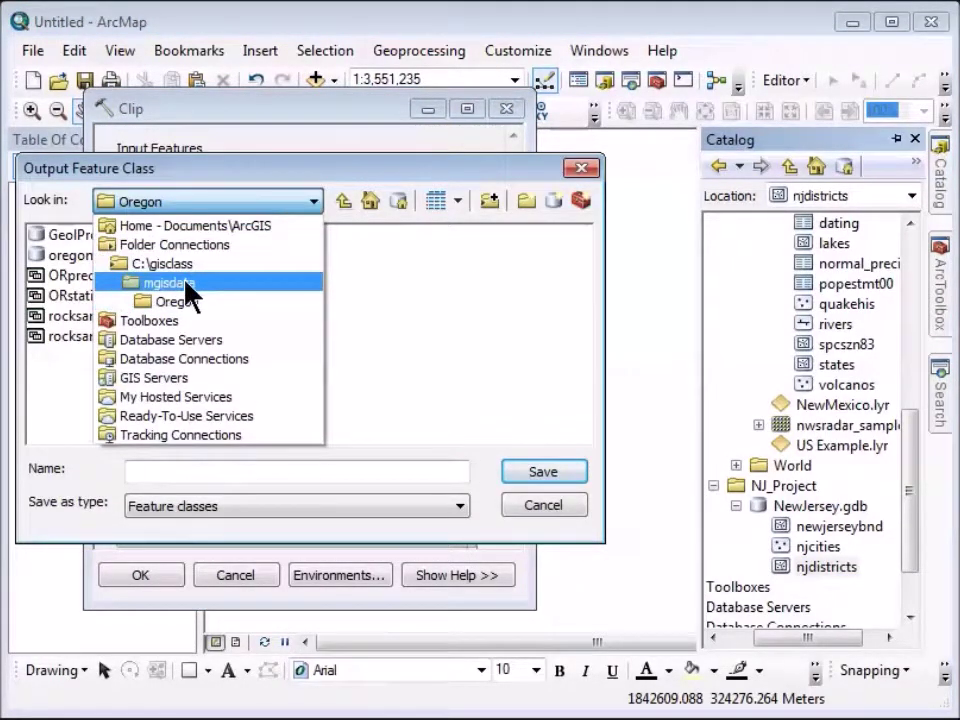
pyautogui.click(167, 264)
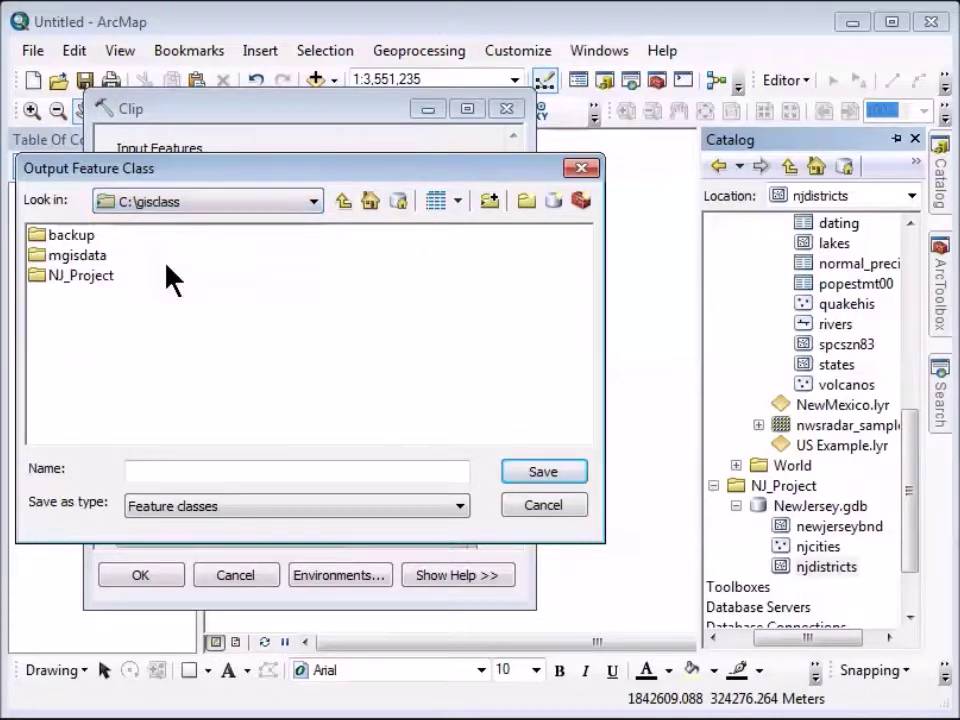
pyautogui.doubleClick(37, 274)
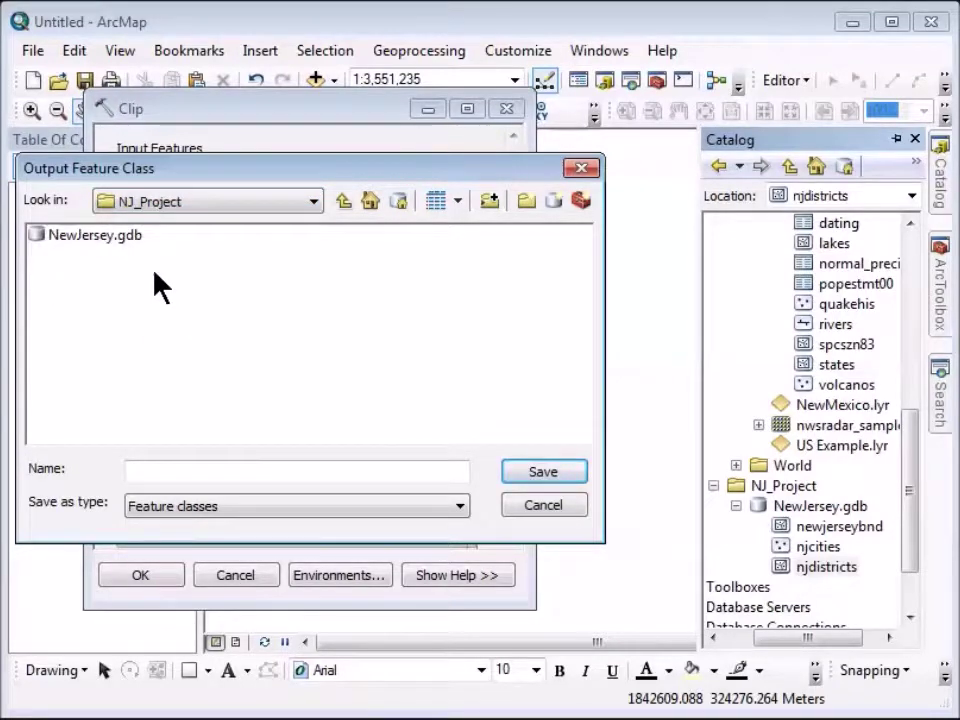
pyautogui.doubleClick(80, 238)
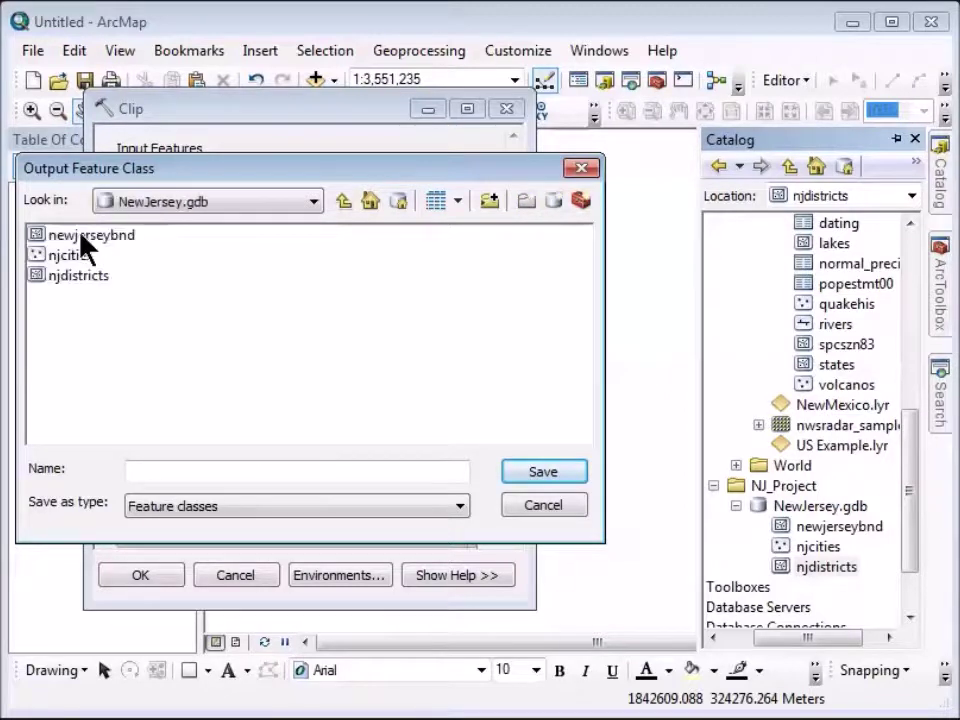
pyautogui.click(215, 469)
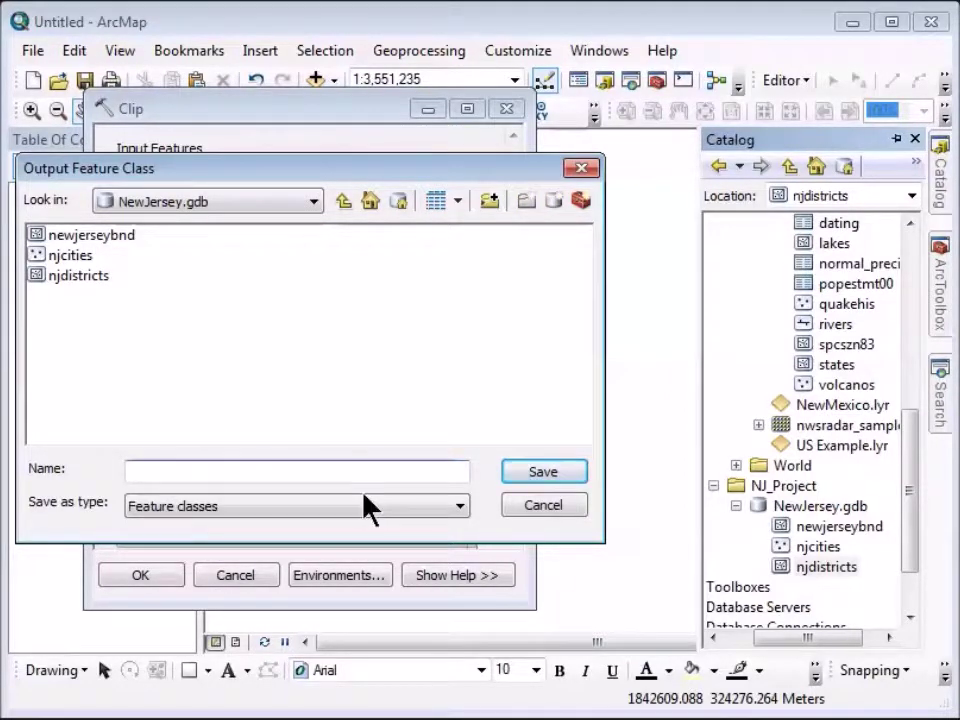
pyautogui.write('majroadclip')
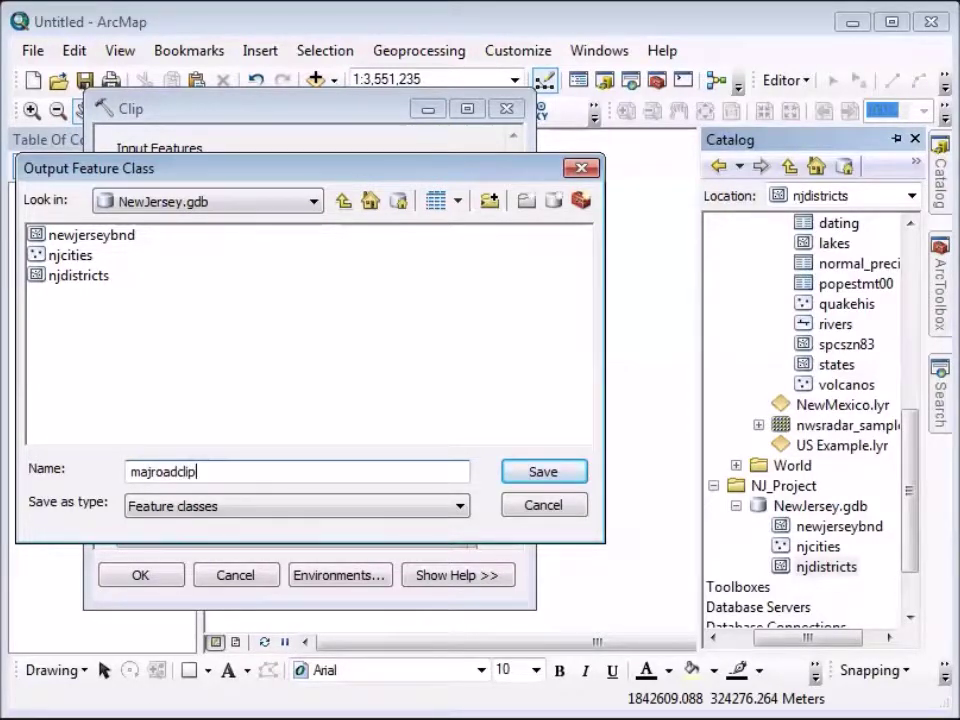
pyautogui.click(540, 477)
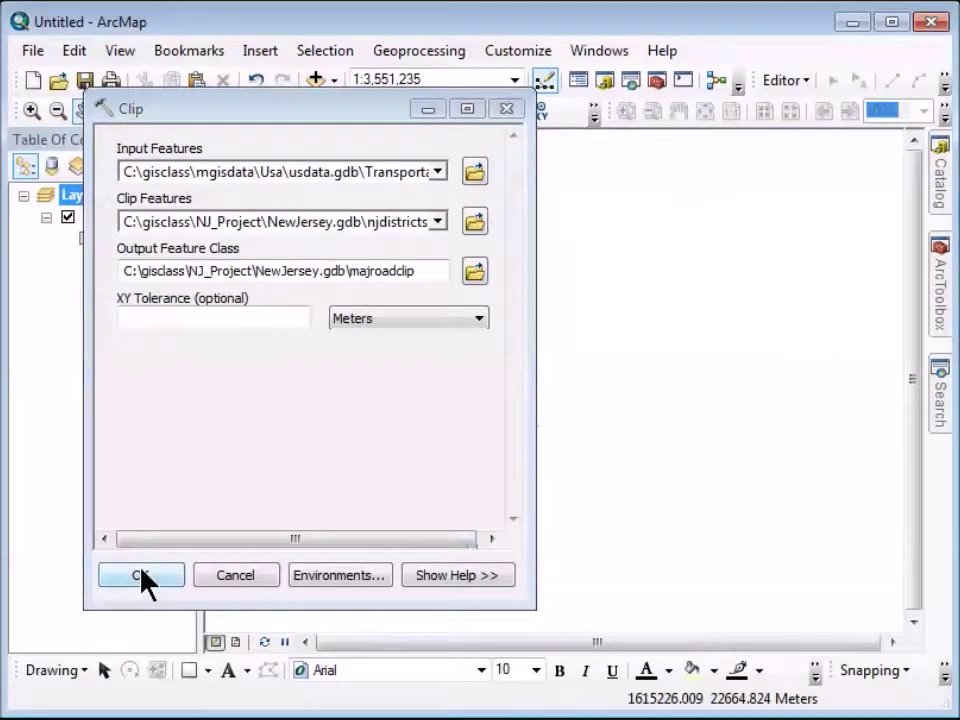
pyautogui.click(141, 577)
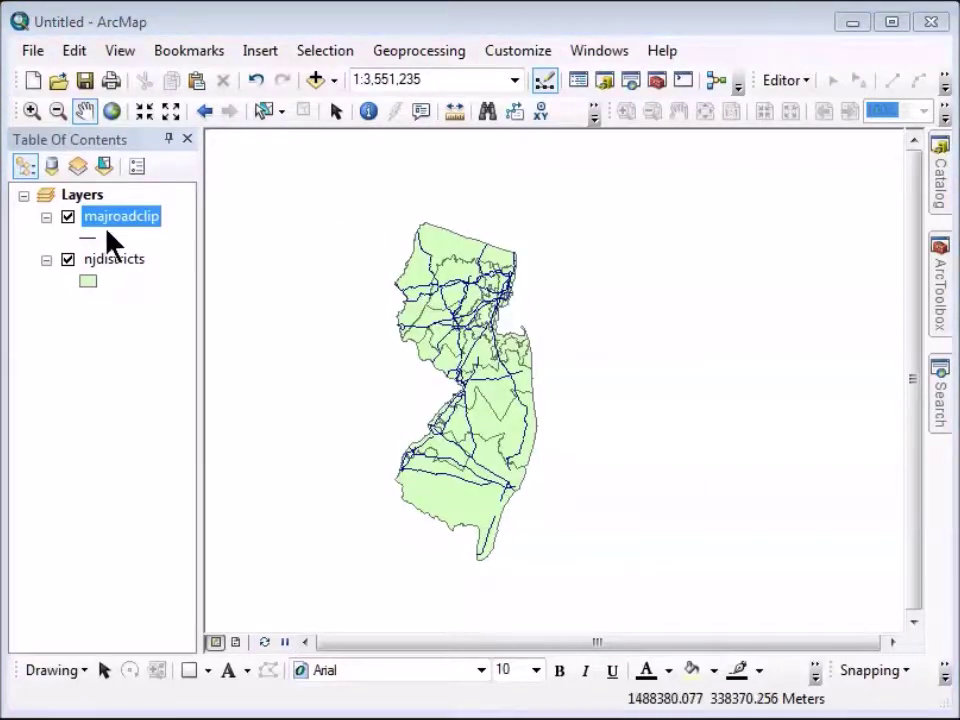
# Set the data frame's coordinate system to the projected system NAD 1983 StatePlane New Jersey FIPS 2900 (Meters)
pyautogui.rightClick(80, 196)
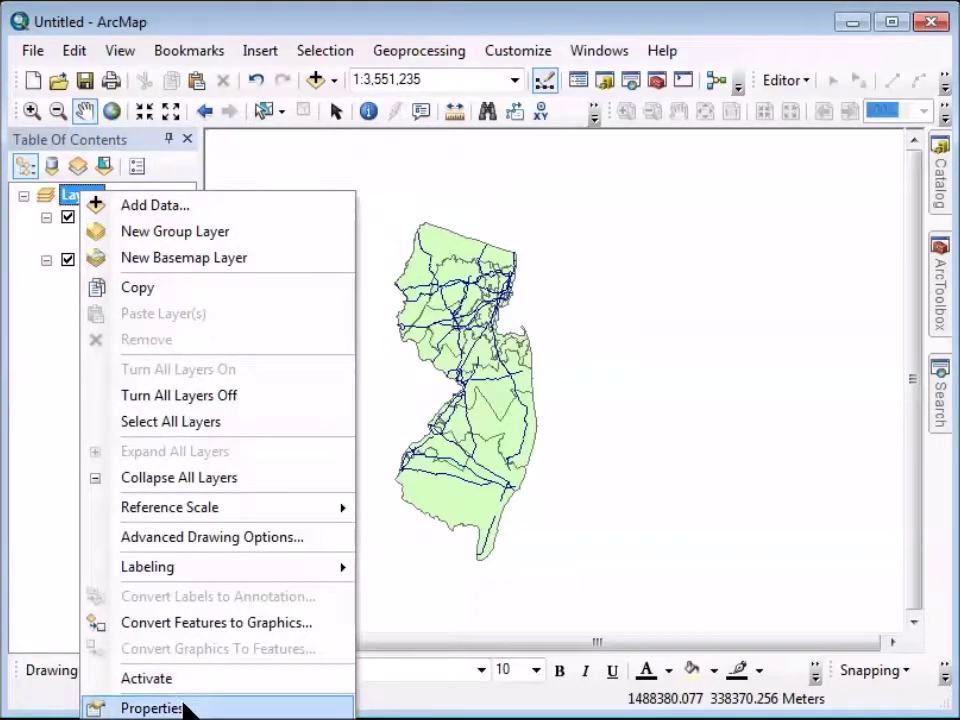
pyautogui.click(185, 707)
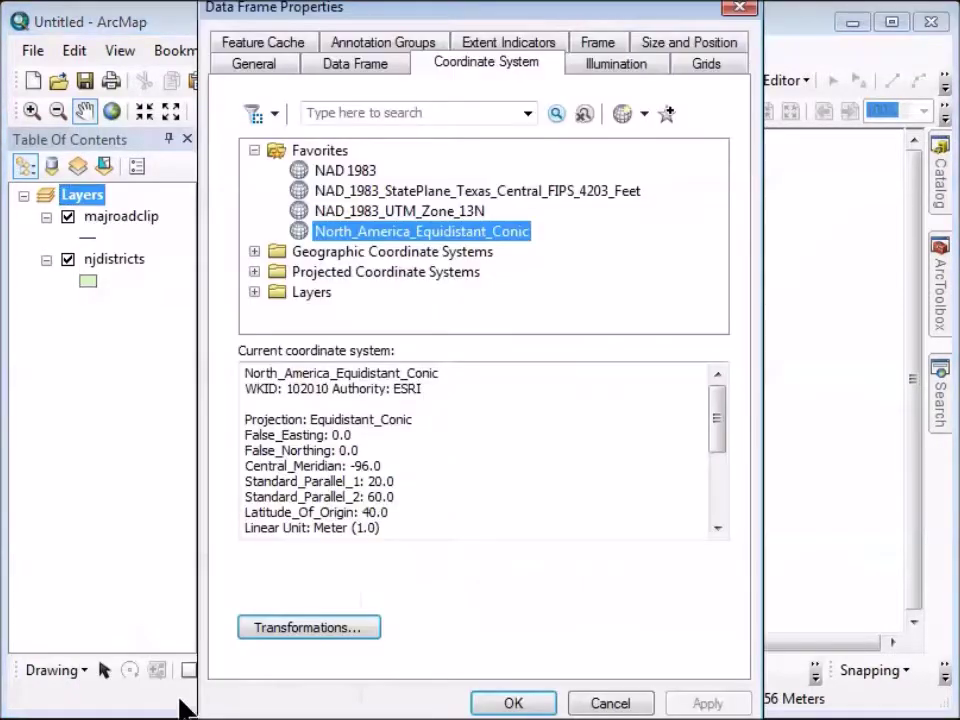
pyautogui.click(464, 68)
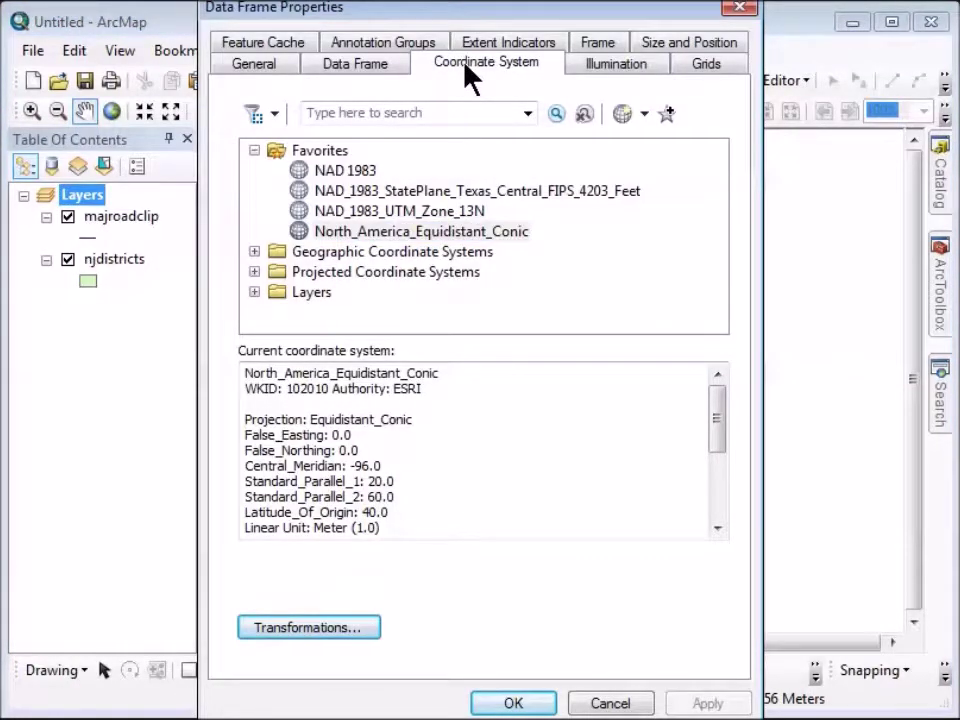
pyautogui.click(254, 272)
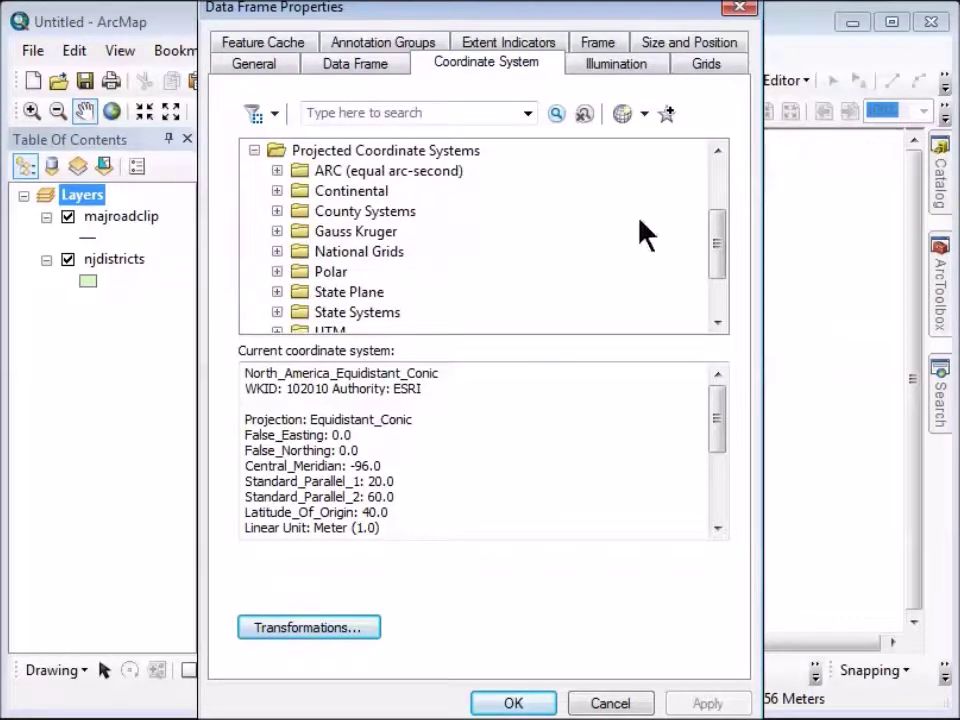
pyautogui.moveTo(714, 221); pyautogui.dragTo(716, 240)
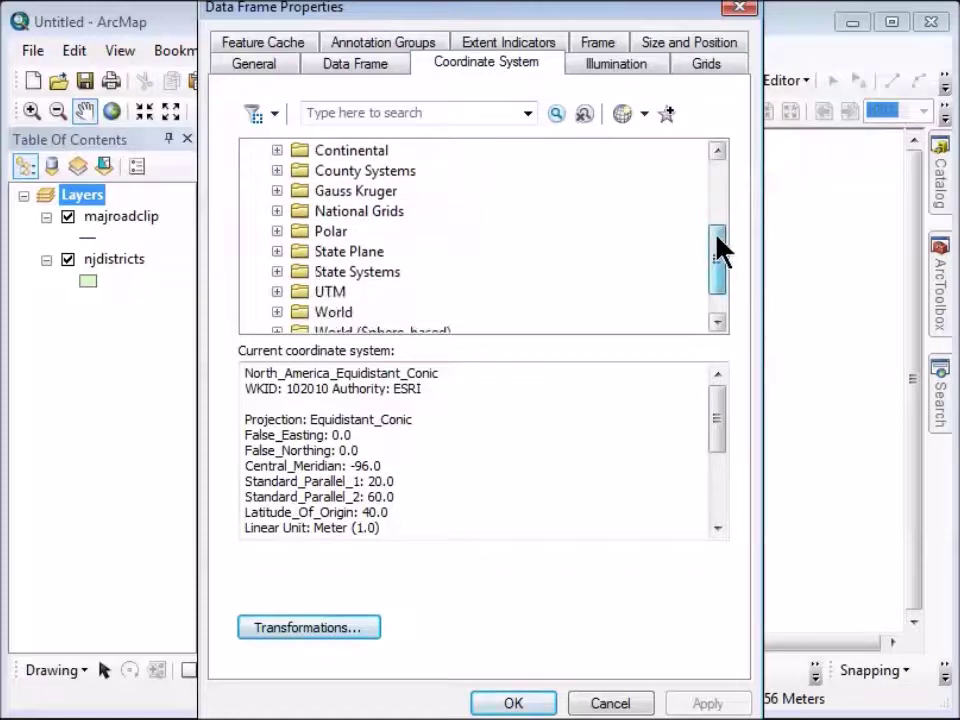
pyautogui.click(277, 251)
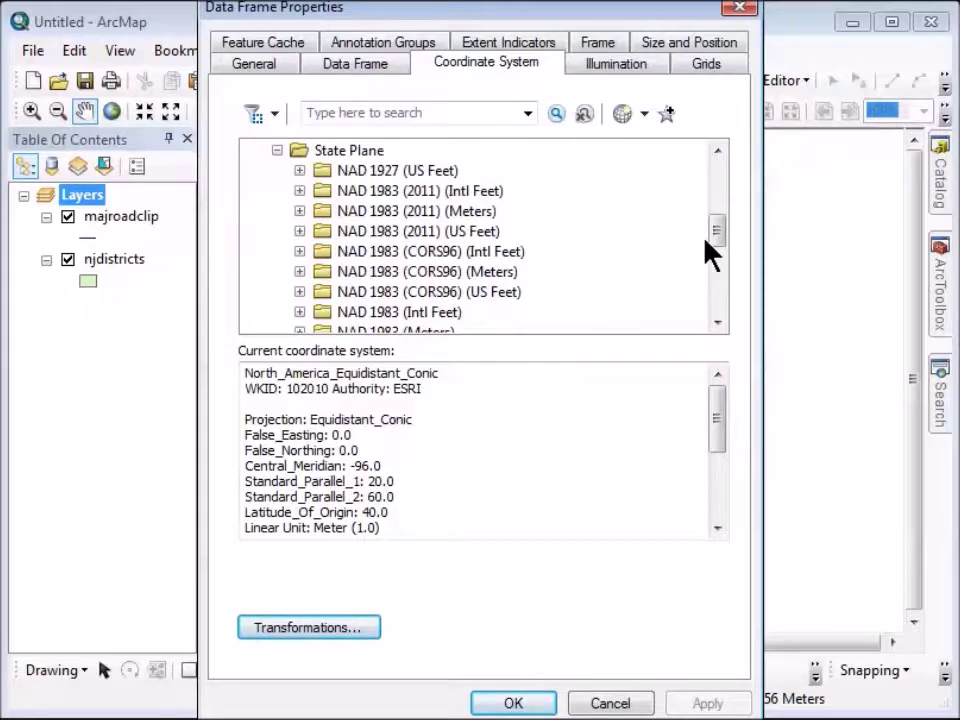
pyautogui.click(717, 323)
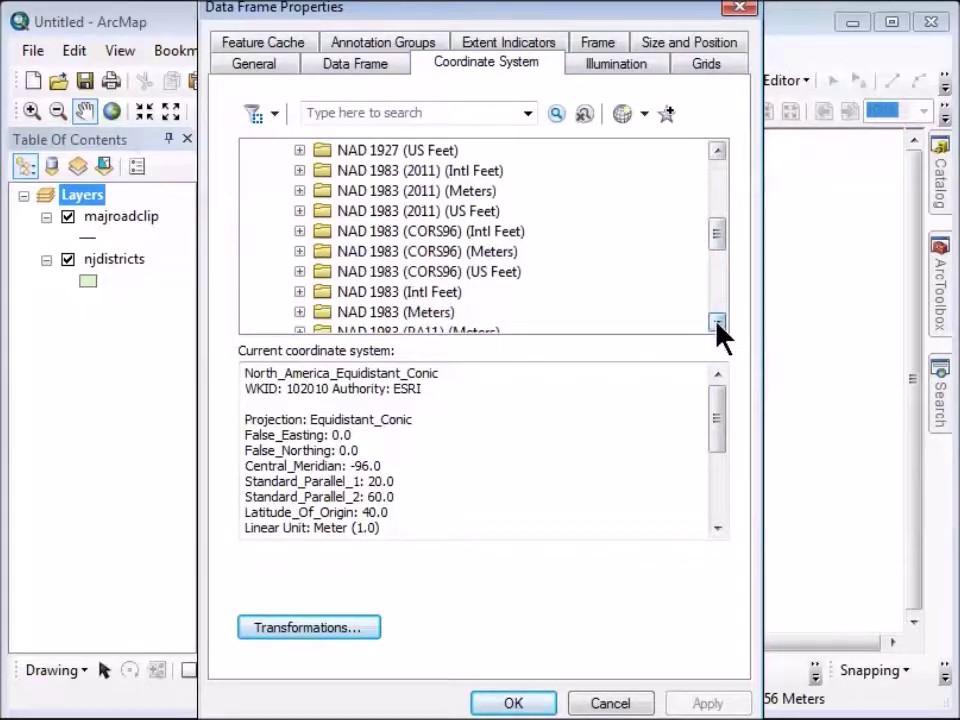
pyautogui.click(717, 323)
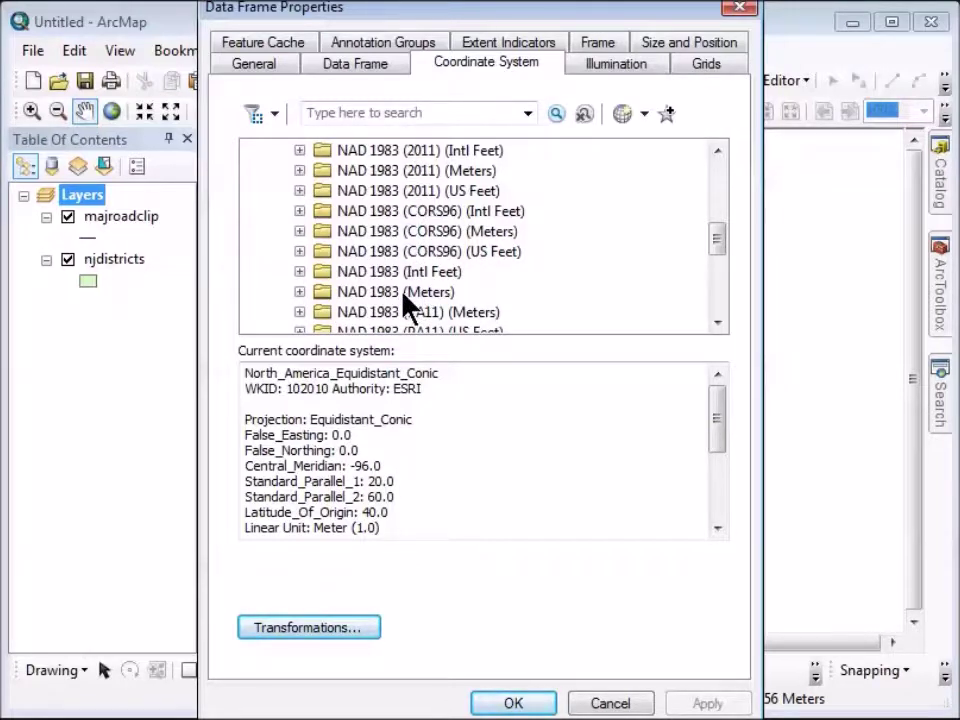
pyautogui.click(300, 291)
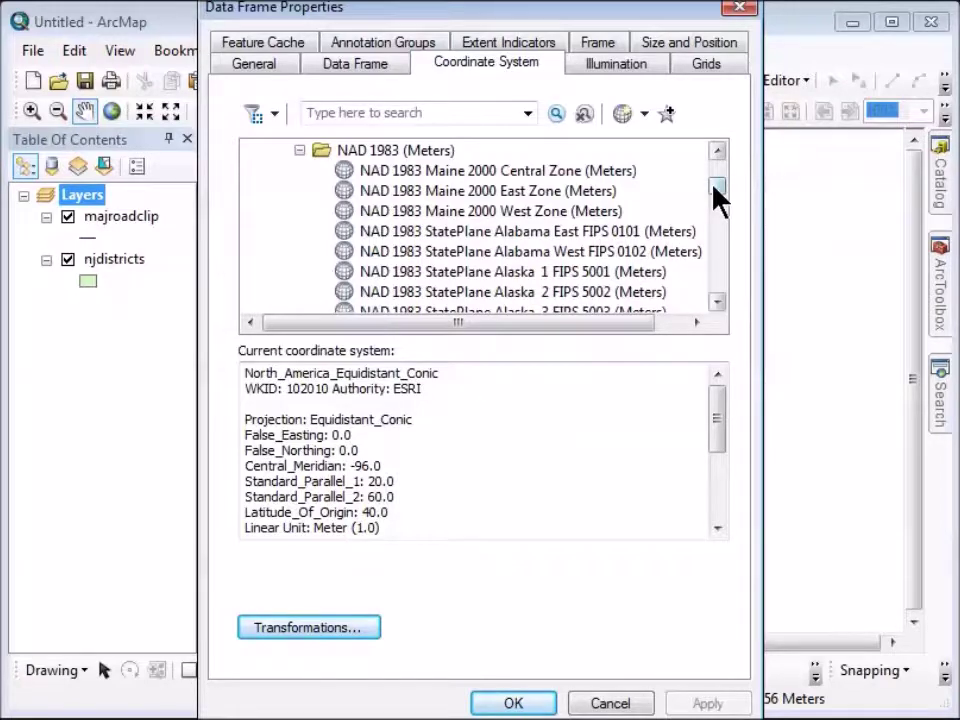
pyautogui.moveTo(714, 195); pyautogui.dragTo(708, 242)
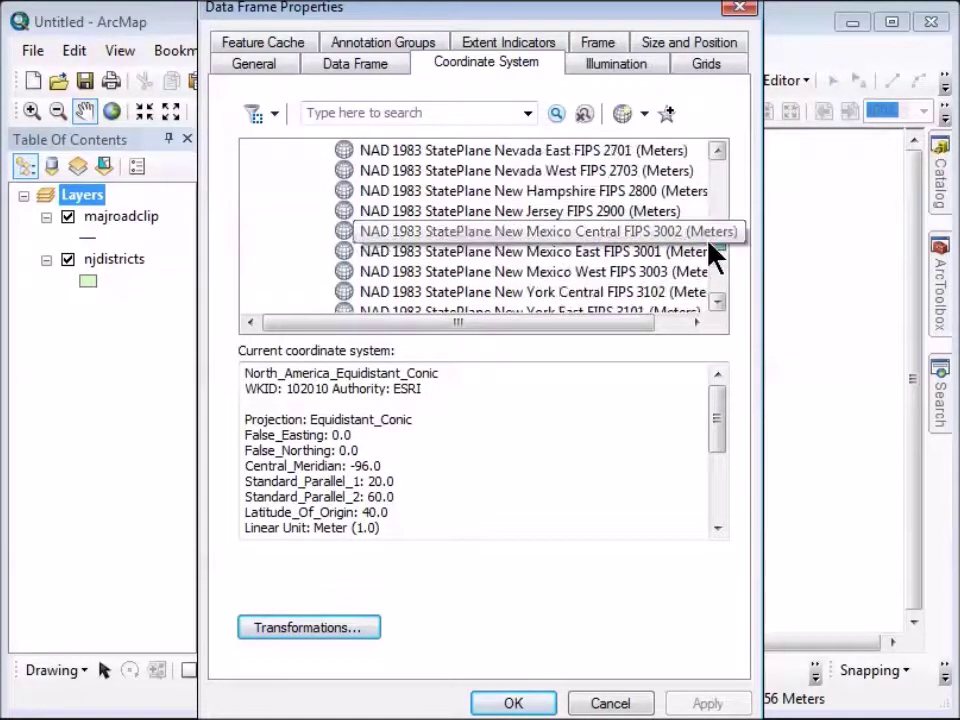
pyautogui.click(540, 212)
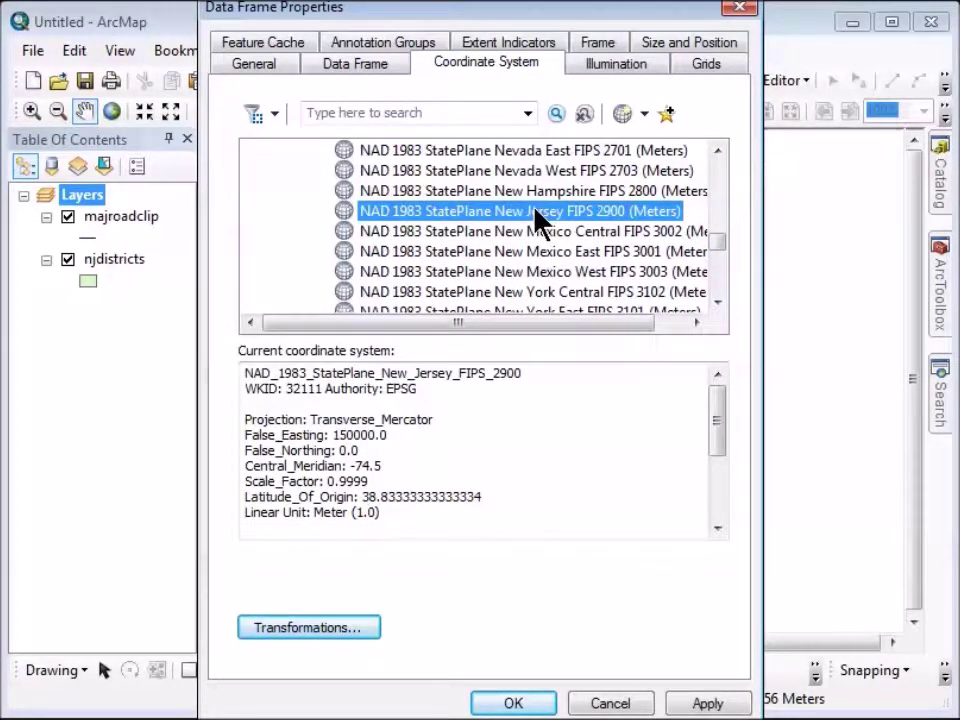
pyautogui.click(510, 703)
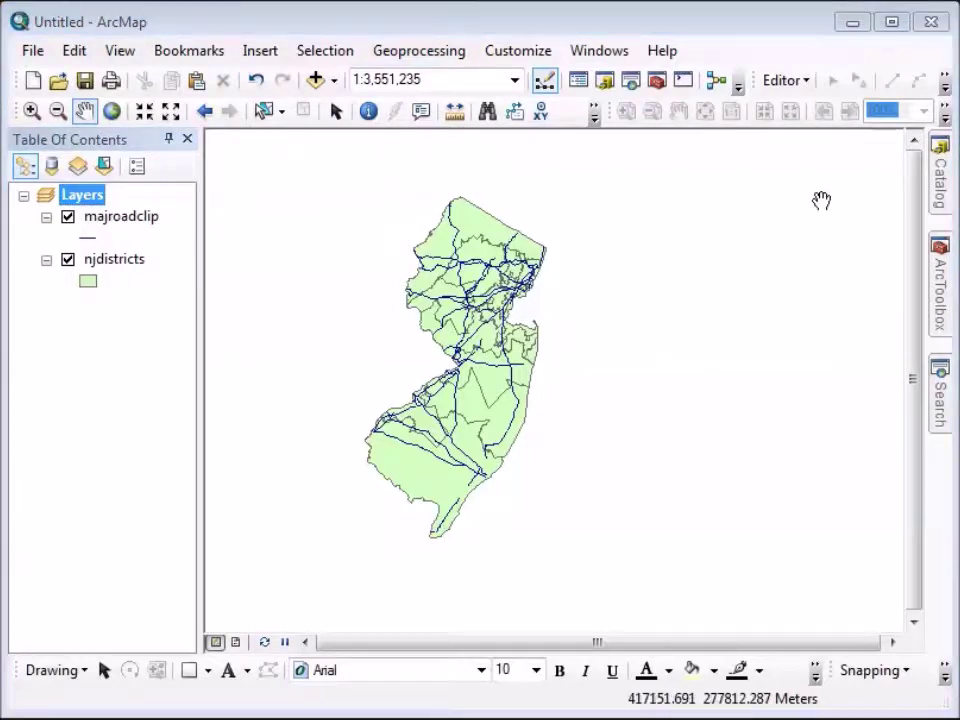
# Add the quakehis feature class from usdata.gdb to the map and review the layer's source coordinate system
pyautogui.click(938, 195)
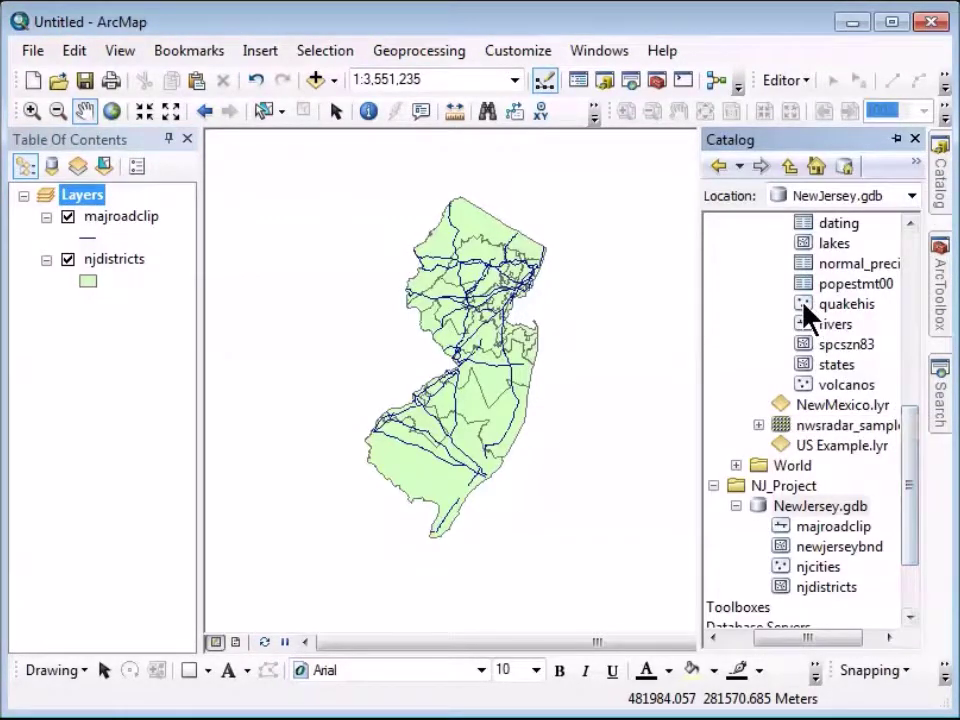
pyautogui.moveTo(808, 316)
pyautogui.mouseDown()
pyautogui.moveTo(690, 285)
pyautogui.moveTo(385, 268)
pyautogui.moveTo(379, 255)
pyautogui.mouseUp()
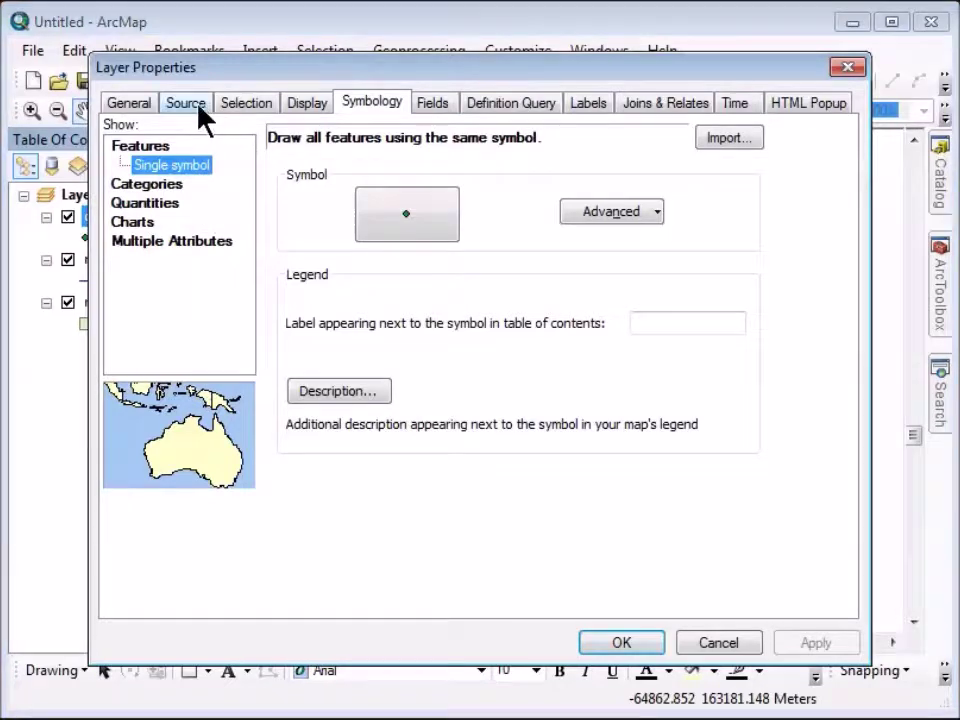
pyautogui.click(192, 106)
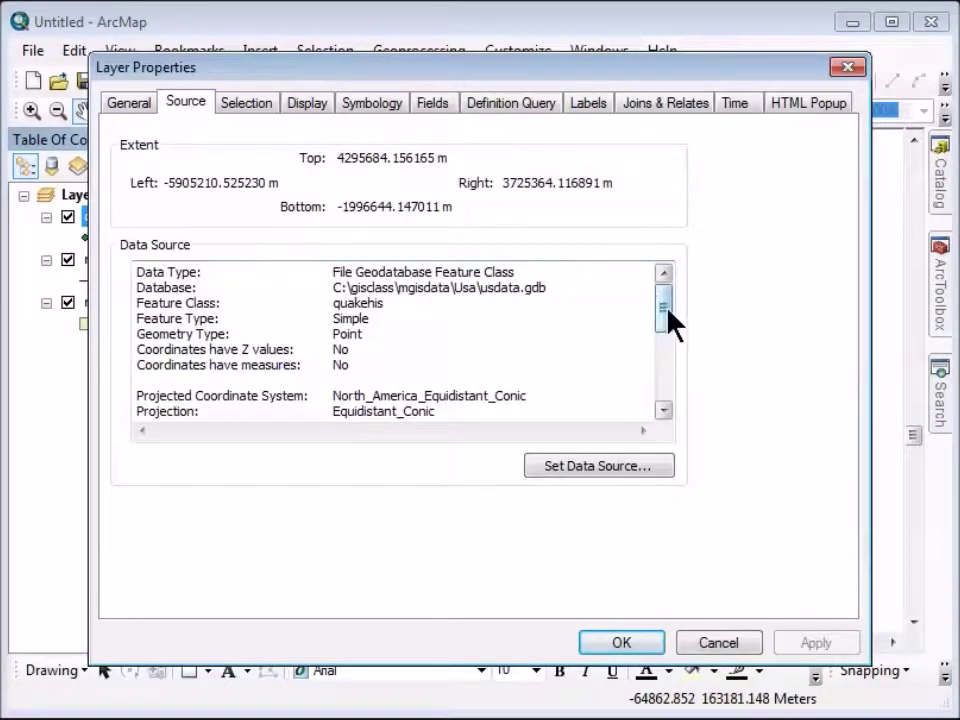
pyautogui.moveTo(668, 310); pyautogui.dragTo(667, 330)
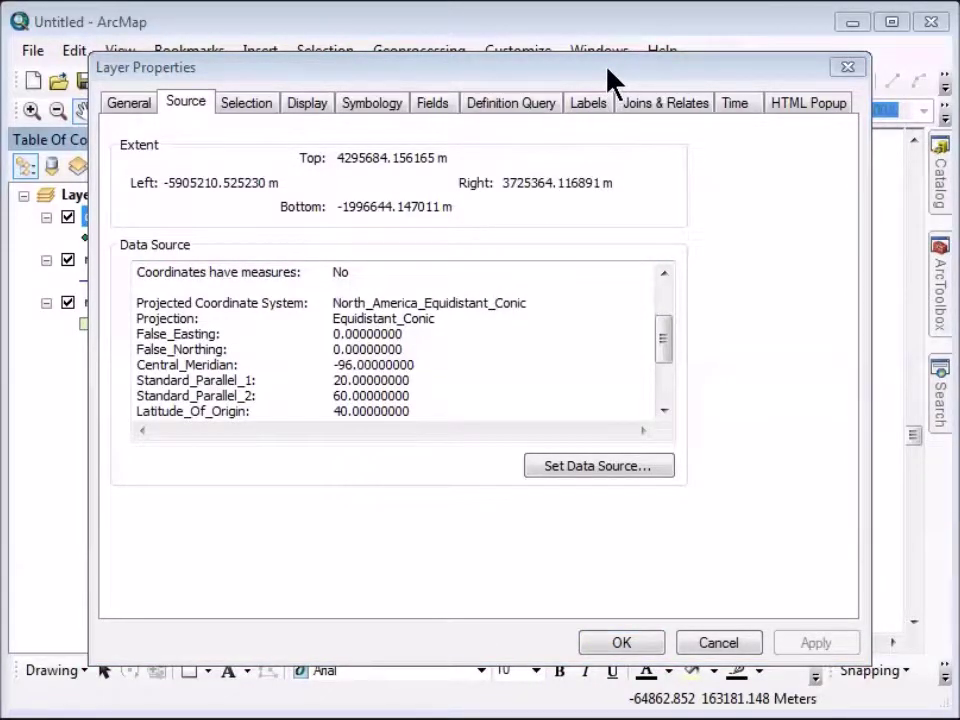
pyautogui.click(846, 68)
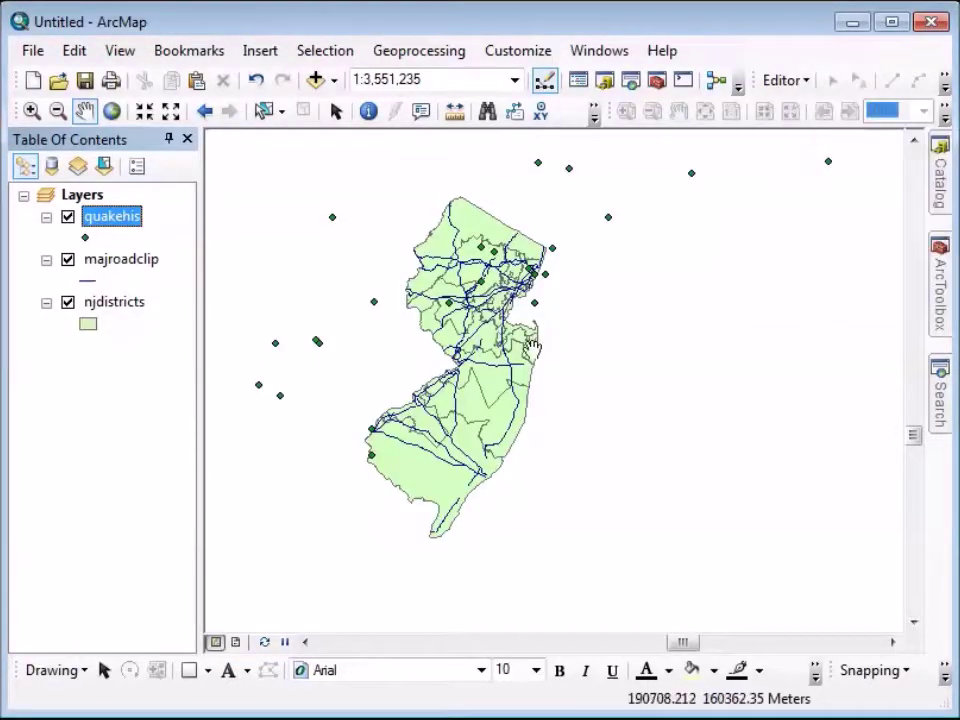
# Select the records in the quakehis attribute table where STATE = 'NJ'
pyautogui.rightClick(110, 226)
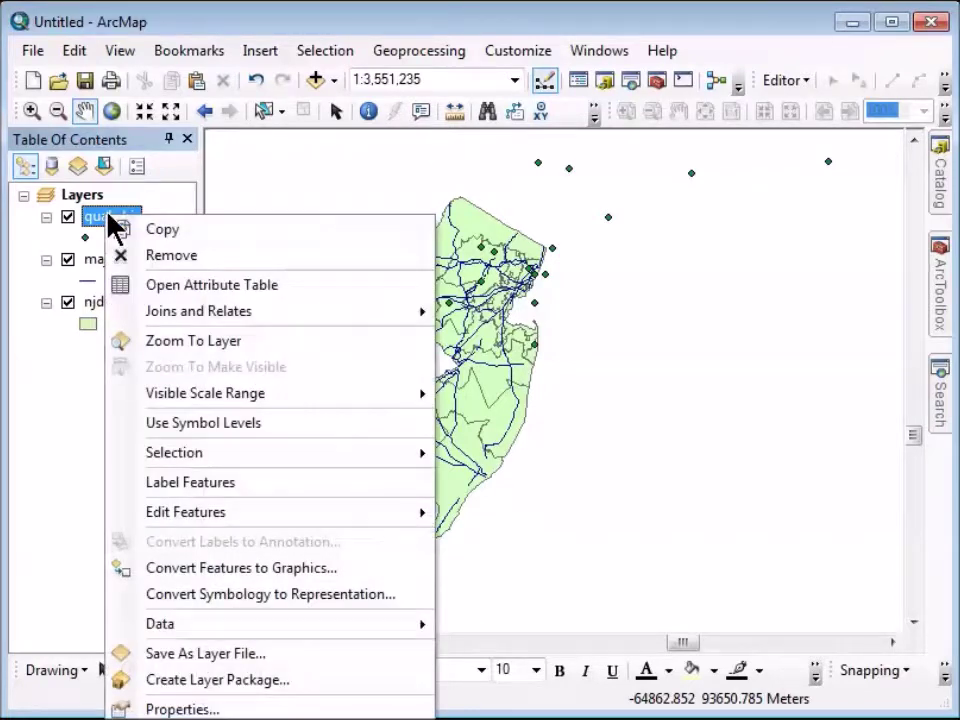
pyautogui.click(163, 290)
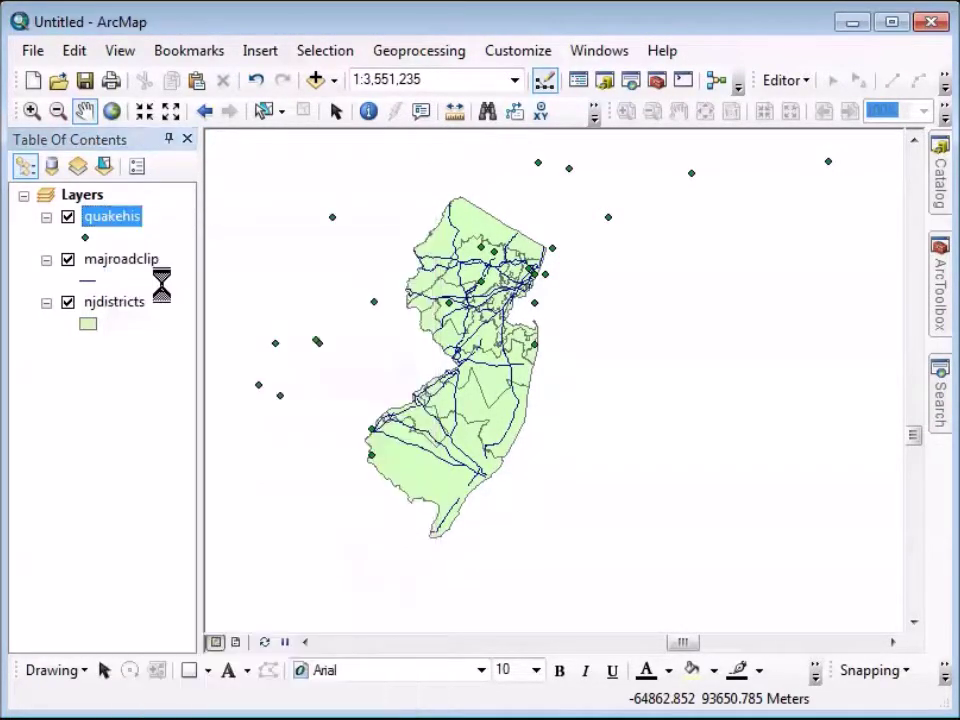
pyautogui.moveTo(270, 5); pyautogui.dragTo(364, 154)
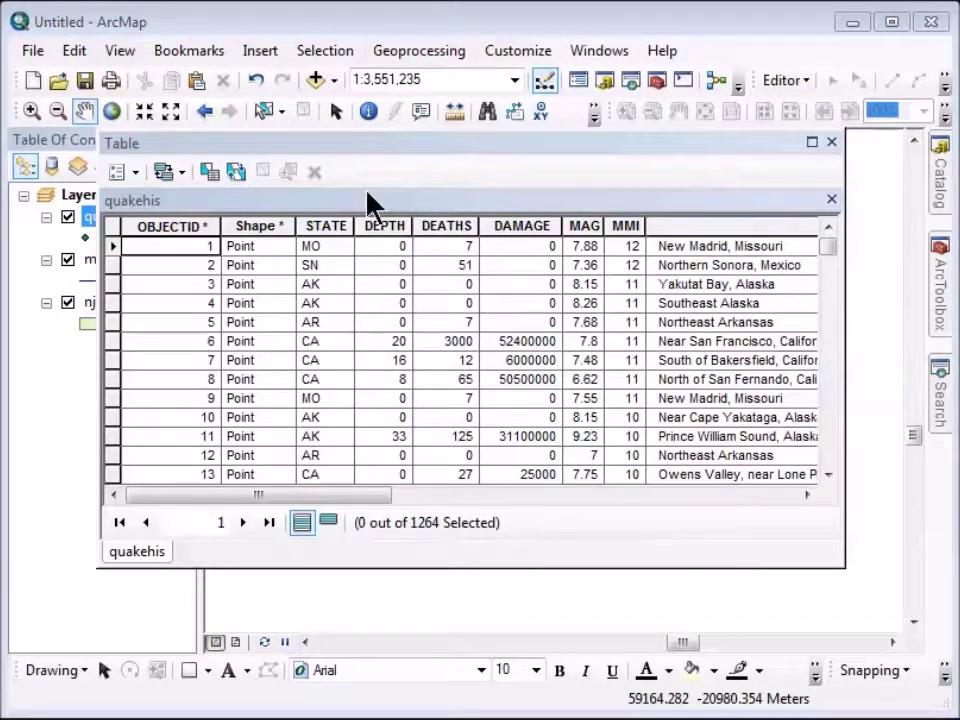
pyautogui.click(210, 173)
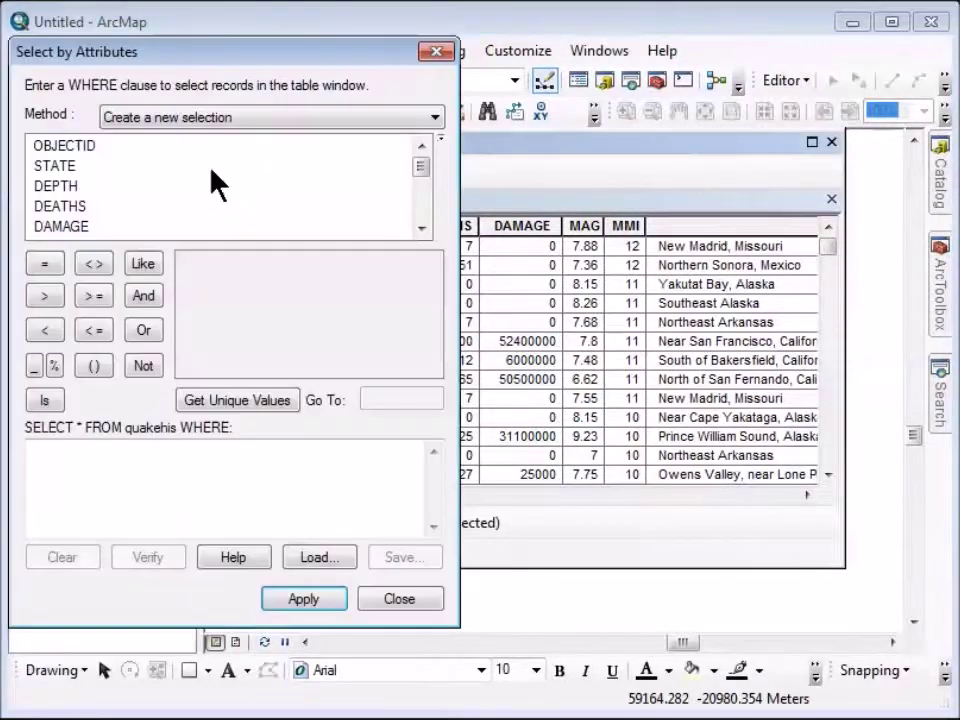
pyautogui.moveTo(197, 66); pyautogui.dragTo(221, 60)
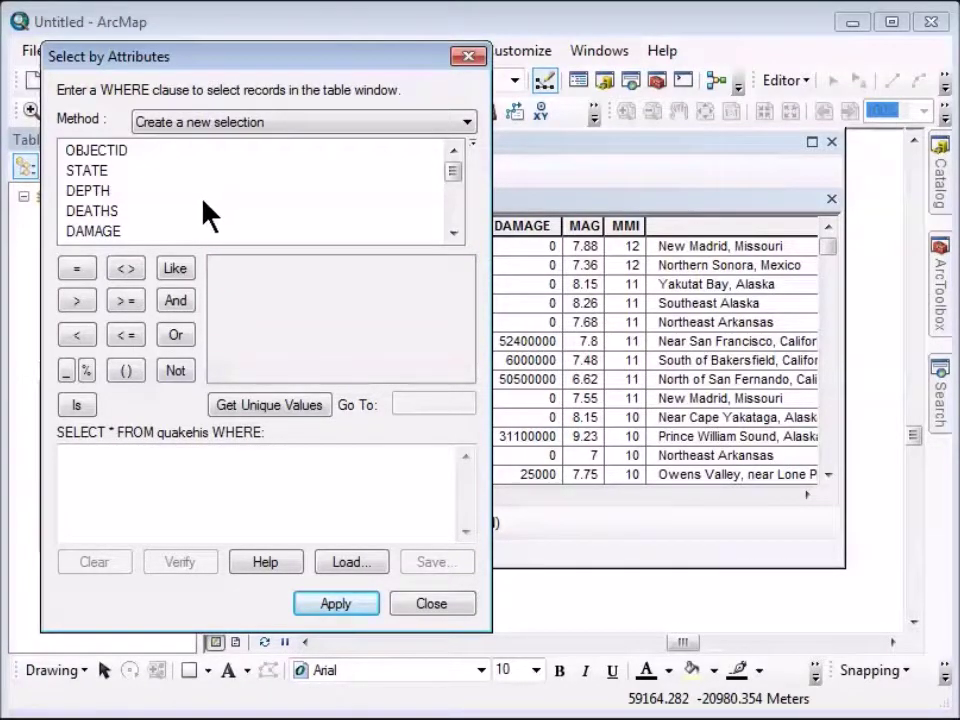
pyautogui.doubleClick(89, 172)
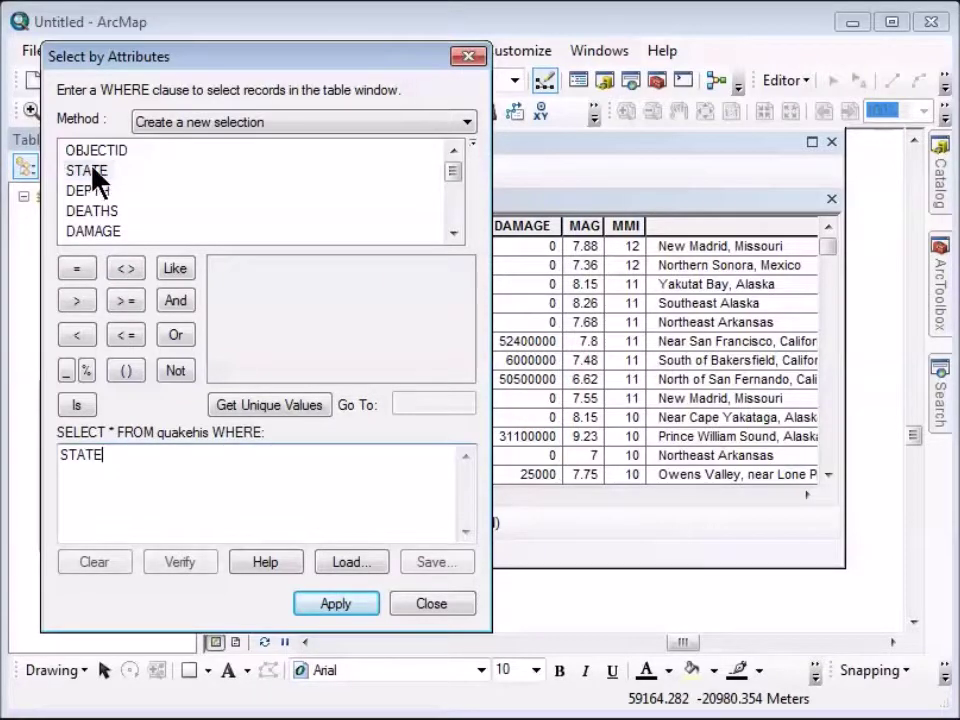
pyautogui.click(72, 266)
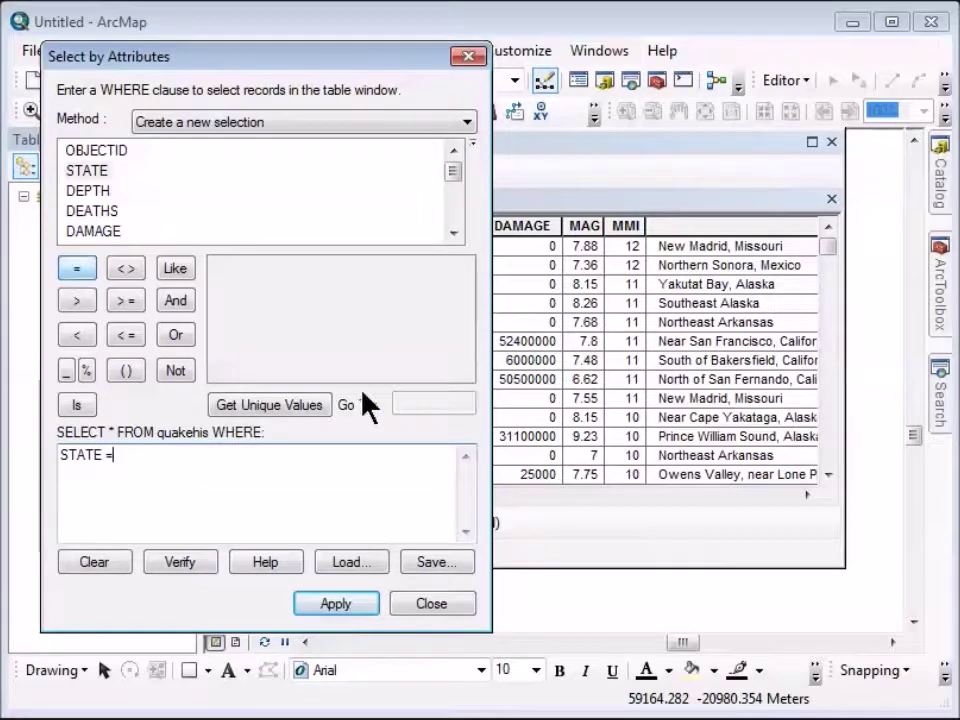
pyautogui.click(305, 404)
pyautogui.moveTo(468, 296); pyautogui.dragTo(466, 327)
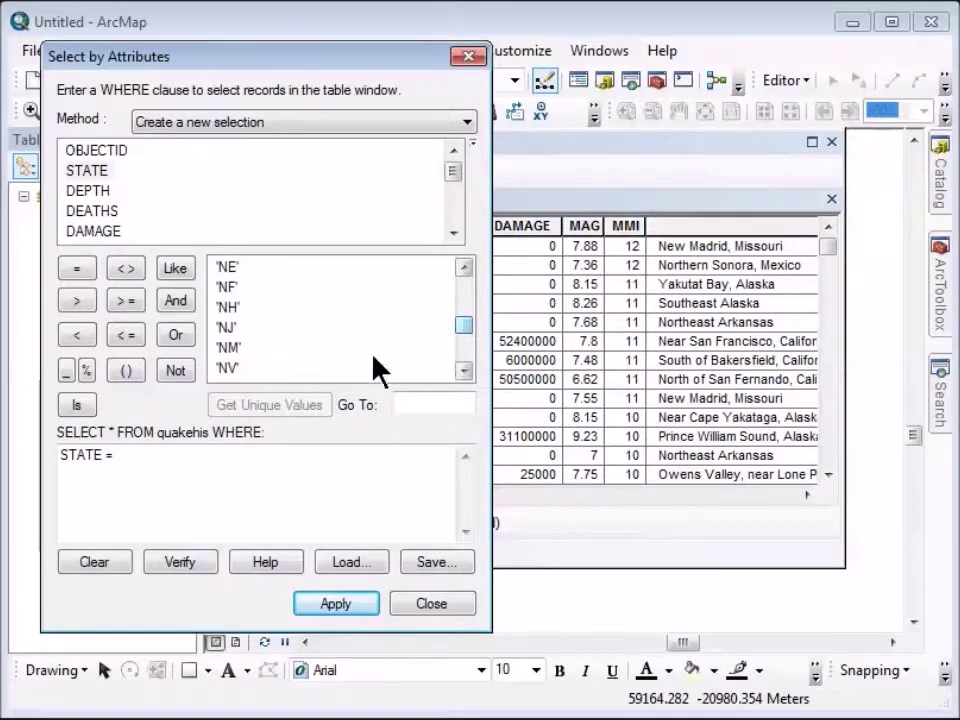
pyautogui.doubleClick(225, 329)
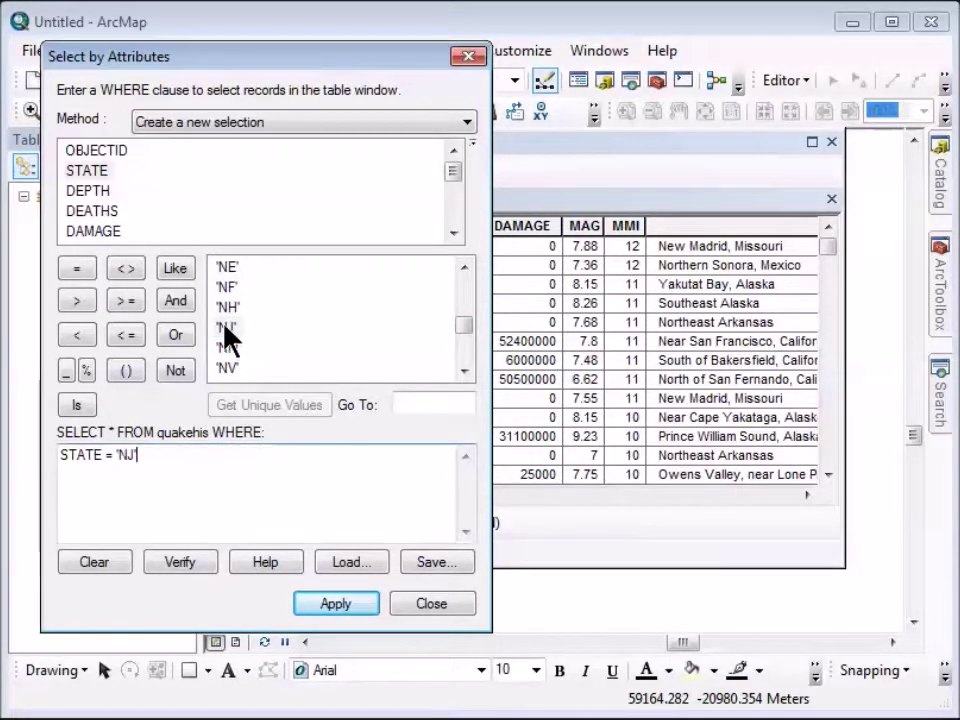
pyautogui.click(336, 605)
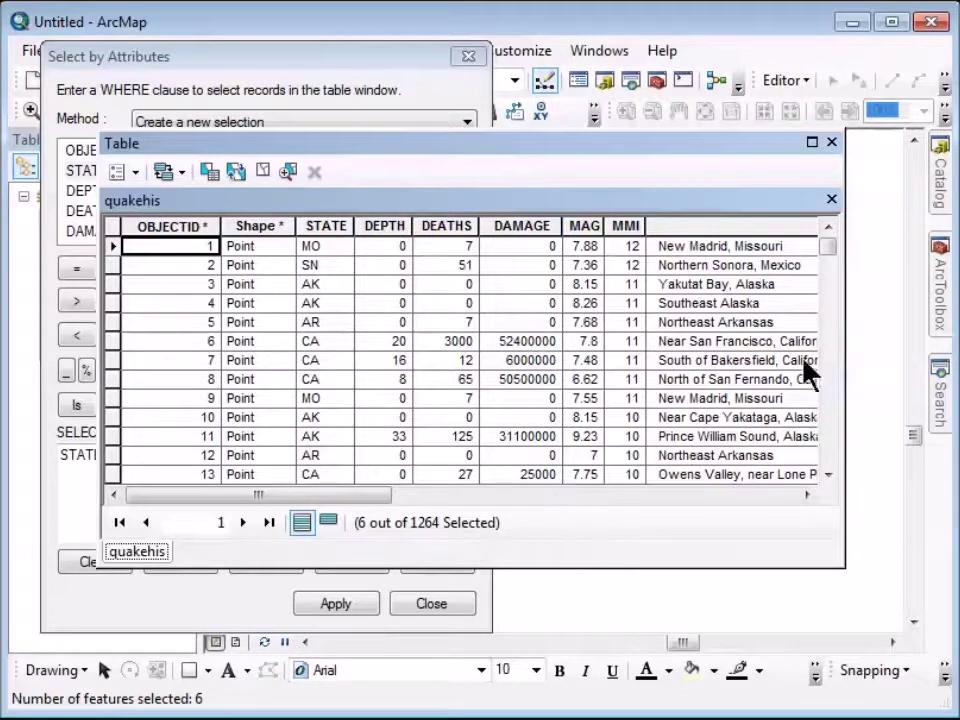
pyautogui.click(834, 143)
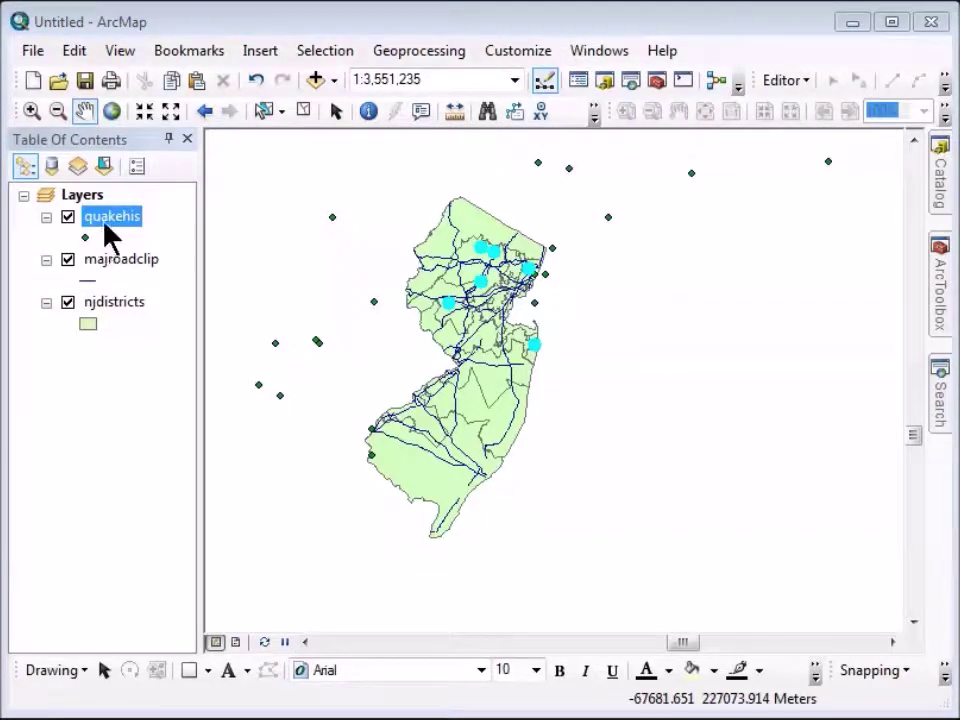
# Export the selected quakehis features in the data frame's coordinate system to njquakes_sp in C:\gisclass\NJ_Project\NewJersey.gdb and add the result to the map
pyautogui.rightClick(106, 223)
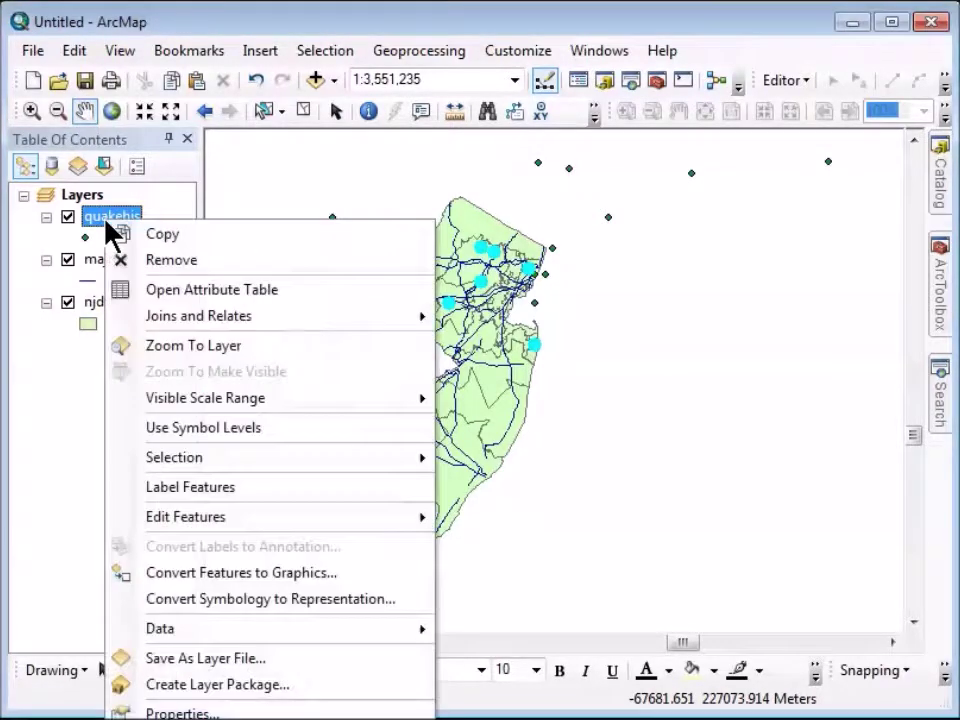
pyautogui.moveTo(195, 636)
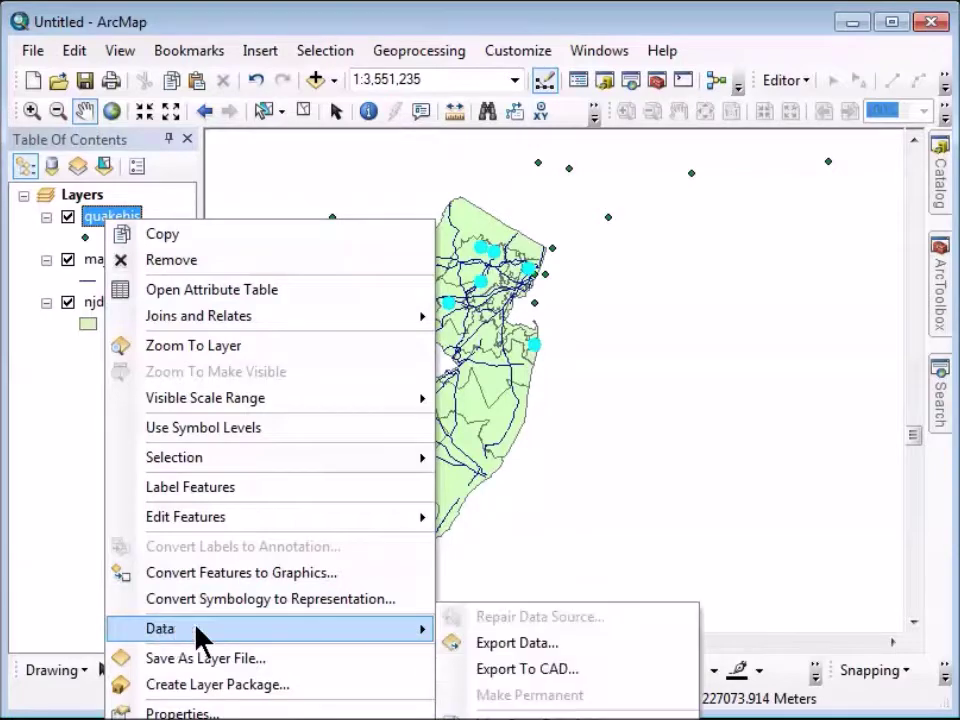
pyautogui.click(536, 645)
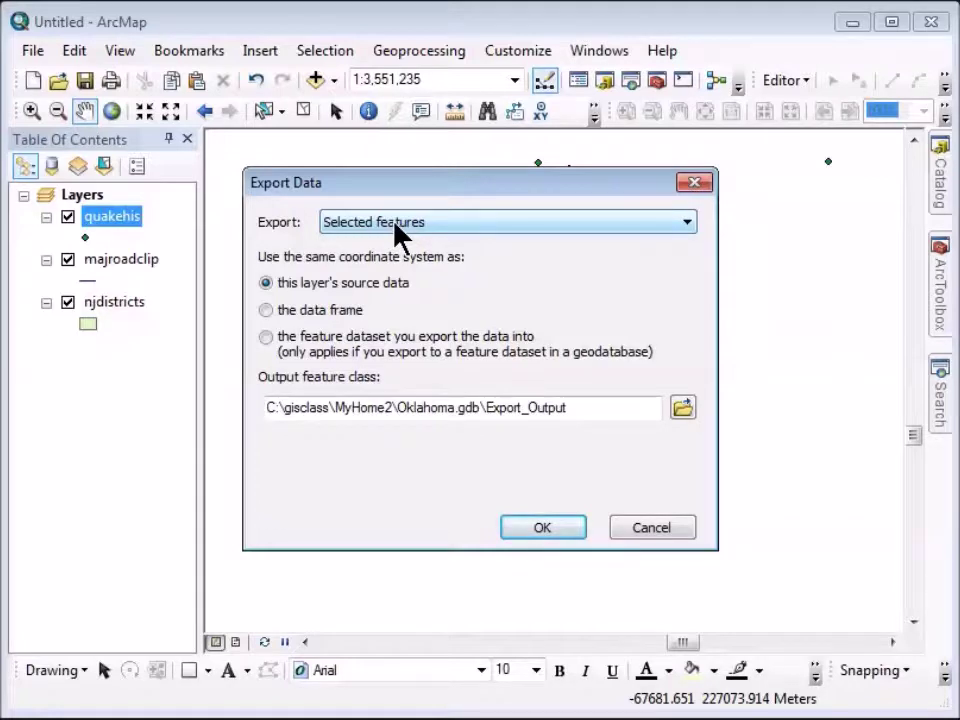
pyautogui.click(266, 311)
pyautogui.click(683, 410)
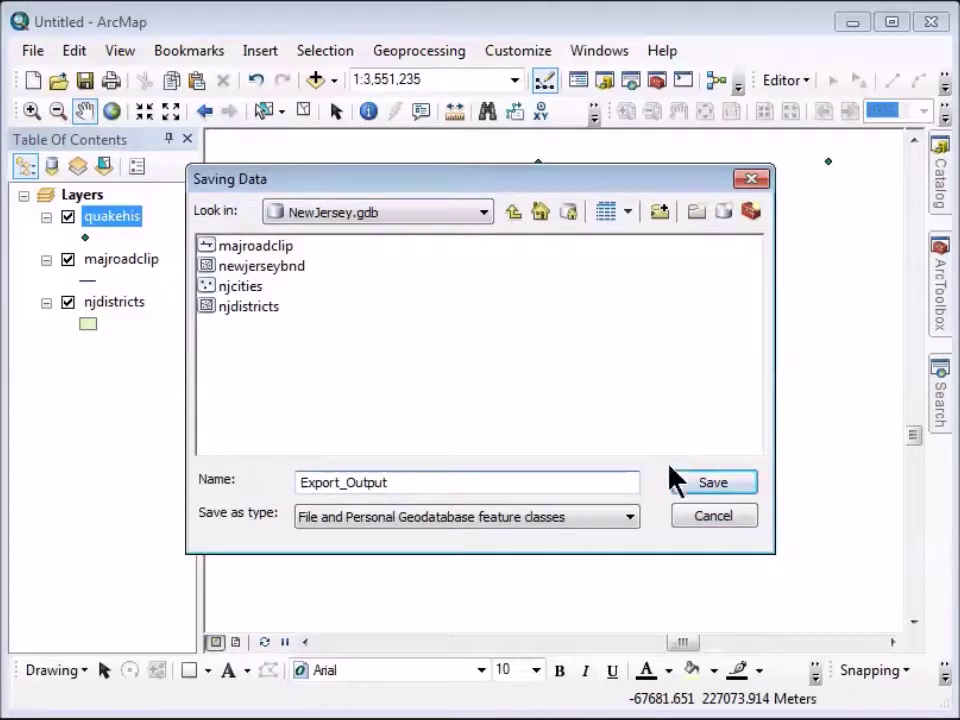
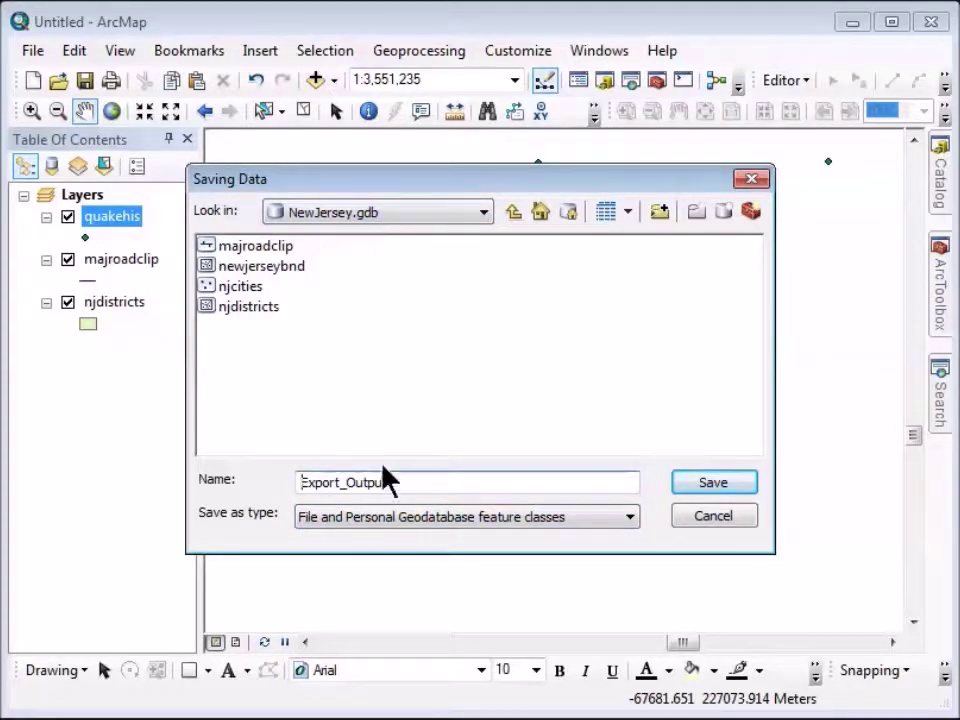
pyautogui.moveTo(396, 482); pyautogui.dragTo(264, 482)
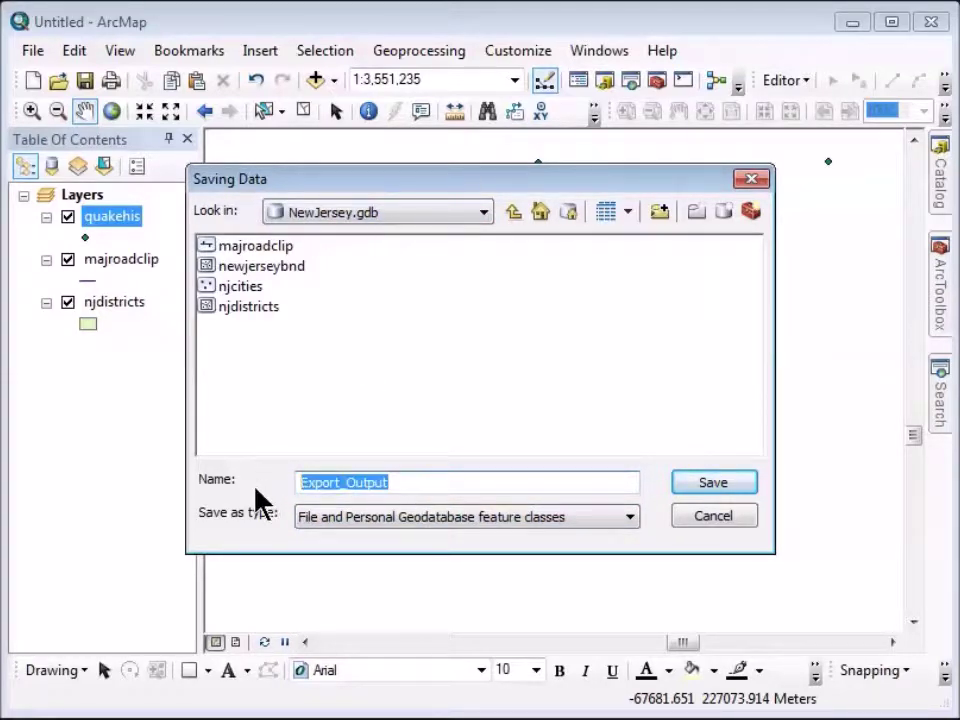
pyautogui.write('njquakes_sp')
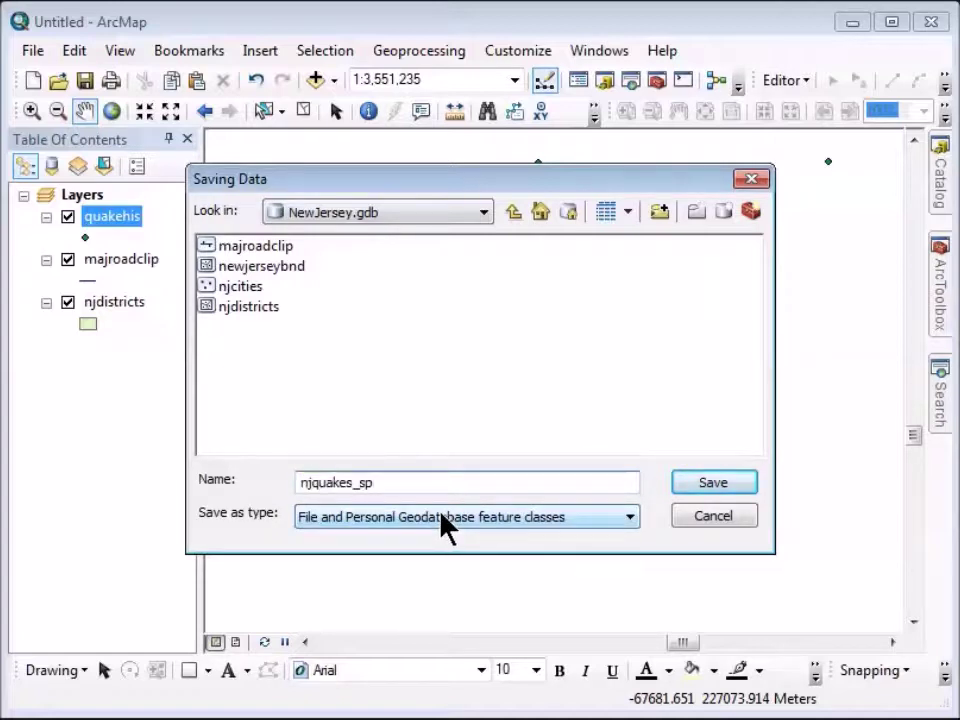
pyautogui.click(714, 484)
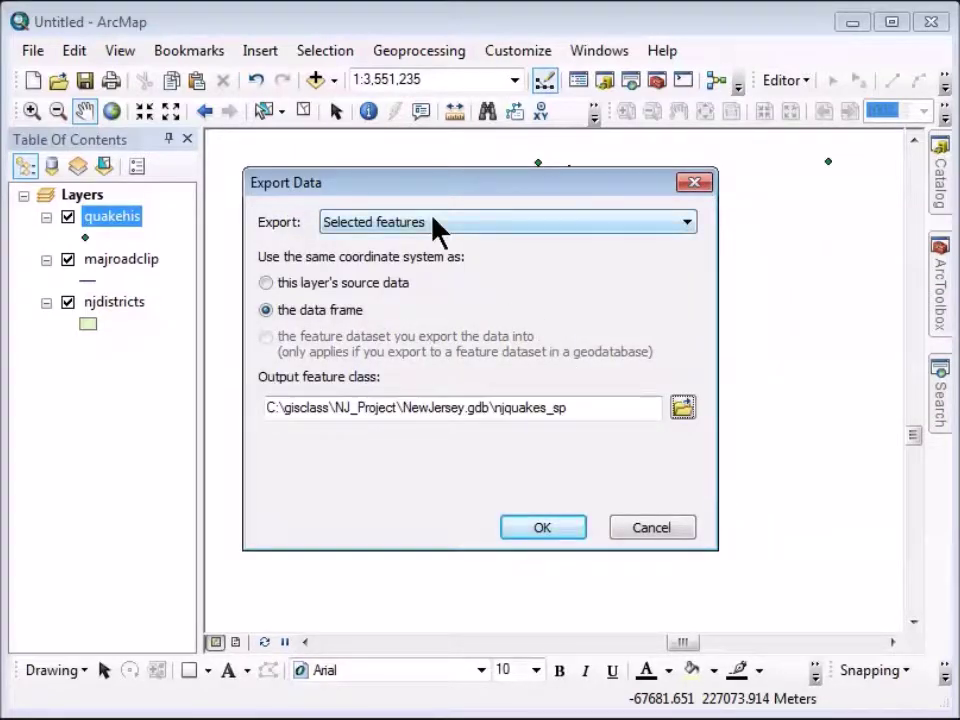
pyautogui.click(540, 528)
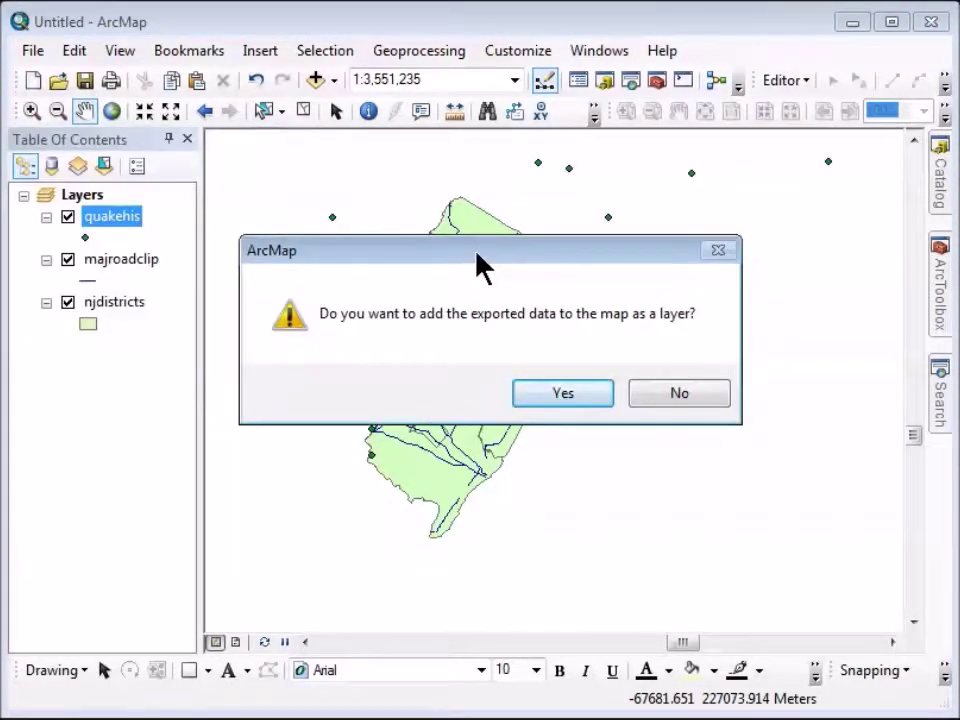
pyautogui.click(563, 395)
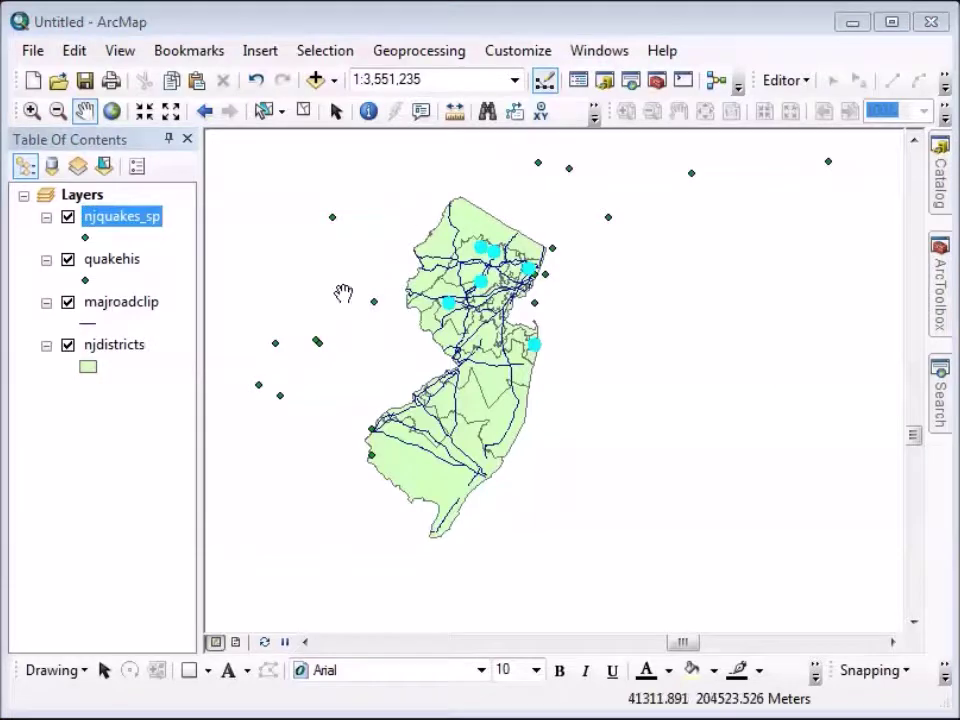
# Check the projected coordinate system in the source properties of the njquakes_sp layer
pyautogui.doubleClick(104, 218)
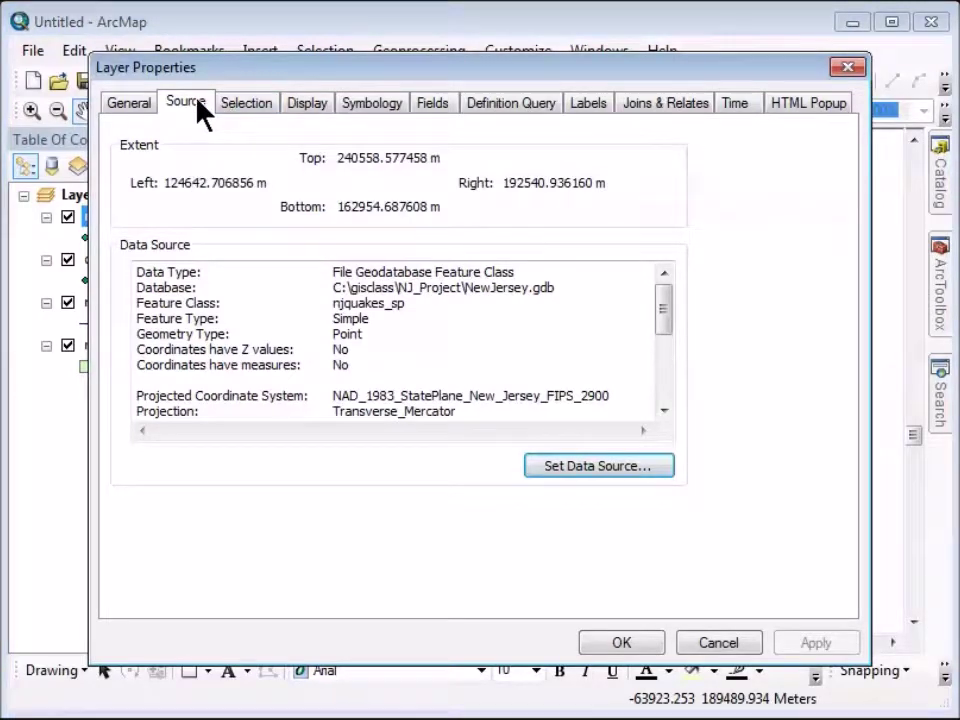
pyautogui.moveTo(660, 320); pyautogui.dragTo(671, 347)
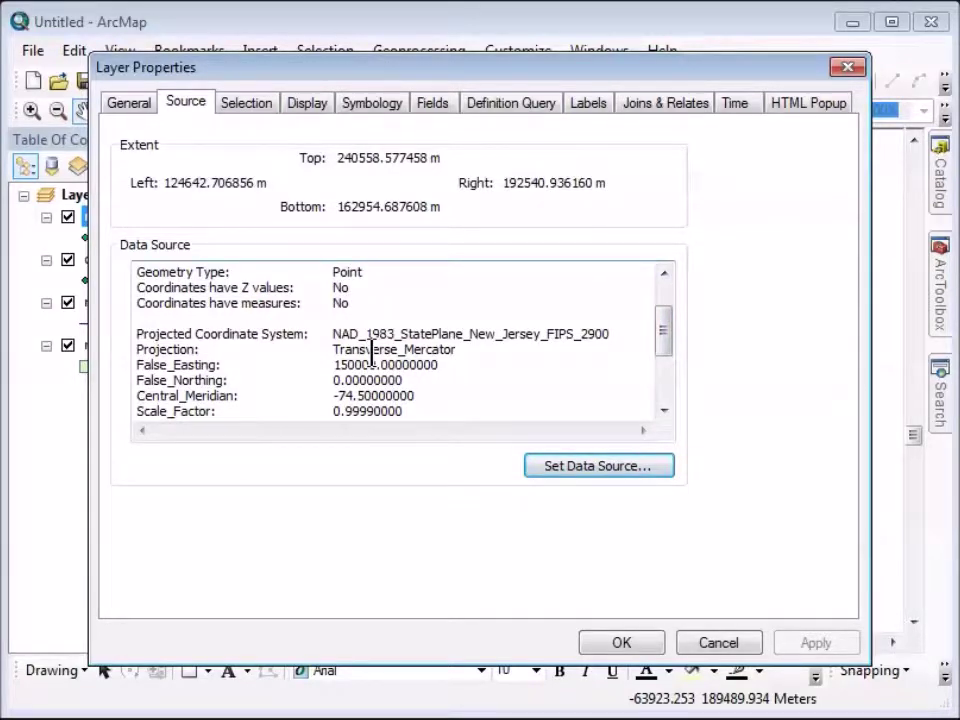
pyautogui.click(847, 72)
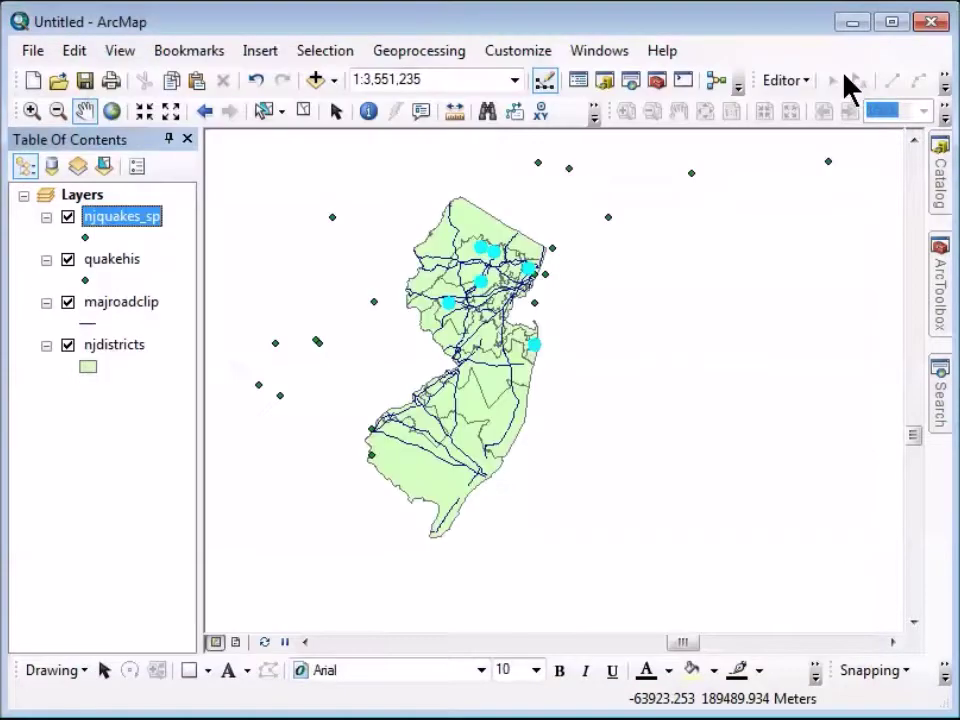
# Remove the quakehis layer from the map
pyautogui.click(115, 262)
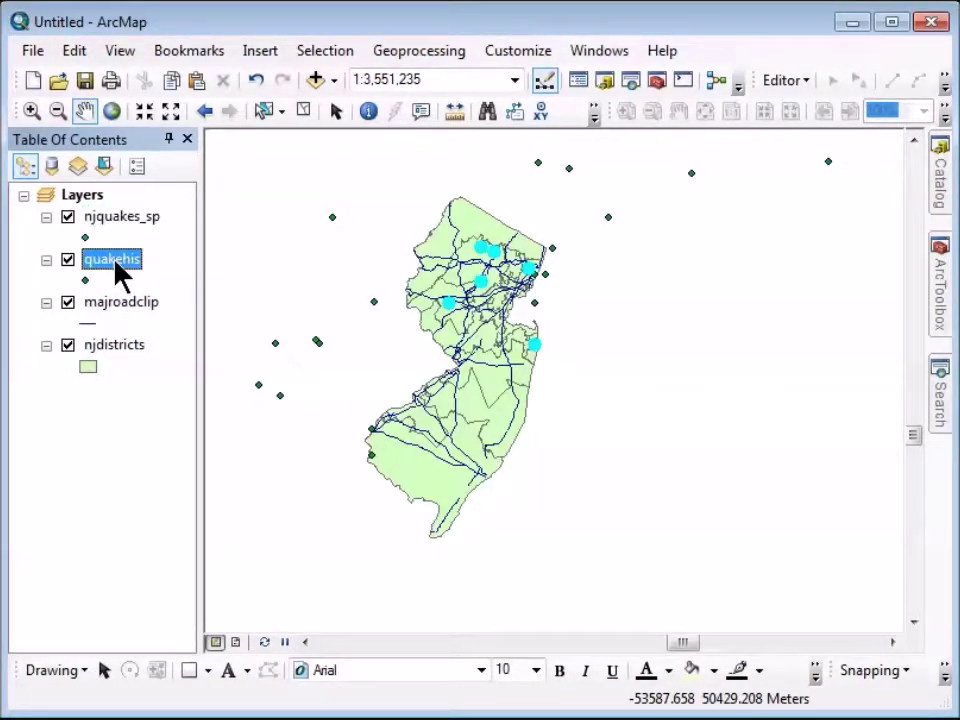
pyautogui.rightClick(116, 263)
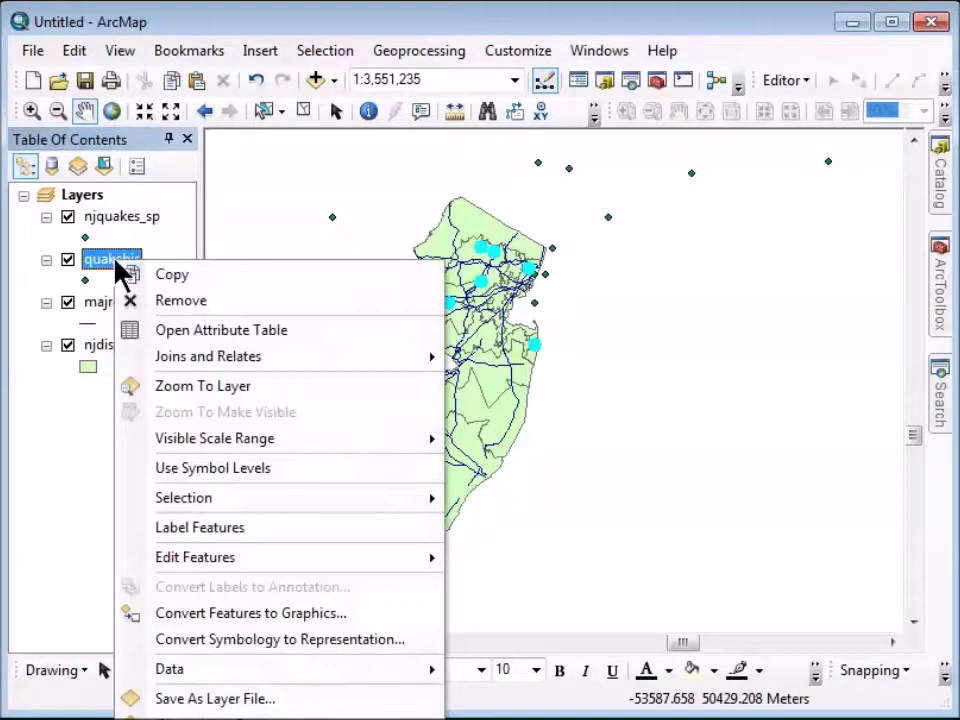
pyautogui.click(170, 303)
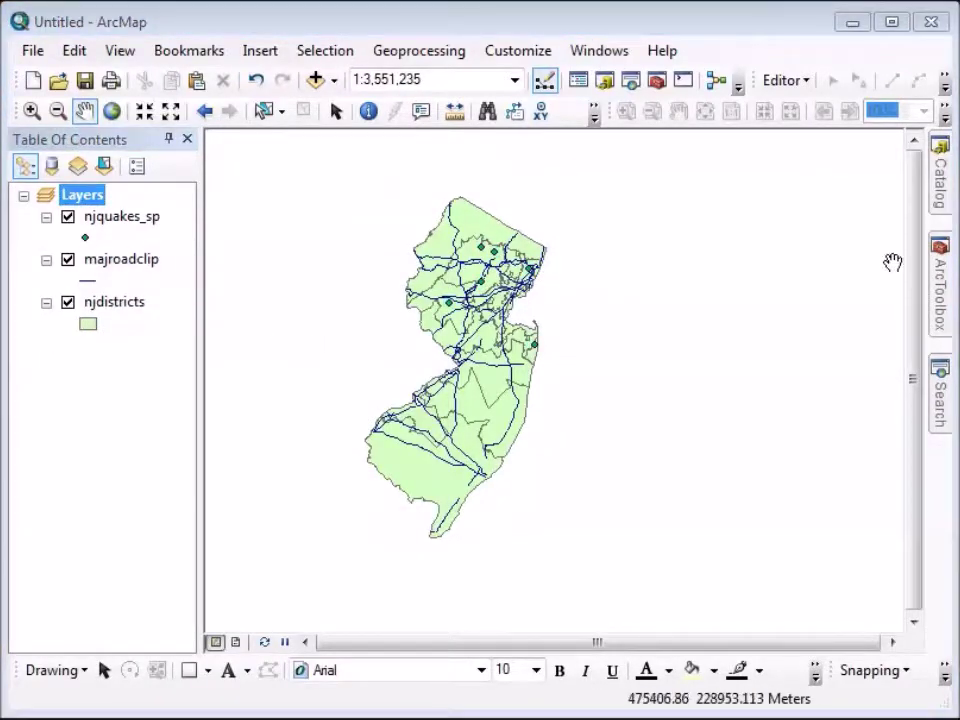
# View the item description of the njquakes_sp feature class in NJ_Project's NewJersey.gdb
pyautogui.click(945, 187)
pyautogui.moveTo(912, 452); pyautogui.dragTo(926, 499)
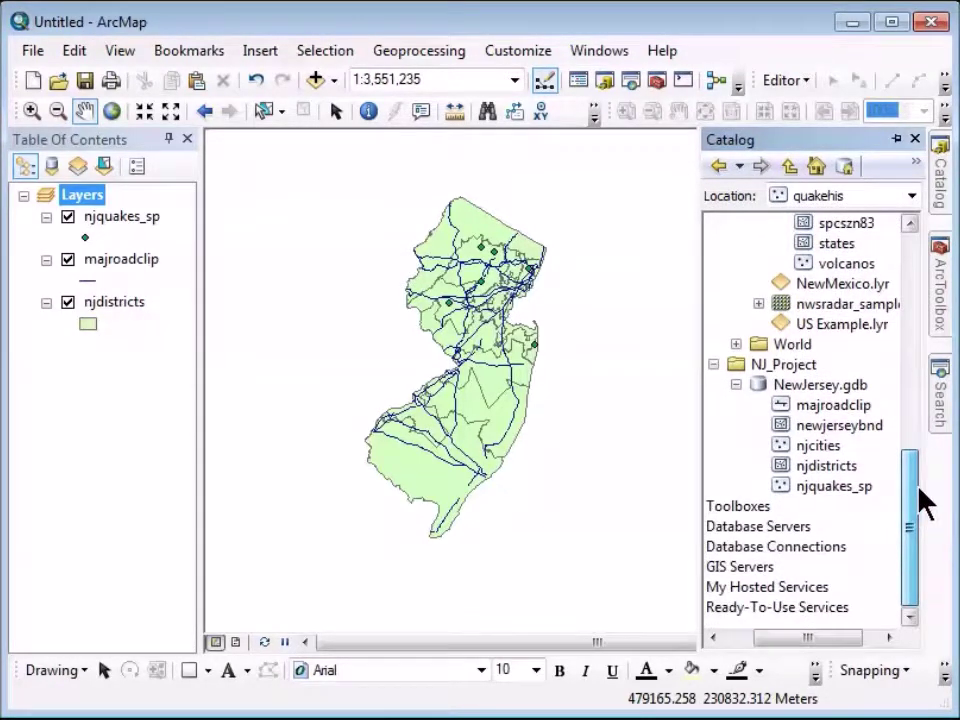
pyautogui.rightClick(811, 487)
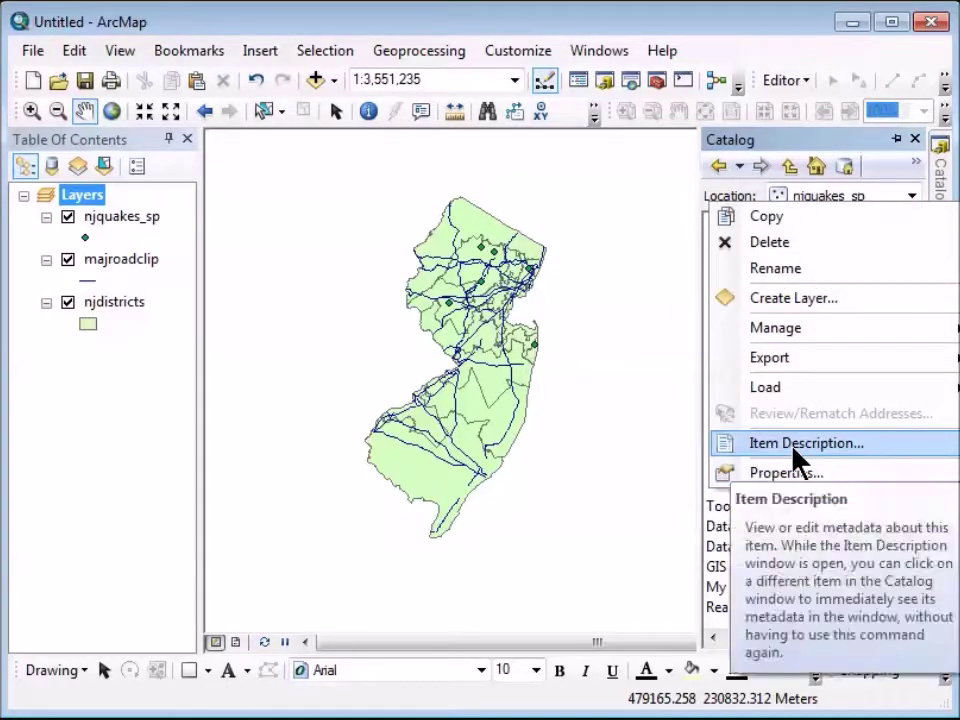
pyautogui.click(795, 446)
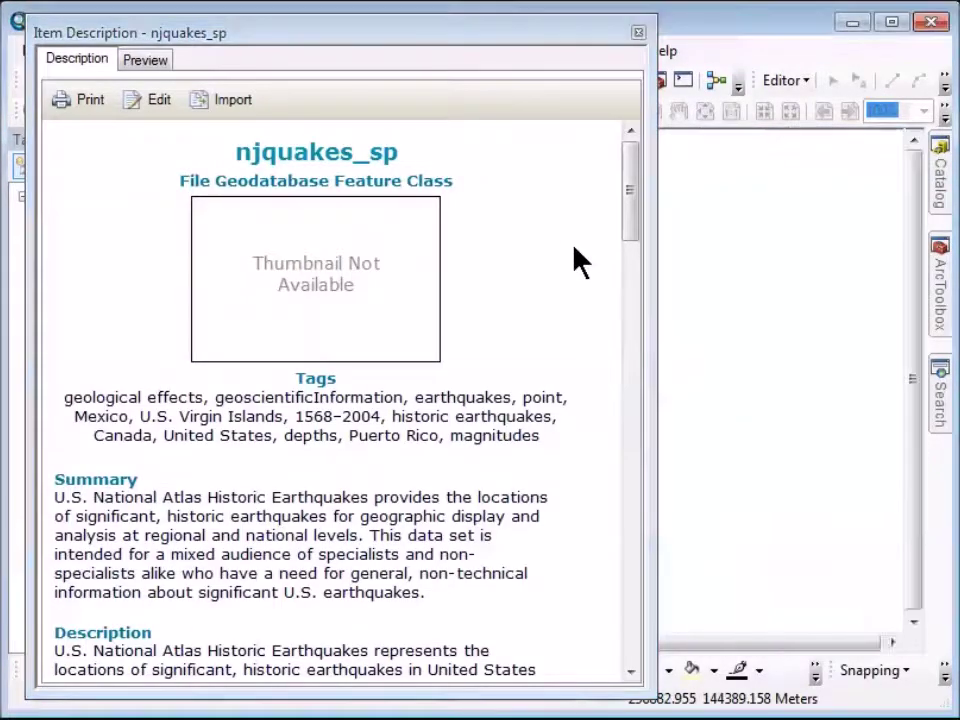
# Try editing the njquakes_sp item description and creating a thumbnail from its geography preview, discarding the description edits
pyautogui.click(155, 104)
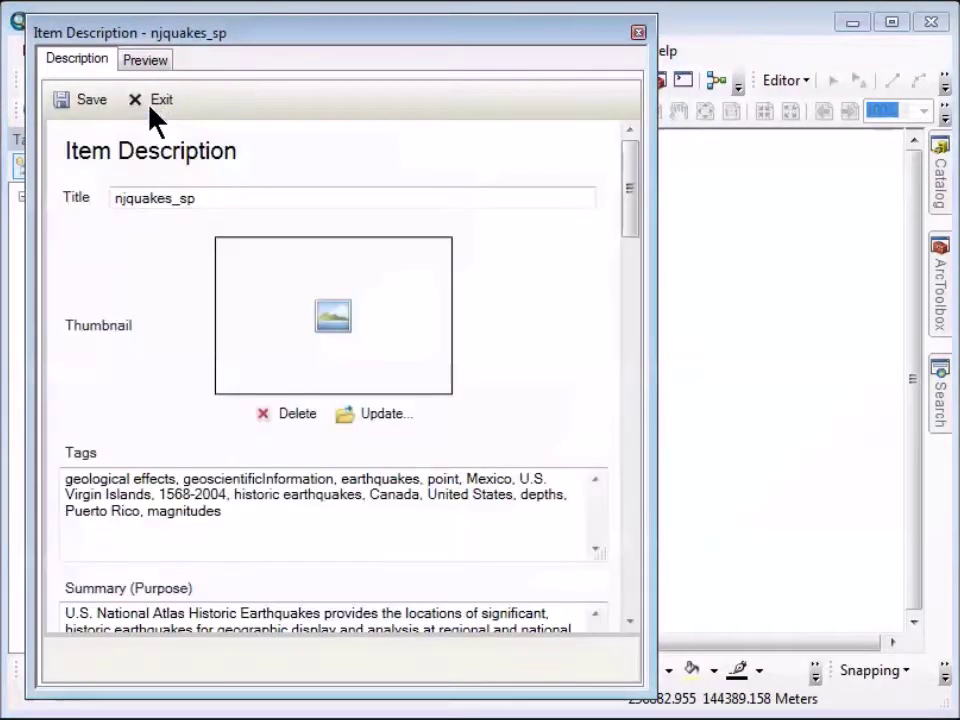
pyautogui.click(252, 545)
pyautogui.click(151, 503)
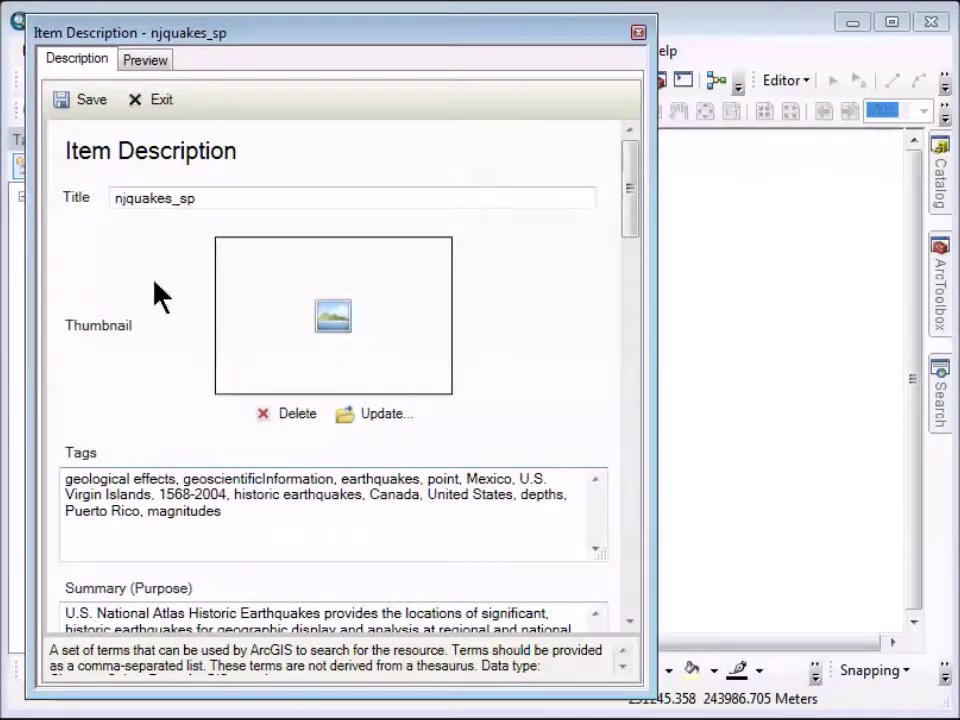
pyautogui.click(160, 62)
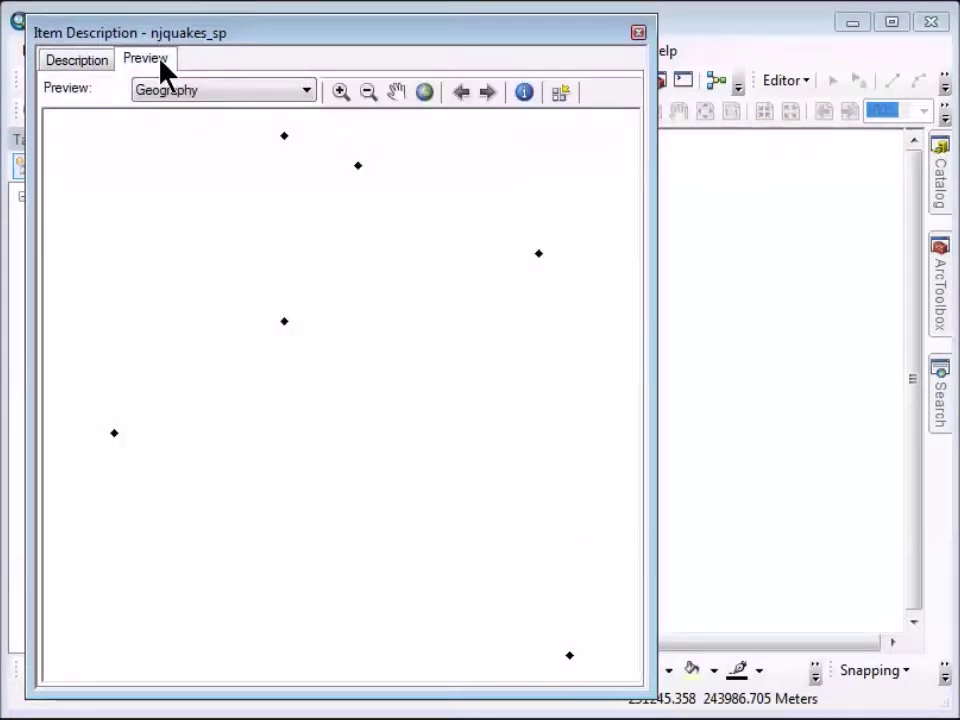
pyautogui.click(562, 94)
pyautogui.click(77, 60)
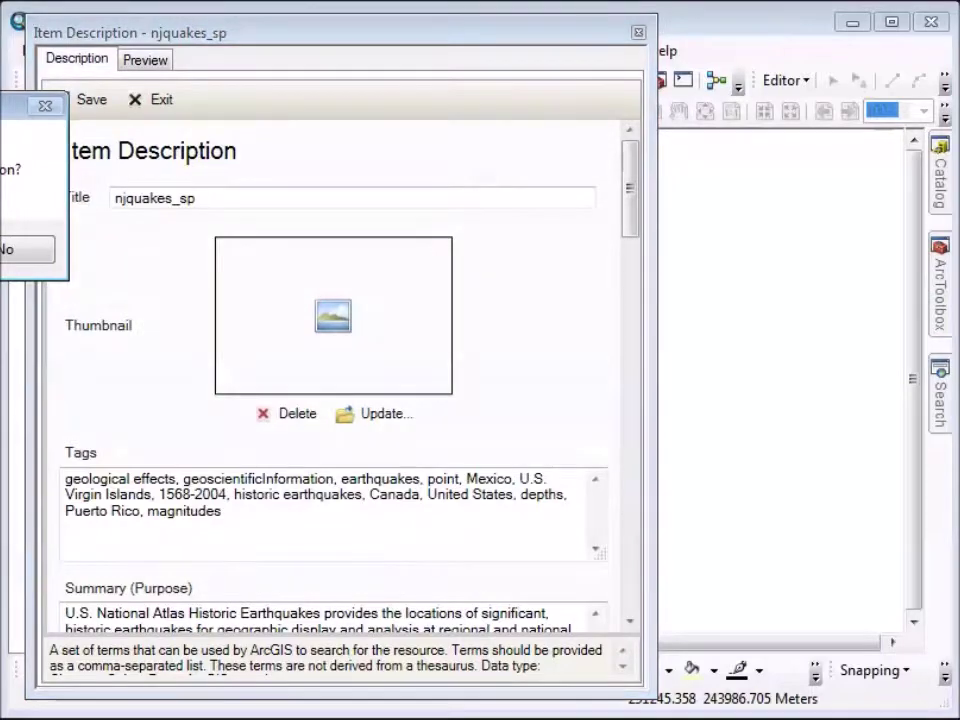
pyautogui.moveTo(0, 117); pyautogui.dragTo(375, 148)
pyautogui.click(426, 281)
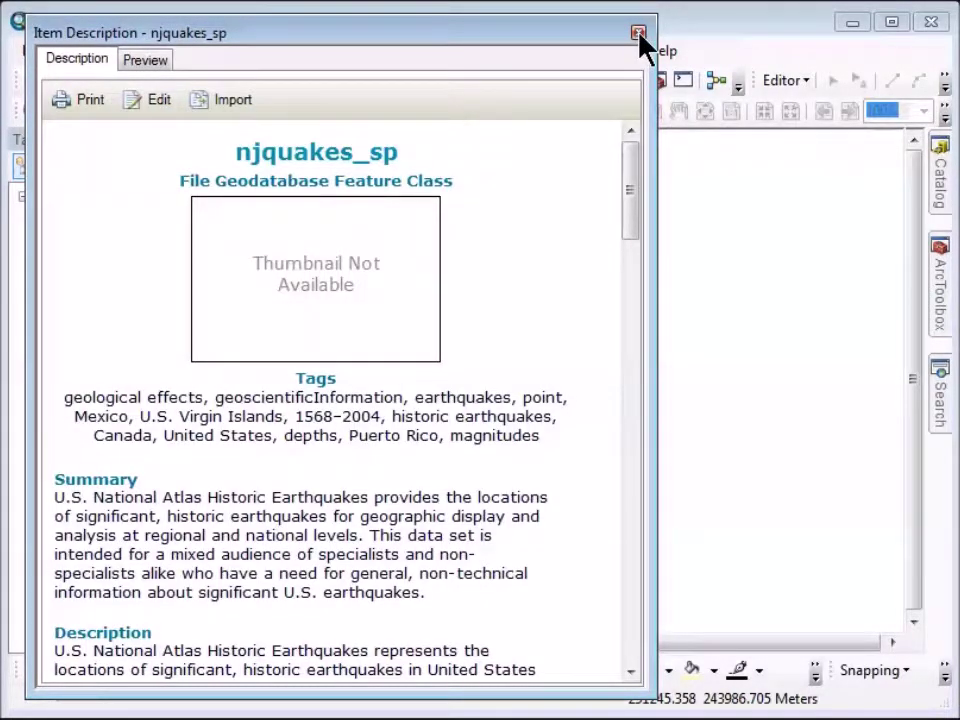
# Add the newjerseybnd feature class from NJ_Project's NewJersey.gdb to the map and set its fill colour to pink
pyautogui.click(638, 34)
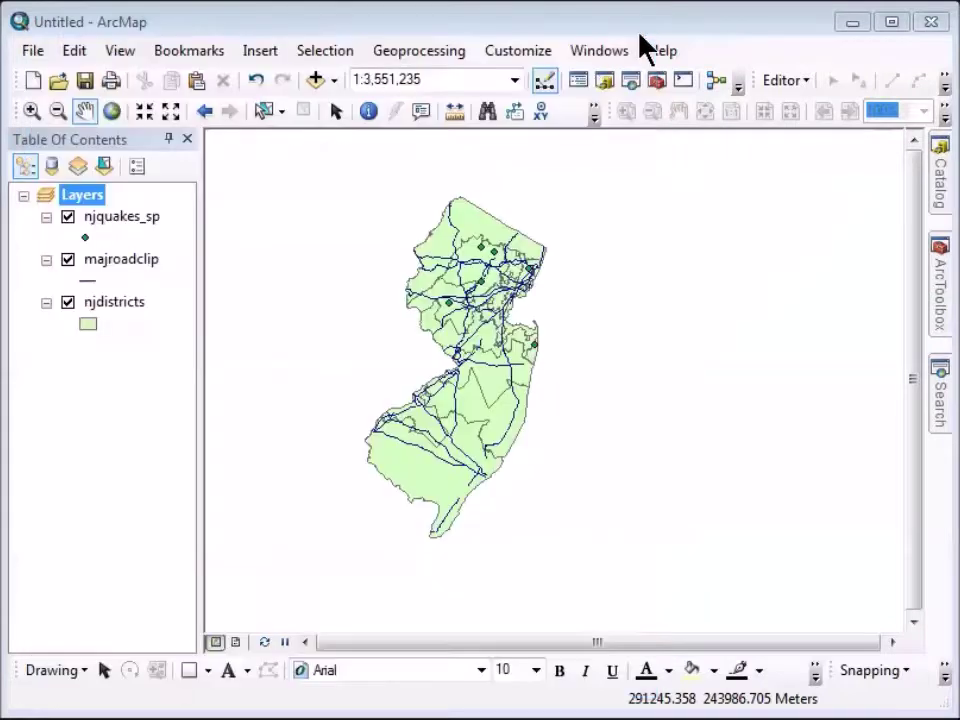
pyautogui.click(938, 185)
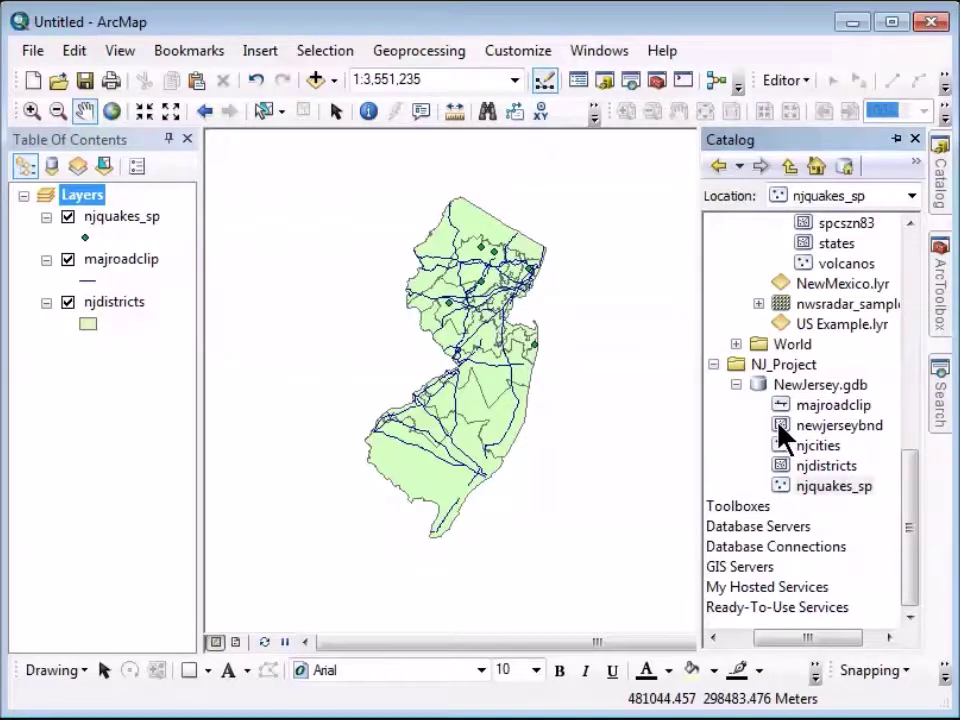
pyautogui.moveTo(781, 427)
pyautogui.mouseDown()
pyautogui.moveTo(600, 389)
pyautogui.moveTo(592, 378)
pyautogui.mouseUp()
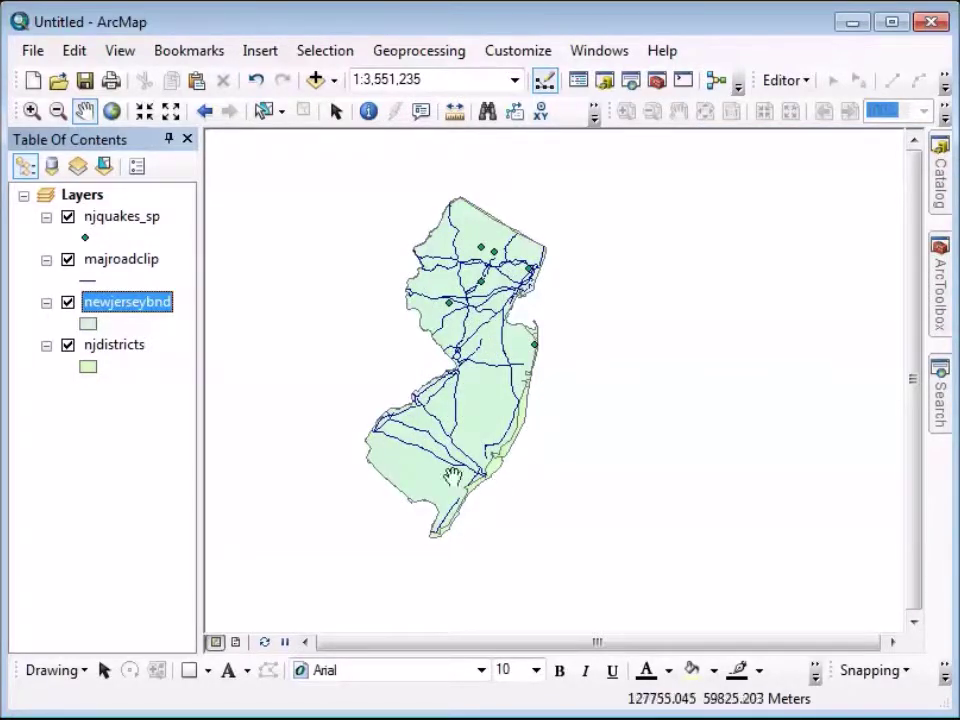
pyautogui.rightClick(89, 324)
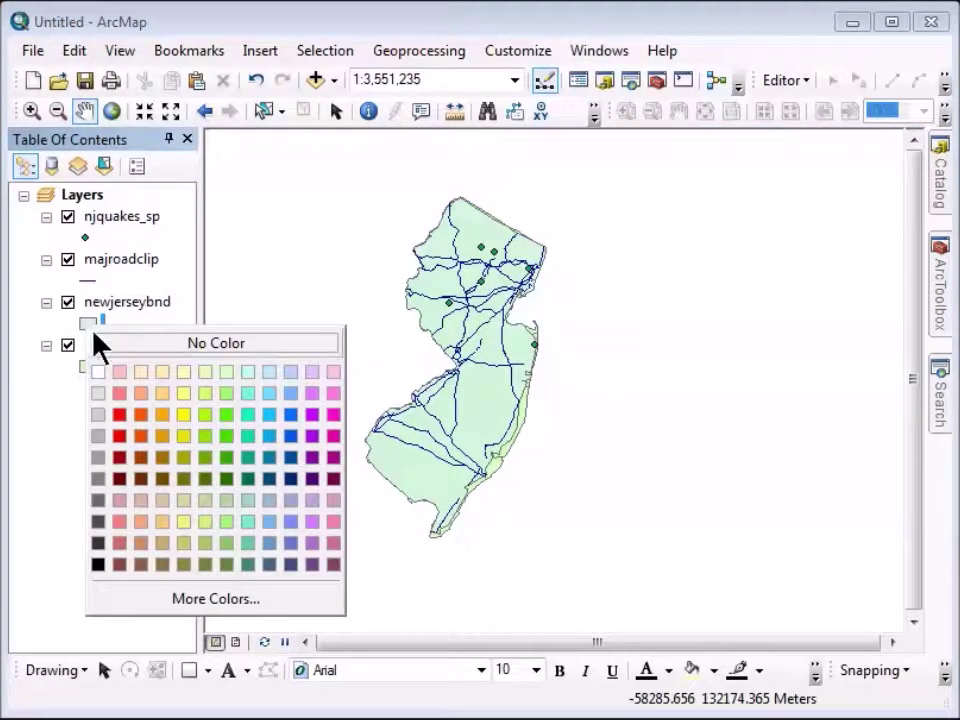
pyautogui.click(333, 392)
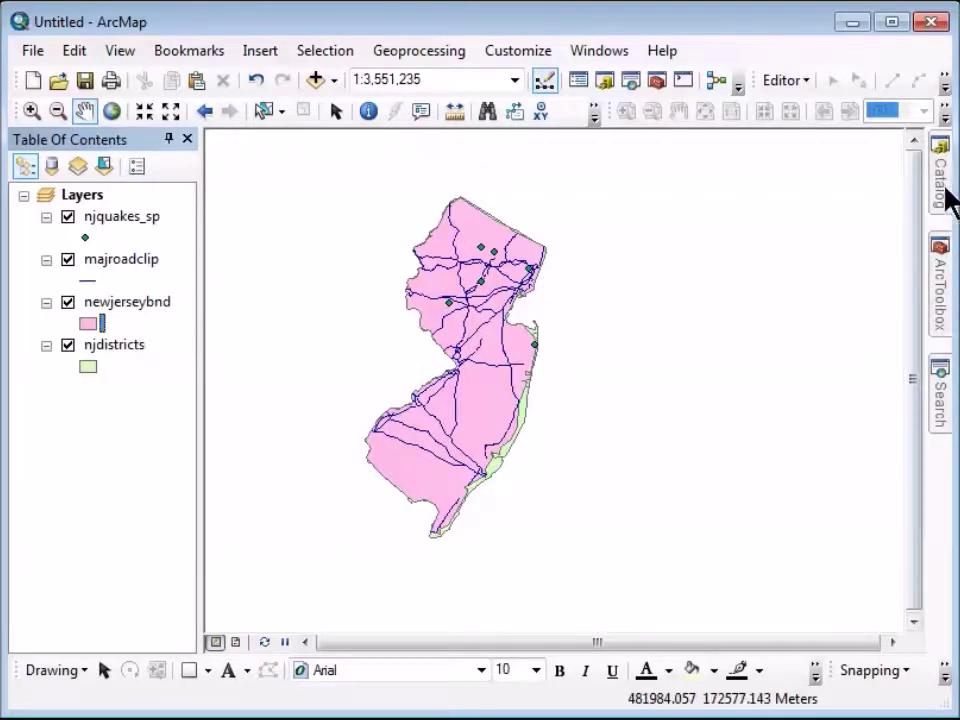
# Read the njdistricts item description in NewJersey.gdb down to its extent and scale range
pyautogui.moveTo(945, 190)
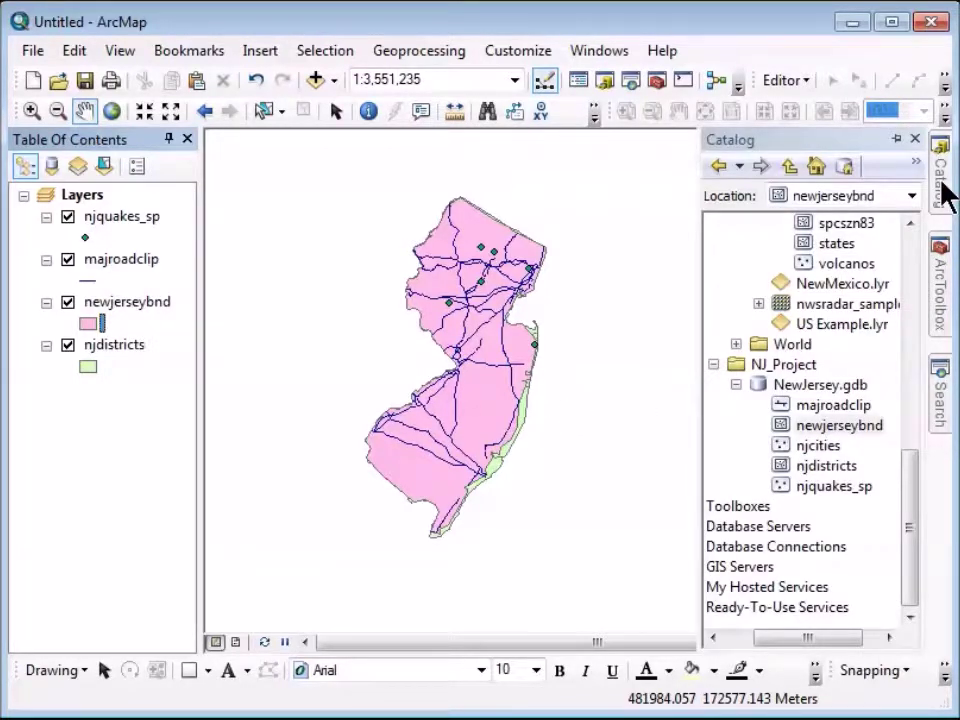
pyautogui.rightClick(808, 476)
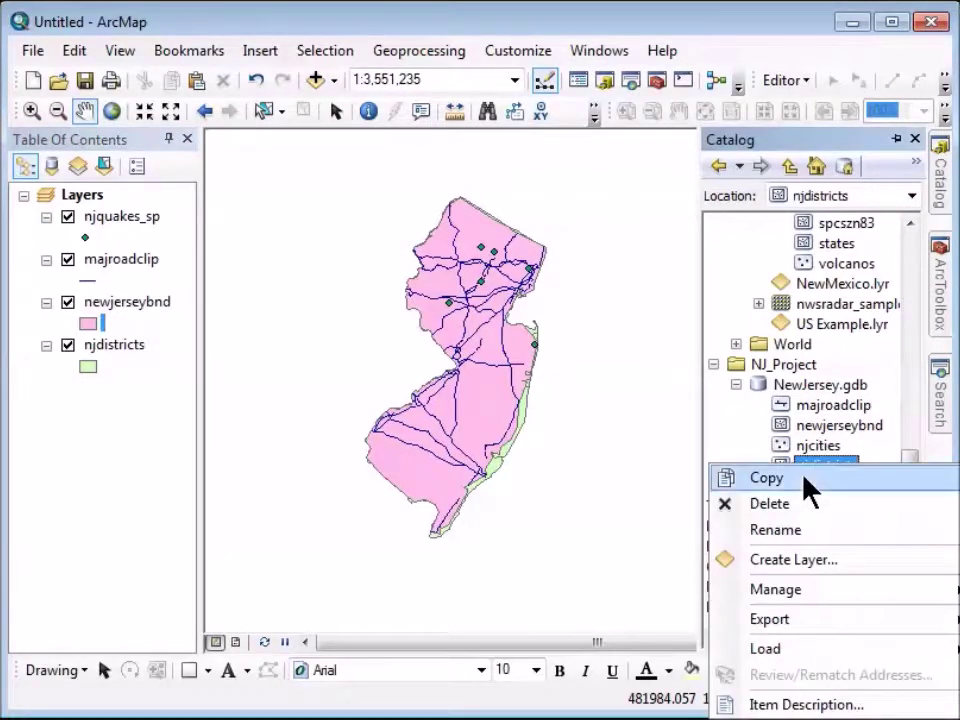
pyautogui.click(795, 706)
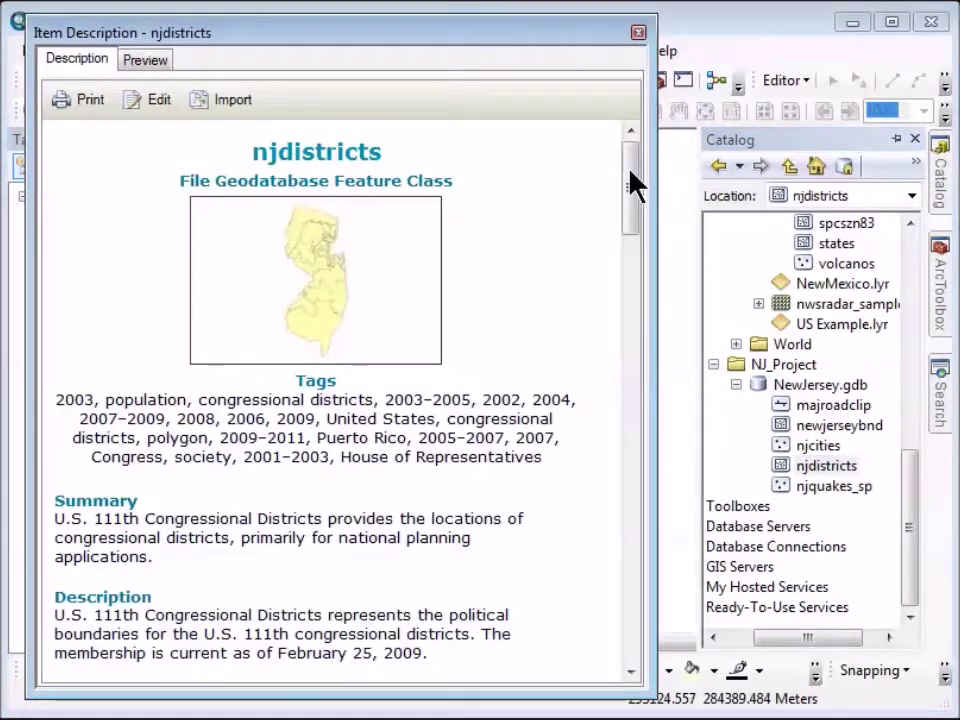
pyautogui.moveTo(629, 171); pyautogui.dragTo(664, 634)
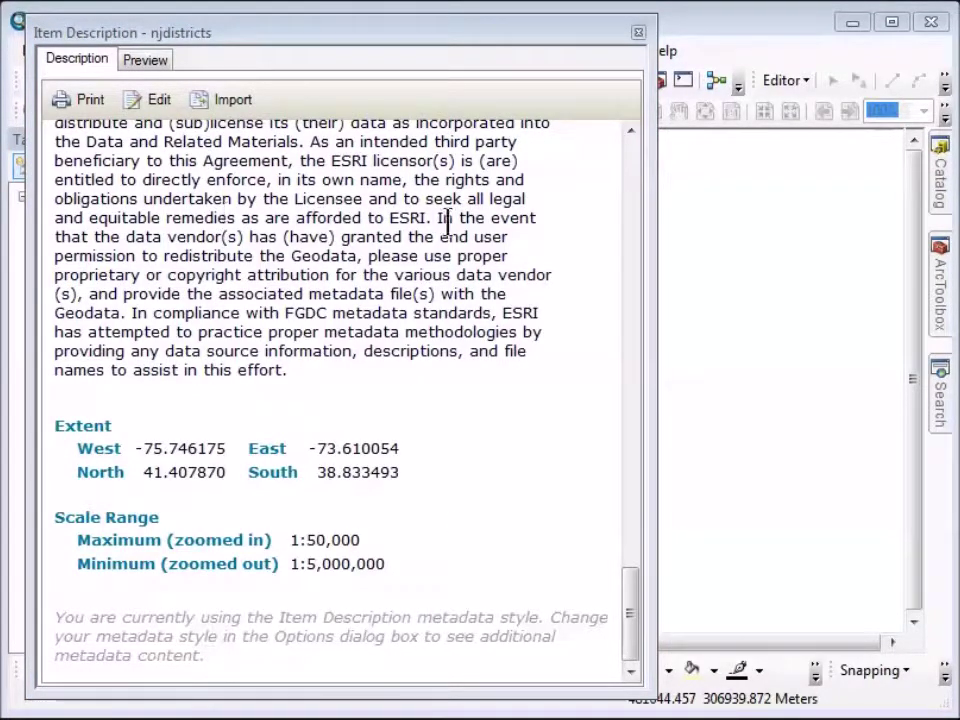
# Check the scale range in the newjerseybnd item description for comparison, and close the description
pyautogui.click(938, 188)
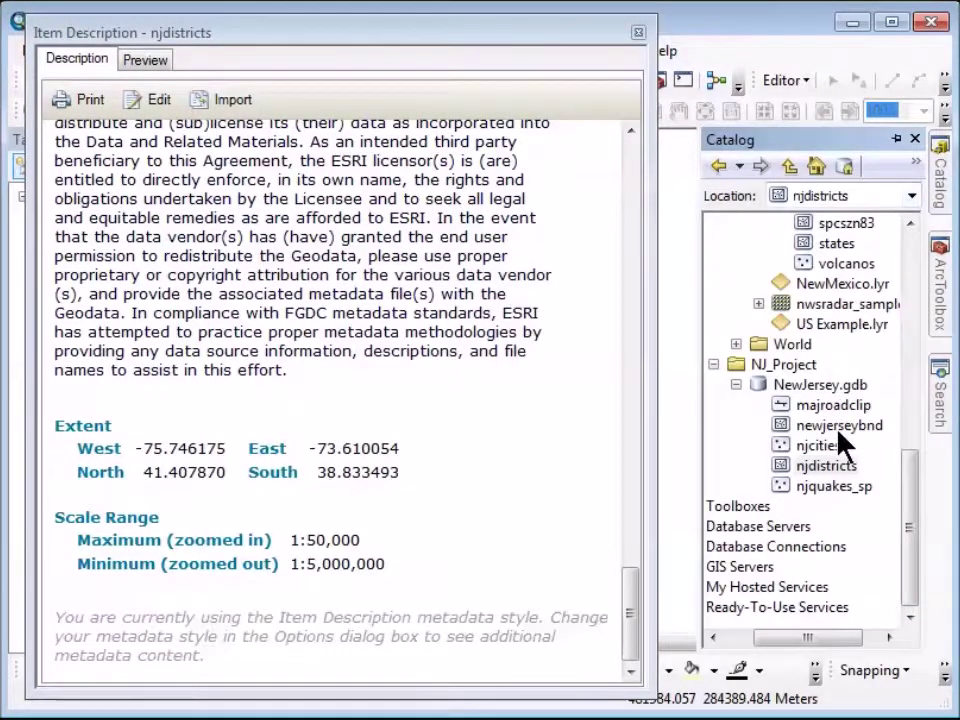
pyautogui.click(784, 425)
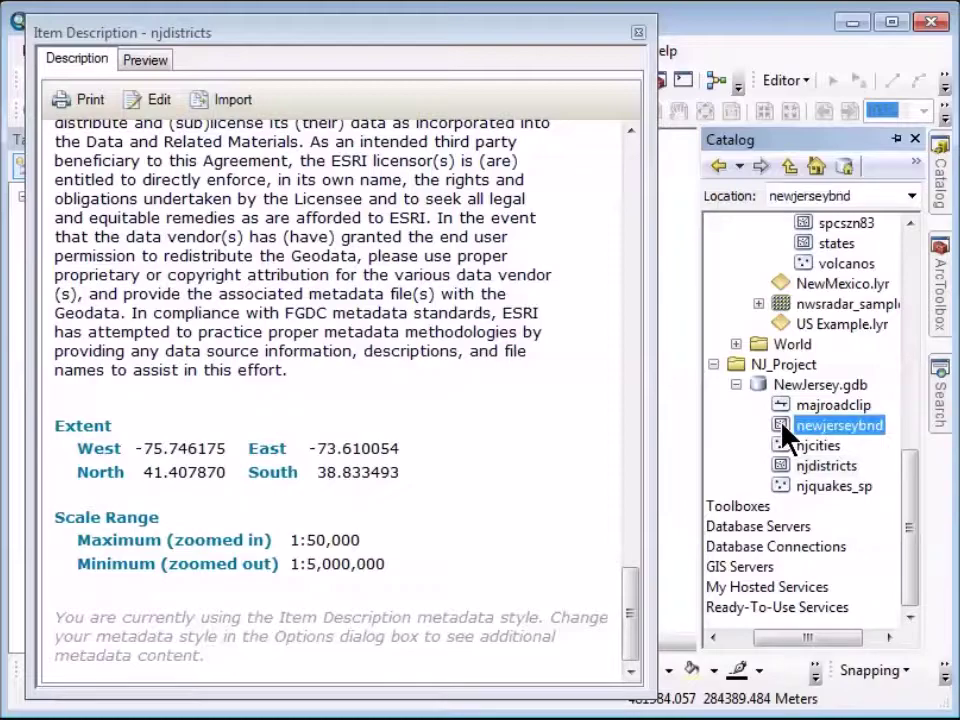
pyautogui.moveTo(632, 189); pyautogui.dragTo(677, 636)
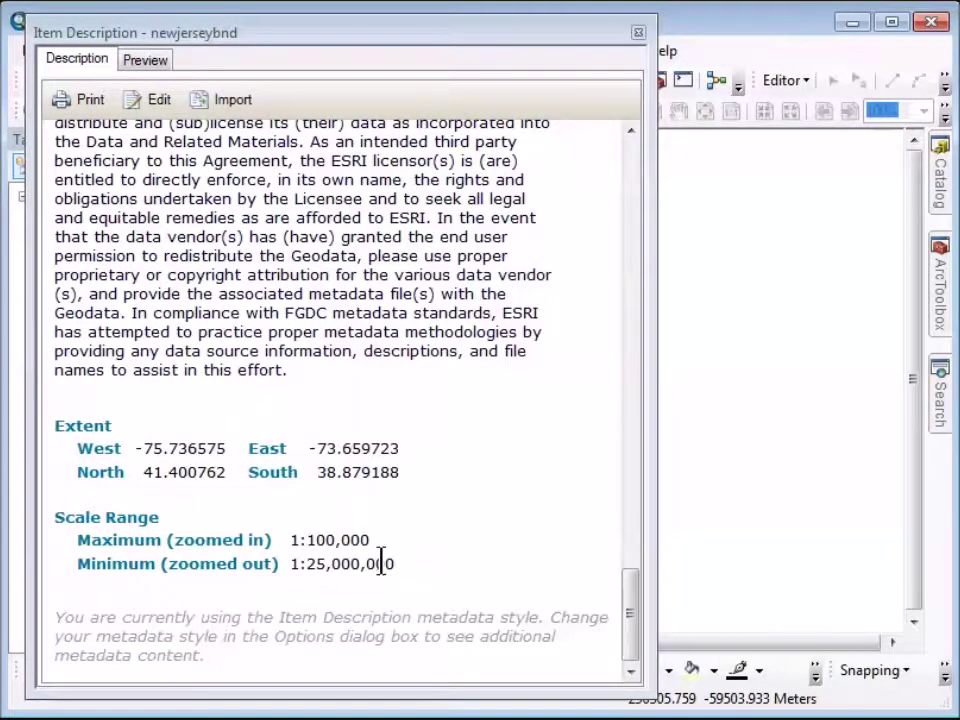
pyautogui.click(637, 34)
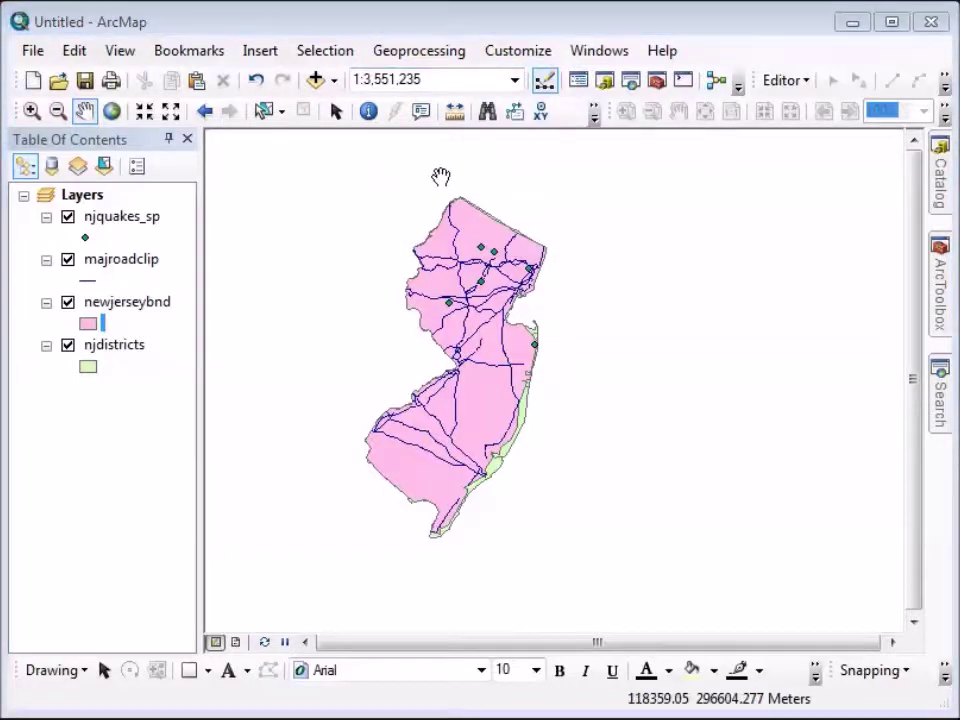
# Search ArcGIS Online data for "detailed states"
pyautogui.click(335, 82)
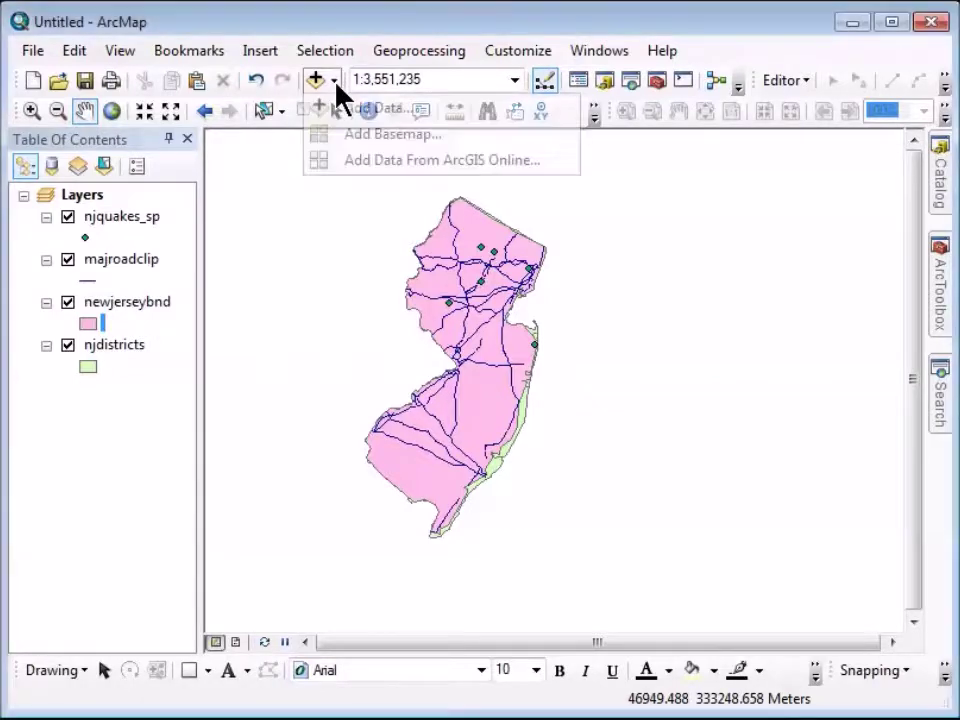
pyautogui.click(370, 175)
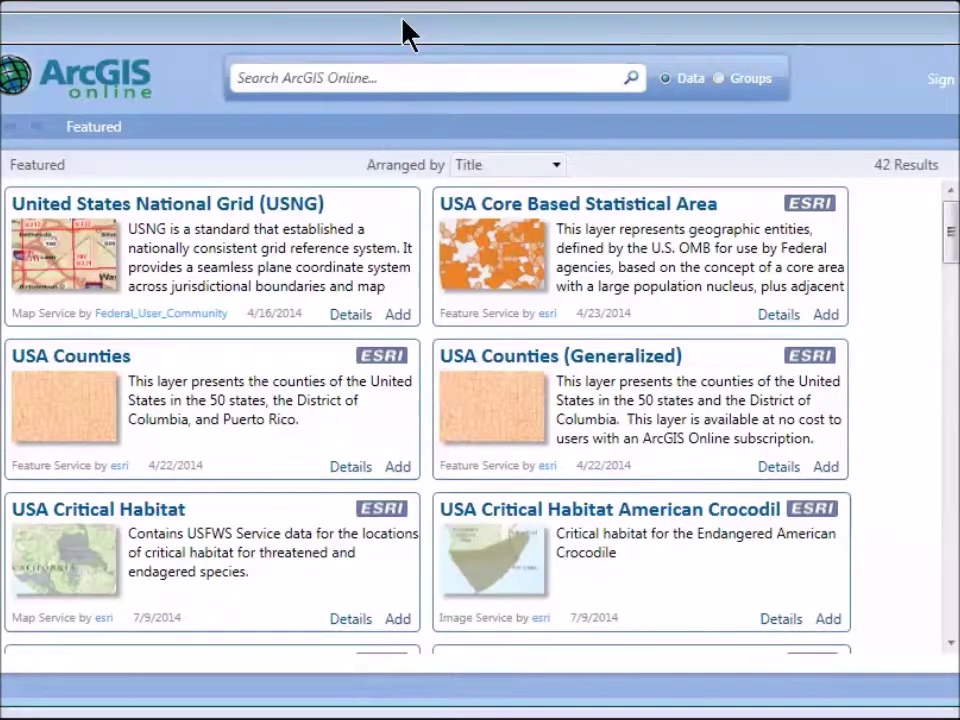
pyautogui.click(418, 79)
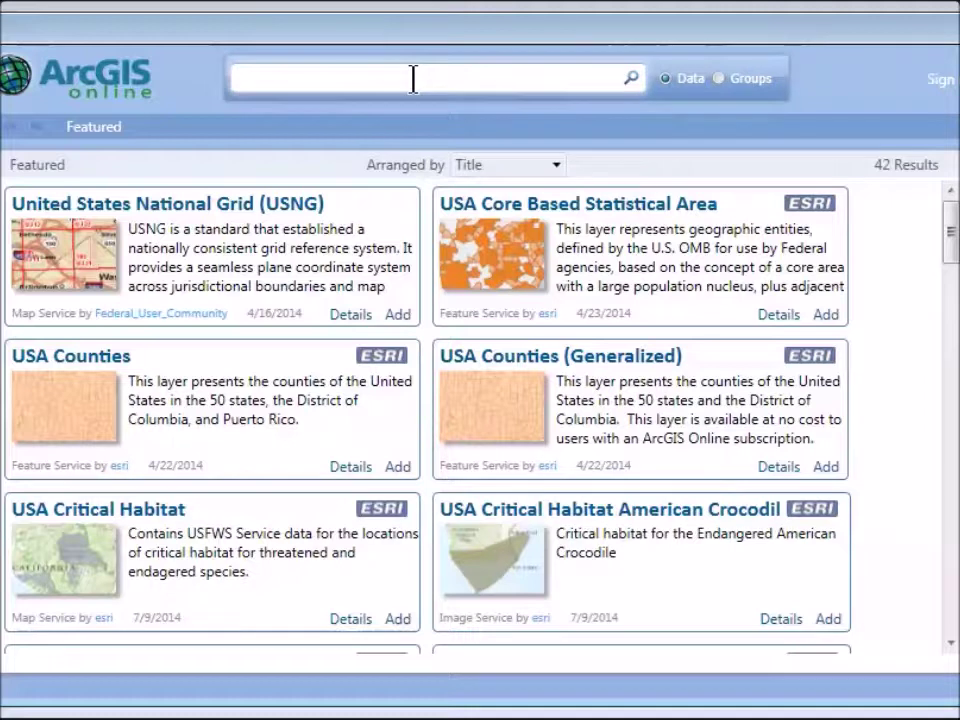
pyautogui.write('detailed states')
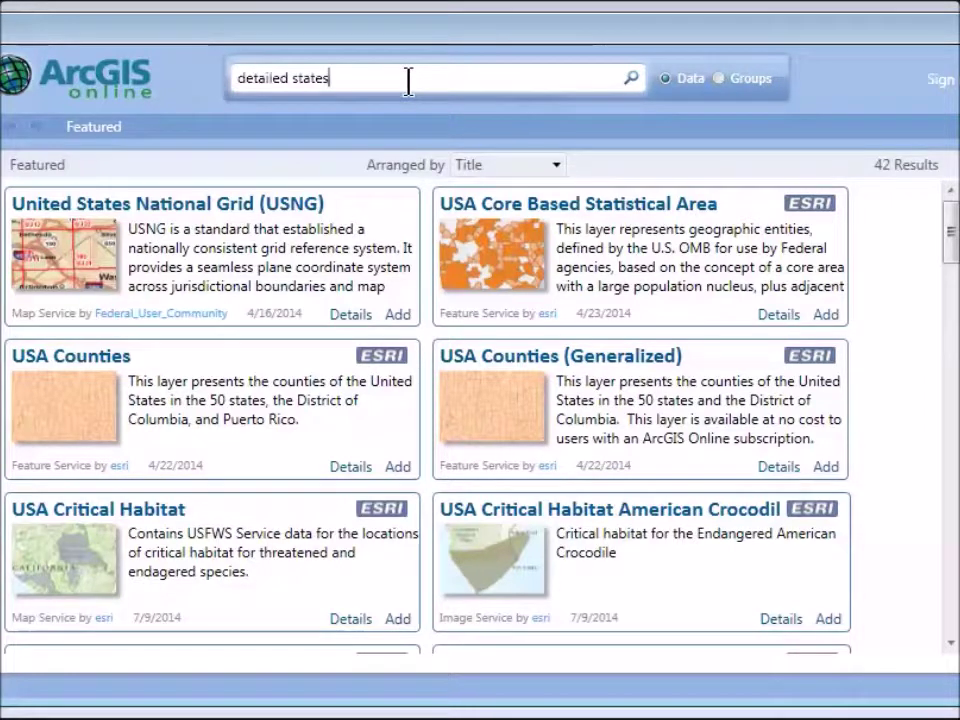
pyautogui.click(631, 79)
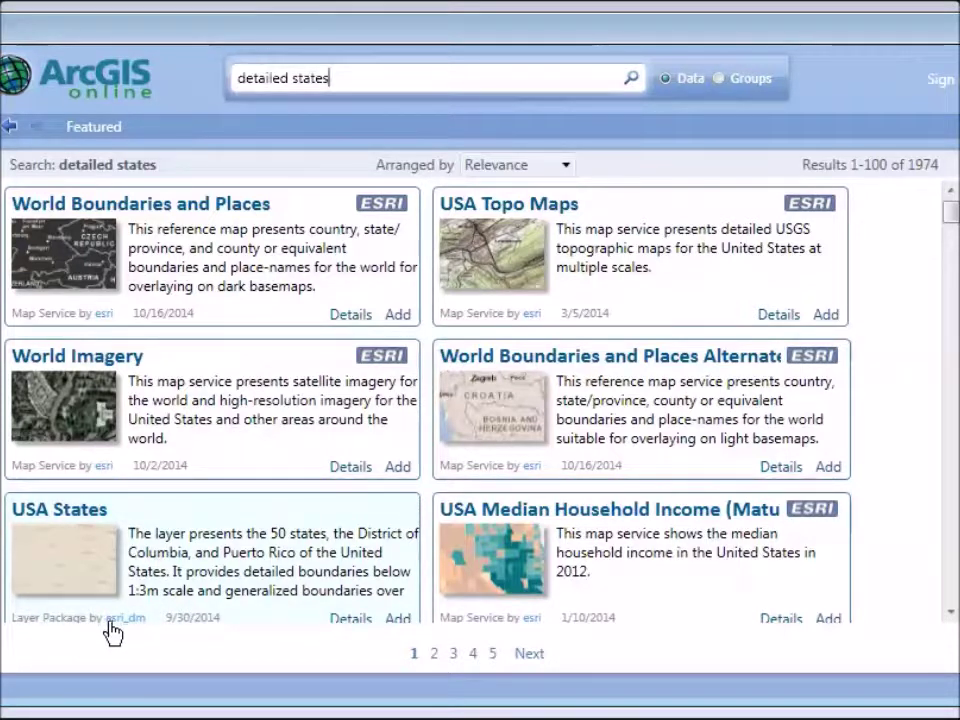
# Review the USA States layer package details and add it to the map, suppressing further coordinate system warnings for this session
pyautogui.click(343, 620)
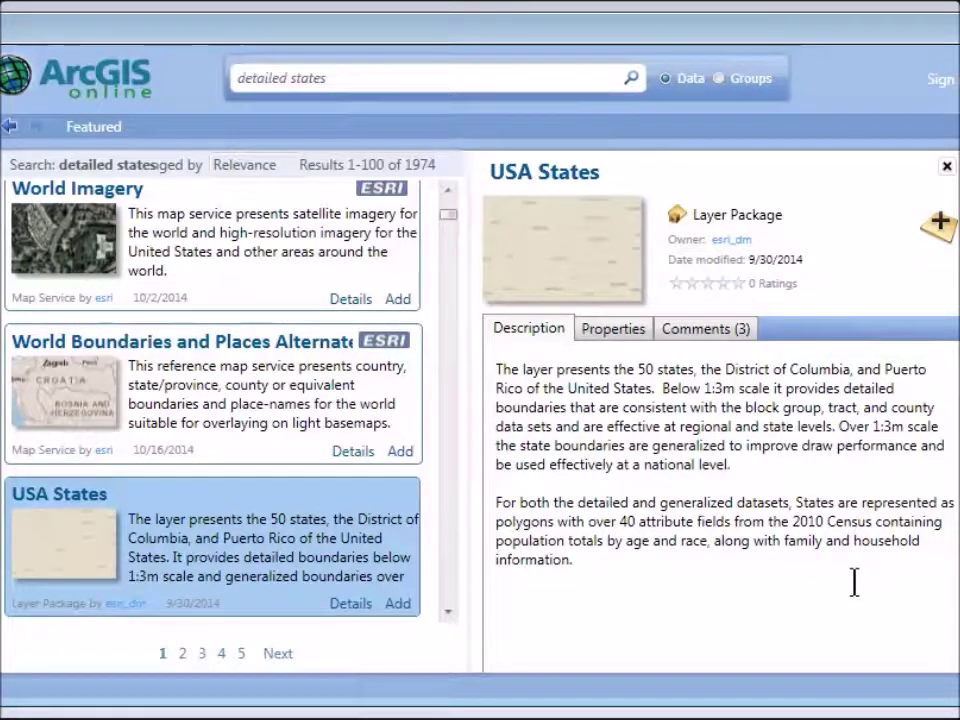
pyautogui.click(940, 232)
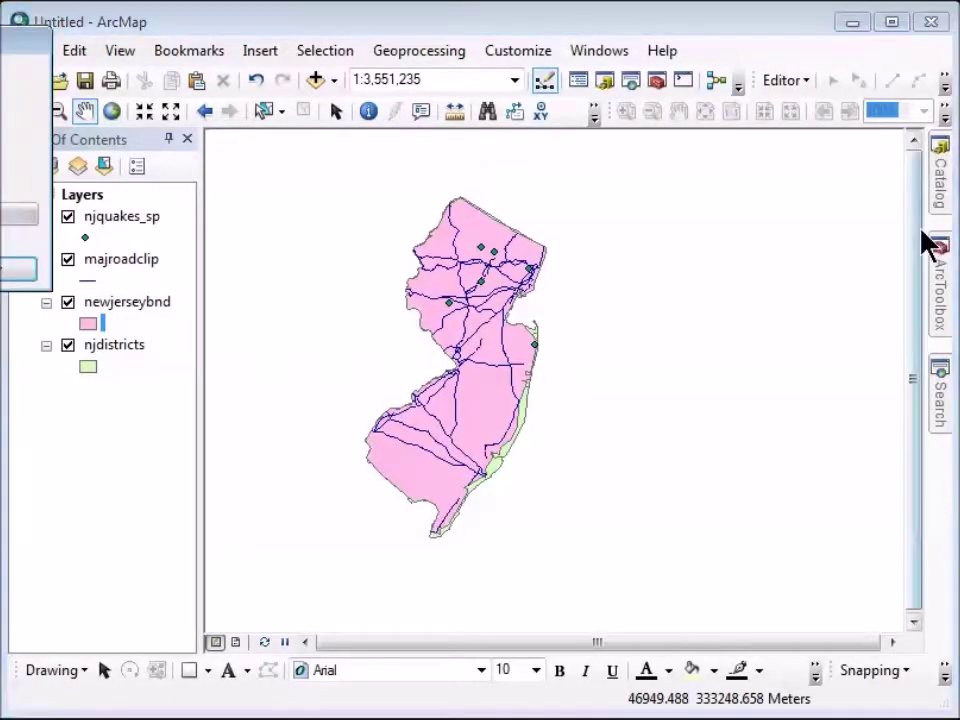
pyautogui.moveTo(25, 42); pyautogui.dragTo(454, 225)
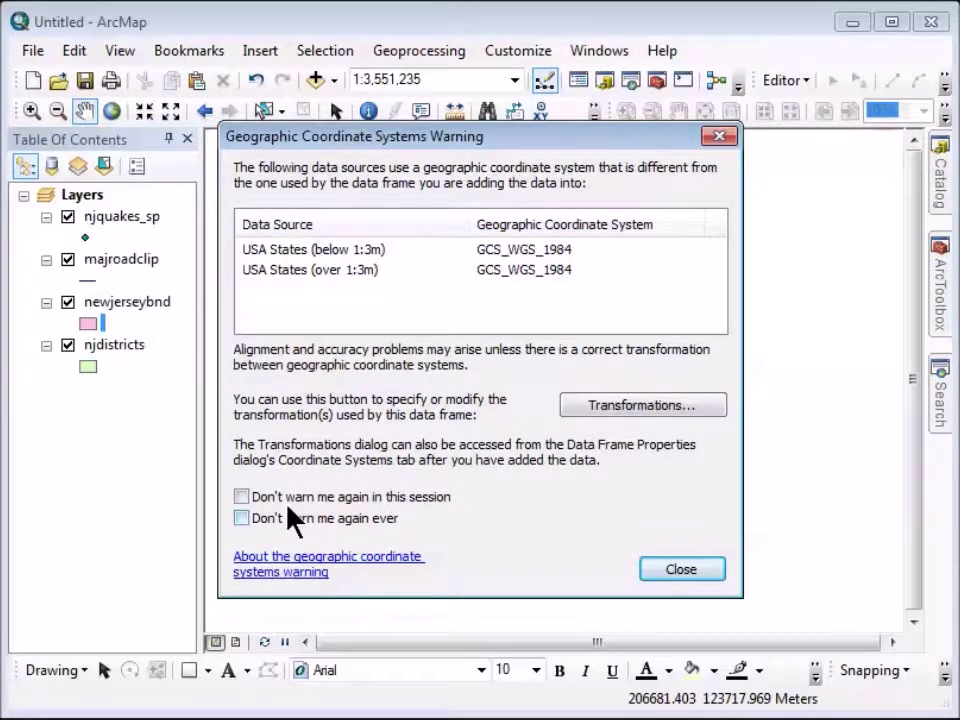
pyautogui.click(243, 498)
pyautogui.click(666, 567)
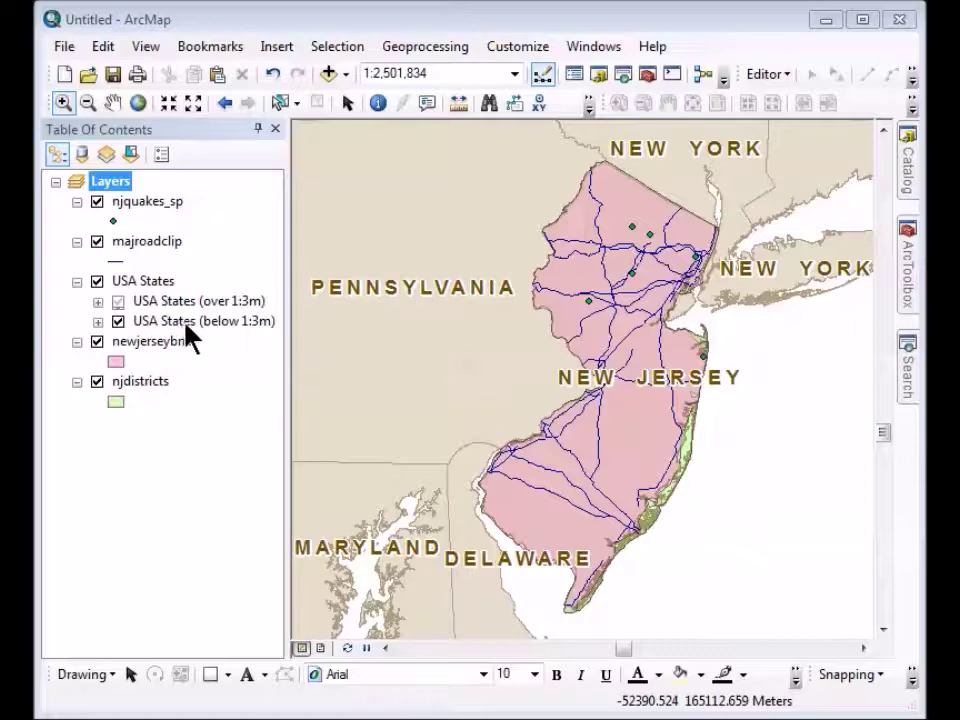
# Build the attribute query STATE_NAME = 'New Jersey' on the attribute table of USA States (below 1:3m)
pyautogui.rightClick(186, 325)
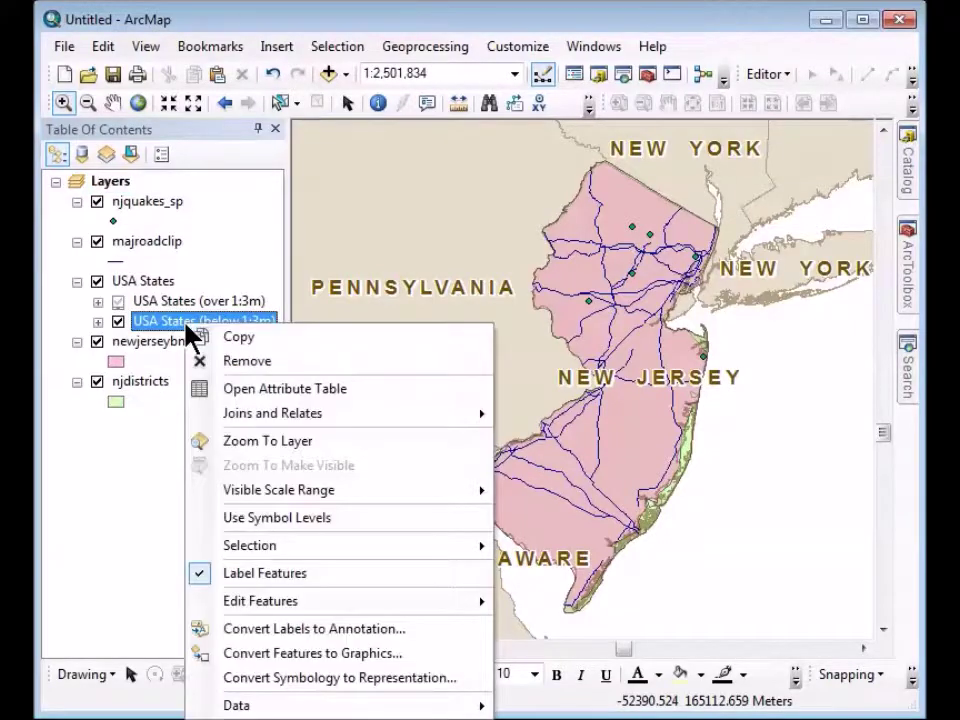
pyautogui.click(252, 393)
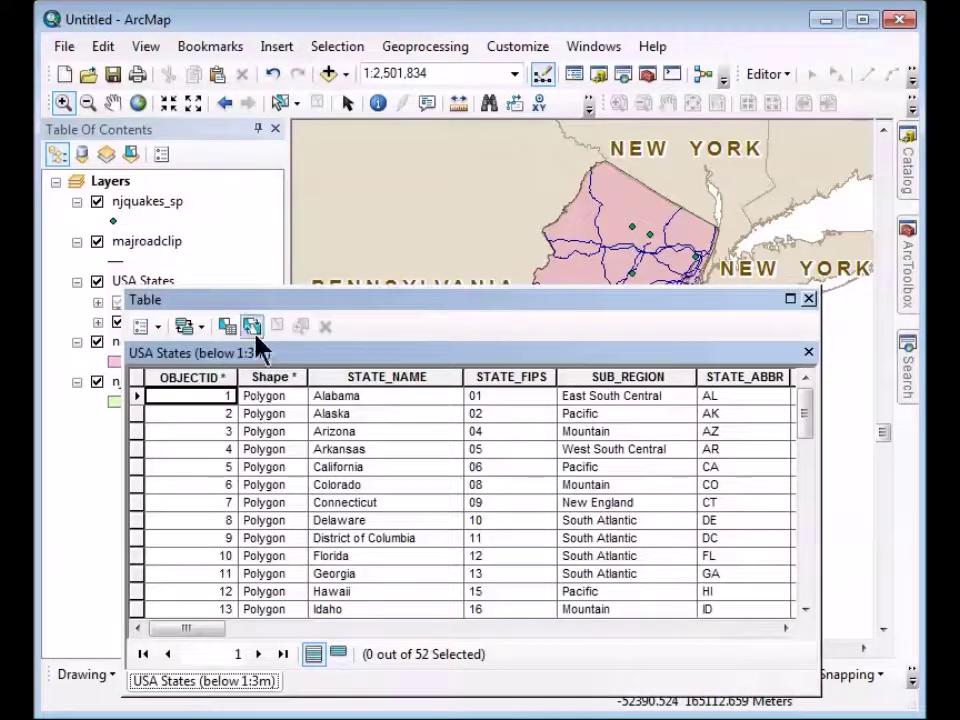
pyautogui.click(227, 327)
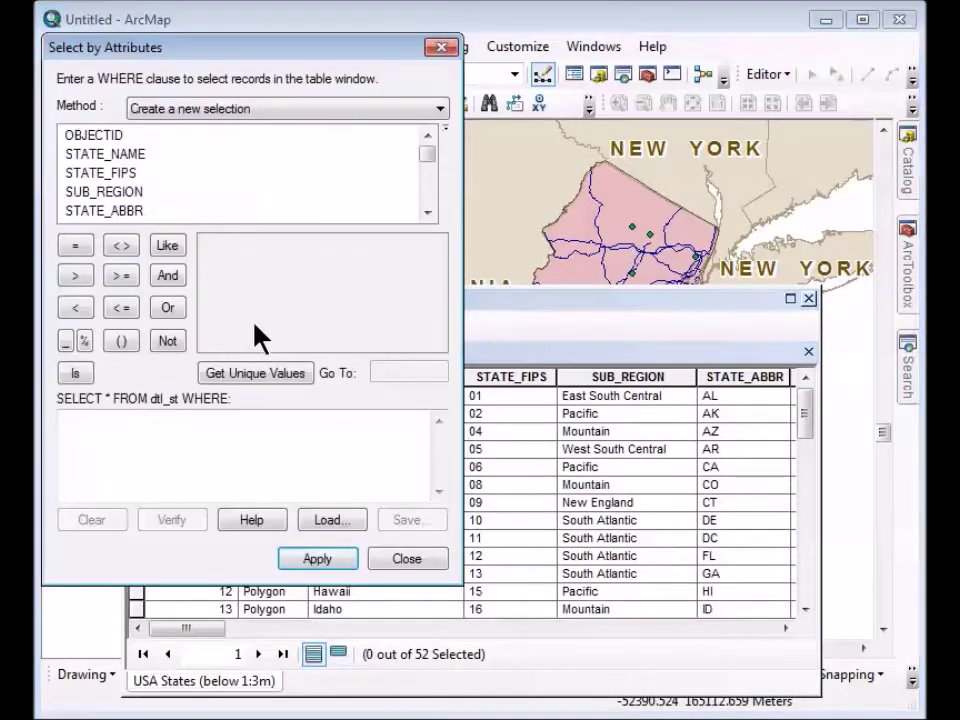
pyautogui.moveTo(206, 46); pyautogui.dragTo(227, 52)
pyautogui.doubleClick(152, 163)
pyautogui.click(98, 251)
pyautogui.click(290, 382)
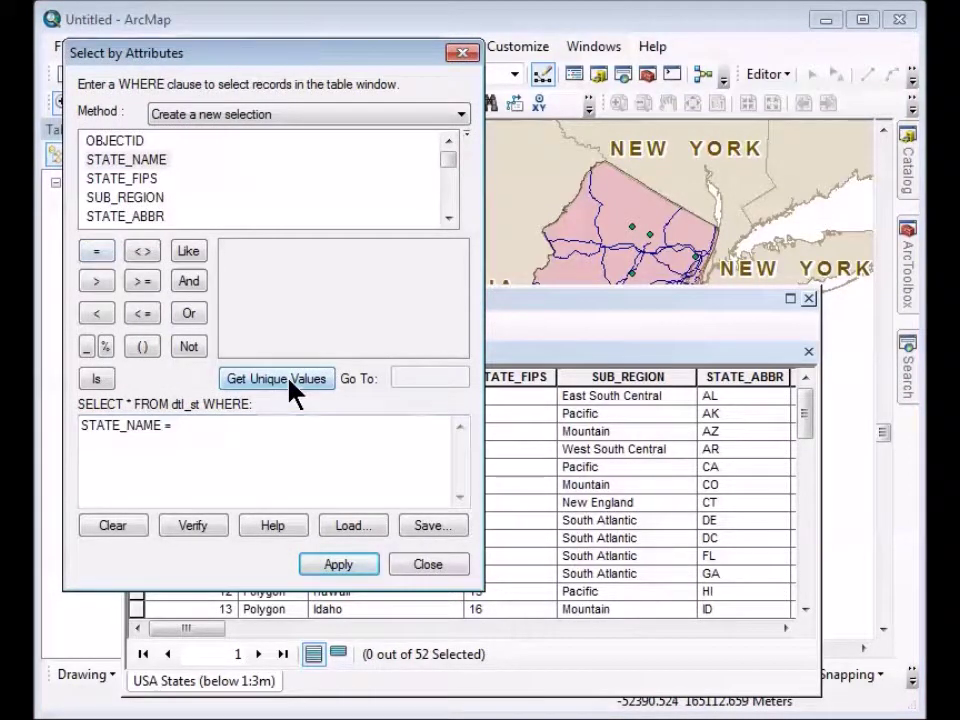
pyautogui.moveTo(458, 270); pyautogui.dragTo(458, 300)
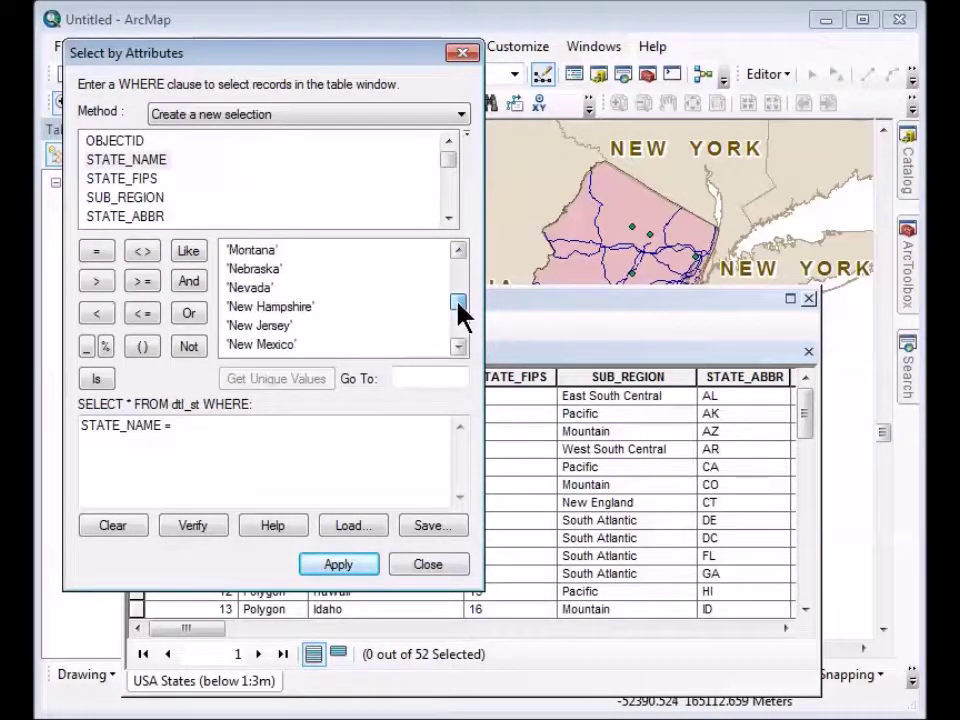
pyautogui.doubleClick(271, 325)
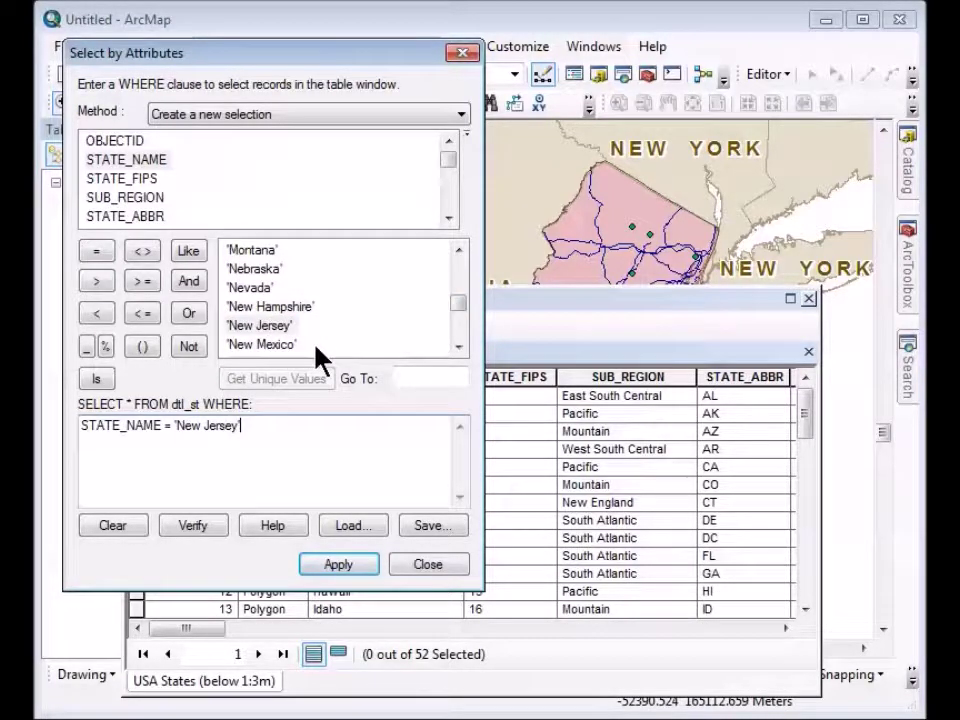
# Verify the query expression, apply it to select New Jersey, and close the attribute table
pyautogui.click(200, 528)
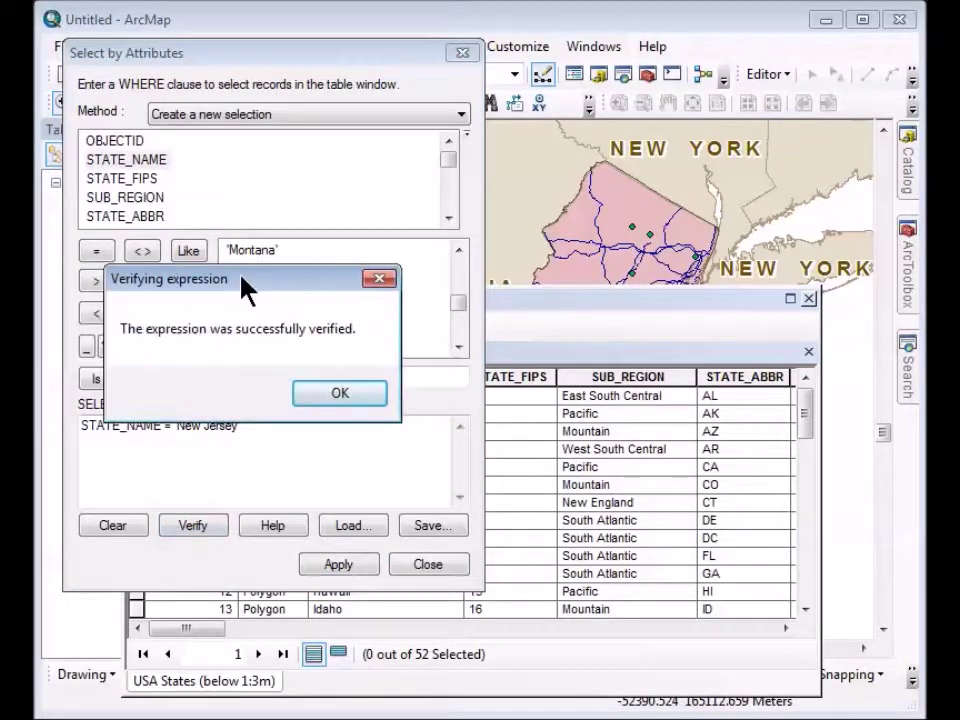
pyautogui.click(337, 397)
pyautogui.click(338, 564)
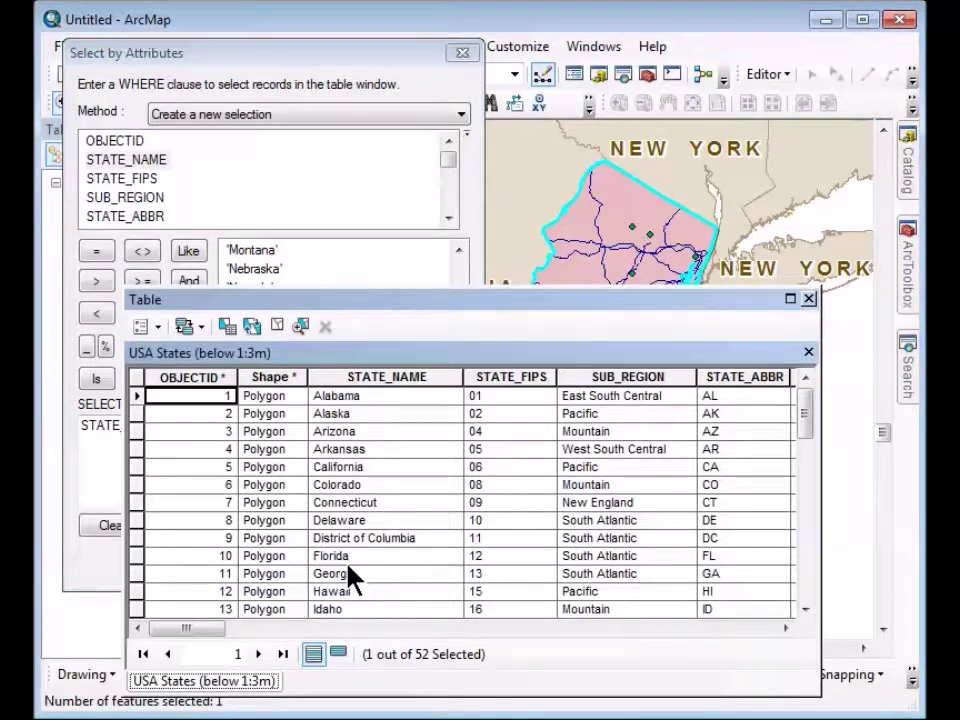
pyautogui.click(808, 298)
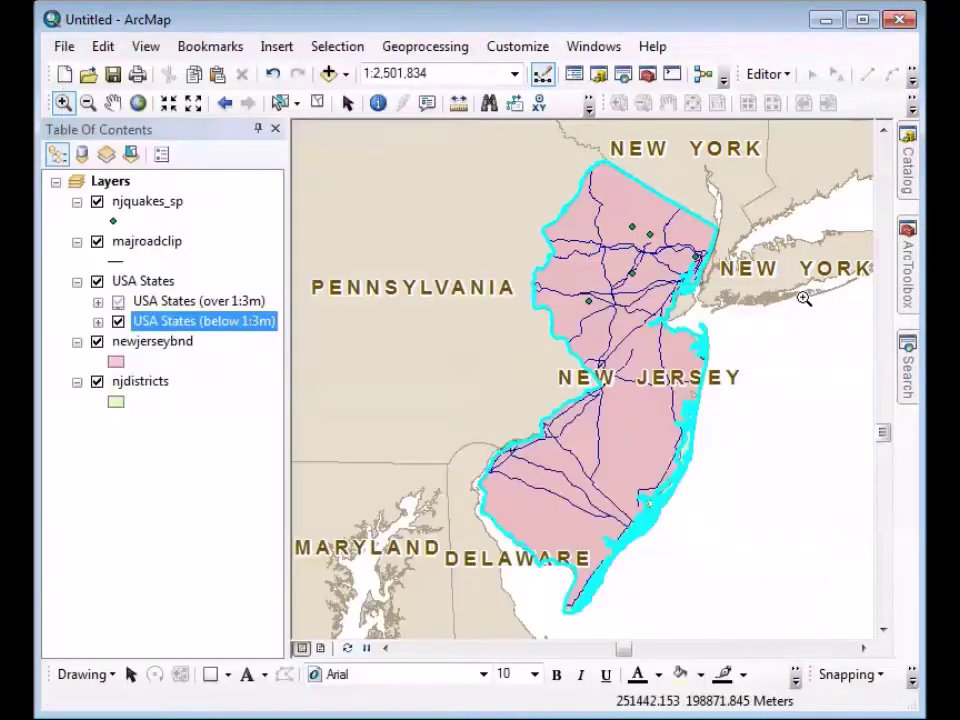
# Export the selected New Jersey feature as njstate_dtl into NewJersey.gdb using the data frame's coordinate system, and add it to the map
pyautogui.rightClick(162, 322)
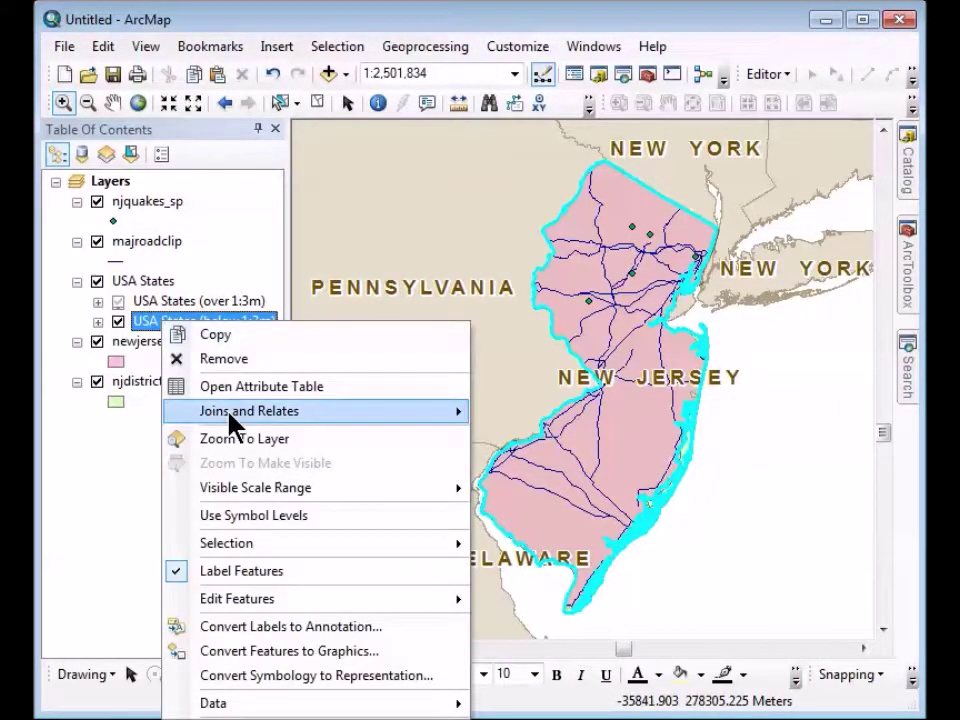
pyautogui.moveTo(448, 706)
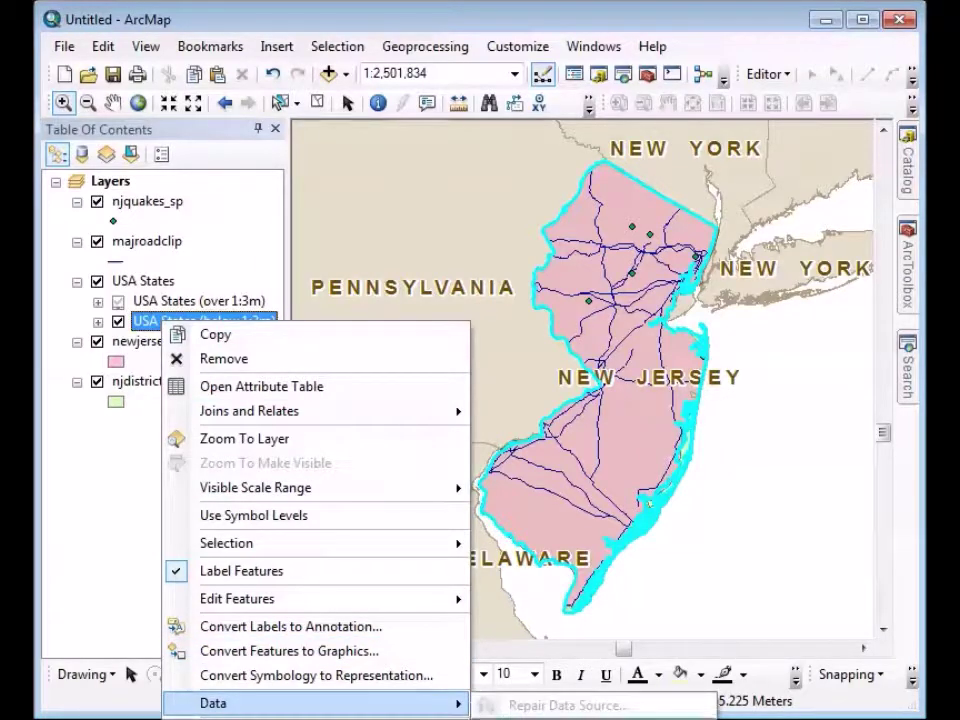
pyautogui.click(545, 628)
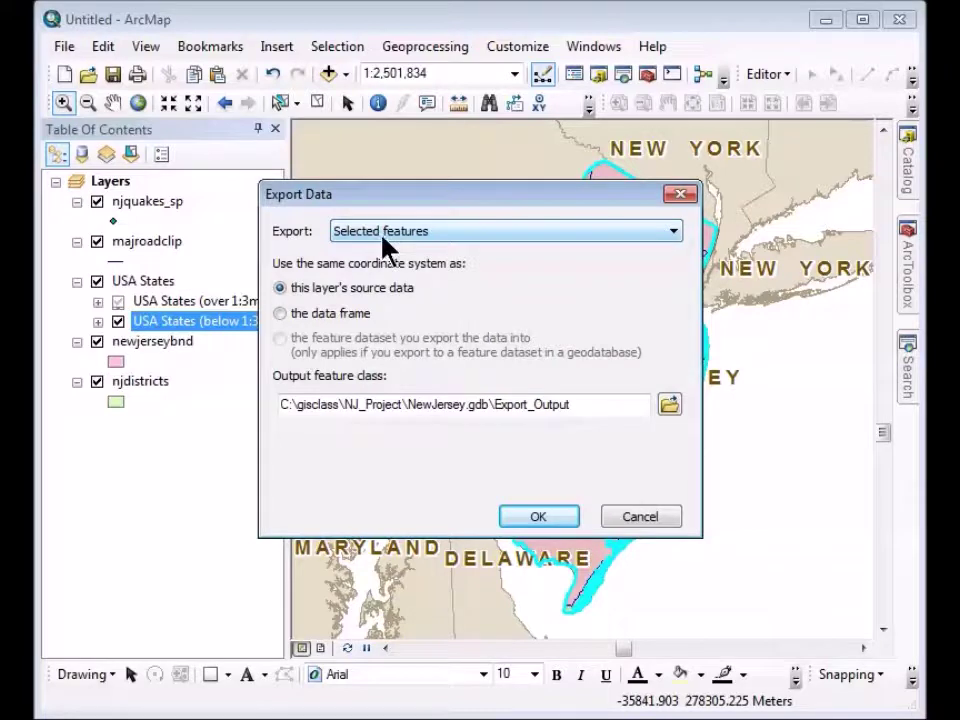
pyautogui.click(280, 315)
pyautogui.moveTo(568, 404); pyautogui.dragTo(497, 404)
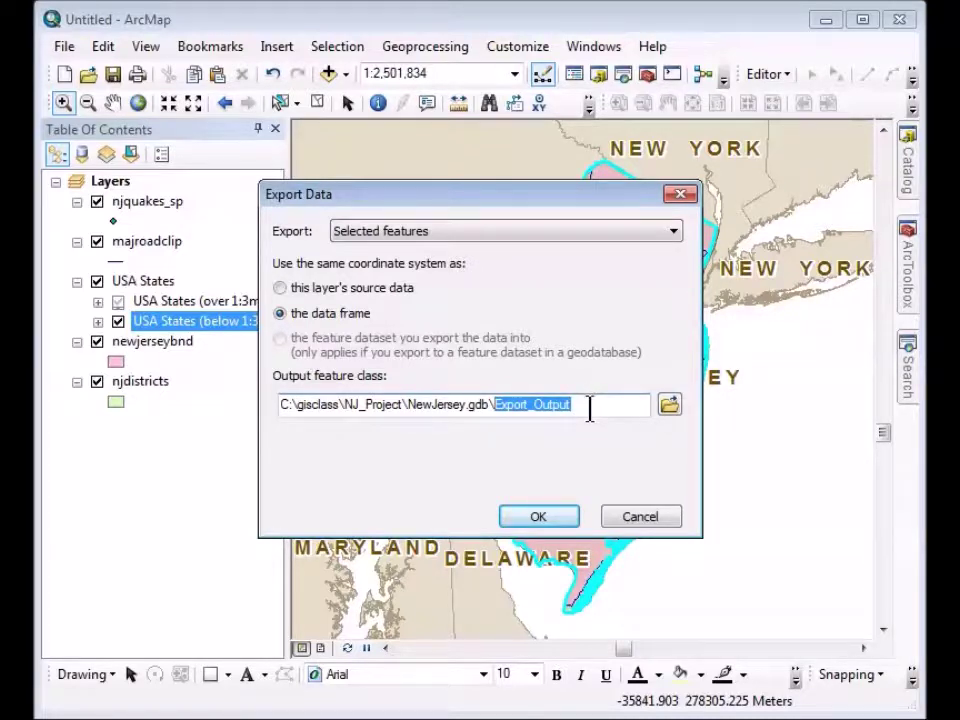
pyautogui.write('njstate_dtl')
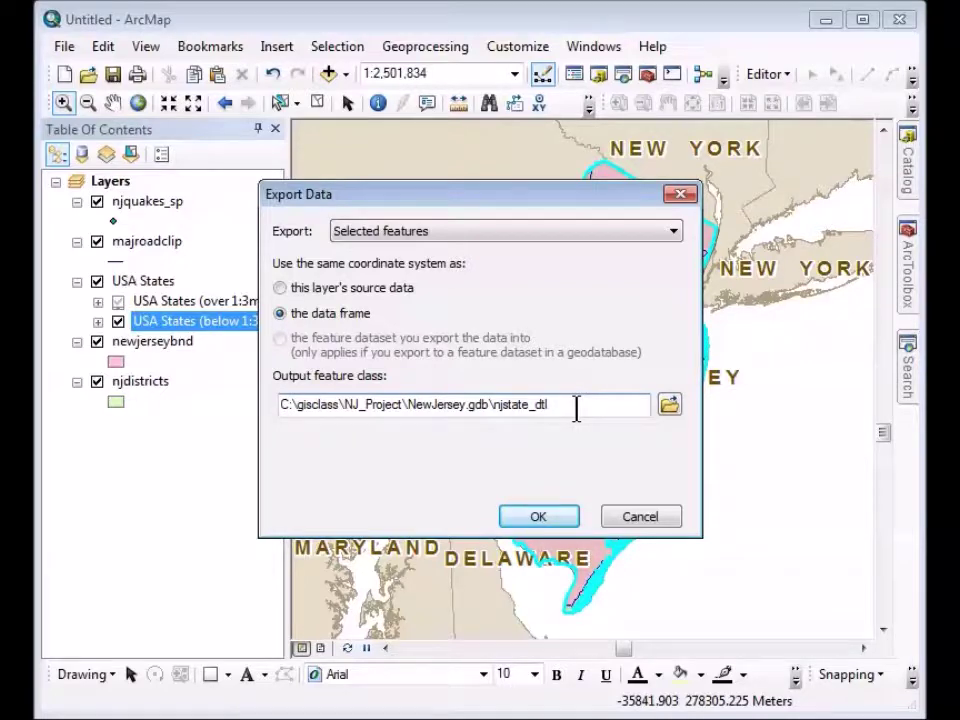
pyautogui.click(550, 519)
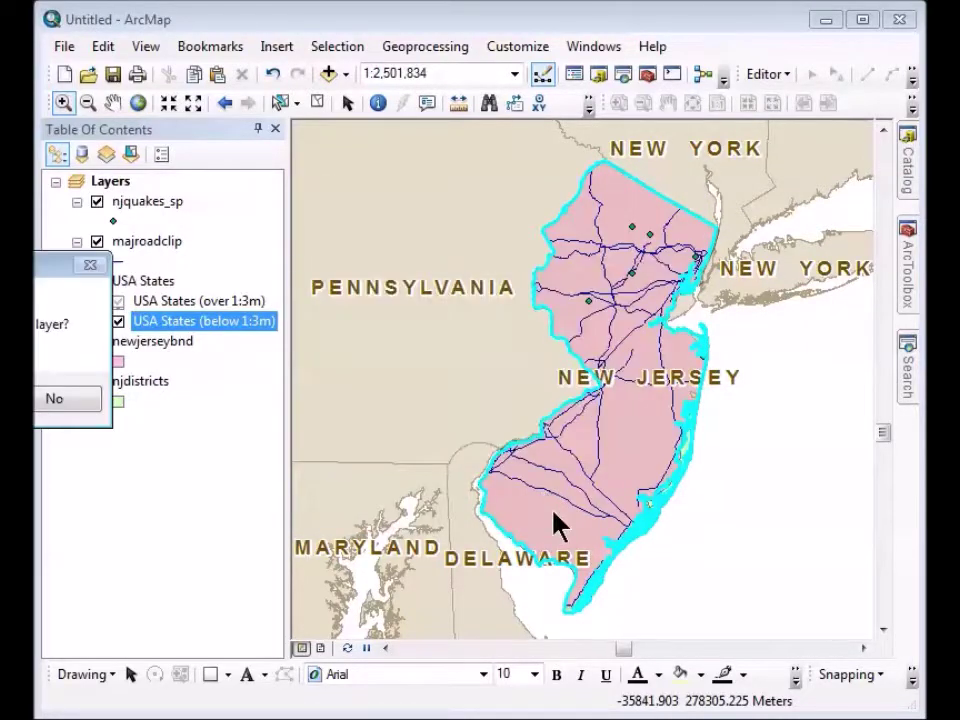
pyautogui.moveTo(33, 265); pyautogui.dragTo(420, 266)
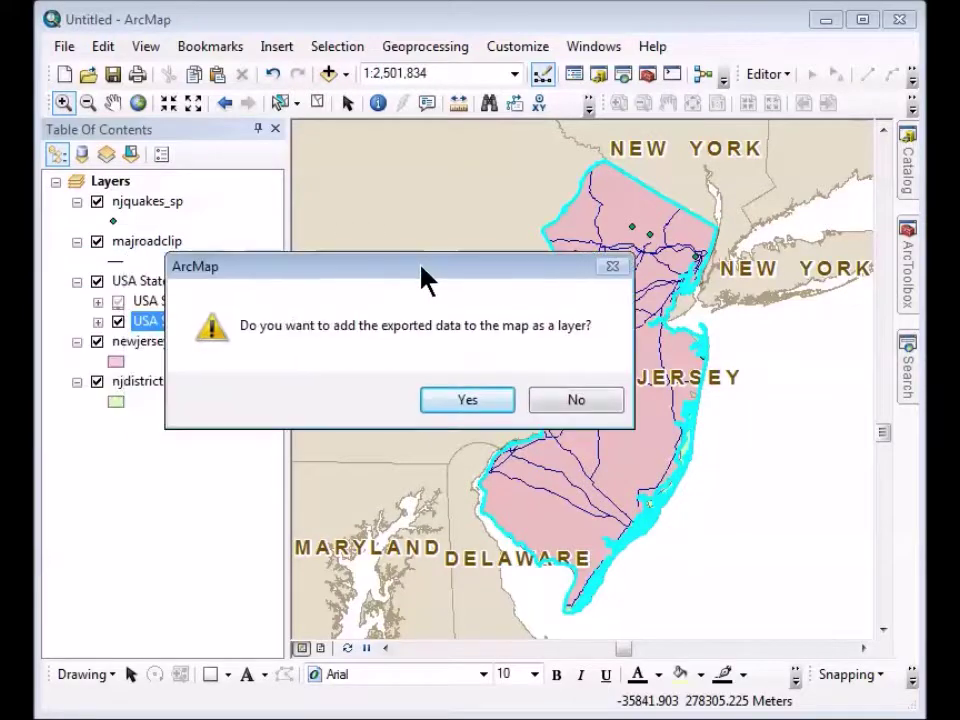
pyautogui.click(474, 398)
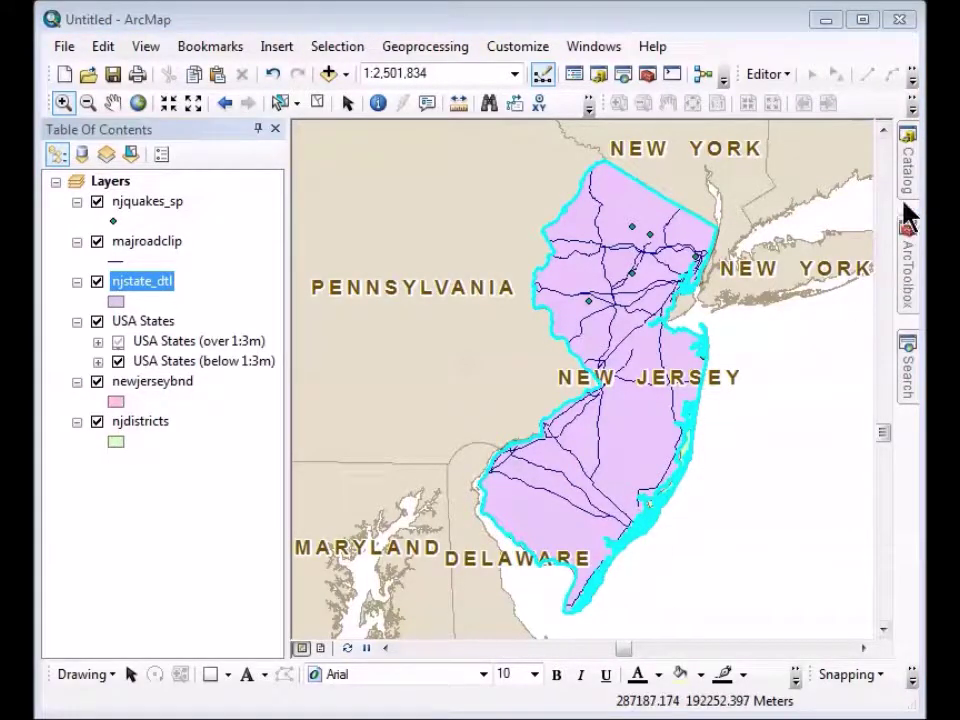
# Open the item description of the njstate_dtl feature class in NewJersey.gdb
pyautogui.click(906, 170)
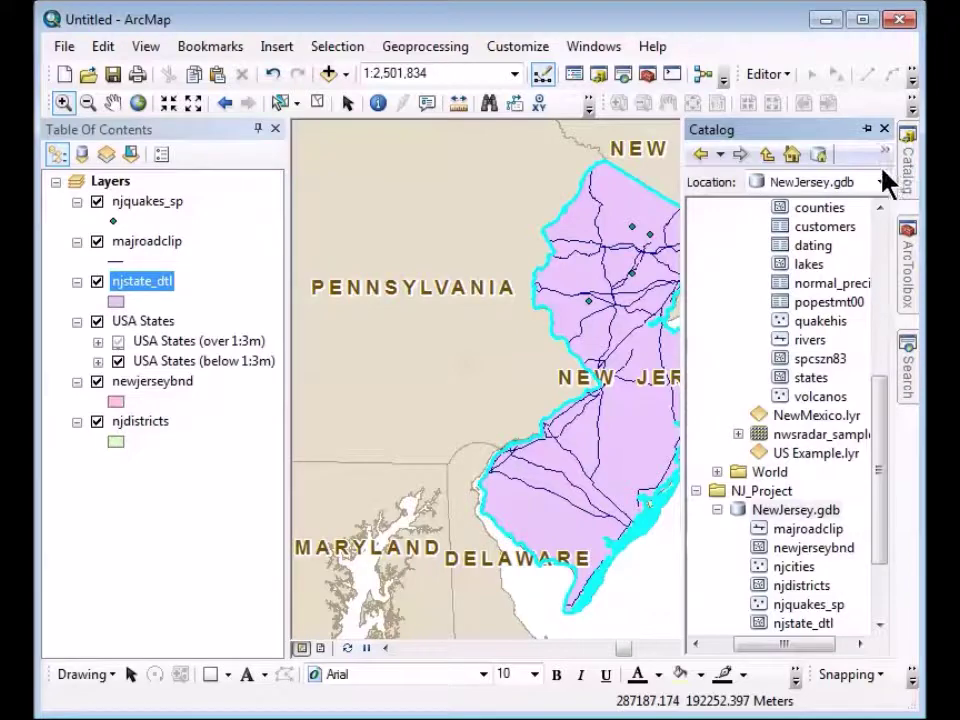
pyautogui.moveTo(880, 425); pyautogui.dragTo(879, 478)
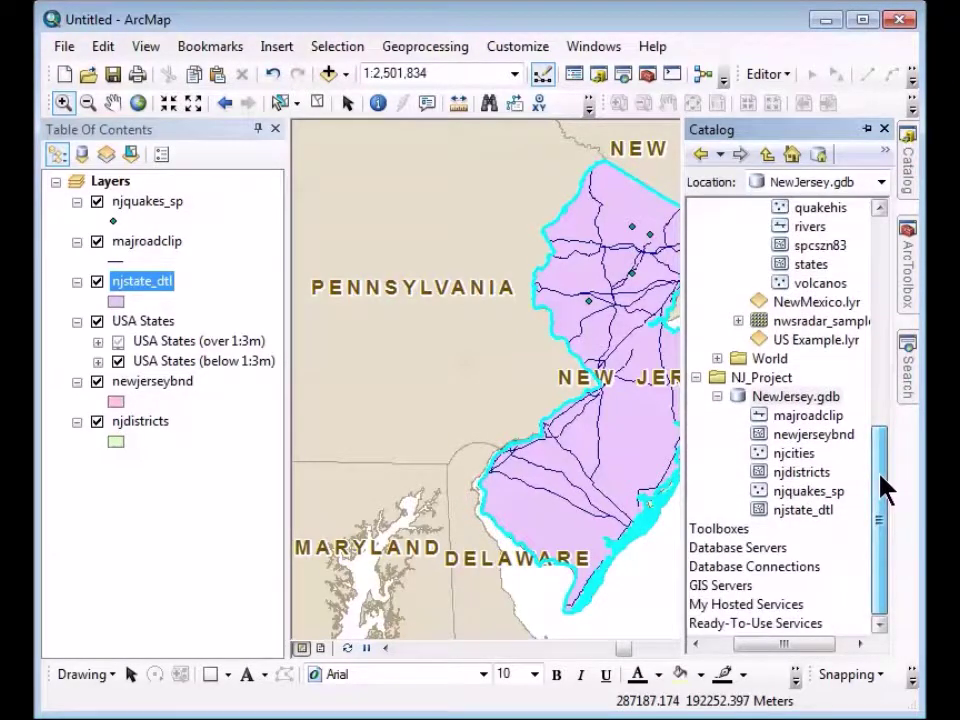
pyautogui.click(771, 512)
pyautogui.rightClick(772, 512)
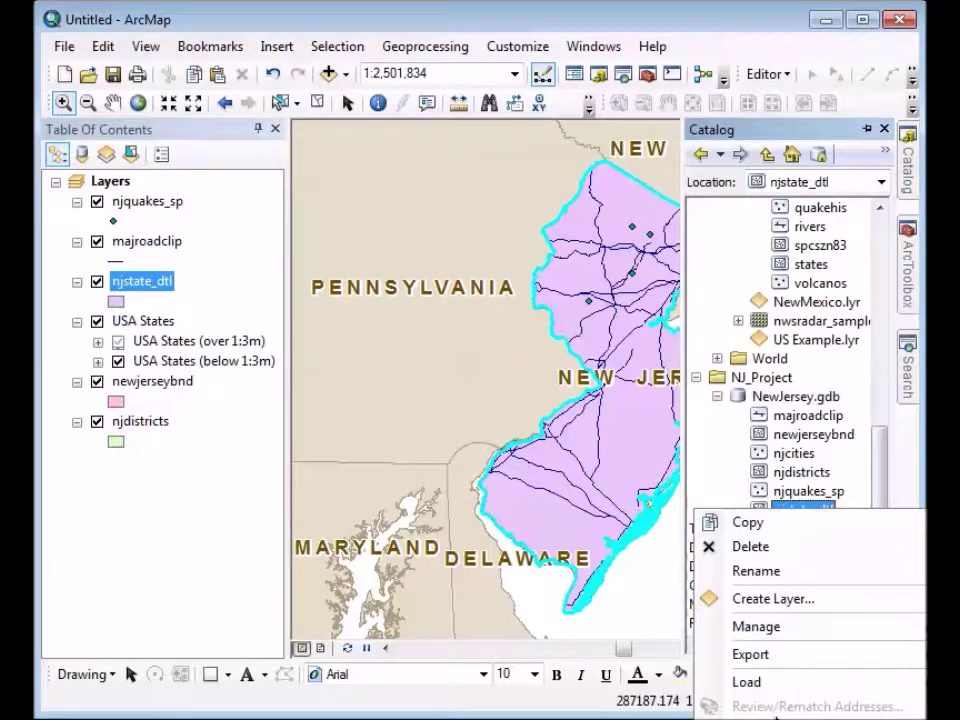
pyautogui.press('Escape')
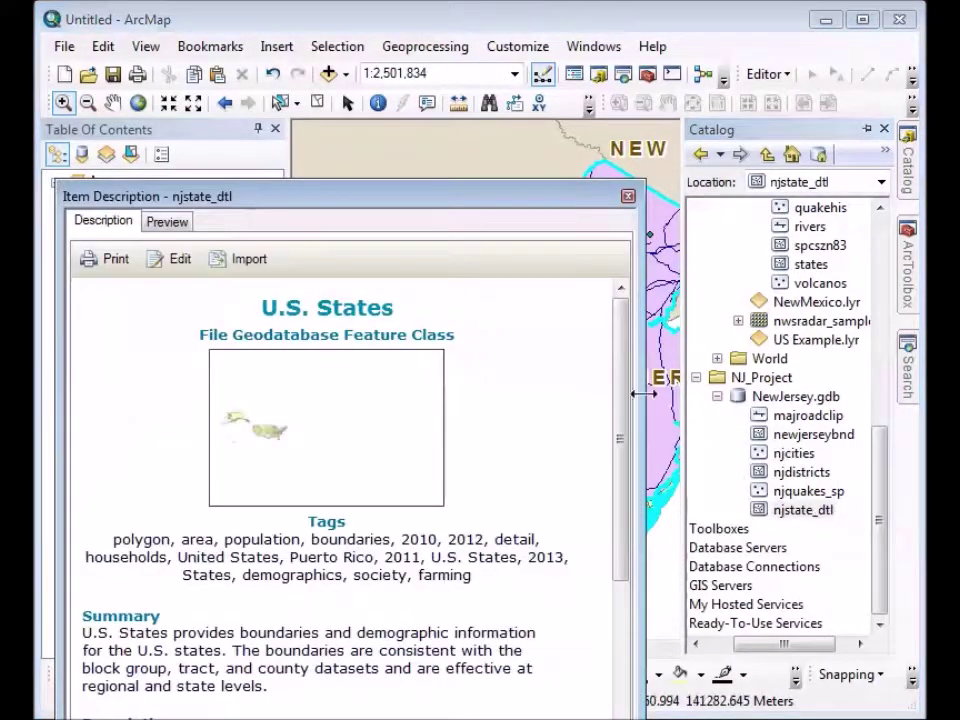
pyautogui.moveTo(238, 198); pyautogui.dragTo(269, 48)
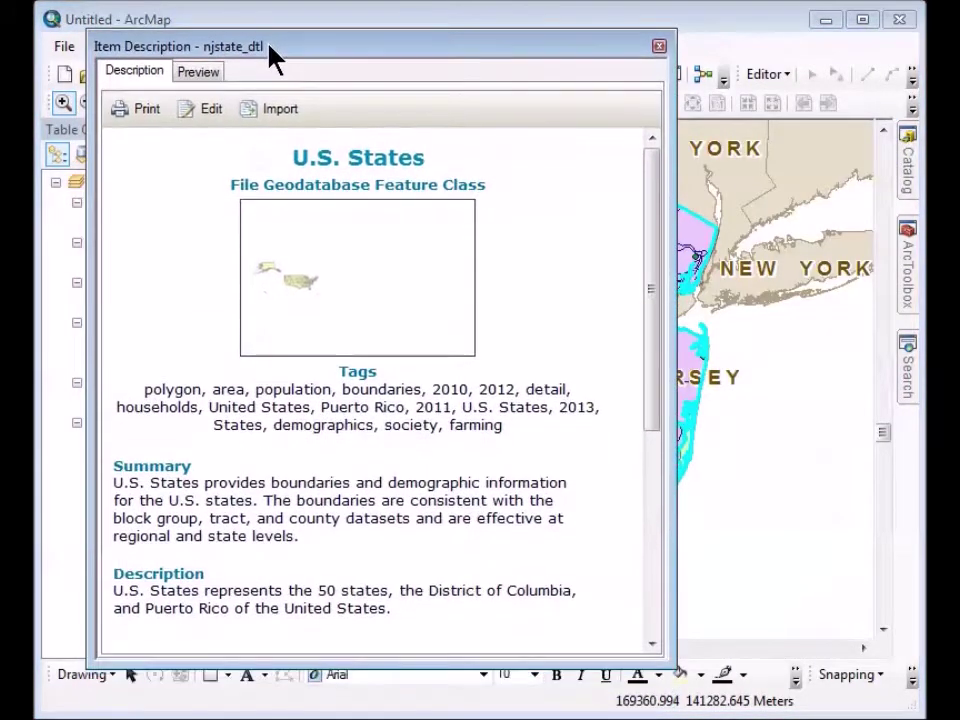
pyautogui.click(211, 112)
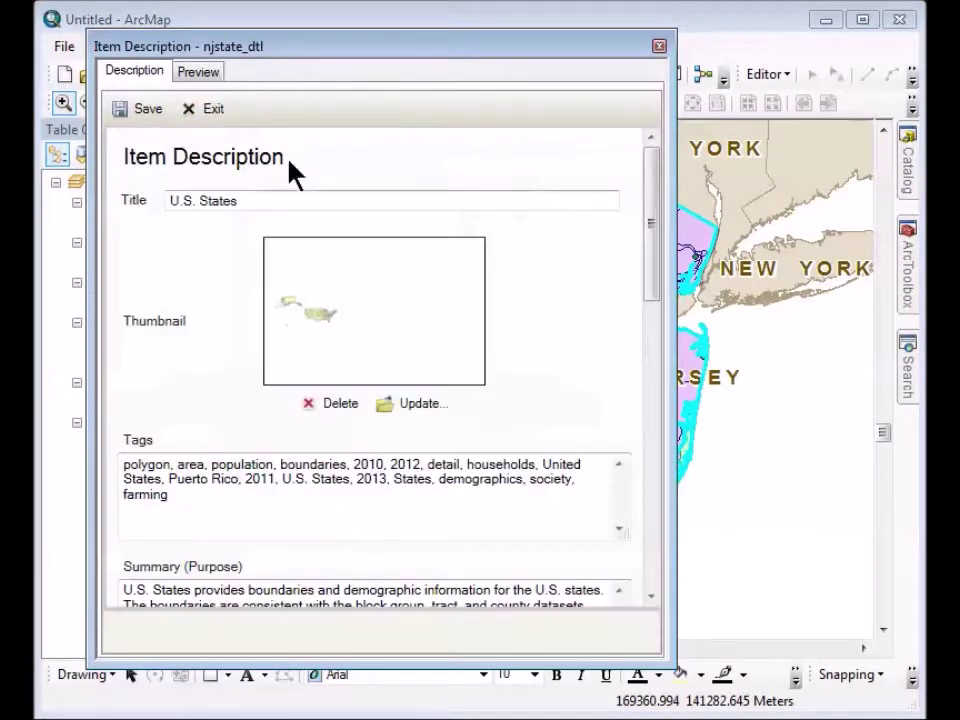
pyautogui.moveTo(655, 215); pyautogui.dragTo(655, 342)
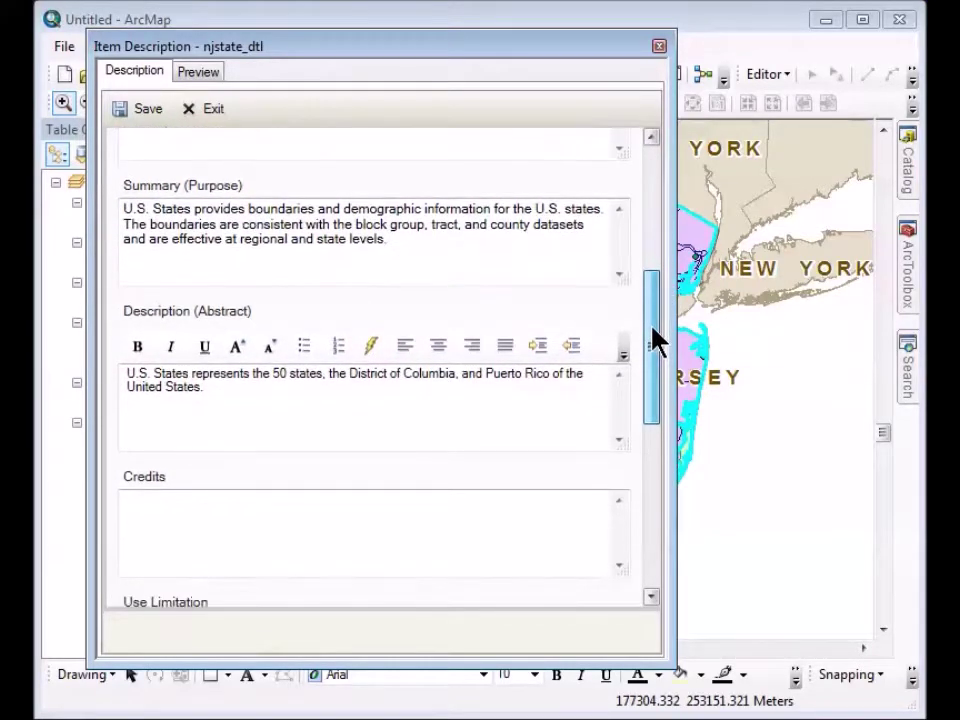
pyautogui.click(137, 508)
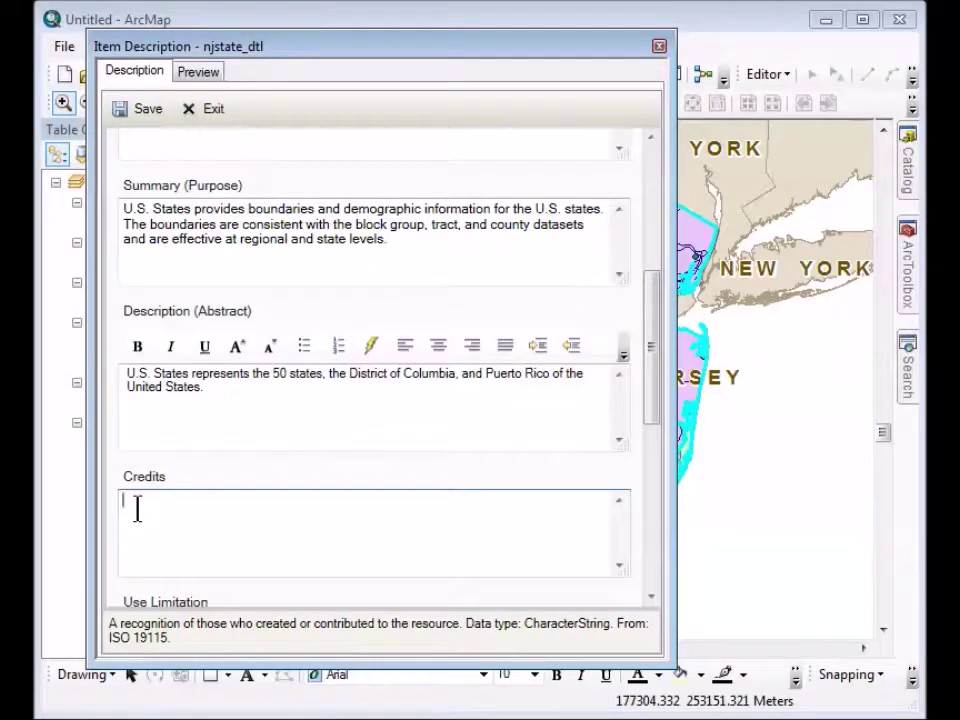
pyautogui.write("USA States (2013) [Layer package] Esri on ArcGIS Online, URL: http://ArcGIS.com [<today's date>].")
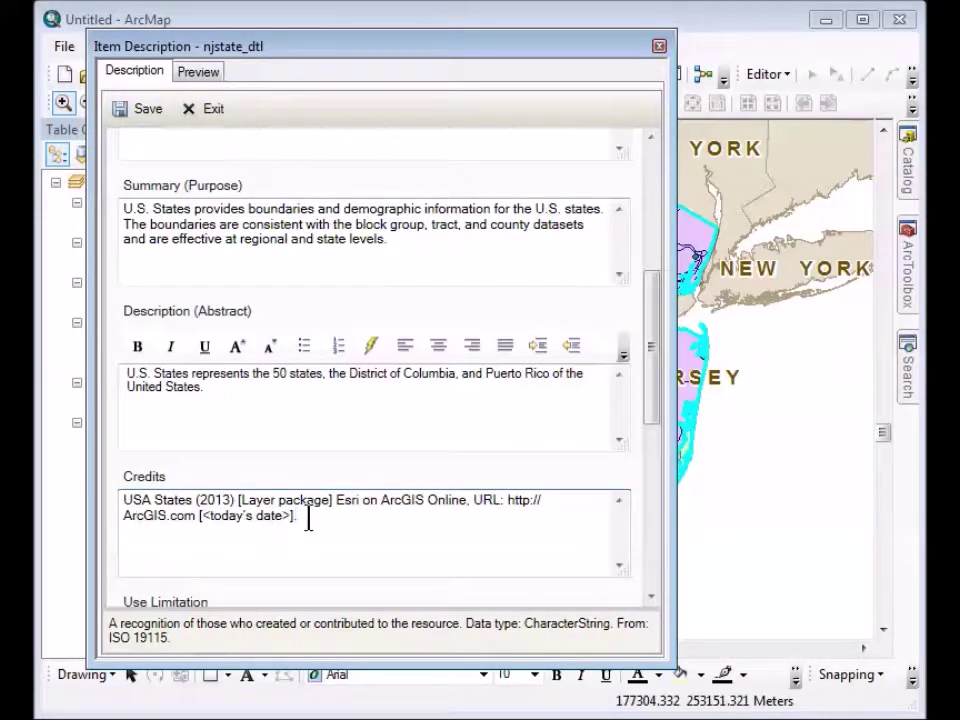
pyautogui.click(146, 112)
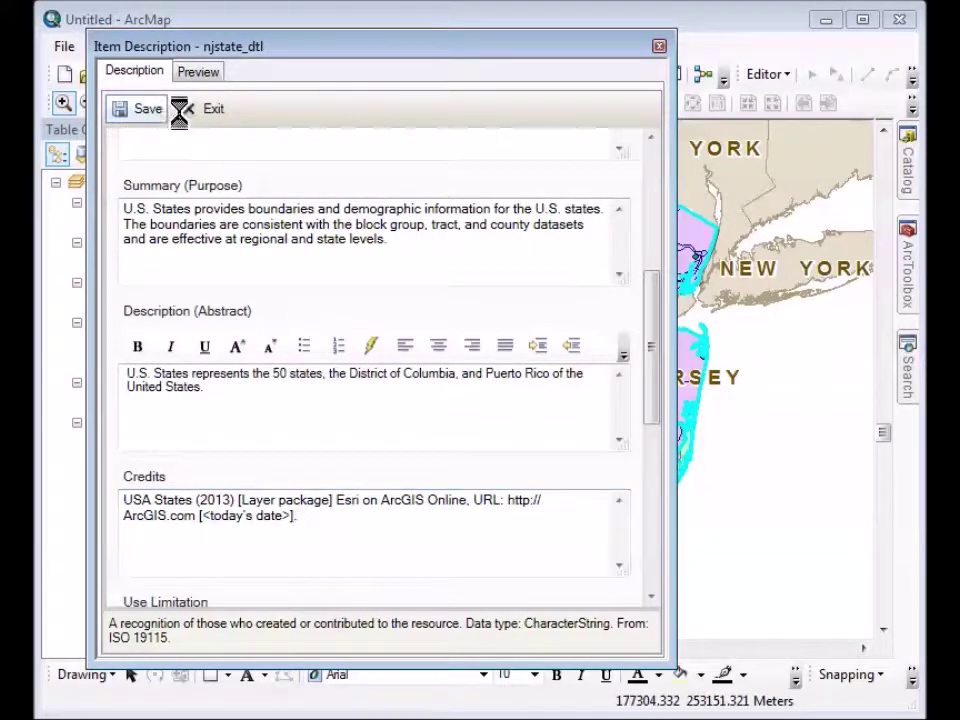
pyautogui.click(190, 107)
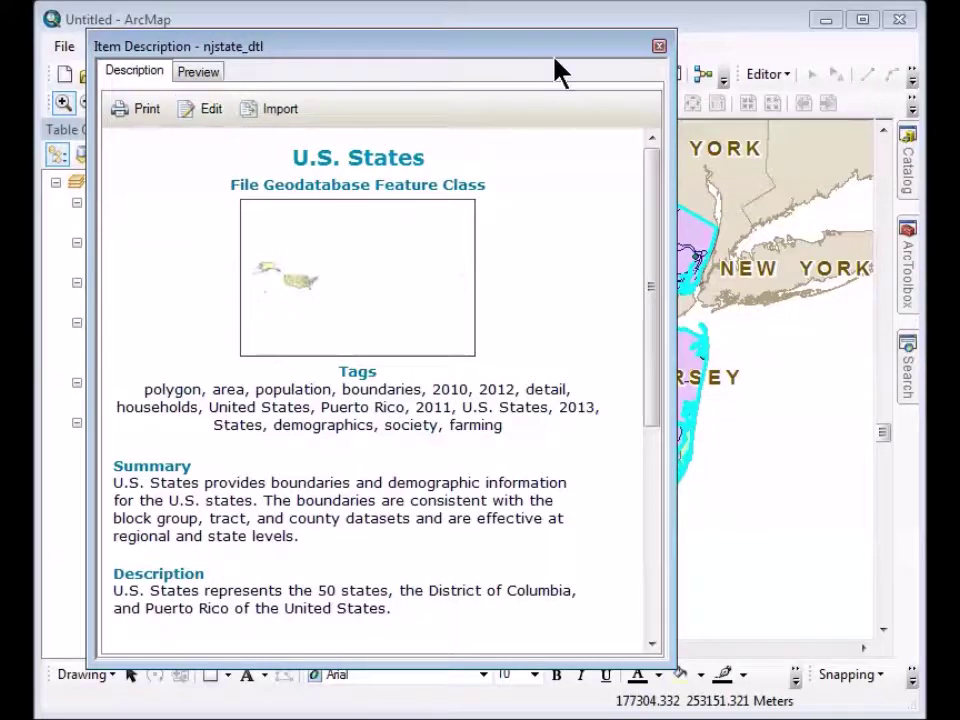
pyautogui.click(660, 47)
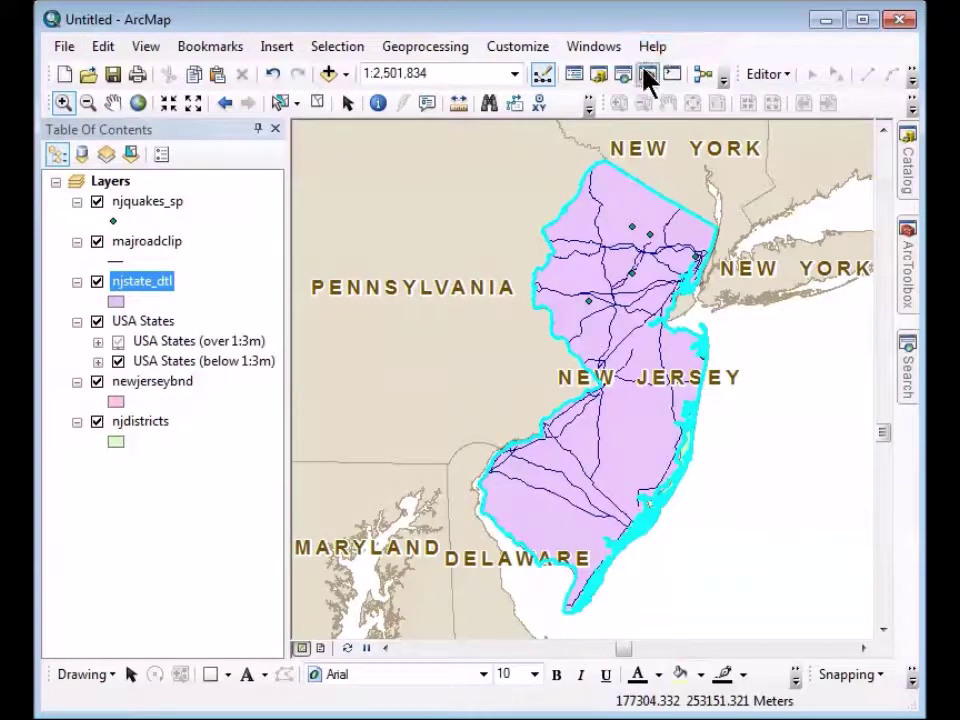
# Remove the USA States group layer from the map and delete the newjerseybnd feature class from NewJersey.gdb
pyautogui.rightClick(134, 323)
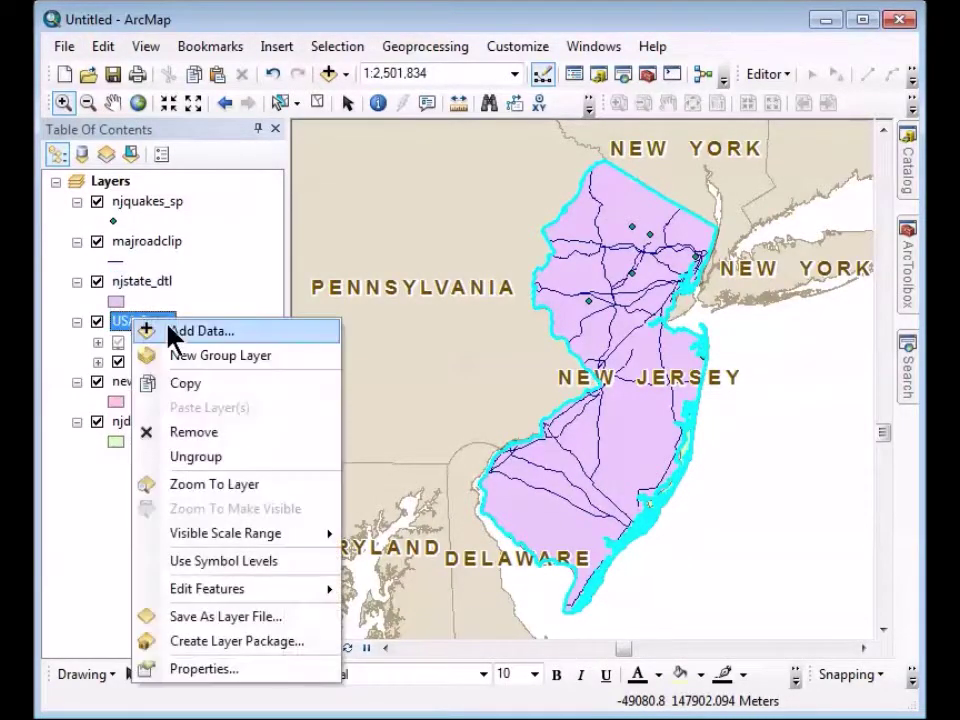
pyautogui.click(193, 441)
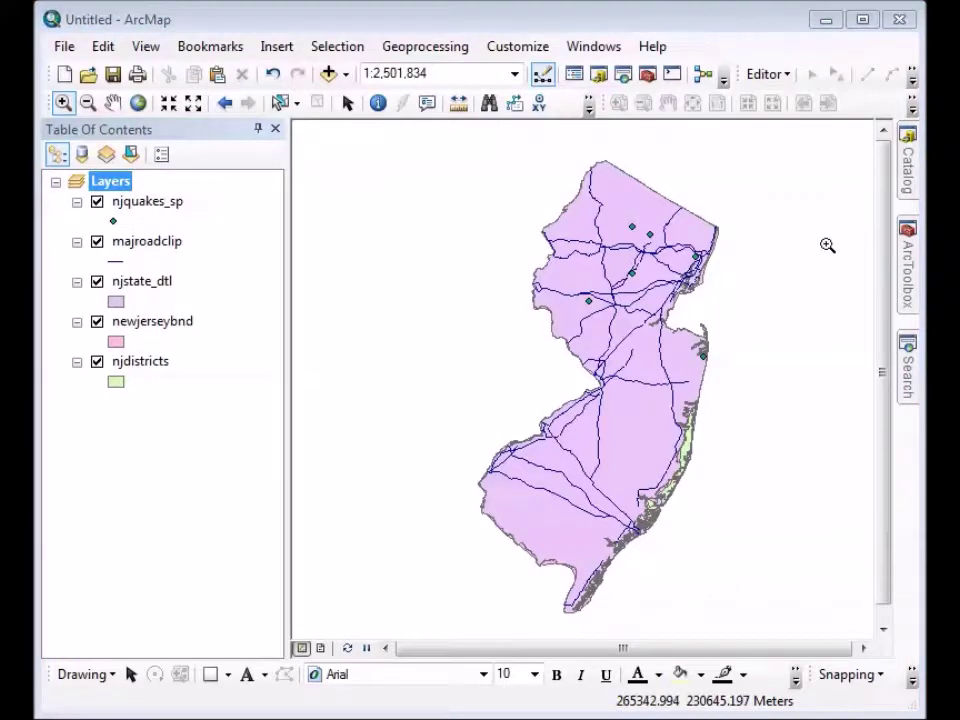
pyautogui.click(912, 176)
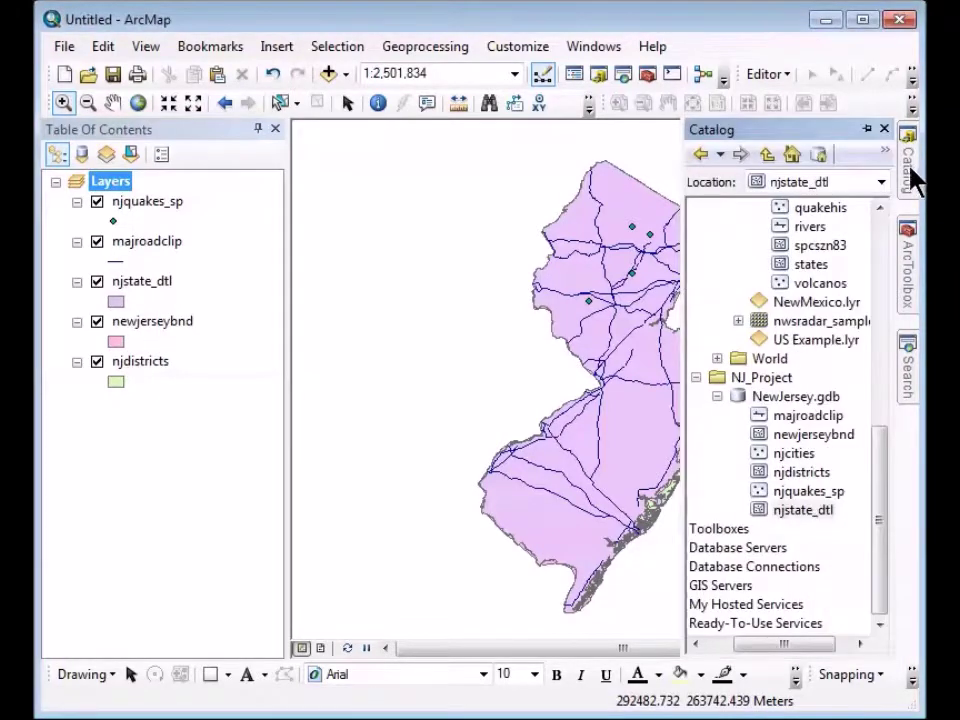
pyautogui.rightClick(809, 438)
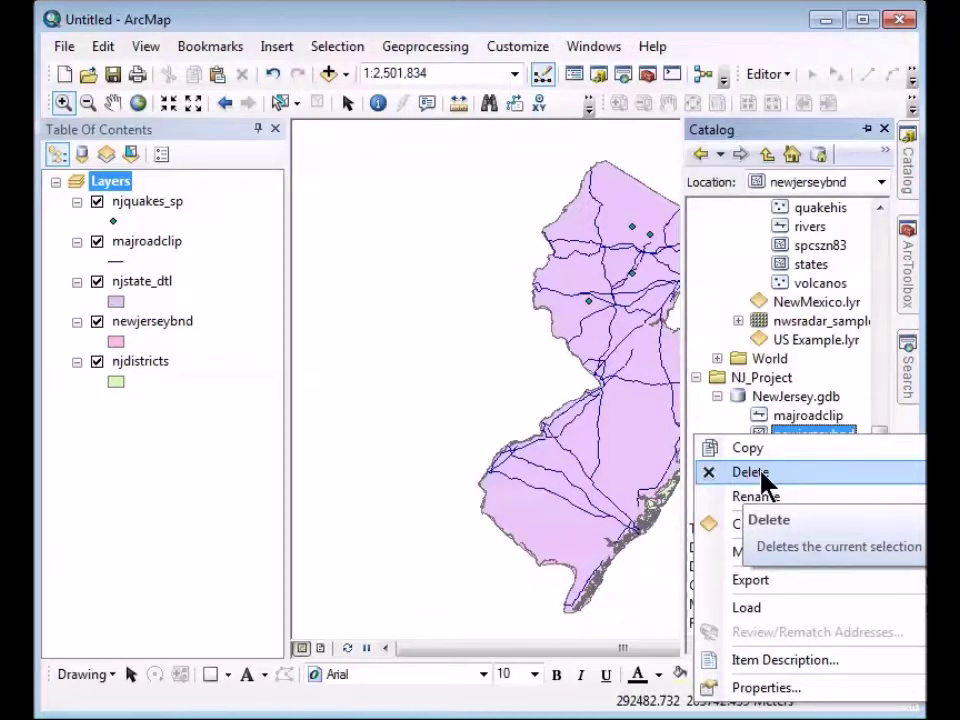
pyautogui.click(765, 478)
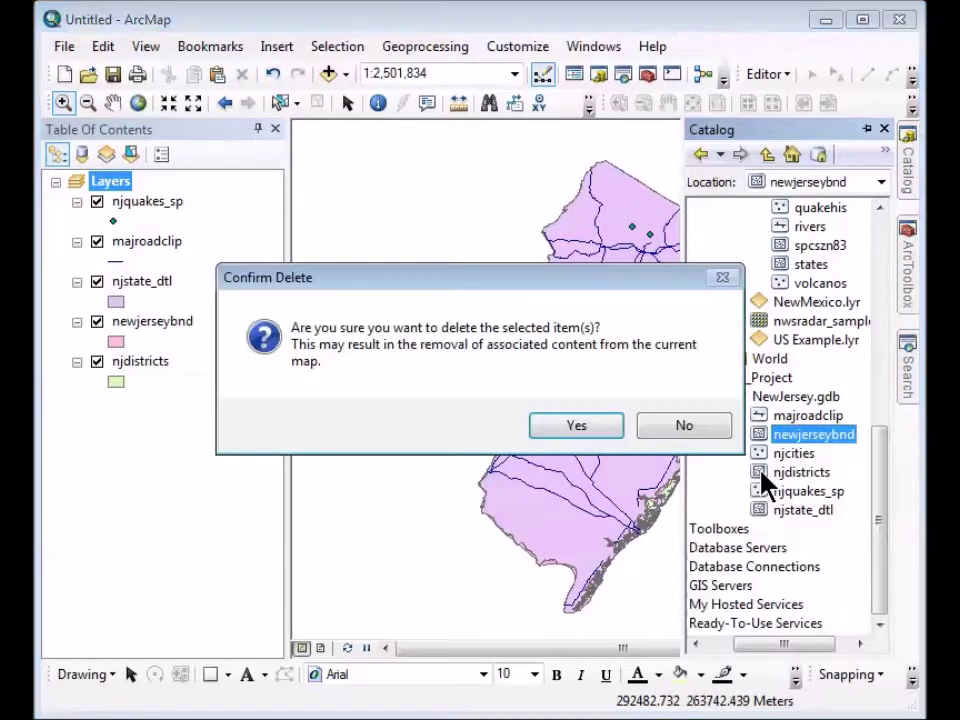
pyautogui.click(577, 428)
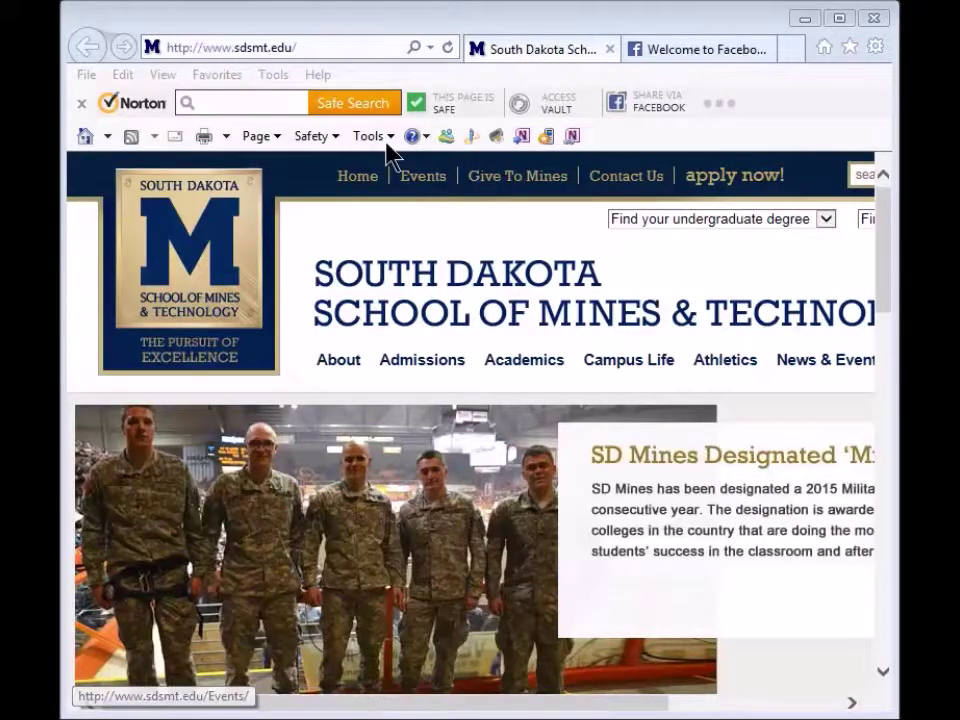
# In Internet Explorer, search the web for "New Jersey shapefile" and open the NJDEP GIS - State of New Jersey result
pyautogui.click(324, 47)
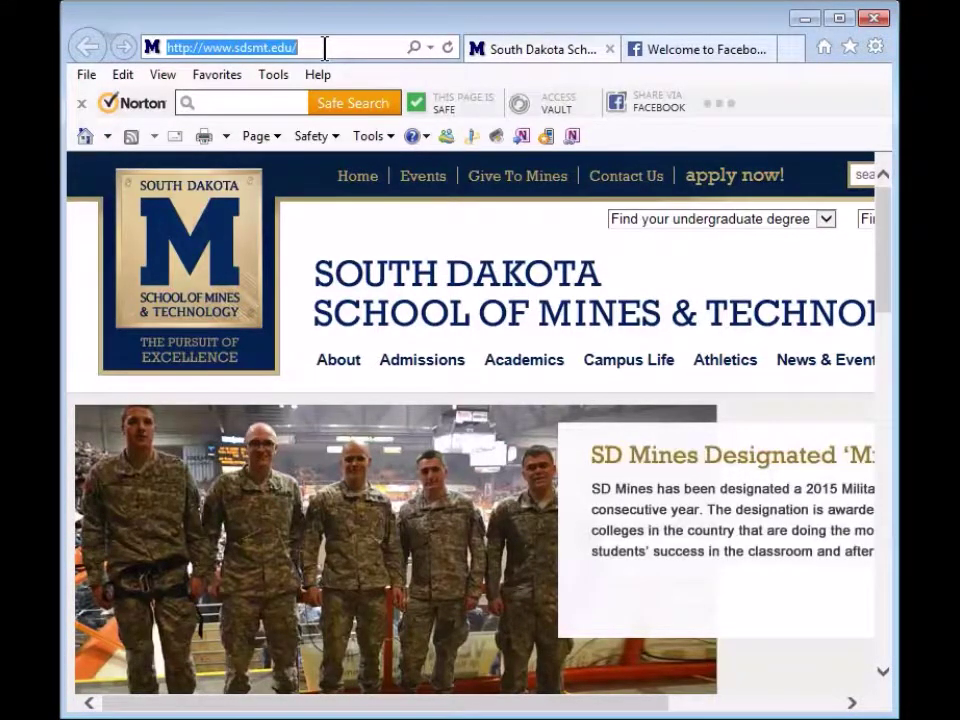
pyautogui.write('New Jersey shapefile')
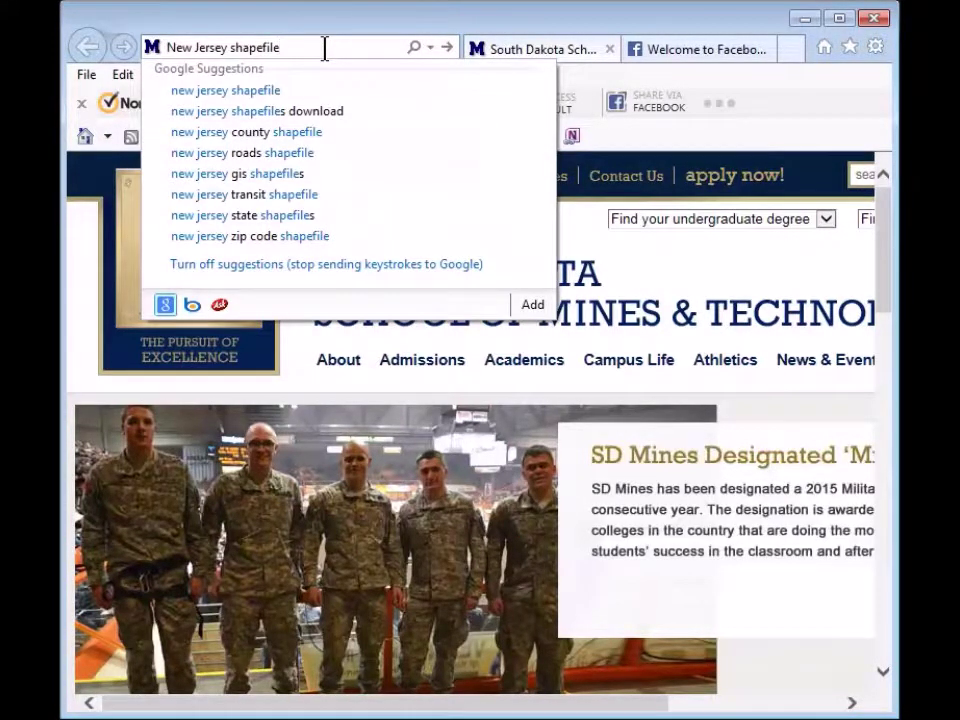
pyautogui.press('Return')
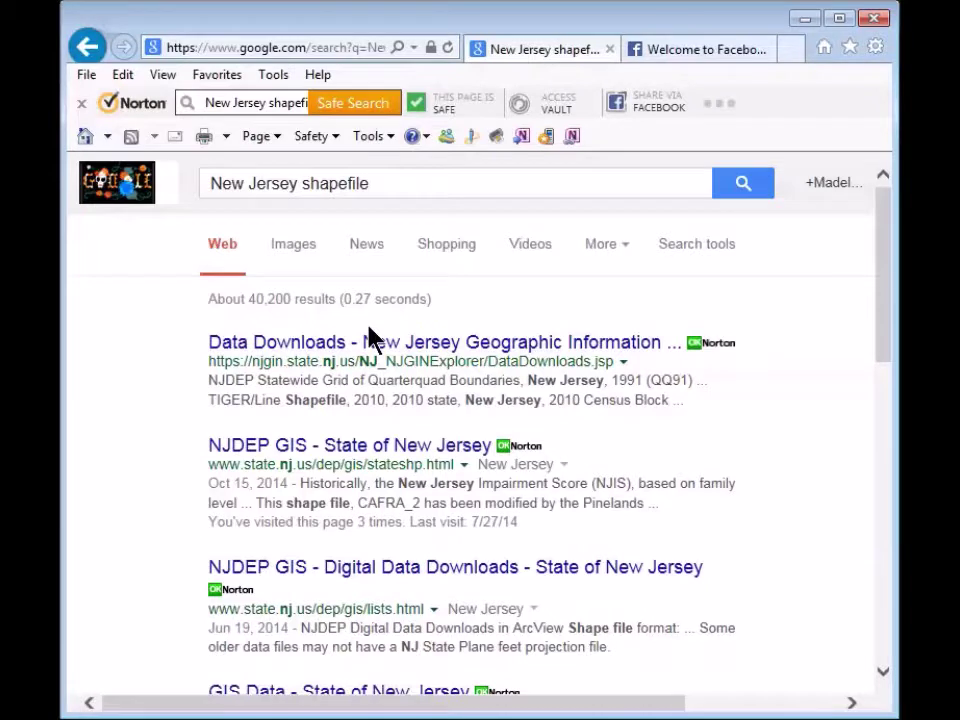
pyautogui.click(292, 455)
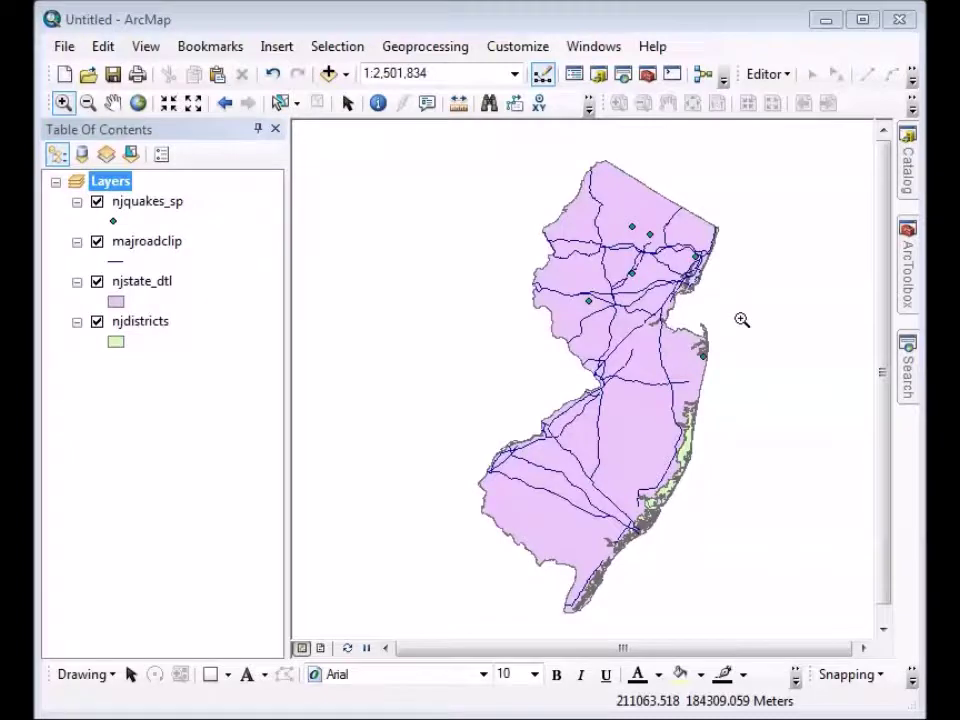
# Back in ArcMap, create a folder named Downloads inside the NJ_Project folder
pyautogui.click(910, 178)
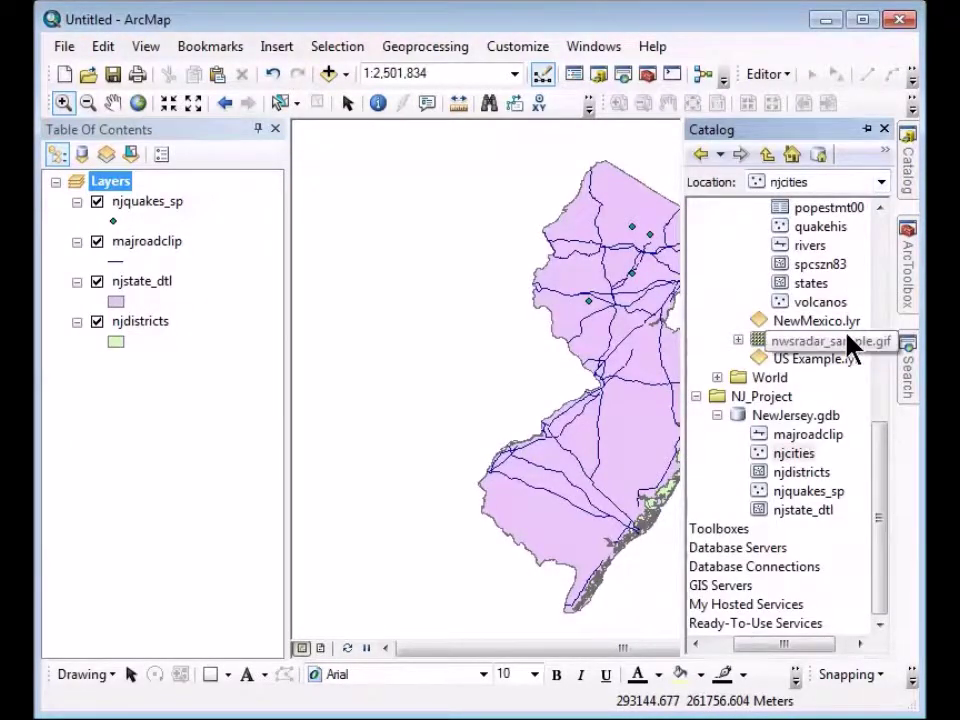
pyautogui.rightClick(711, 395)
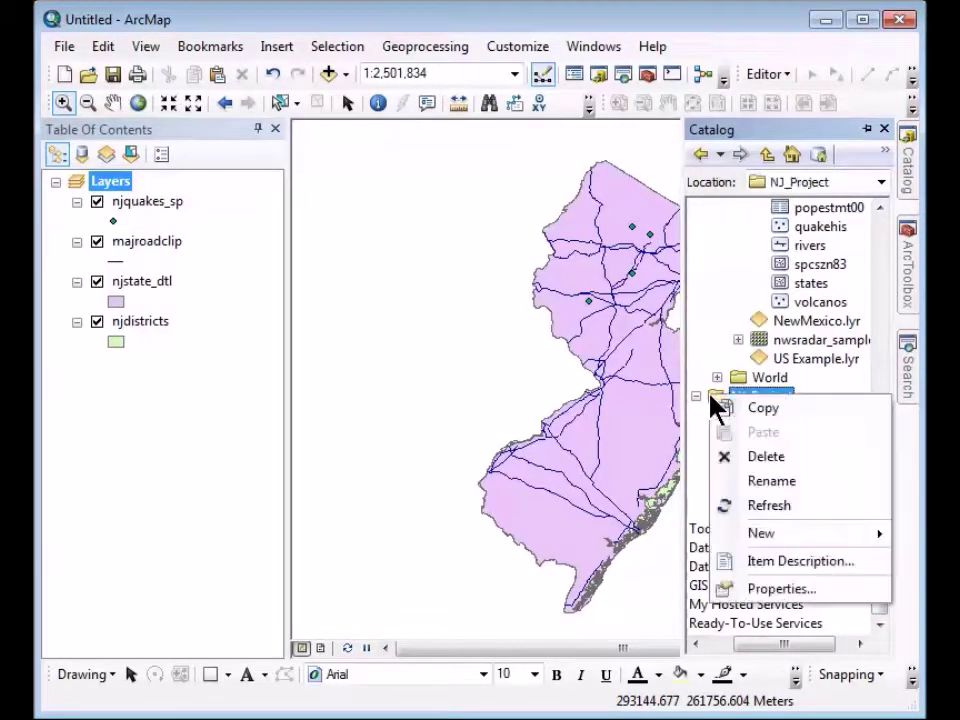
pyautogui.moveTo(772, 542)
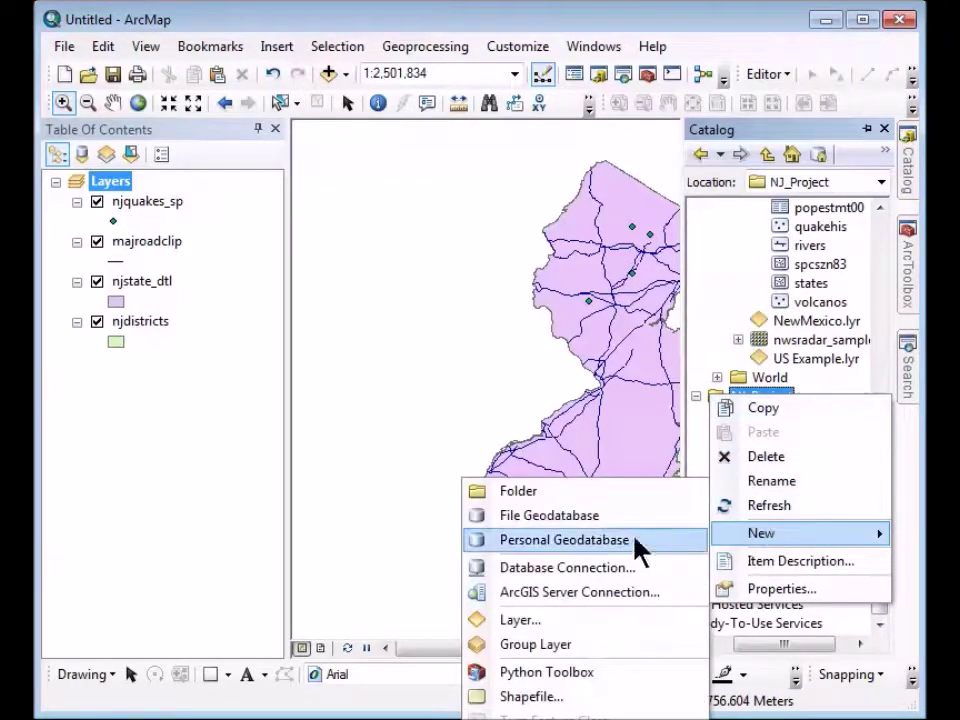
pyautogui.click(546, 497)
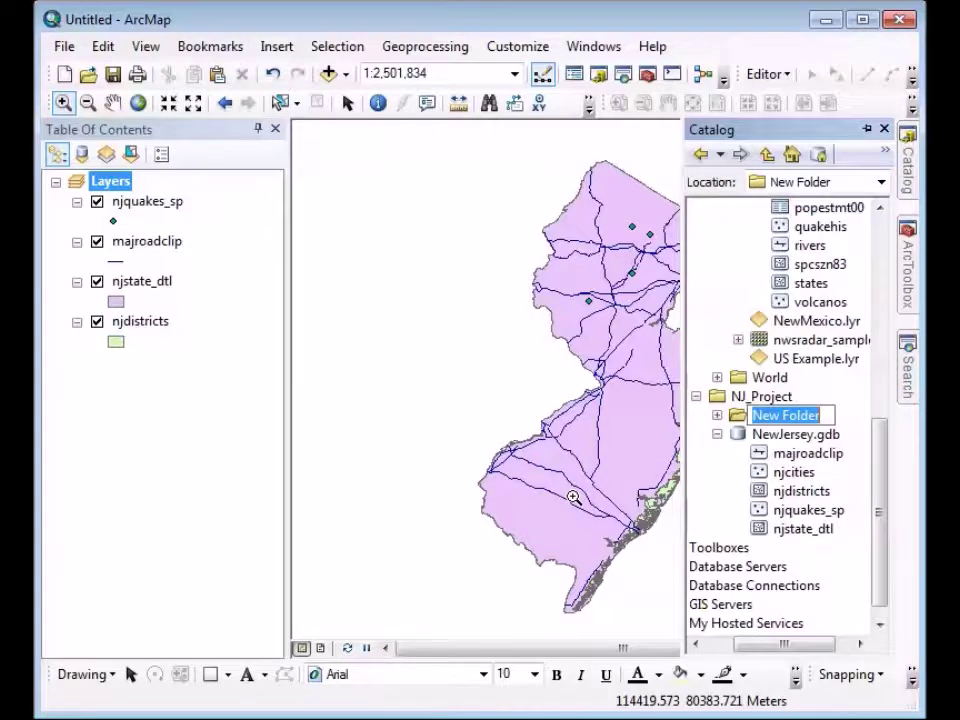
pyautogui.write('Downloads')
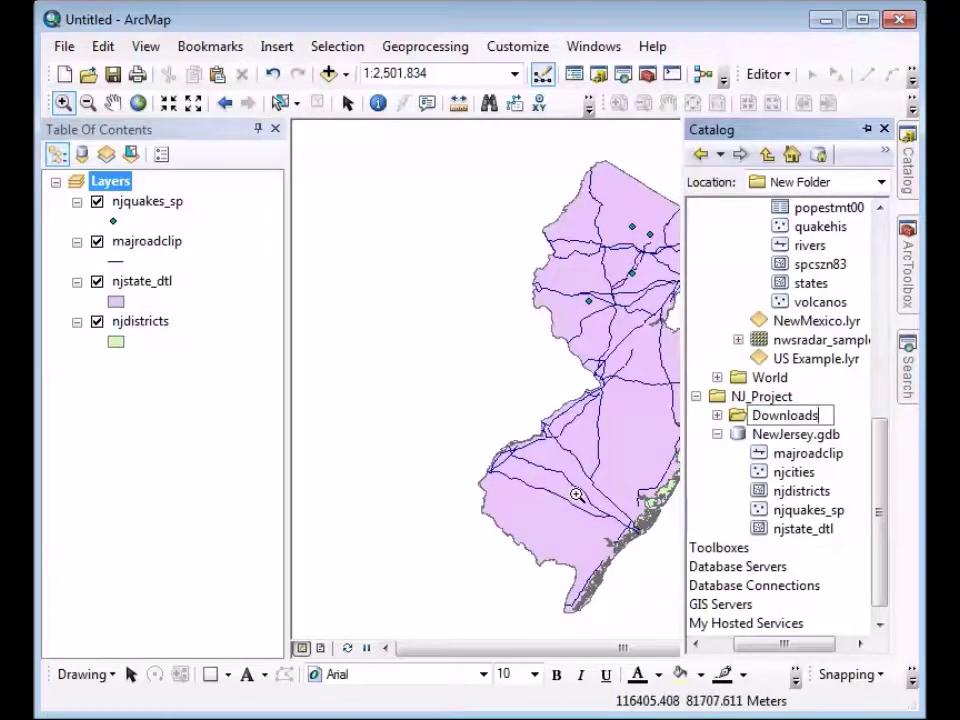
# Confirm the Downloads folder name and, on the NJDEP page in Internet Explorer, request the Elevation Contours statewide layer download
pyautogui.press('Return')
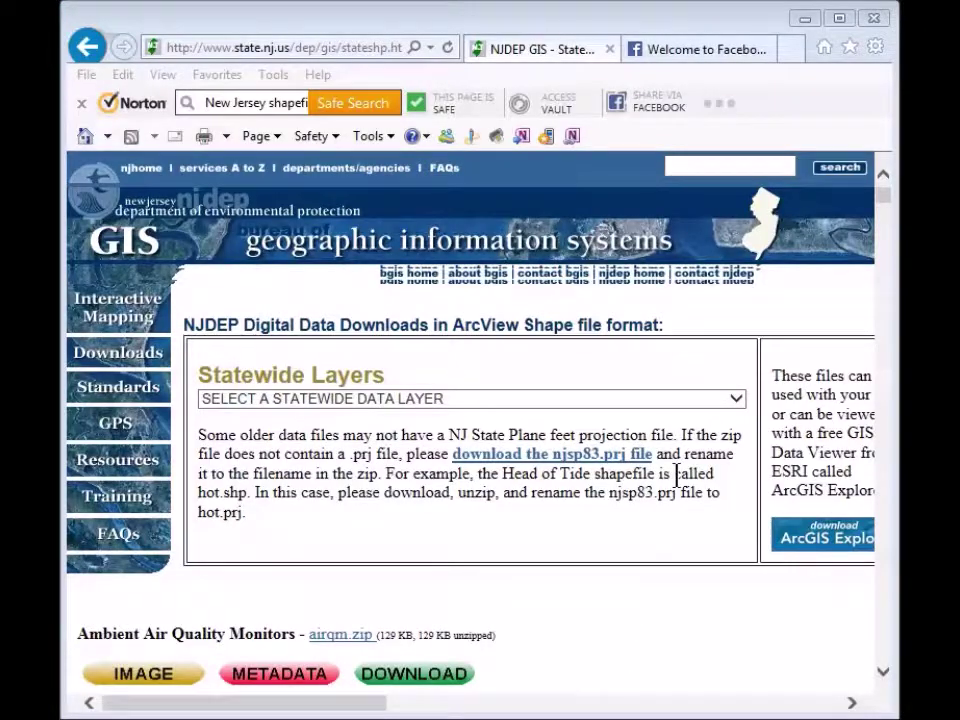
pyautogui.click(736, 405)
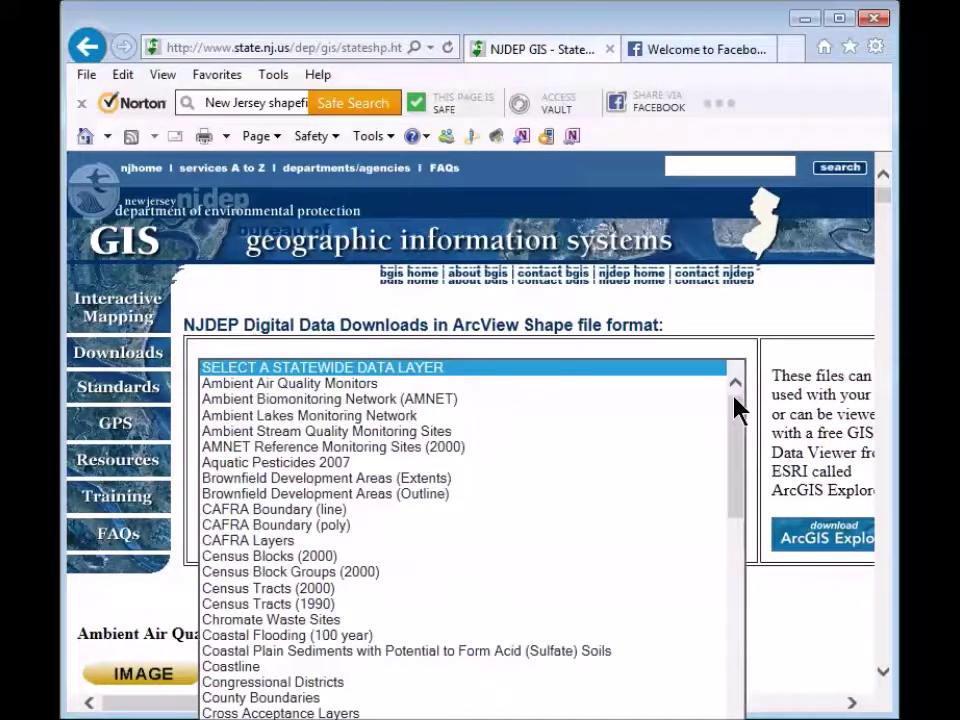
pyautogui.moveTo(744, 435); pyautogui.dragTo(748, 529)
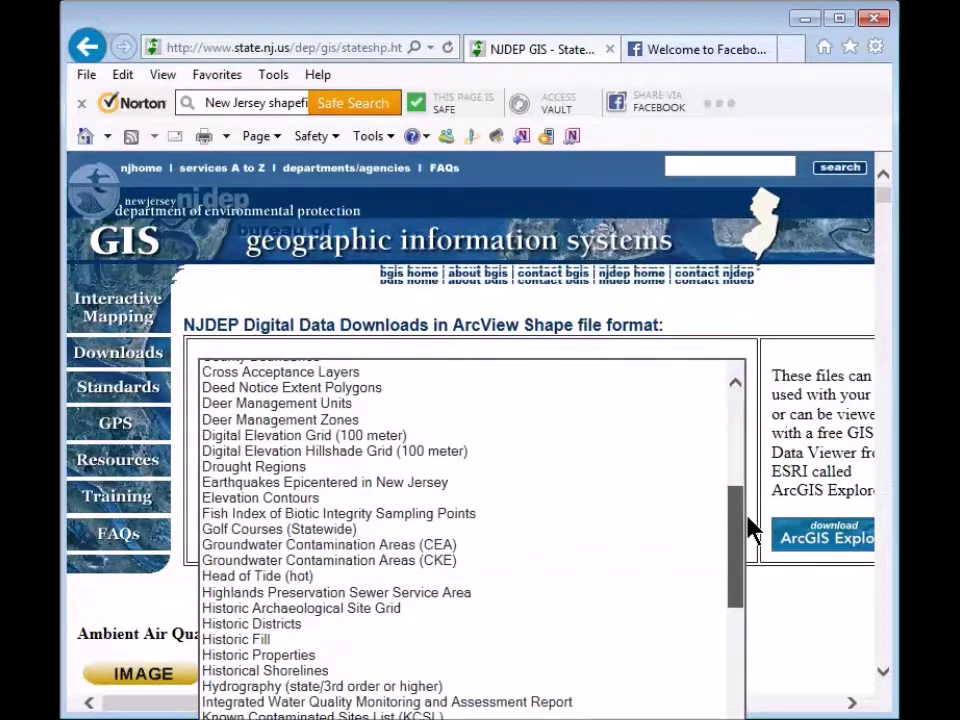
pyautogui.click(231, 499)
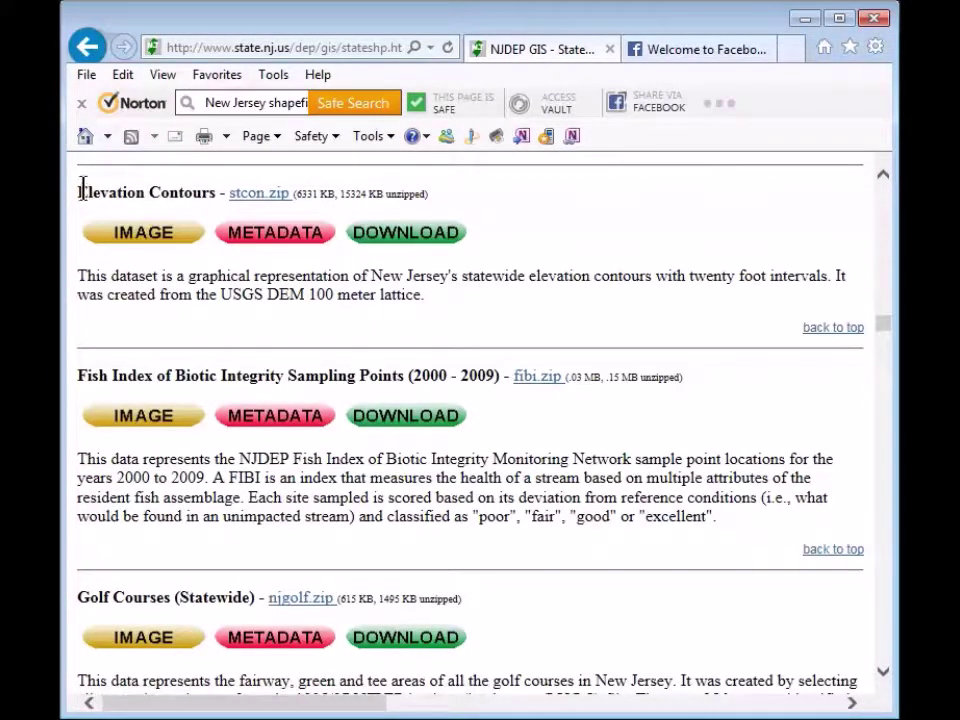
pyautogui.click(392, 240)
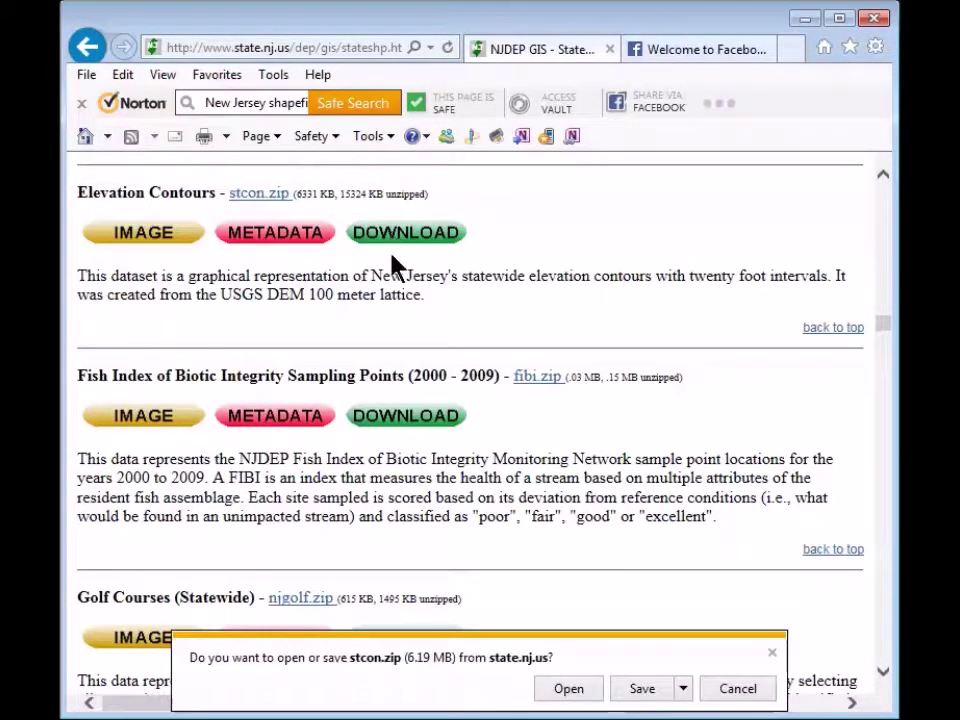
# Save stcon.zip to C:\gisclass\NJ_Project\Downloads and put the browser window away
pyautogui.click(685, 689)
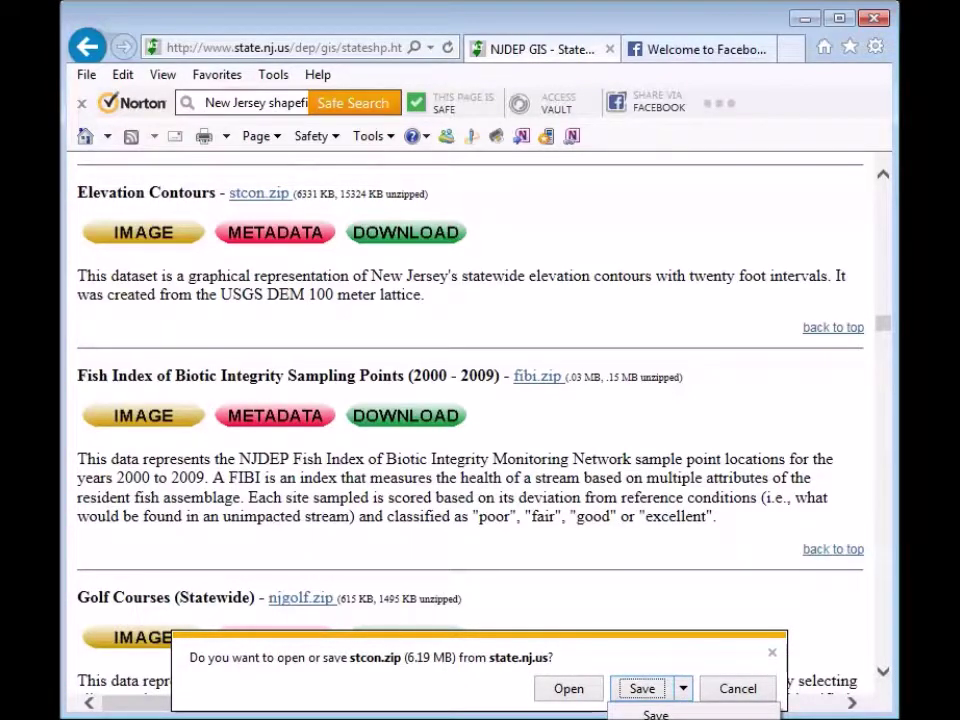
pyautogui.click(660, 719)
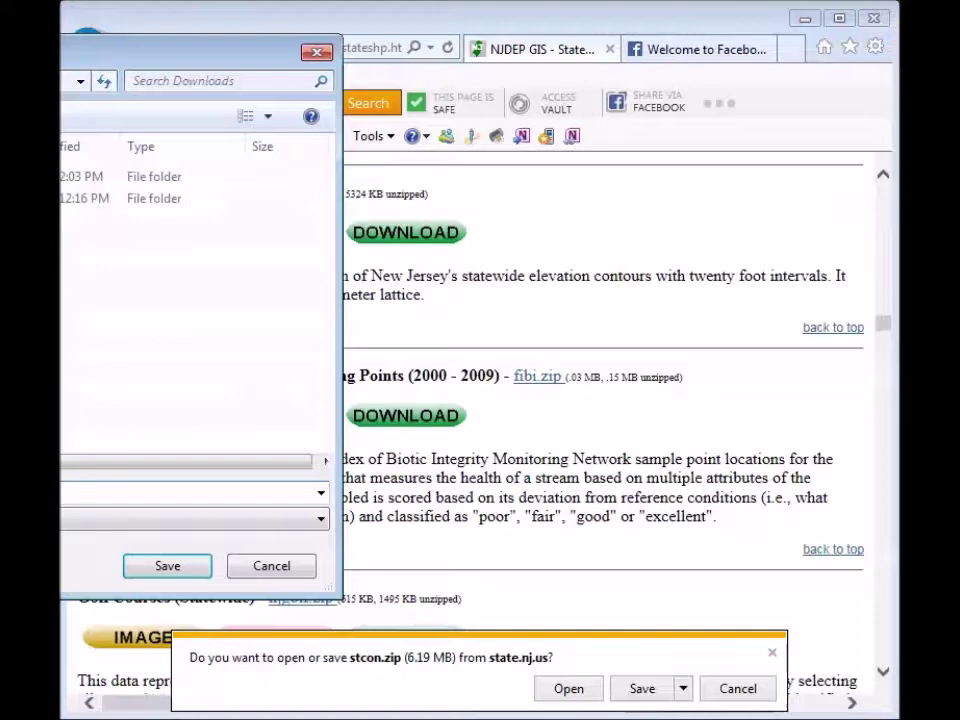
pyautogui.moveTo(60, 59); pyautogui.dragTo(386, 88)
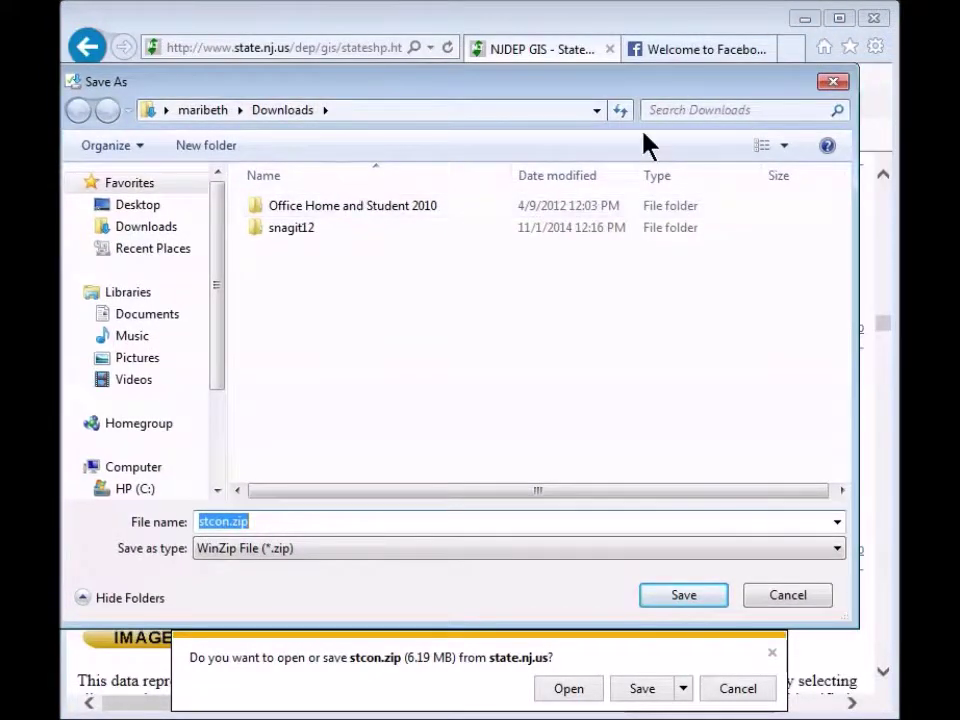
pyautogui.click(133, 490)
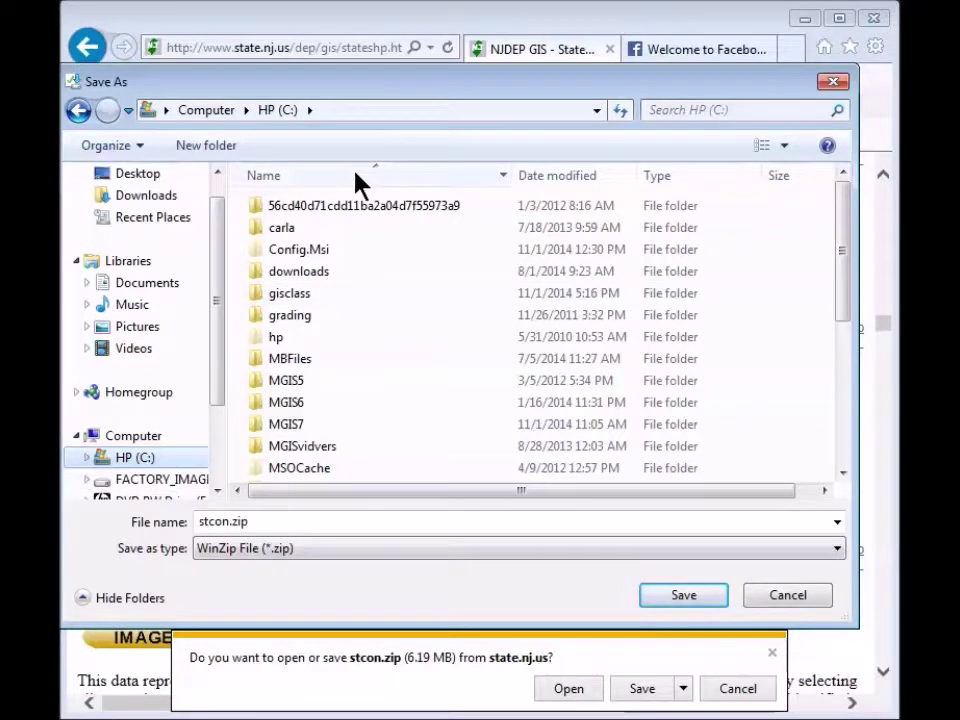
pyautogui.doubleClick(292, 296)
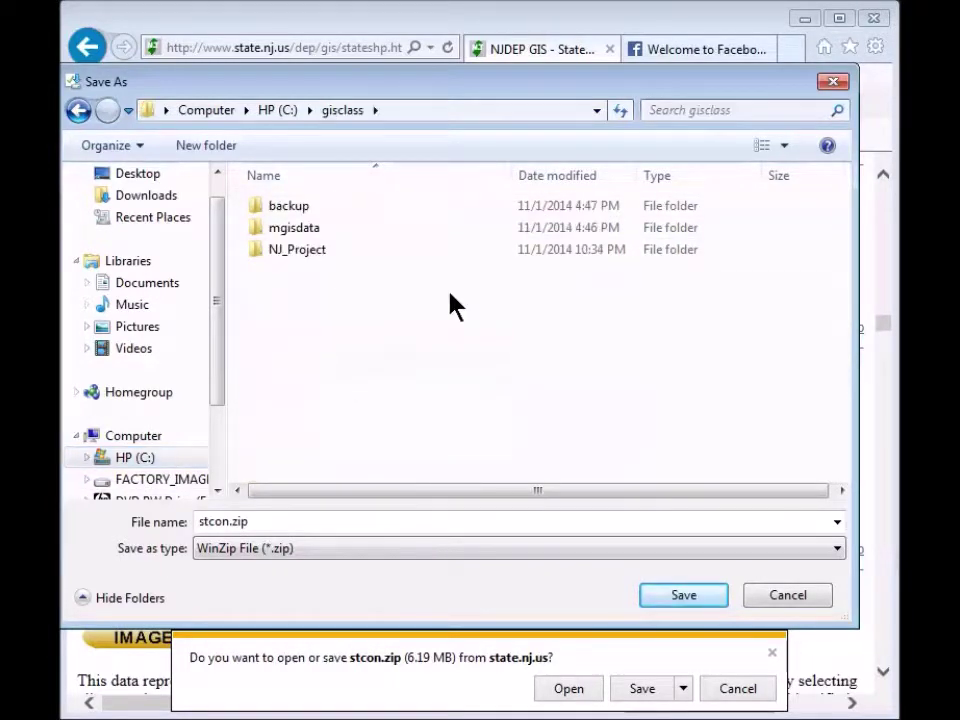
pyautogui.doubleClick(285, 252)
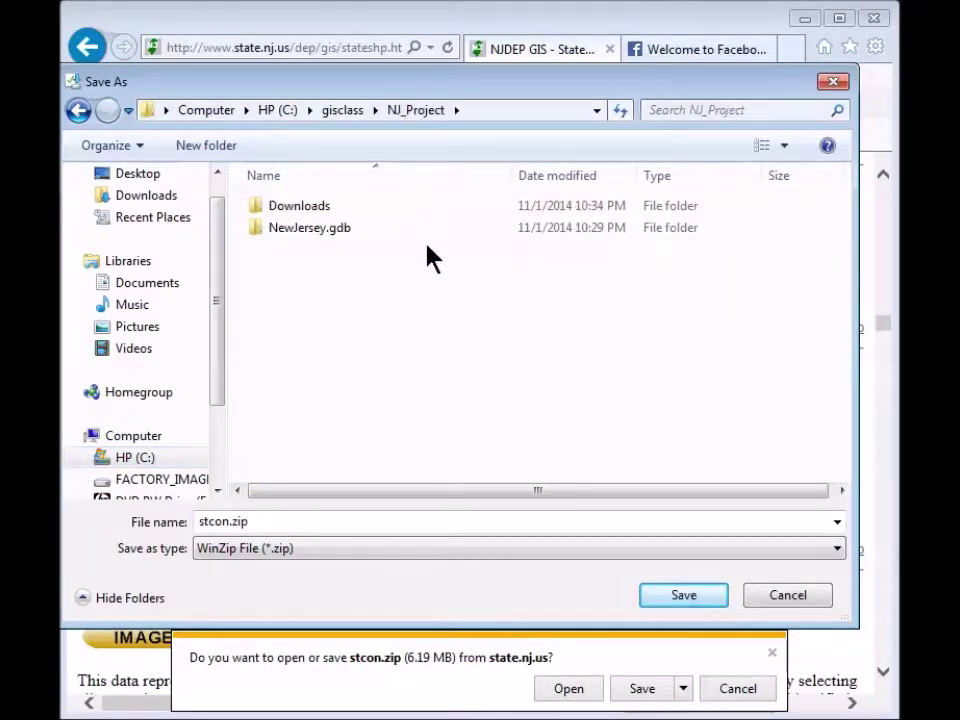
pyautogui.doubleClick(281, 213)
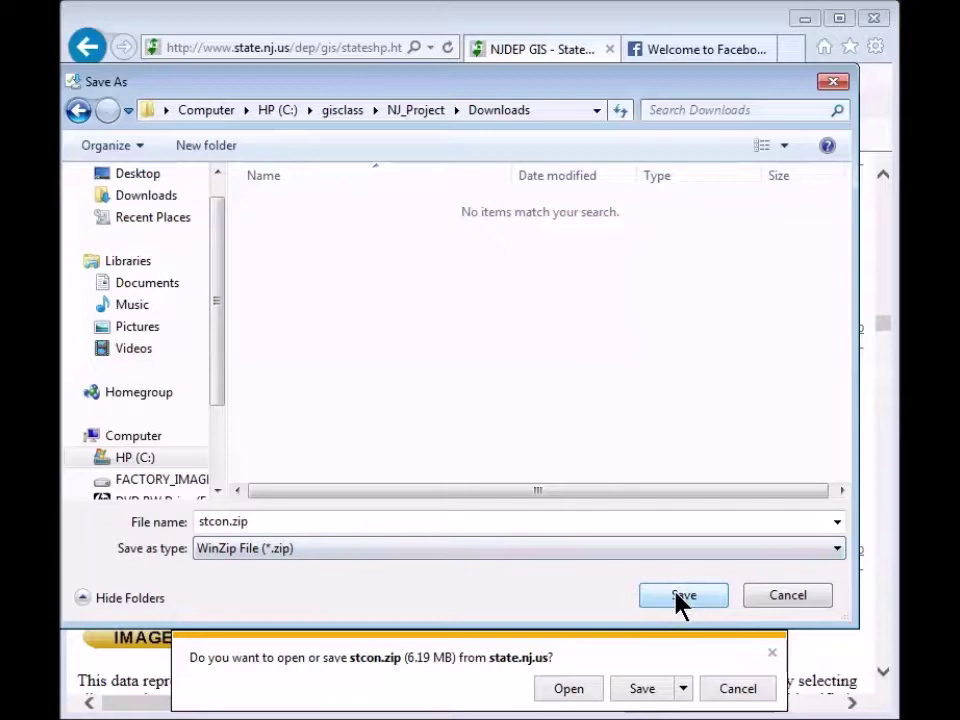
pyautogui.click(683, 597)
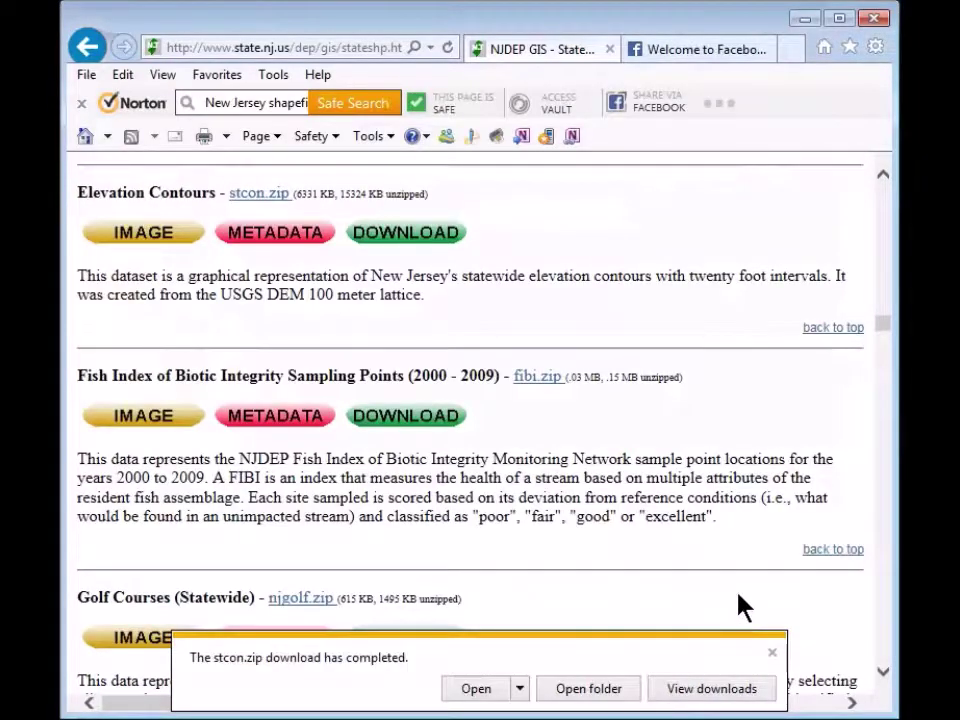
pyautogui.click(806, 20)
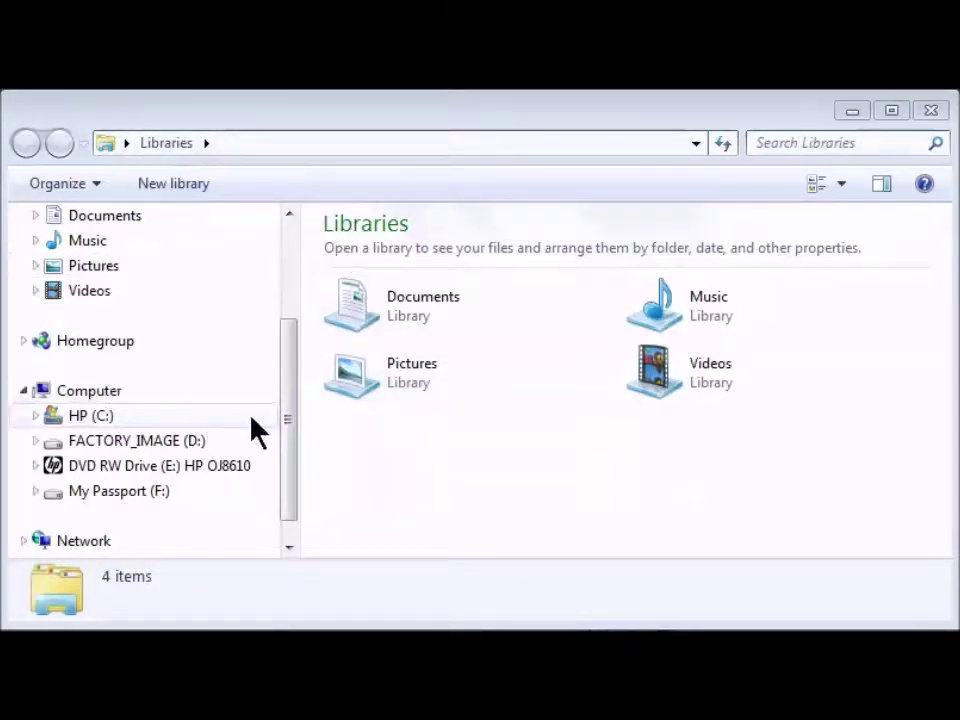
# In Windows Explorer, extract stcon.zip directly into C:\gisclass\NJ_Project\Downloads with WinZip, and close the window
pyautogui.click(92, 416)
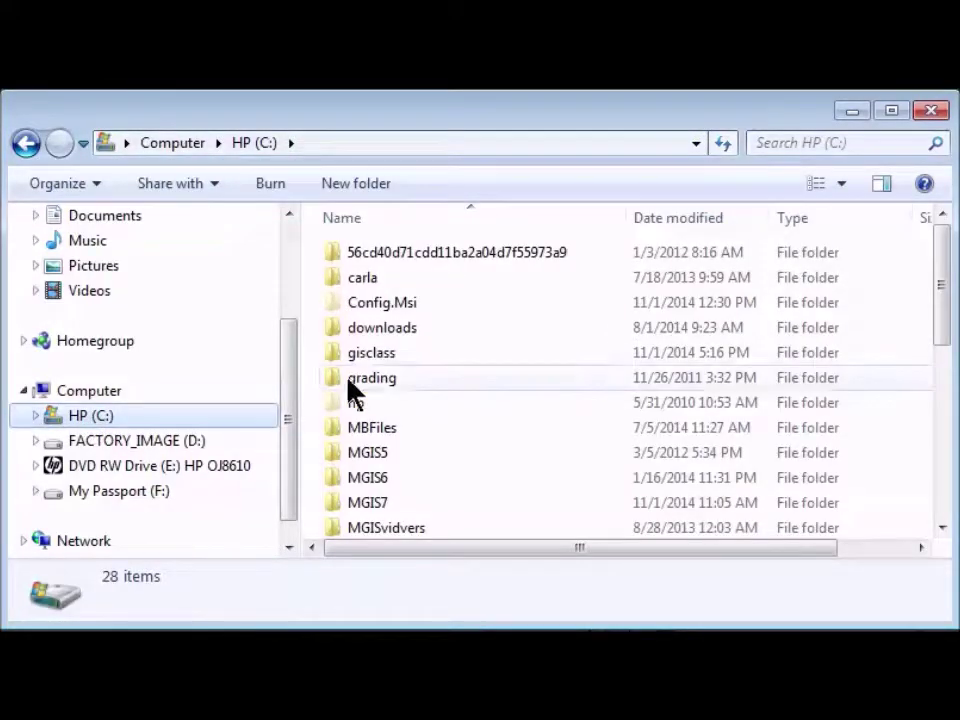
pyautogui.doubleClick(358, 353)
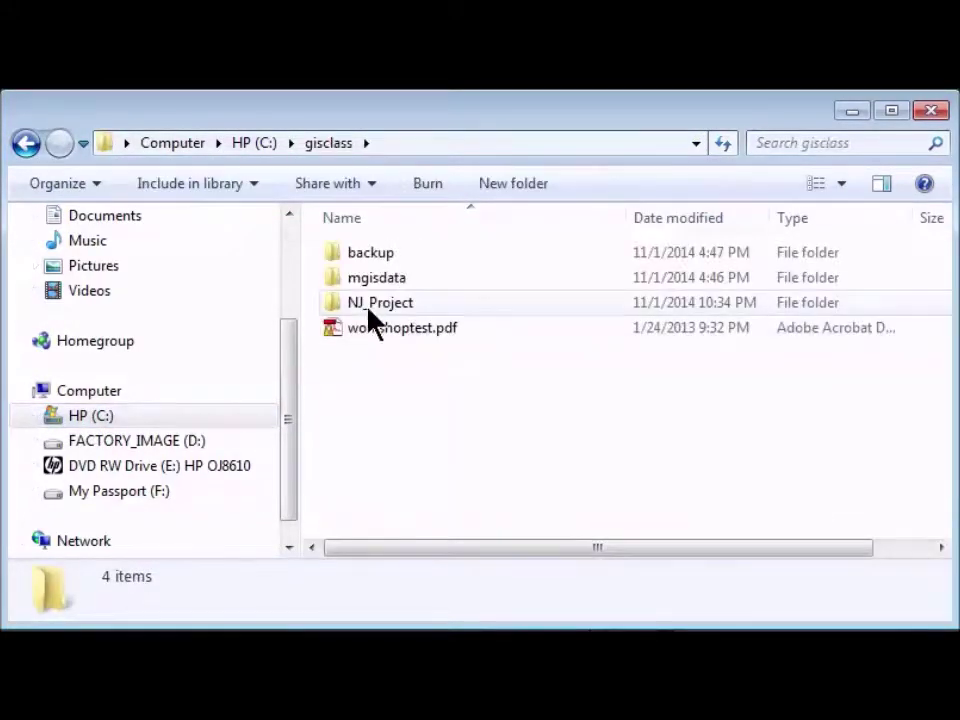
pyautogui.doubleClick(371, 302)
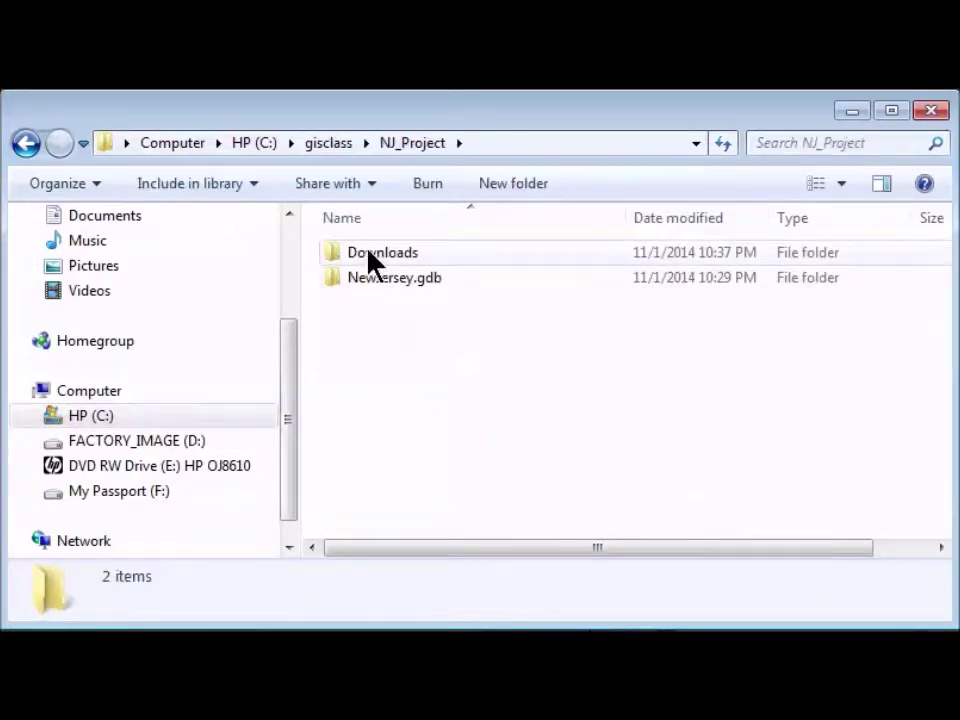
pyautogui.doubleClick(369, 256)
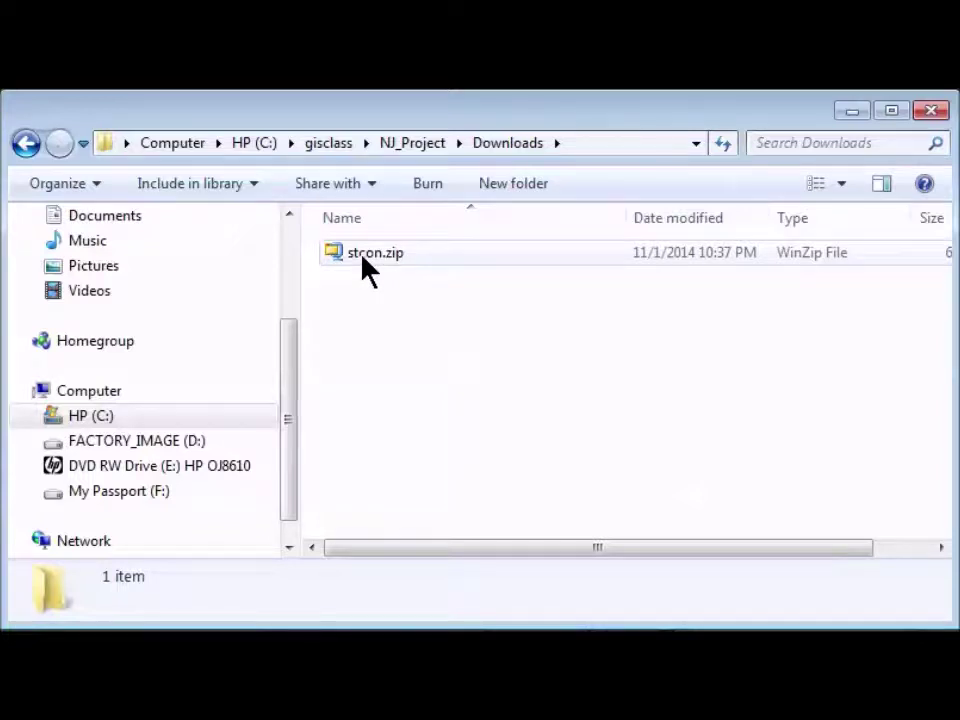
pyautogui.click(364, 262)
pyautogui.rightClick(364, 262)
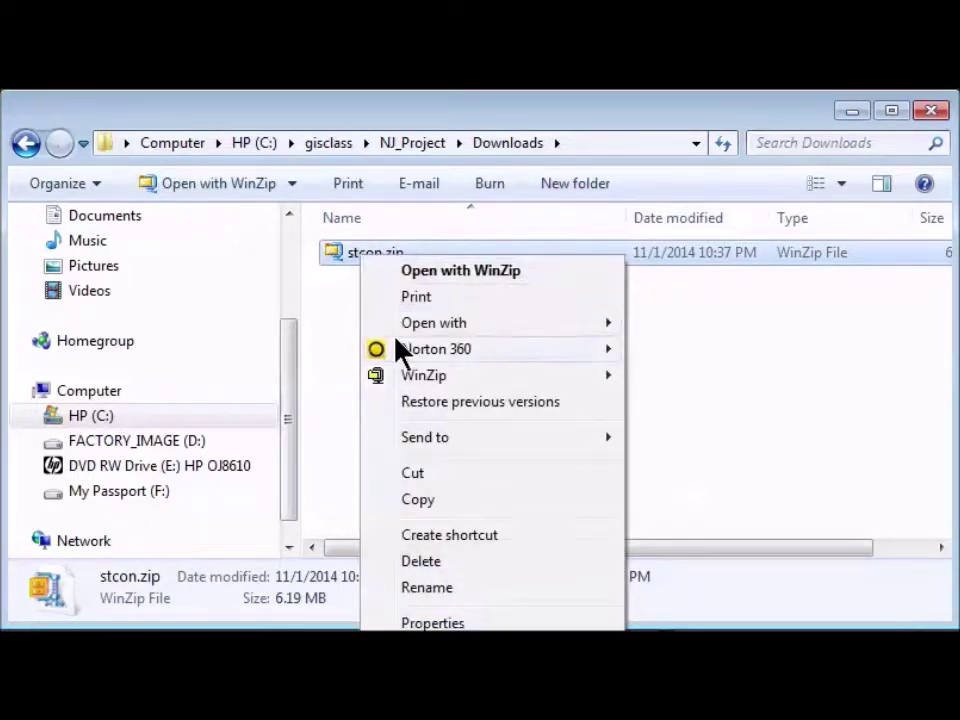
pyautogui.moveTo(407, 386)
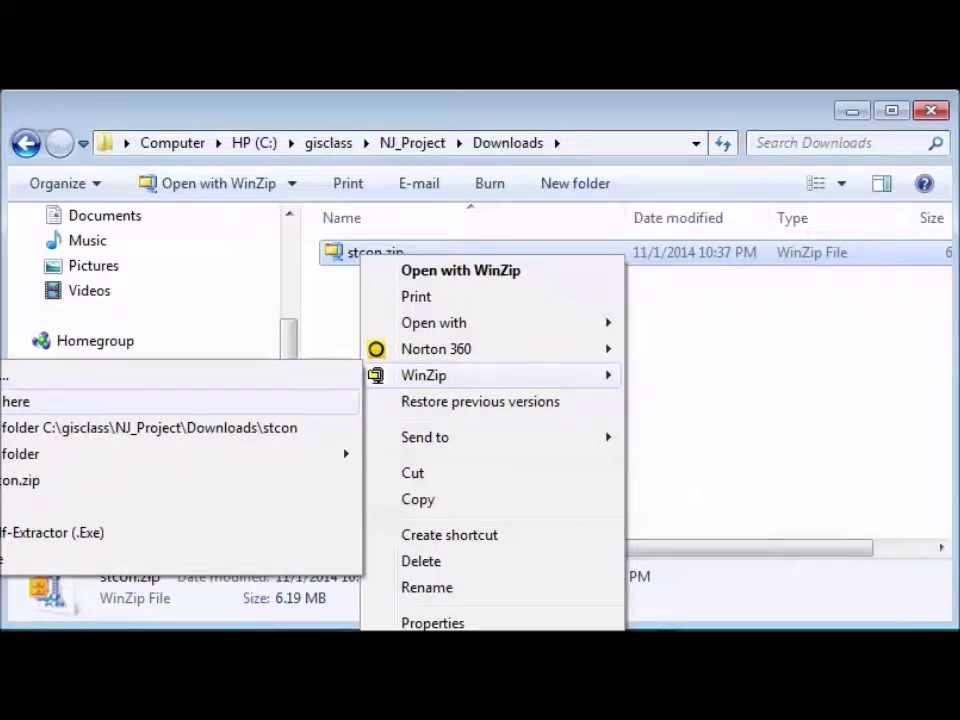
pyautogui.click(290, 401)
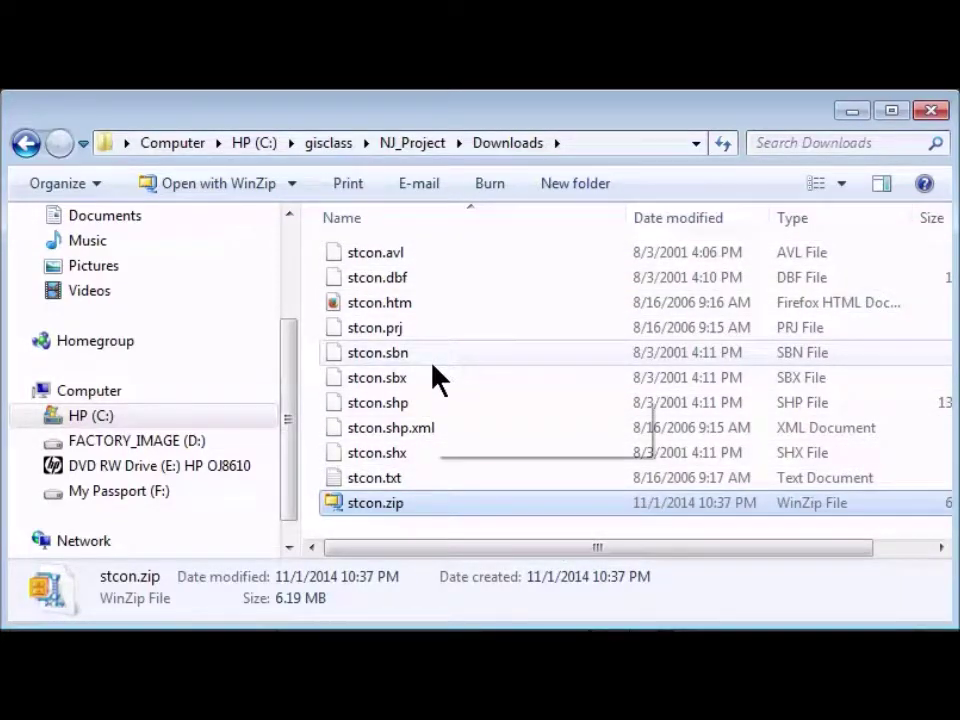
pyautogui.moveTo(432, 366)
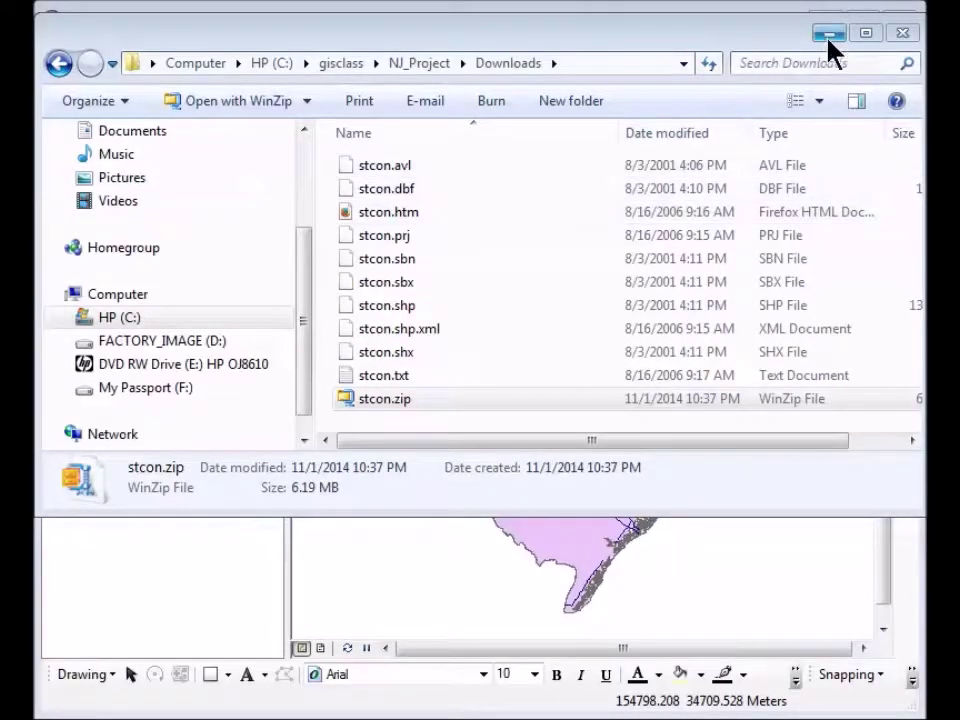
pyautogui.click(903, 36)
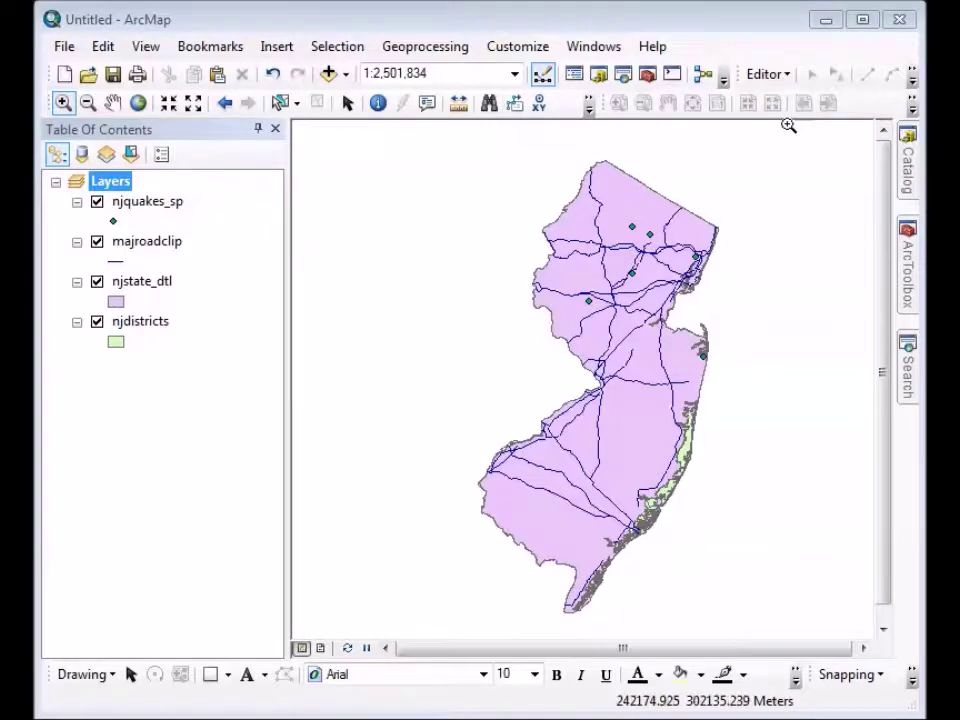
# Back in ArcMap, add the stcon.shp shapefile from the NJ_Project Downloads folder to the map
pyautogui.click(909, 183)
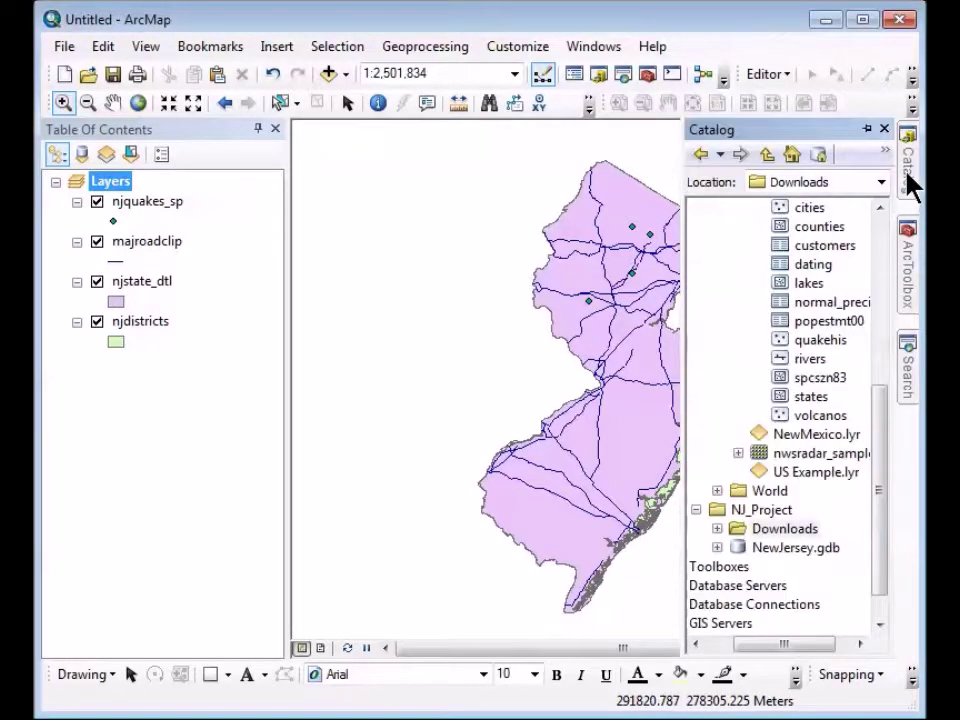
pyautogui.click(717, 529)
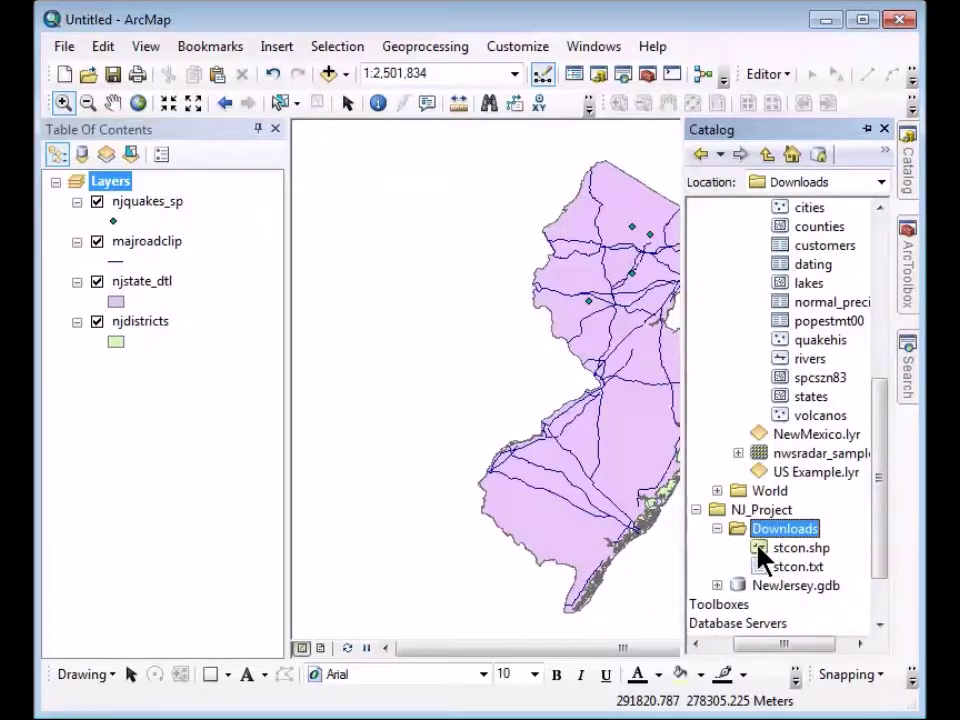
pyautogui.moveTo(760, 552)
pyautogui.mouseDown()
pyautogui.moveTo(740, 560)
pyautogui.moveTo(615, 459)
pyautogui.moveTo(425, 393)
pyautogui.moveTo(456, 409)
pyautogui.mouseUp()
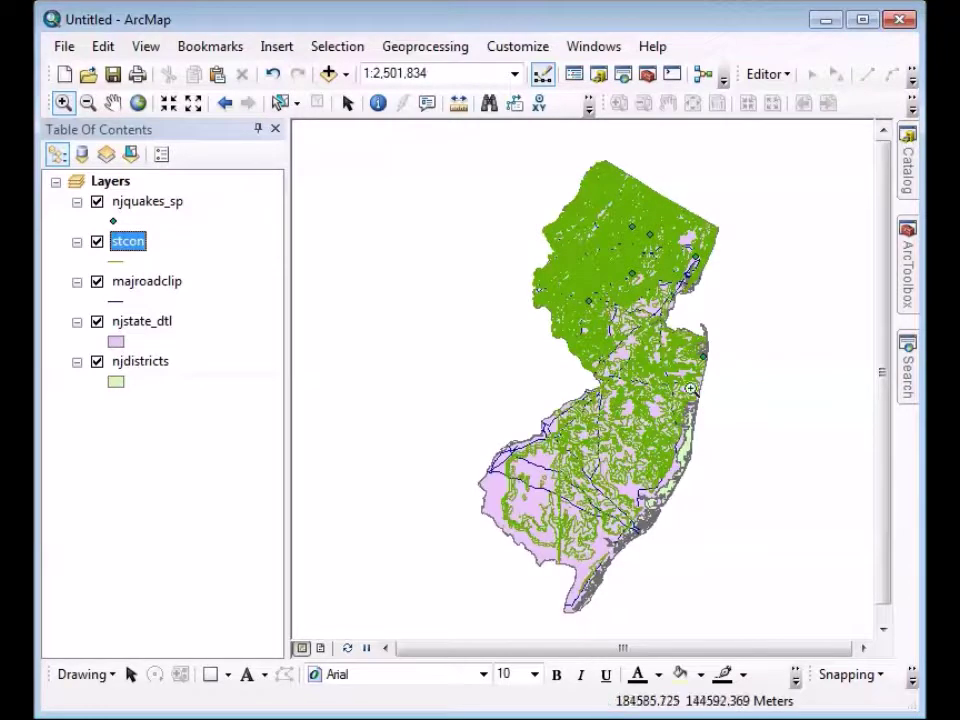
# Open the item description of stcon.shp and create a thumbnail from its geography preview
pyautogui.moveTo(910, 190)
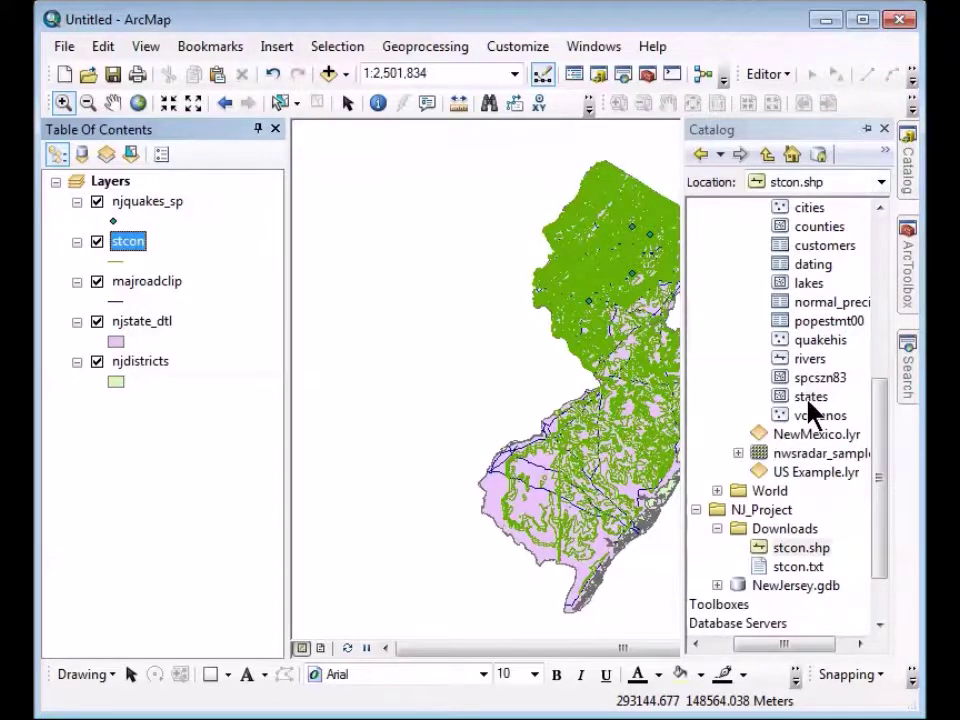
pyautogui.rightClick(760, 549)
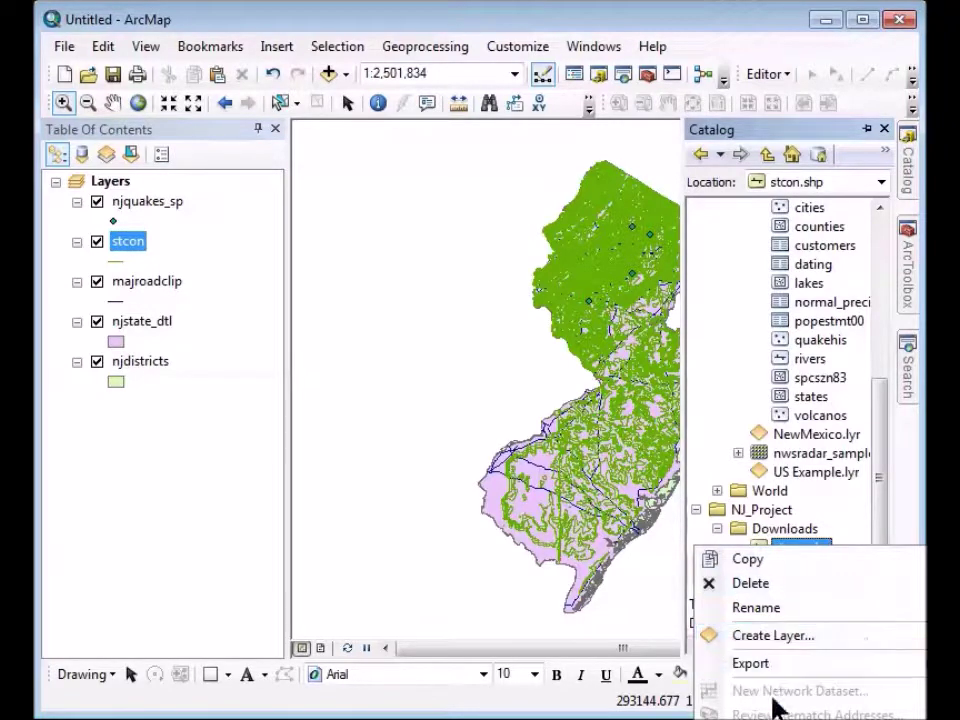
pyautogui.click(750, 660)
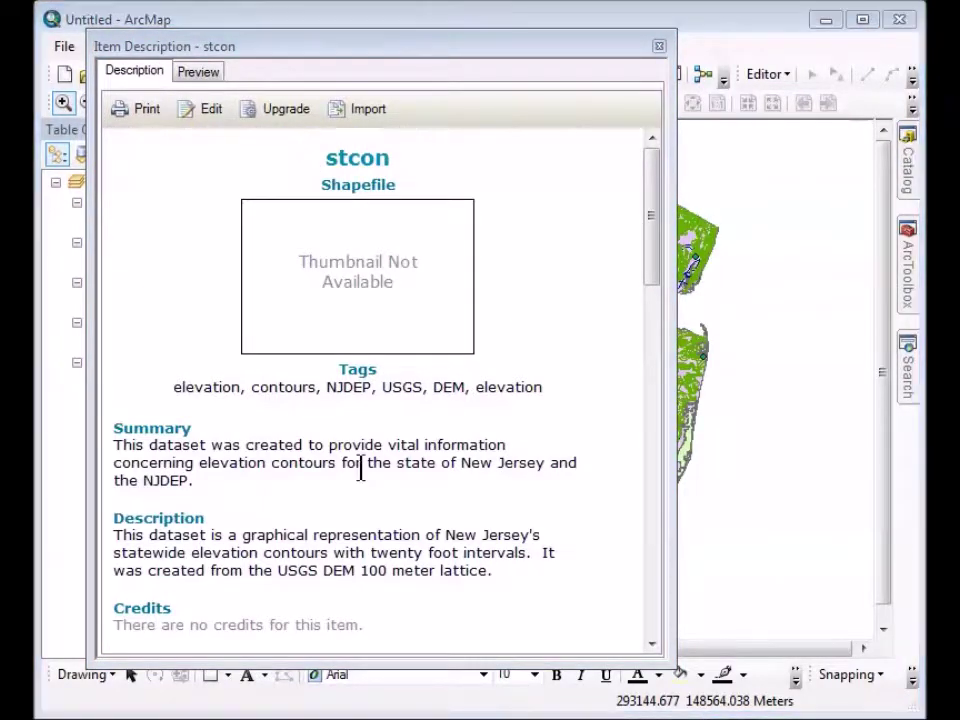
pyautogui.click(207, 73)
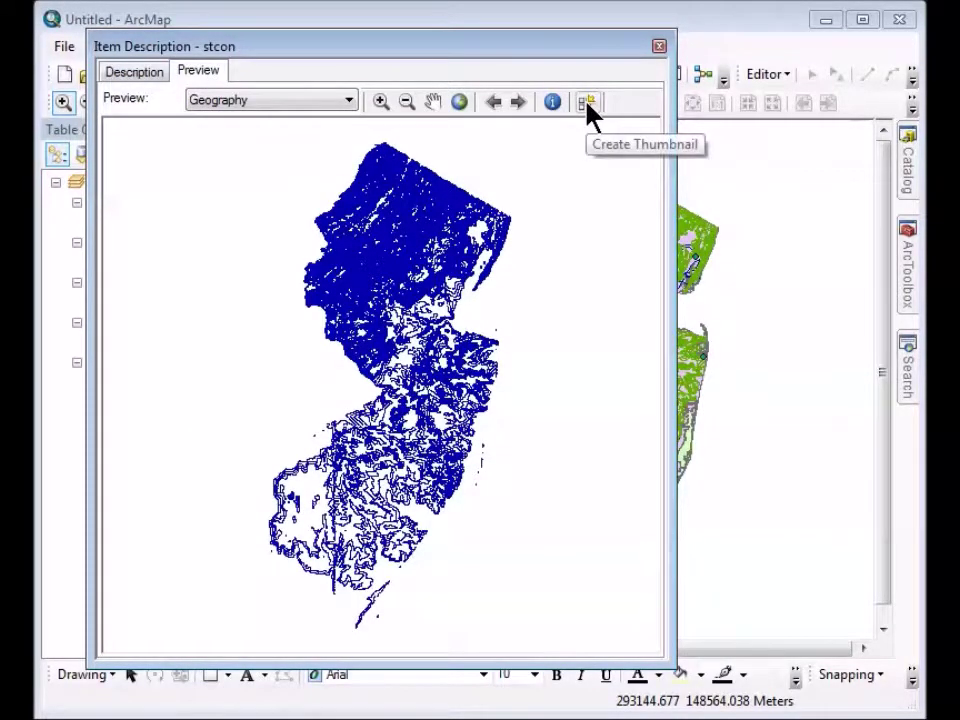
pyautogui.click(587, 104)
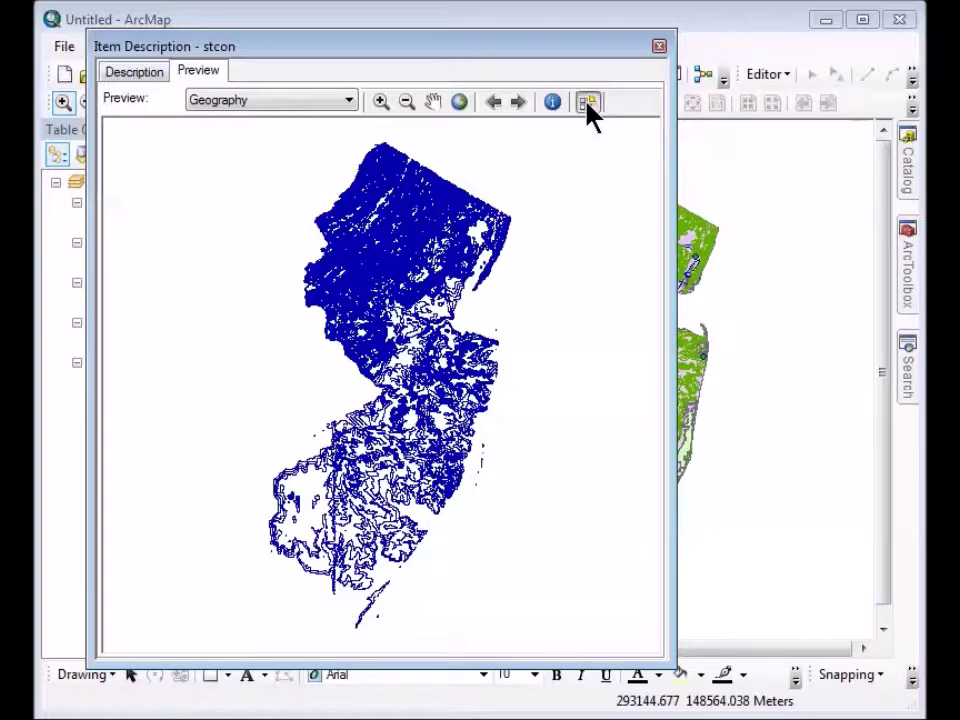
pyautogui.click(135, 76)
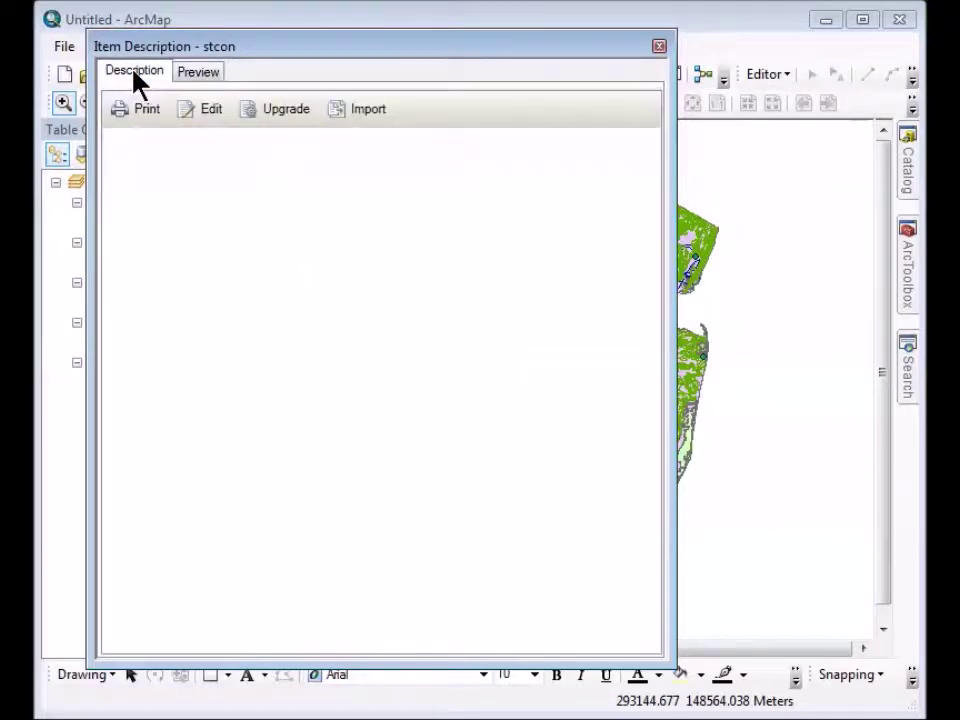
pyautogui.click(209, 112)
pyautogui.moveTo(654, 204); pyautogui.dragTo(674, 328)
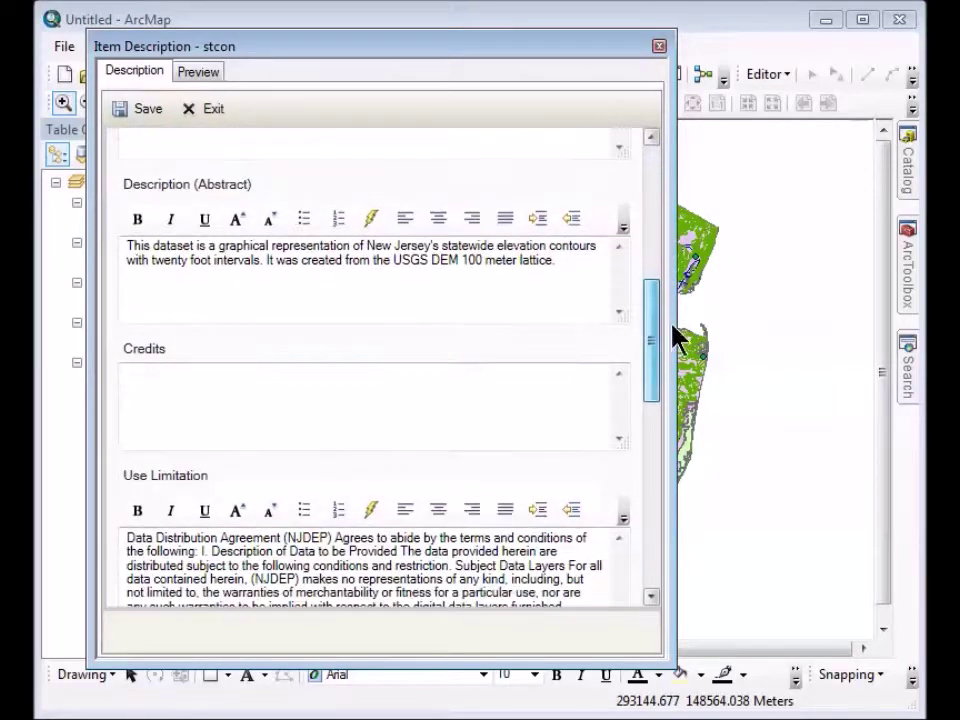
pyautogui.click(134, 379)
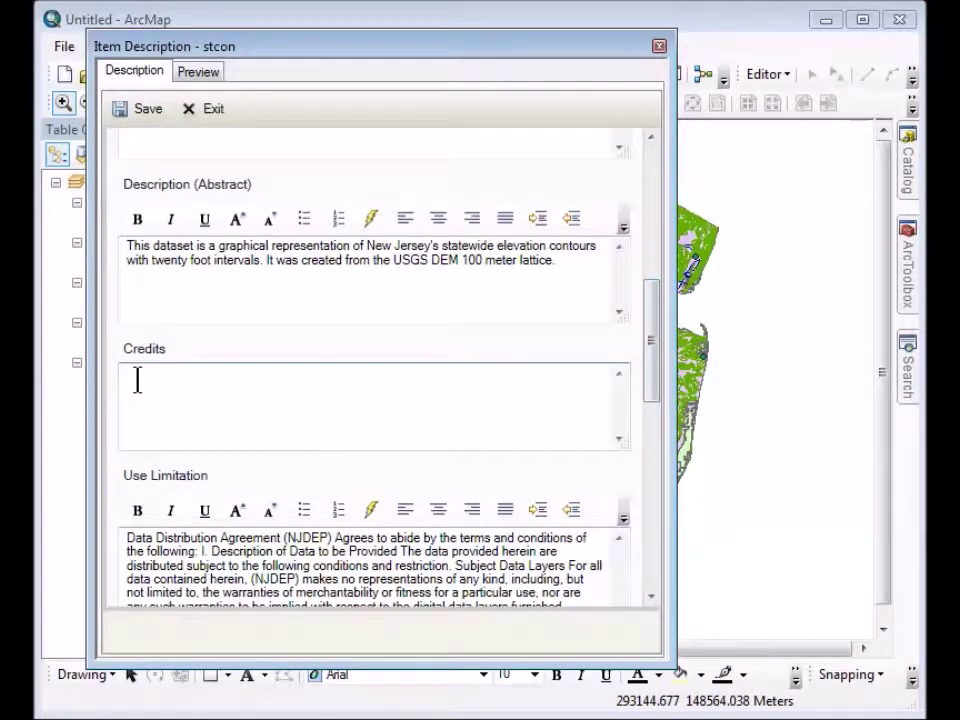
pyautogui.write("Elevation Contours (1987) [downloaded file] New Jersey Department of Environmental Protection, URL: http://www.state.nj.us/dep/gis/ stateshp.html [<today's date>]")
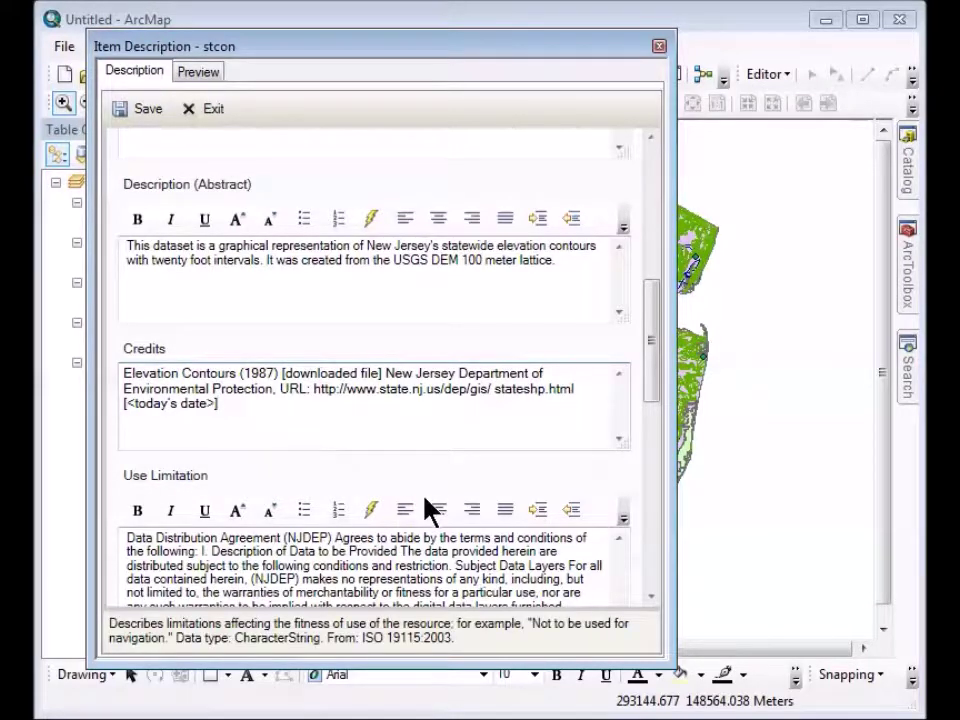
pyautogui.click(141, 110)
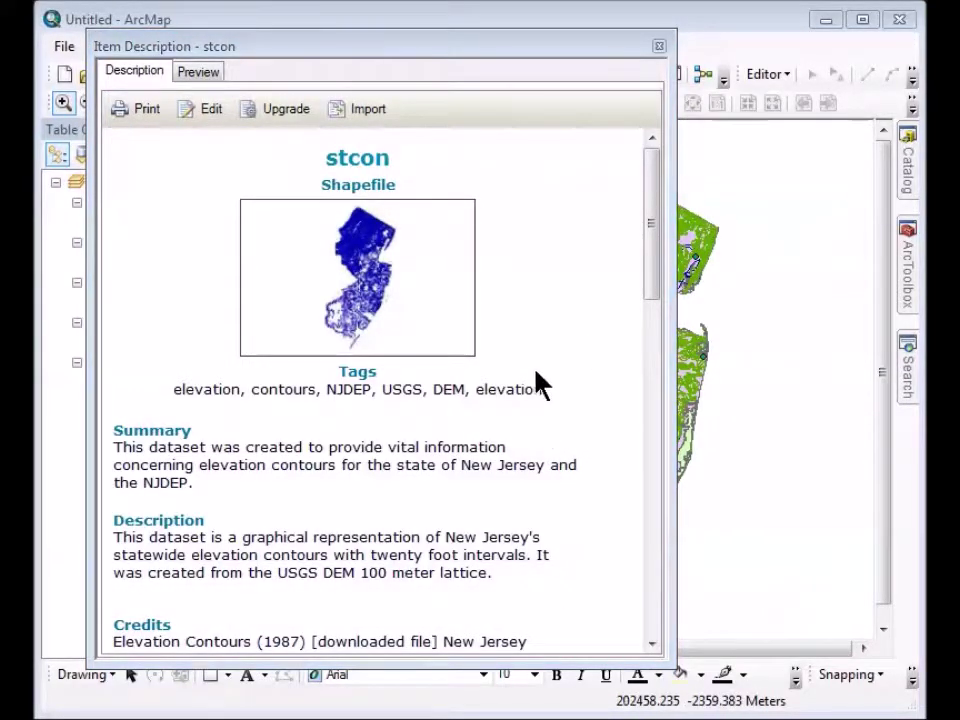
pyautogui.click(660, 46)
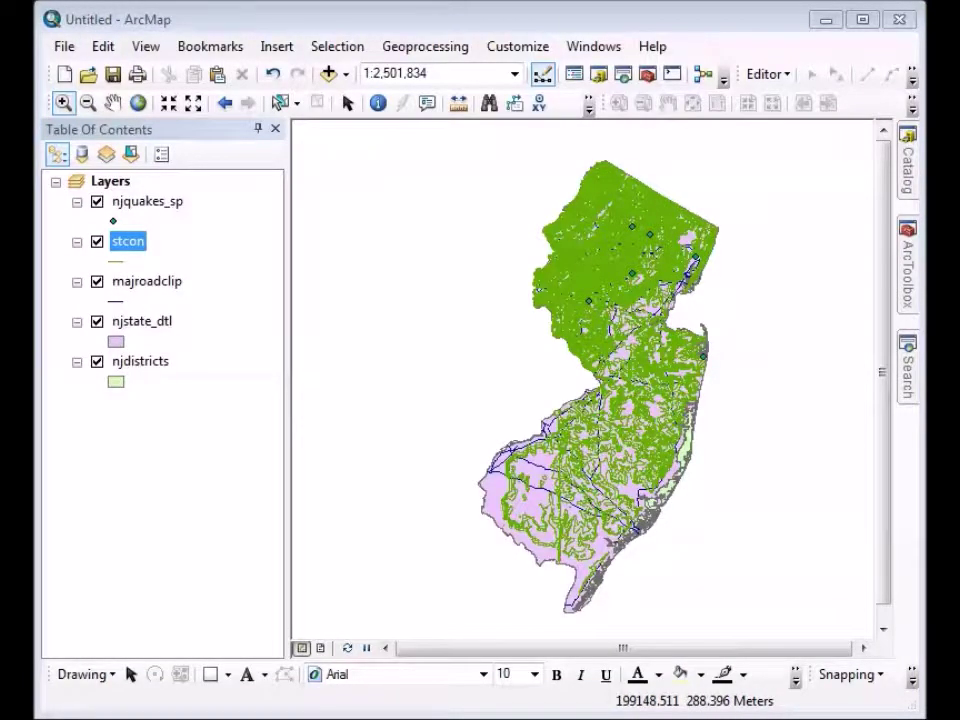
# Check the projected coordinate system in the stcon layer's source properties, and close the properties without changes
pyautogui.rightClick(129, 245)
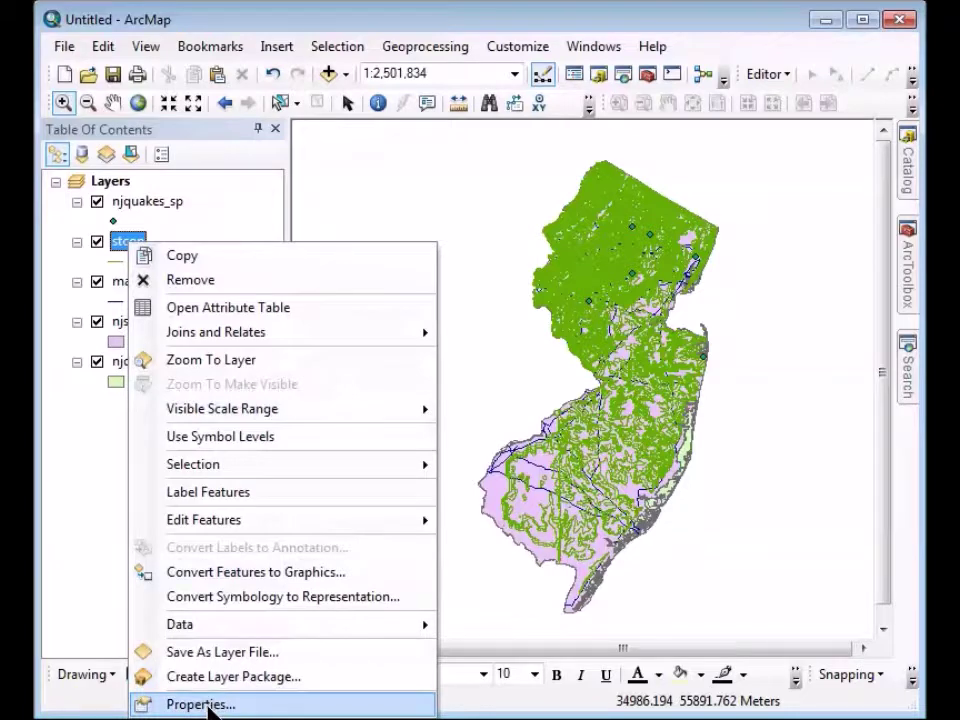
pyautogui.click(207, 706)
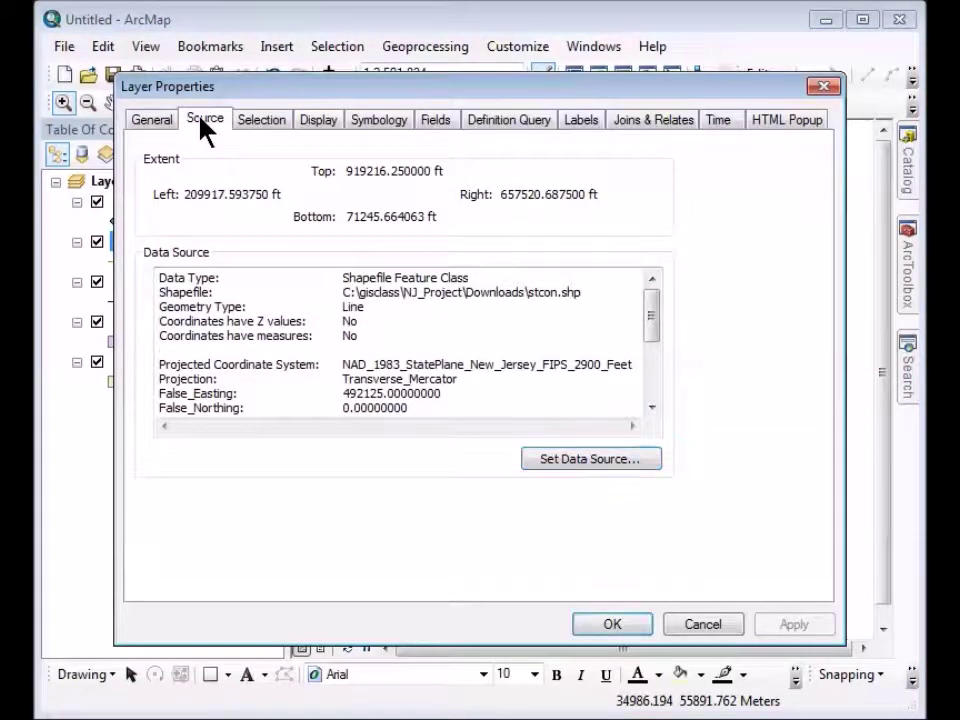
pyautogui.click(187, 374)
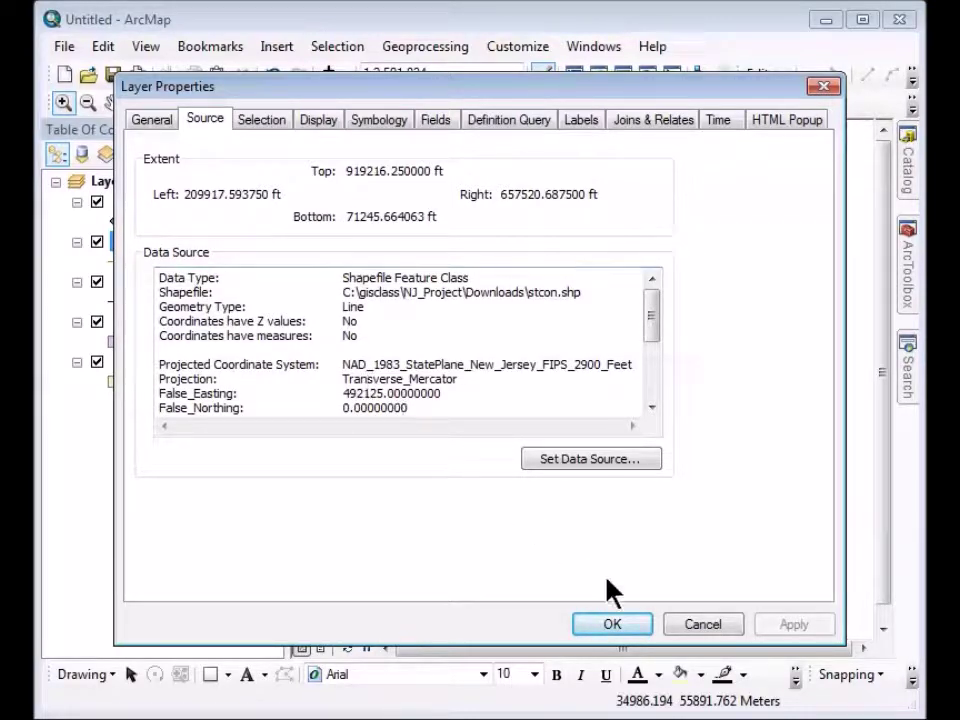
pyautogui.click(828, 90)
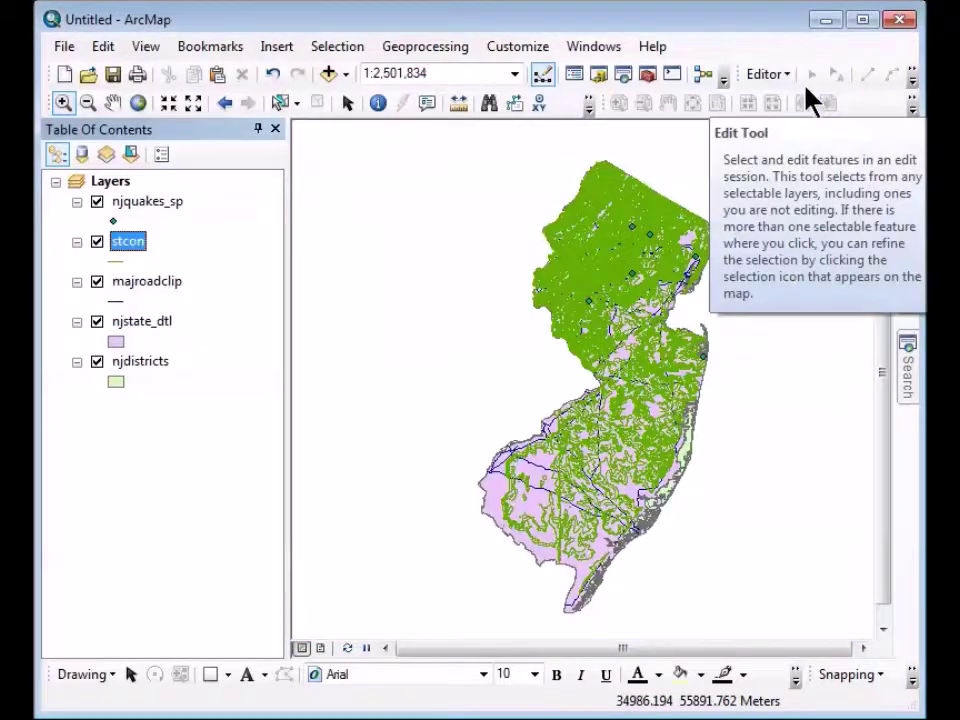
# Export all stcon features to NewJersey.gdb as njelevcon using the data frame's coordinate system, and add the exported data to the map
pyautogui.rightClick(128, 257)
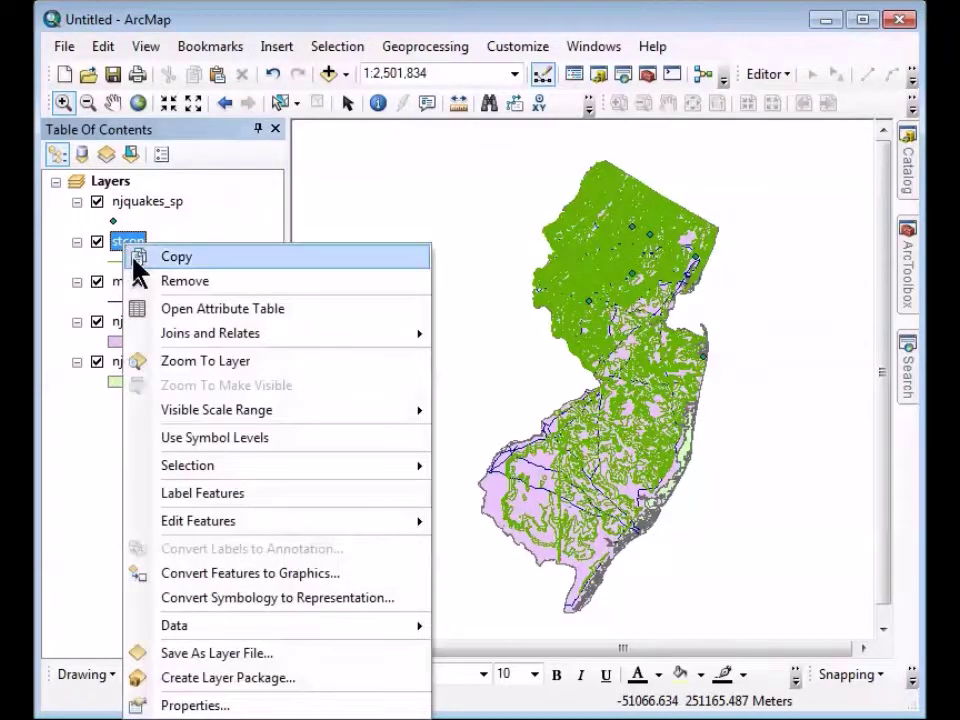
pyautogui.moveTo(195, 628)
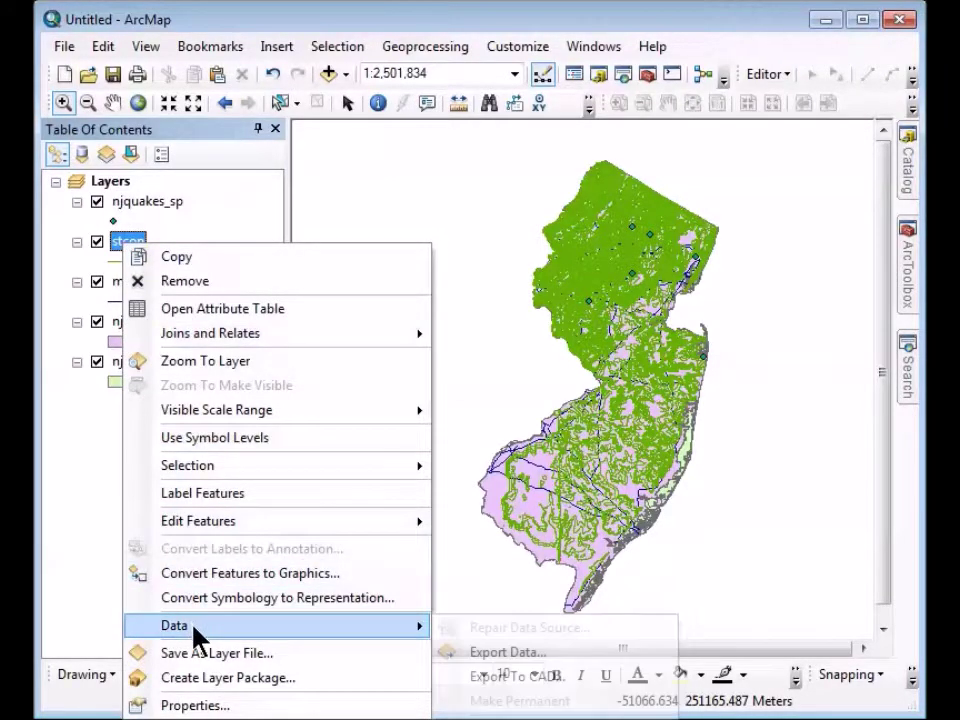
pyautogui.click(496, 655)
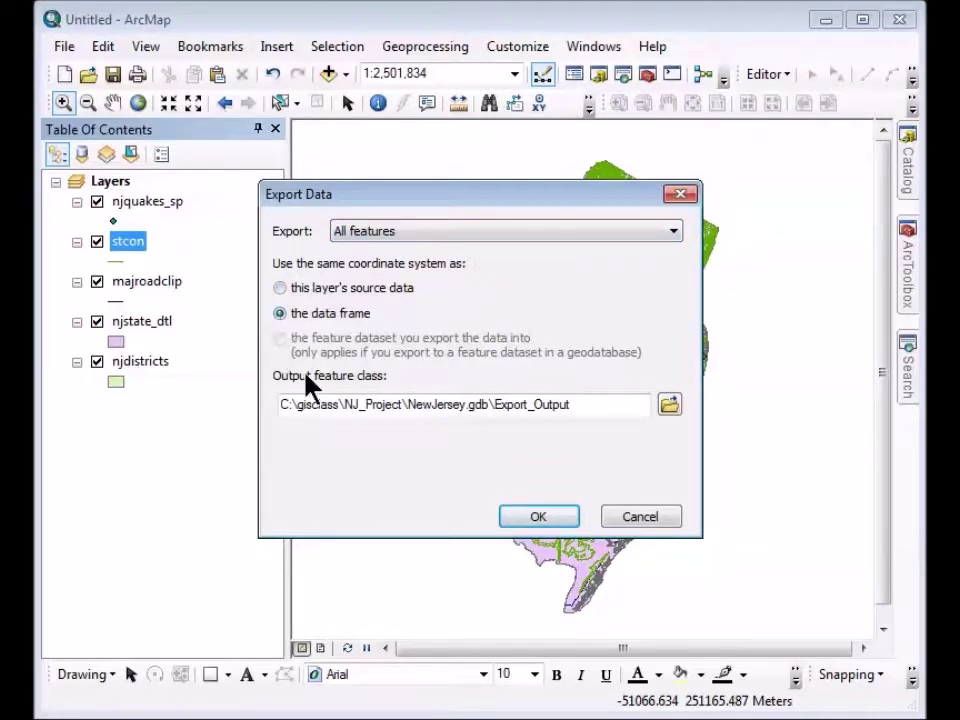
pyautogui.moveTo(578, 405); pyautogui.dragTo(499, 404)
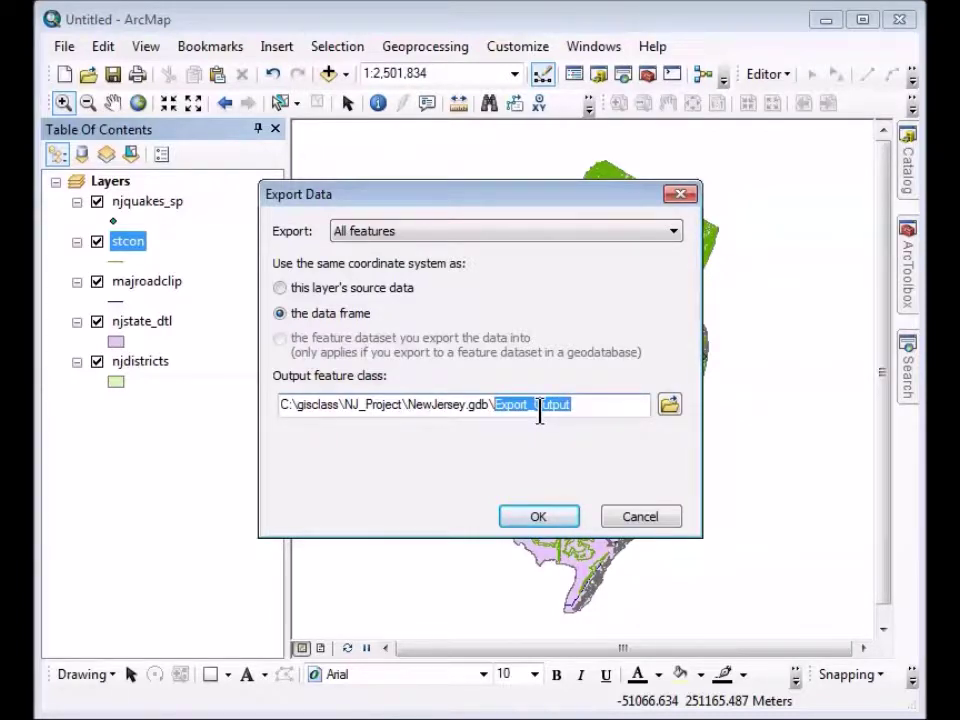
pyautogui.write('njelevcon')
pyautogui.click(524, 519)
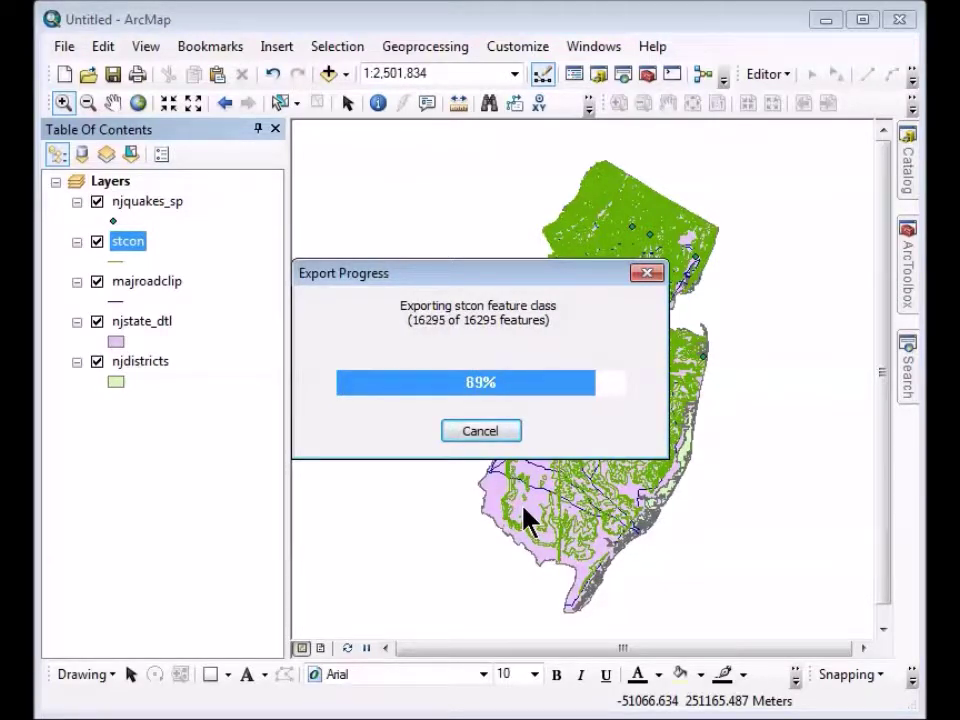
pyautogui.moveTo(0, 257); pyautogui.dragTo(417, 298)
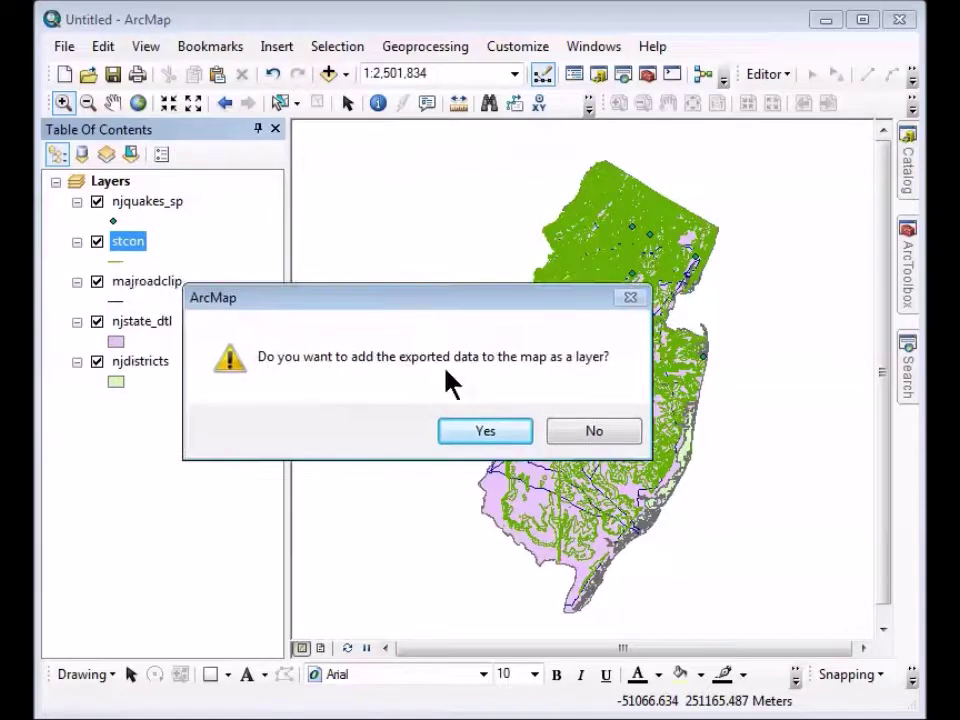
pyautogui.click(477, 431)
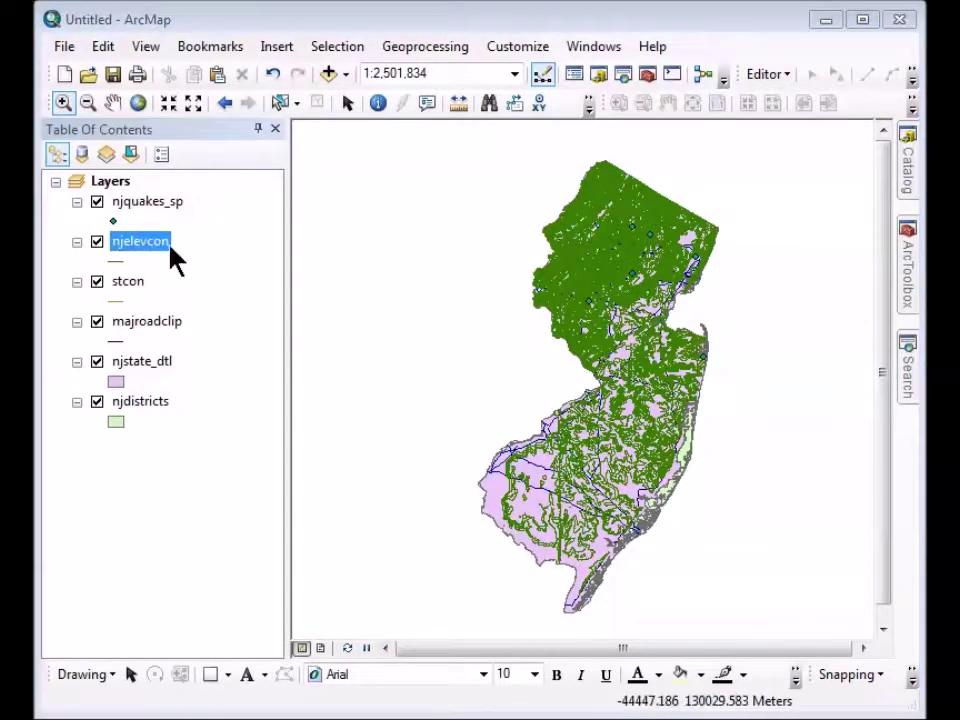
# Remove all layers, from njquakes_sp through njdistricts, from the map
pyautogui.click(147, 202)
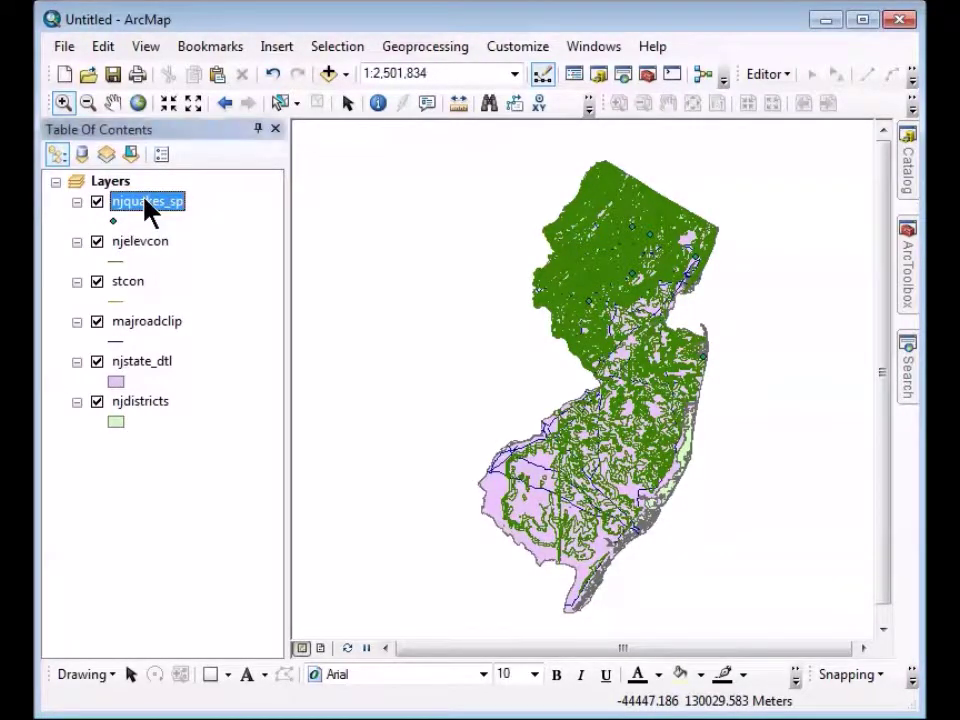
pyautogui.keyDown('shift'); pyautogui.click(152, 406); pyautogui.keyUp('shift')
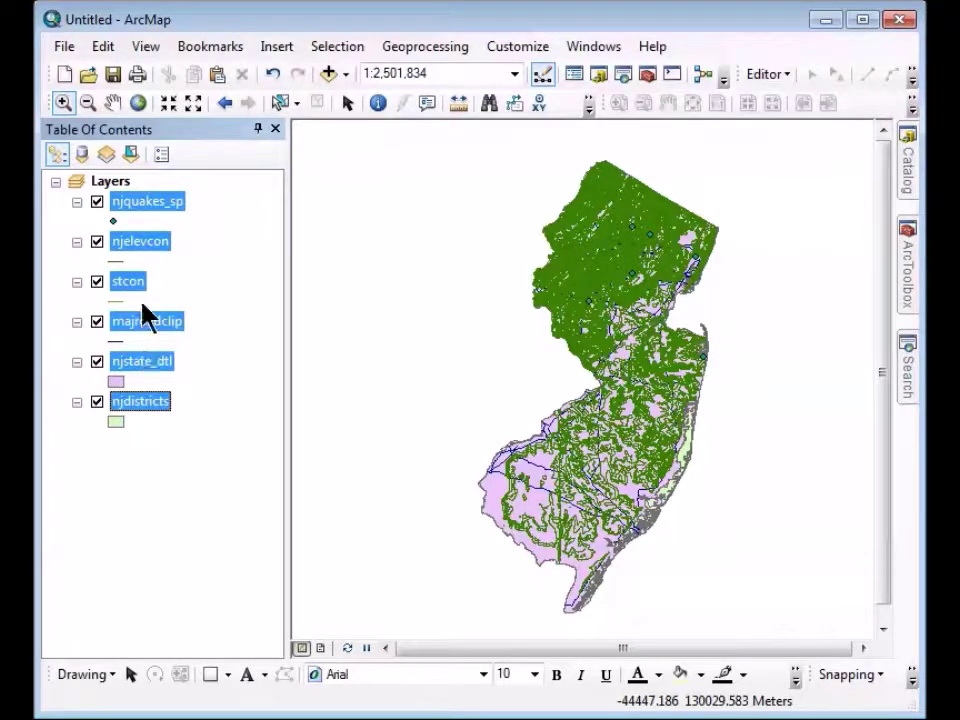
pyautogui.rightClick(136, 207)
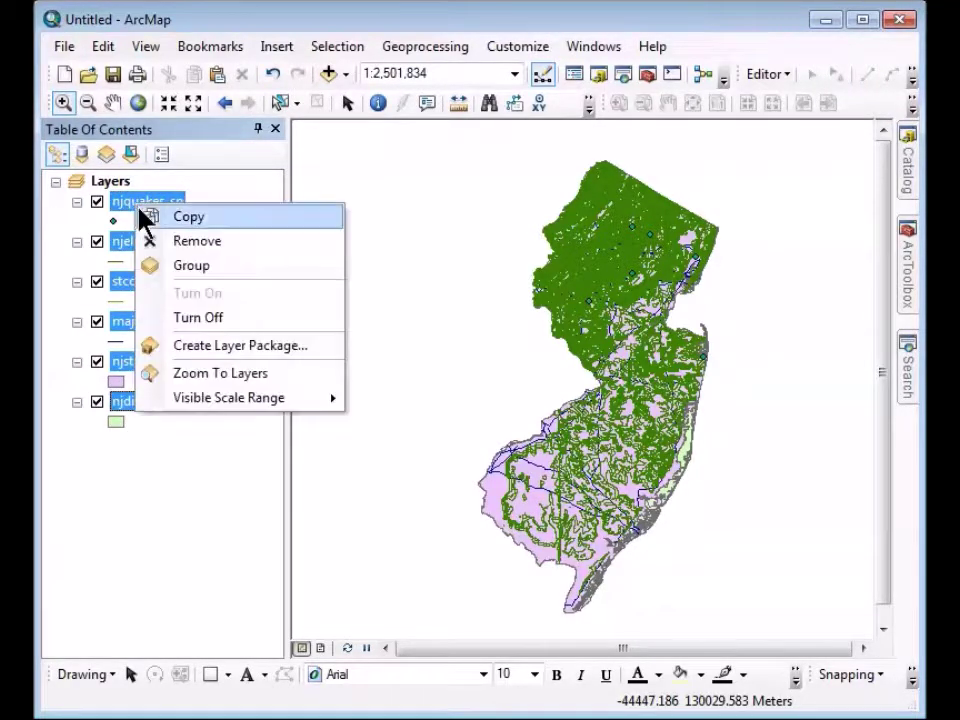
pyautogui.click(190, 243)
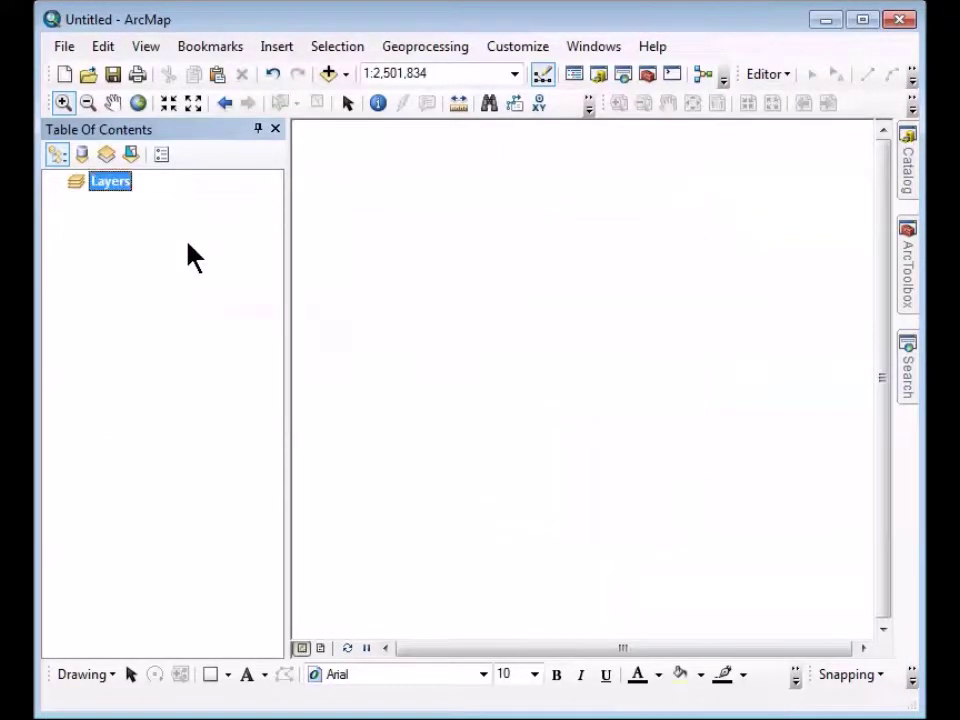
# Add majroadclip, njcities, njdistricts, njelevcon, njquakes_sp and njstate_dtl from C:\gisclass\NJ_Project\NewJersey.gdb to the map
pyautogui.click(329, 75)
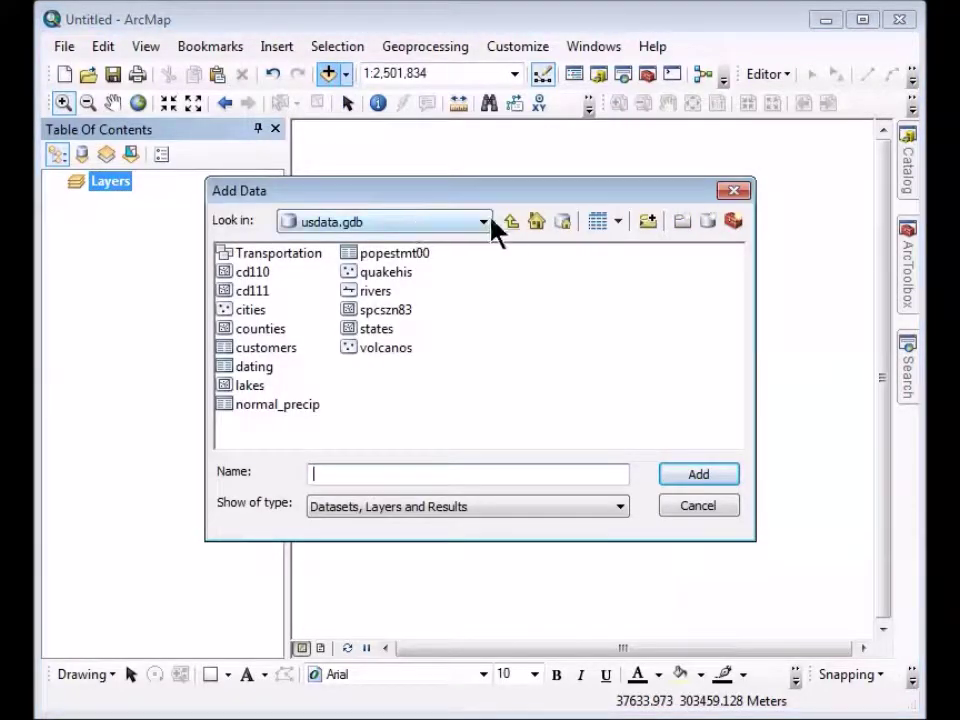
pyautogui.click(484, 221)
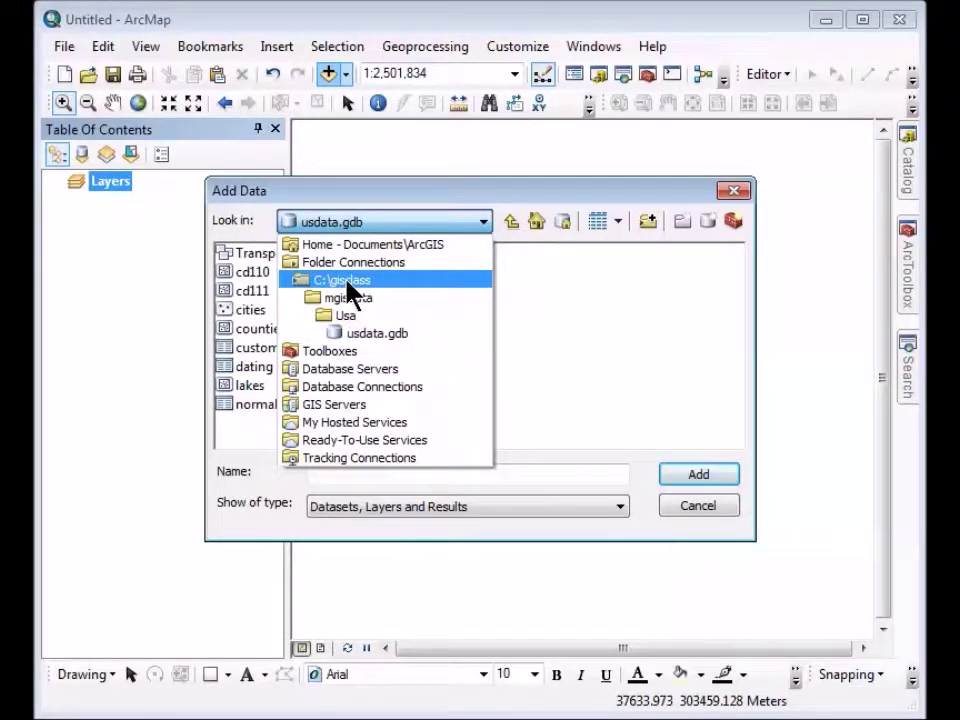
pyautogui.click(350, 290)
pyautogui.doubleClick(270, 291)
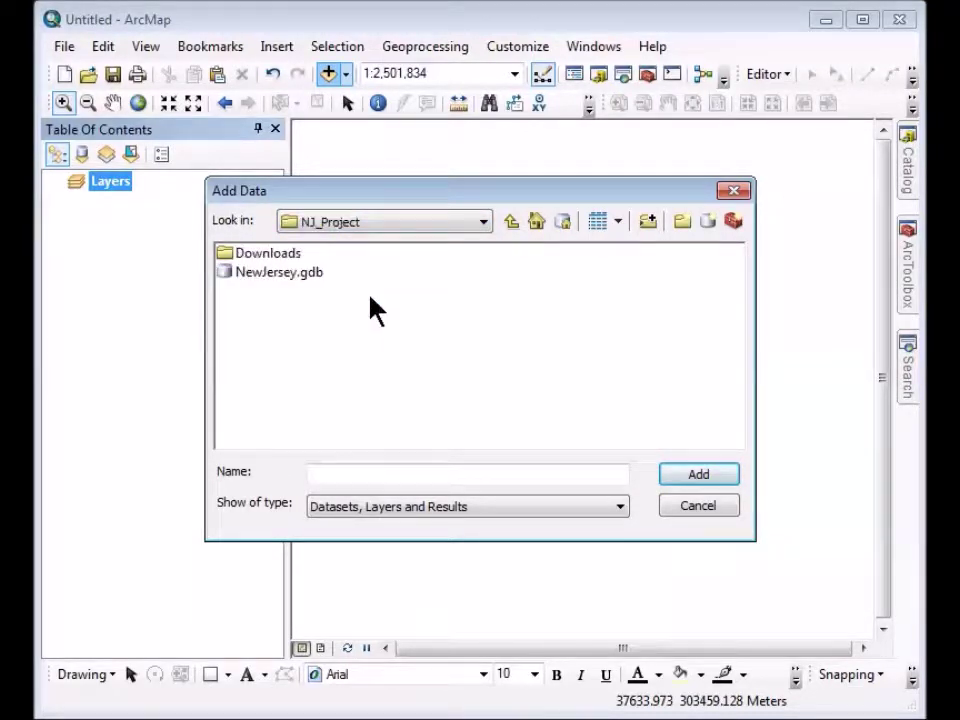
pyautogui.doubleClick(228, 273)
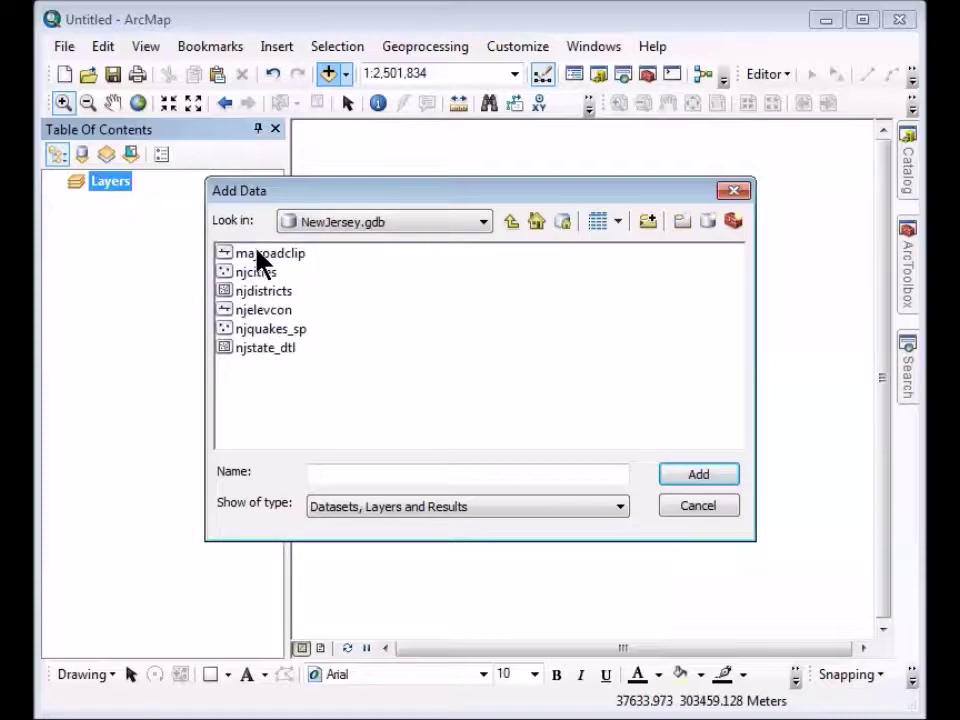
pyautogui.click(256, 255)
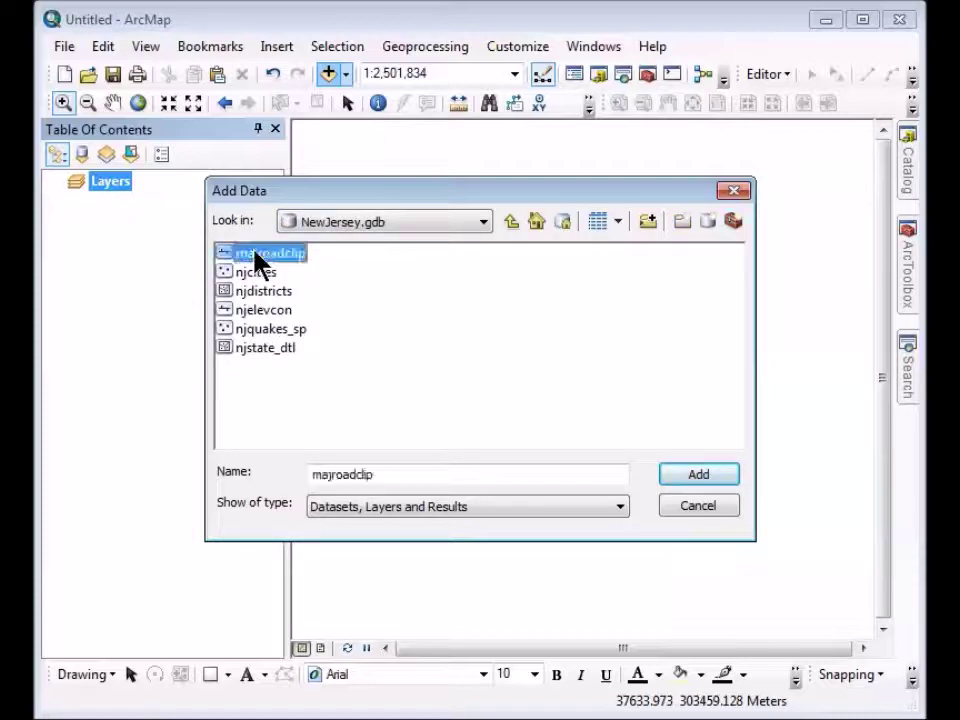
pyautogui.keyDown('shift'); pyautogui.click(265, 350); pyautogui.keyUp('shift')
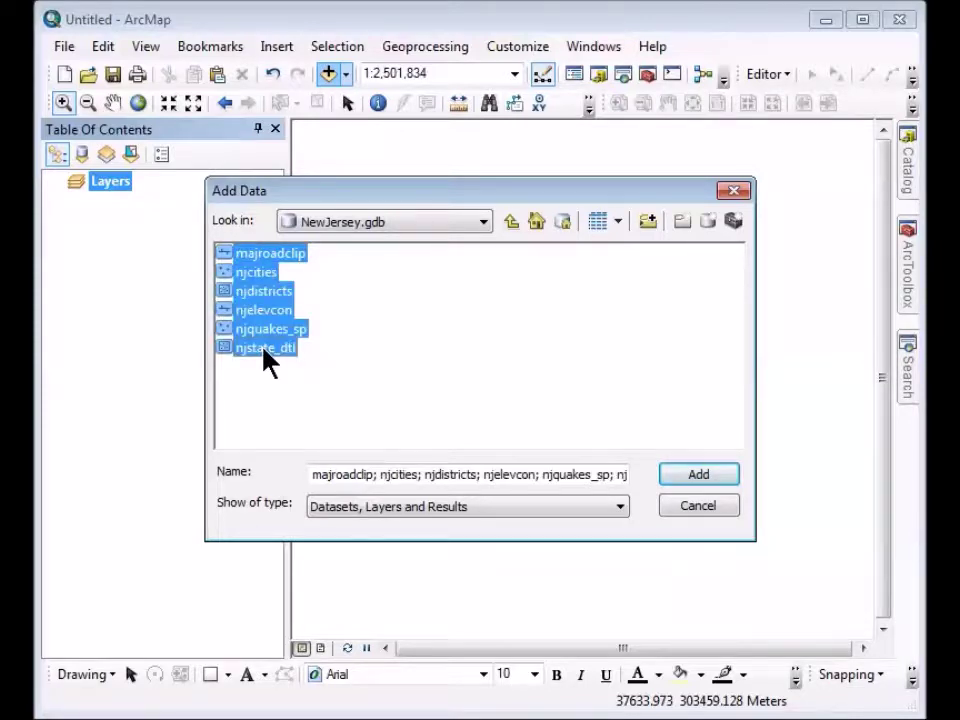
pyautogui.click(690, 480)
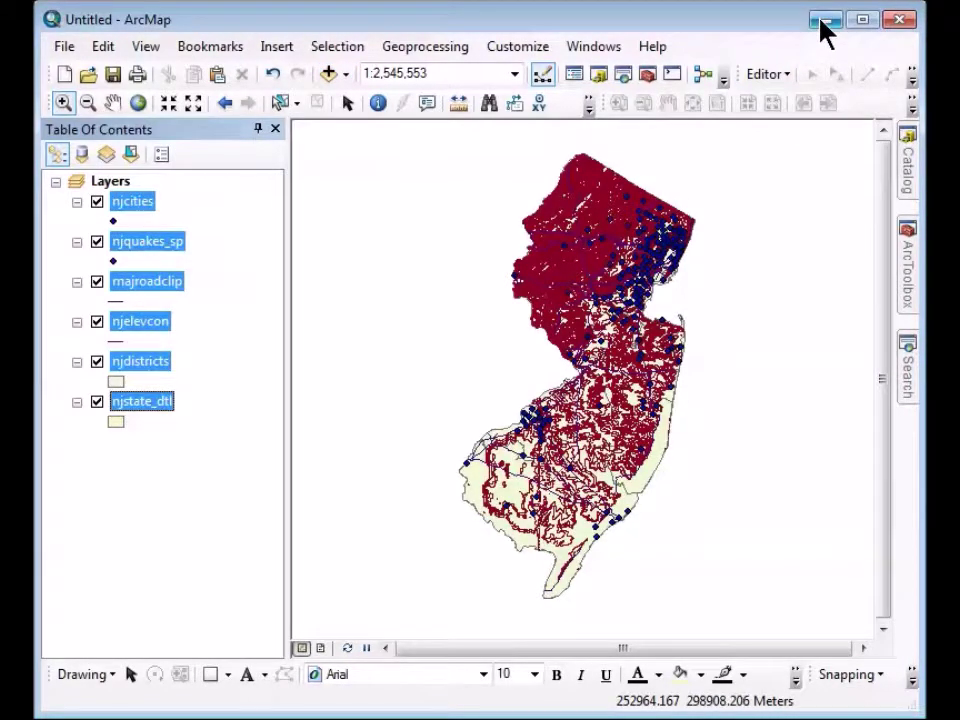
pyautogui.click(825, 28)
pyautogui.hotkey('alt', 'Tab')
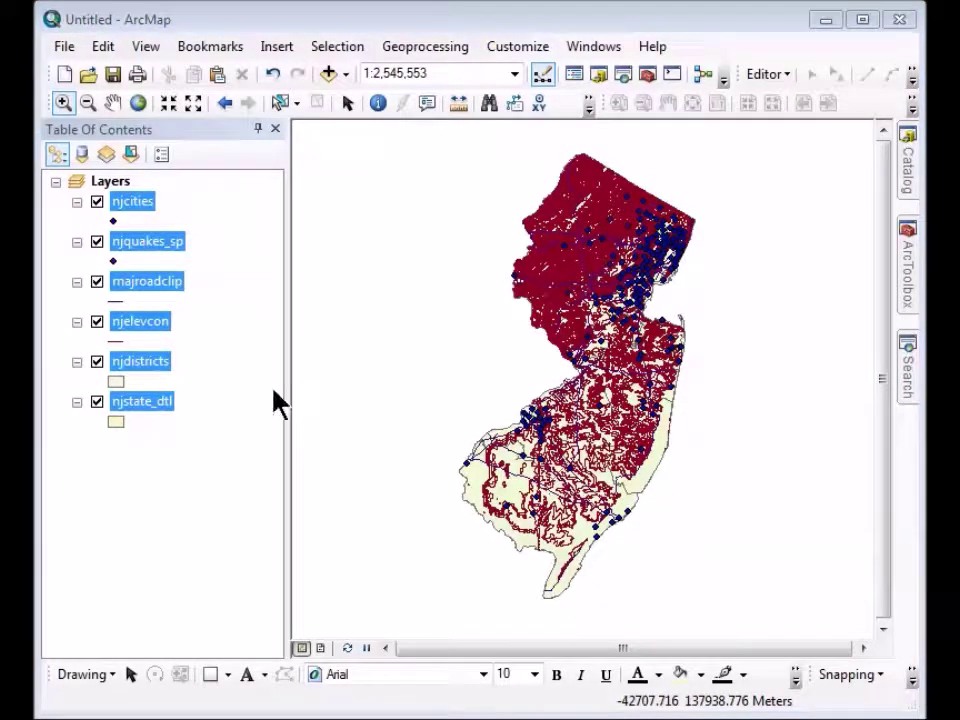
# Set the map document properties to store relative pathnames to data sources
pyautogui.click(64, 47)
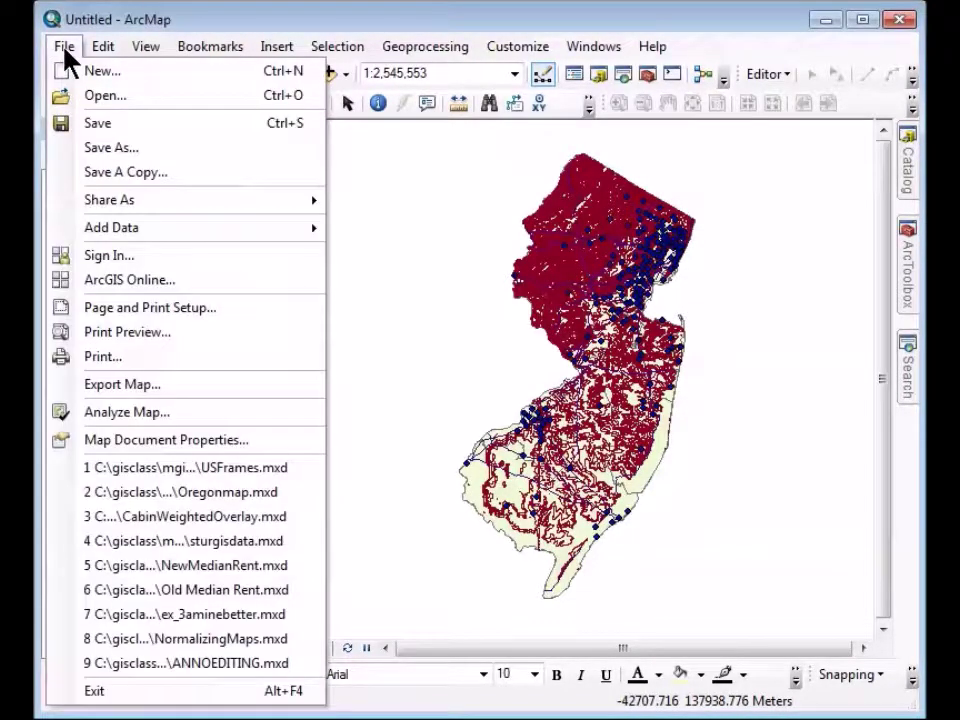
pyautogui.click(141, 441)
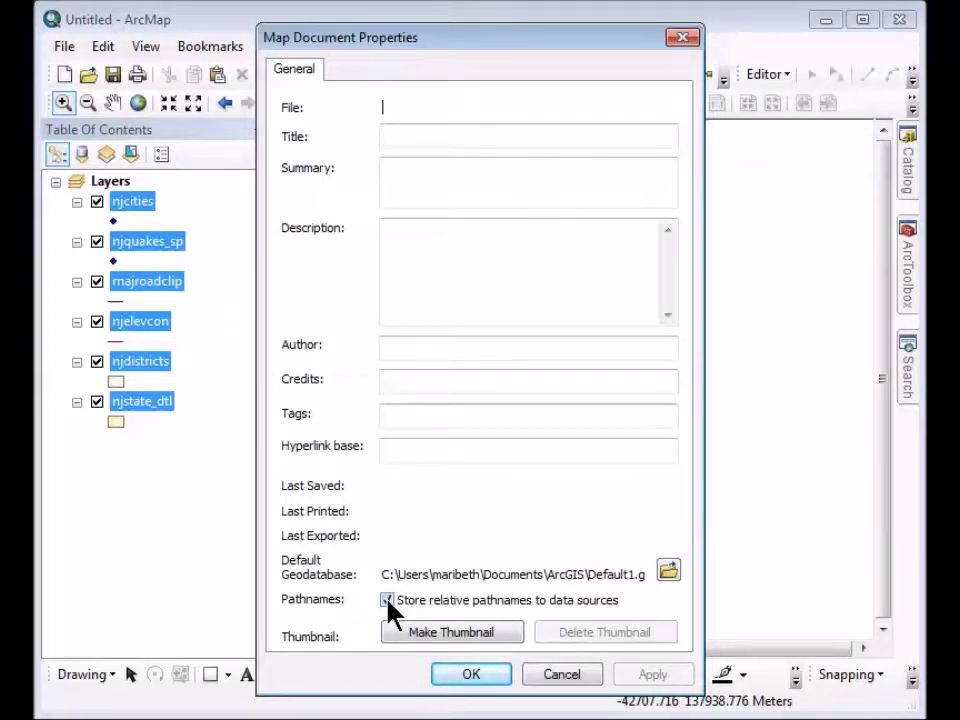
pyautogui.click(460, 675)
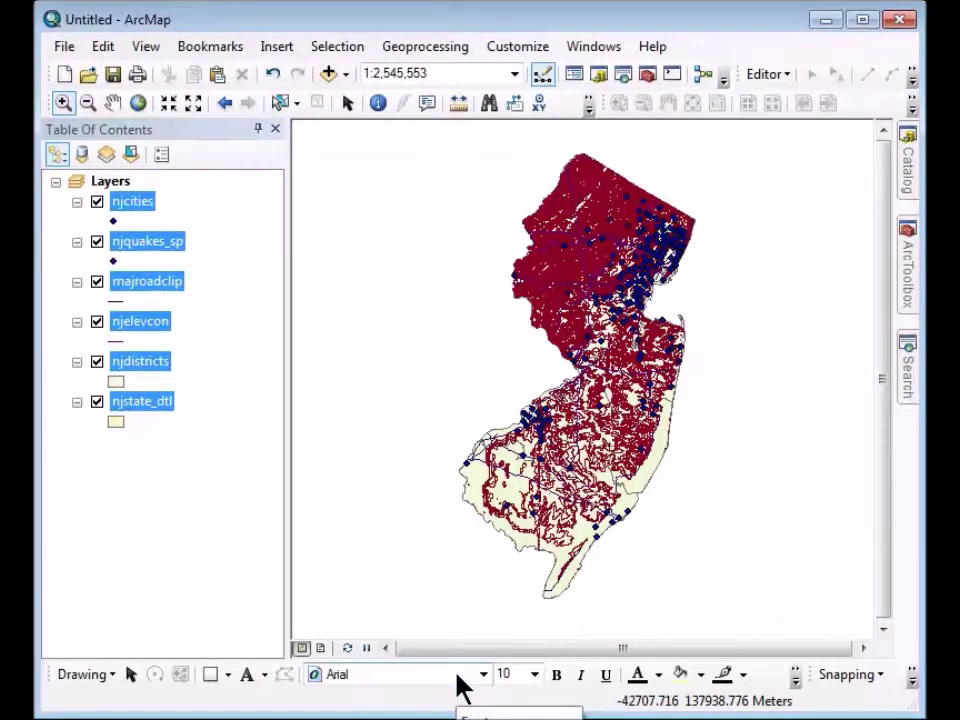
# Rename the Layers data frame as New Jersey
pyautogui.click(115, 184)
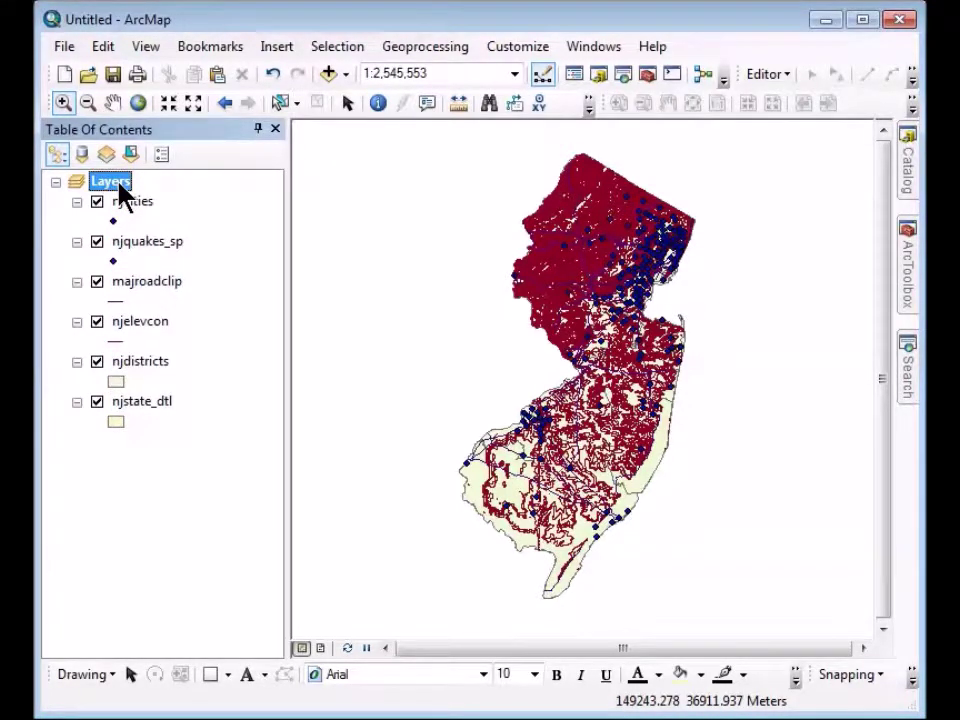
pyautogui.click(118, 183)
pyautogui.write('New Jersey')
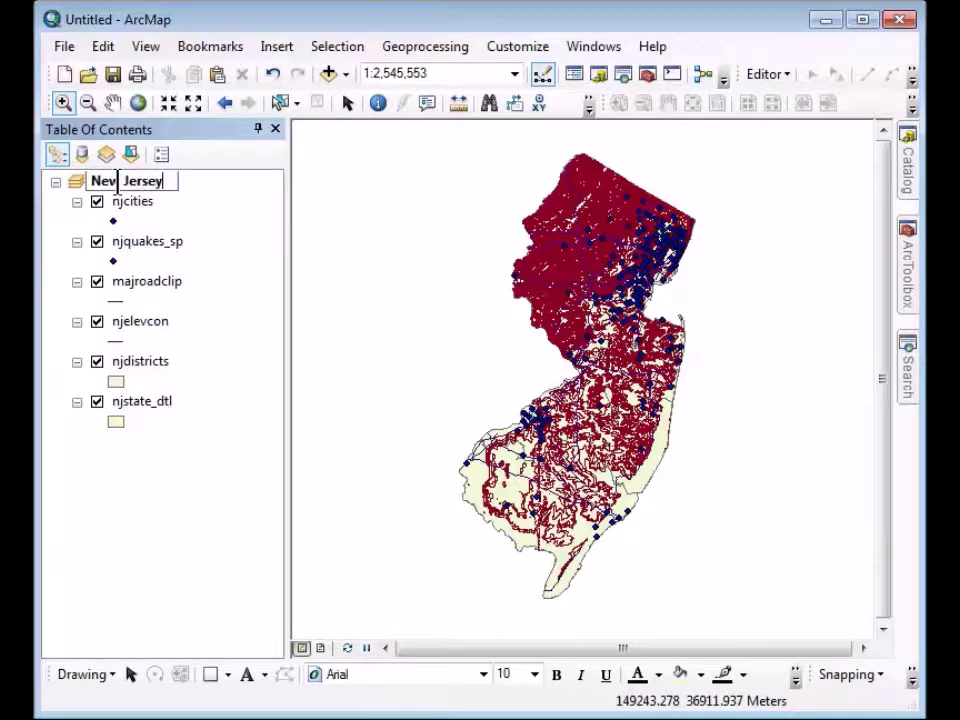
pyautogui.press('Return')
# Rename the njcities layer as NJ Cities
pyautogui.click(127, 203)
pyautogui.click(129, 206)
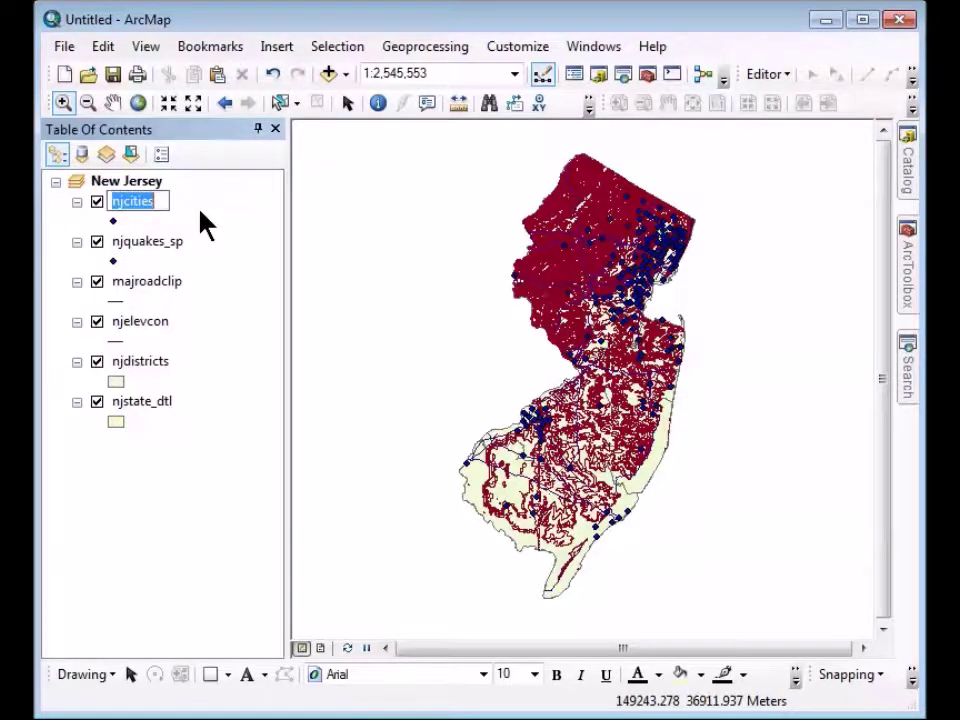
pyautogui.write('NJ')
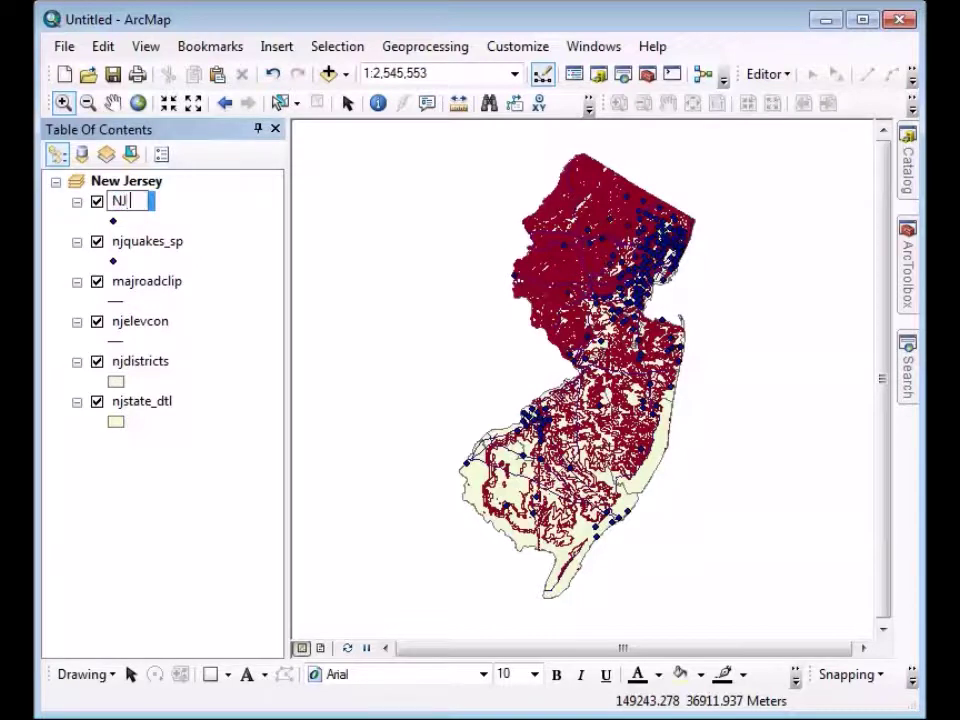
pyautogui.write(' Cities')
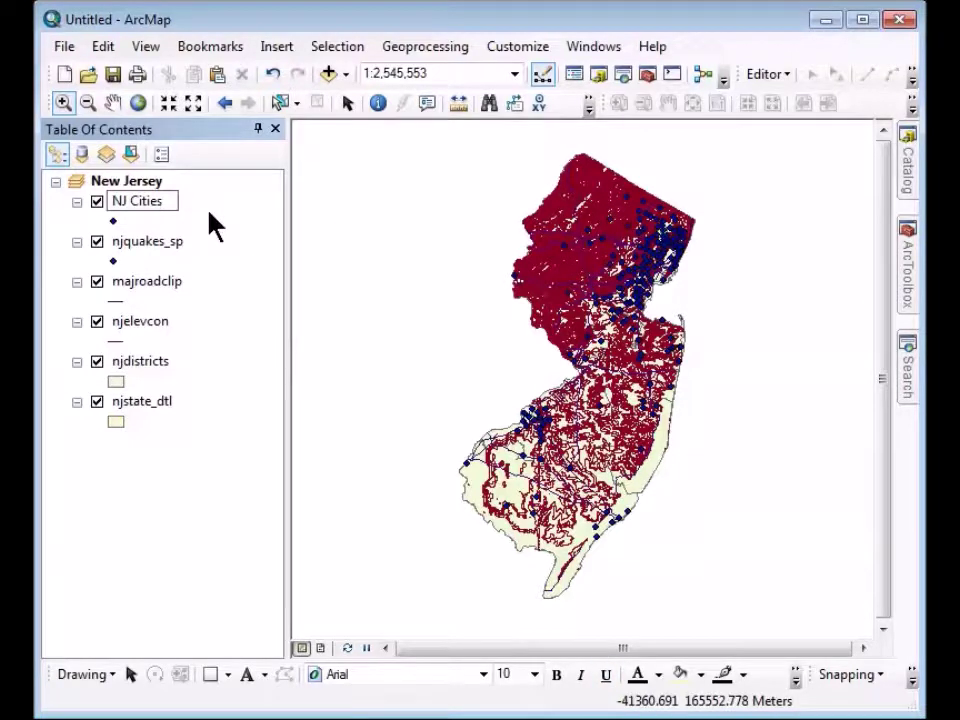
pyautogui.press('Return')
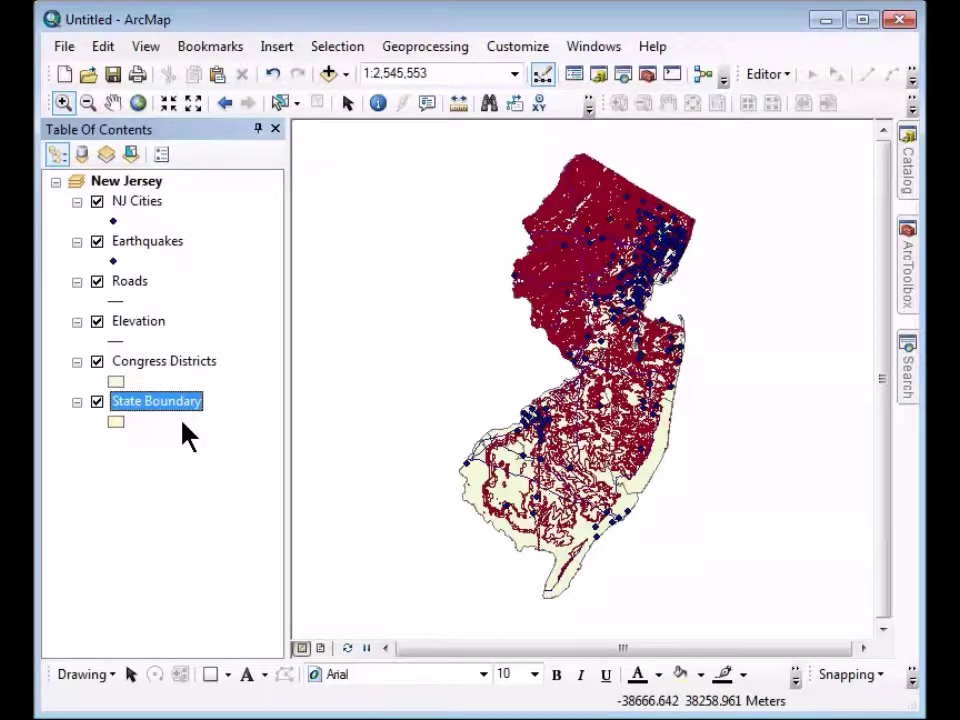
# Recolor the NJ Cities point symbol light purple and symbolize the Earthquakes layer with Triangle 2
pyautogui.rightClick(113, 223)
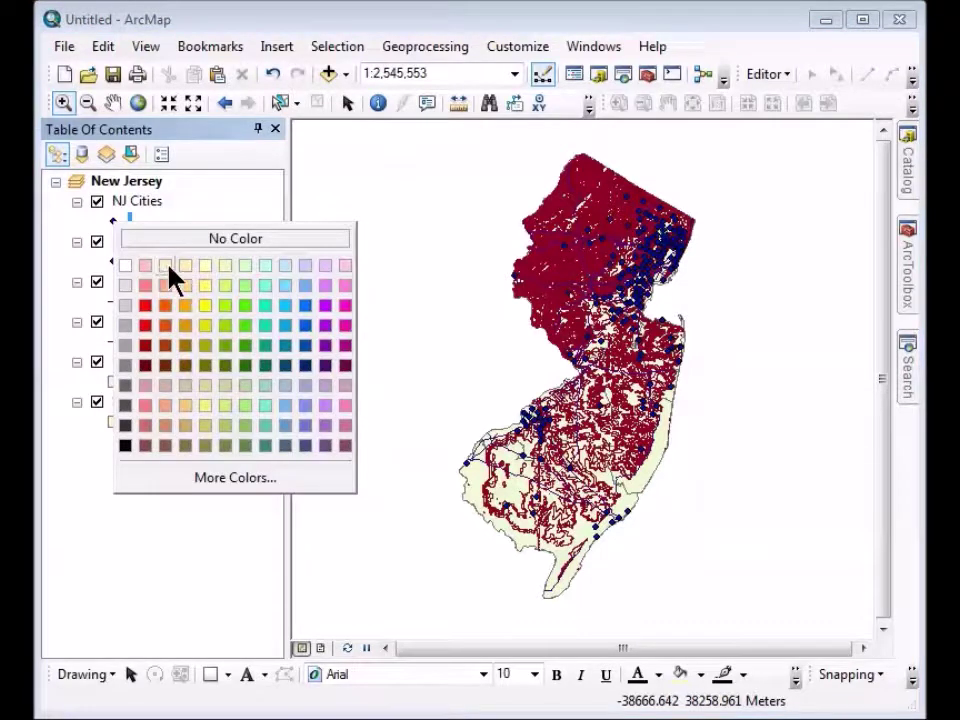
pyautogui.click(322, 266)
pyautogui.click(113, 259)
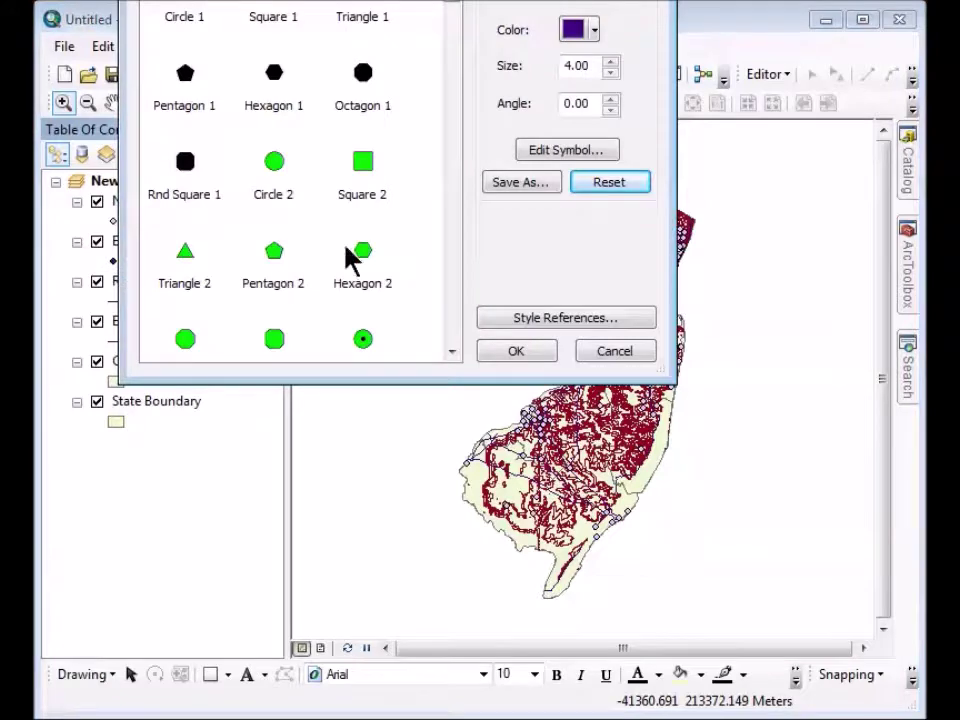
pyautogui.click(185, 255)
pyautogui.click(521, 350)
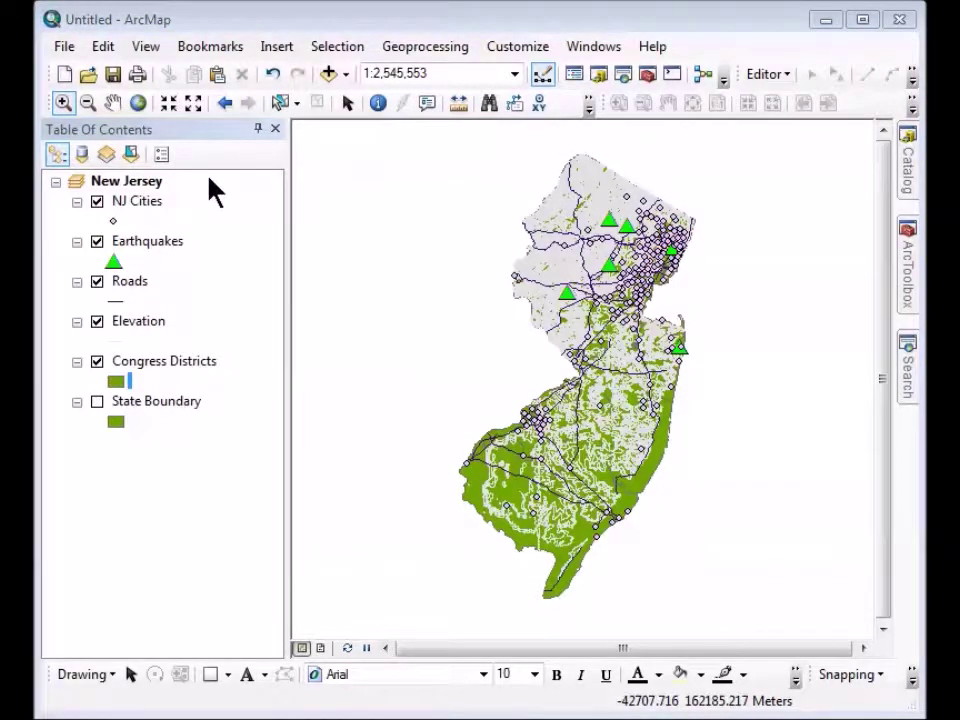
# Save the map document as NJMap in the MapDocuments folder
pyautogui.click(114, 75)
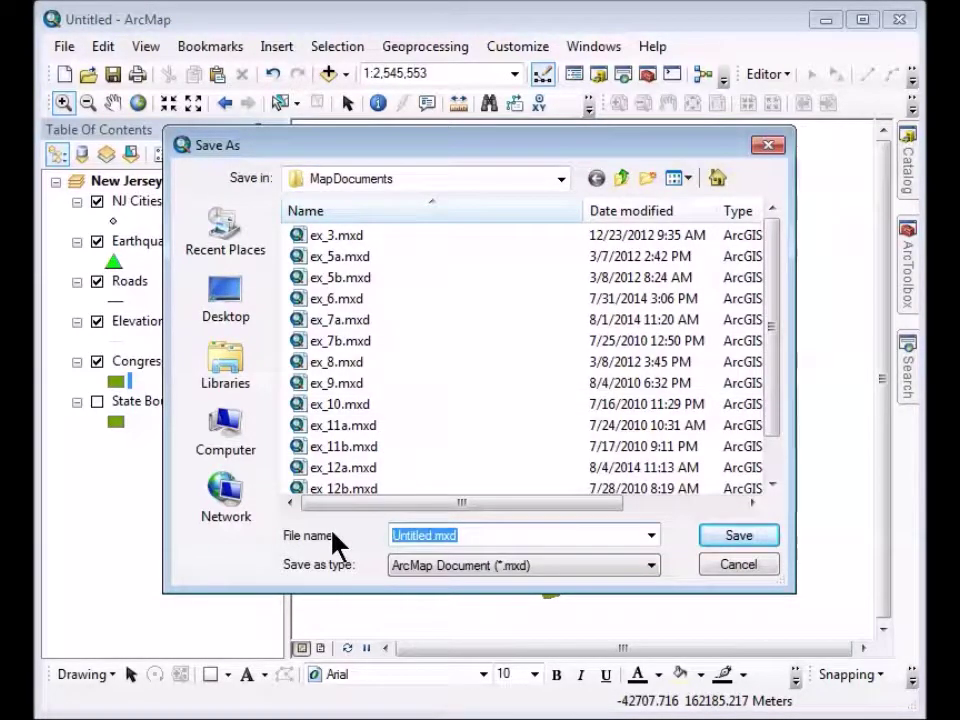
pyautogui.write('NJMap')
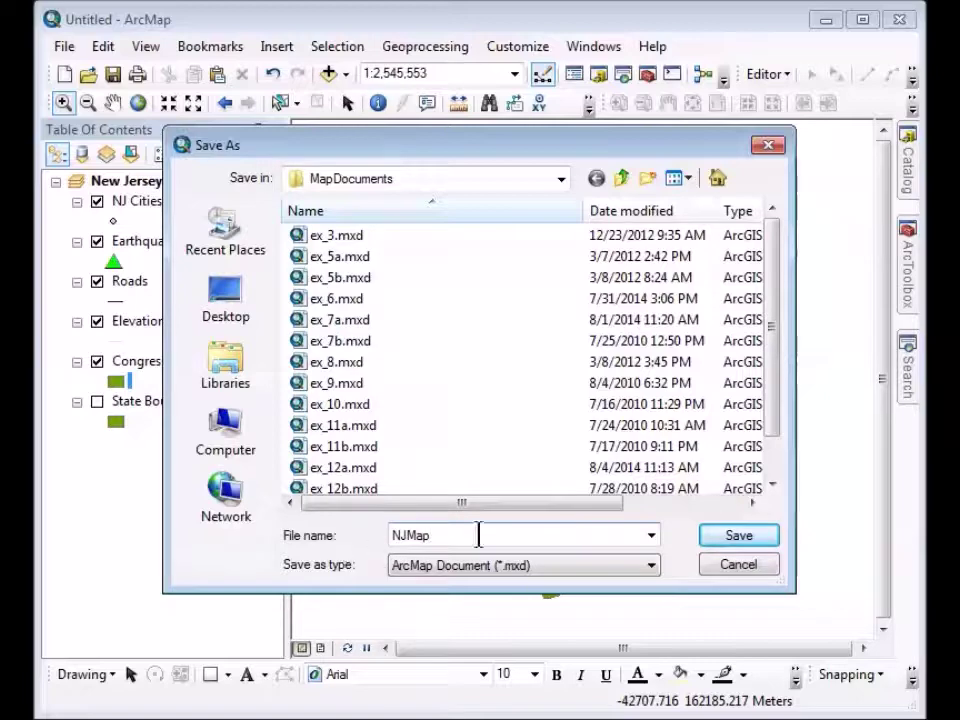
pyautogui.click(738, 538)
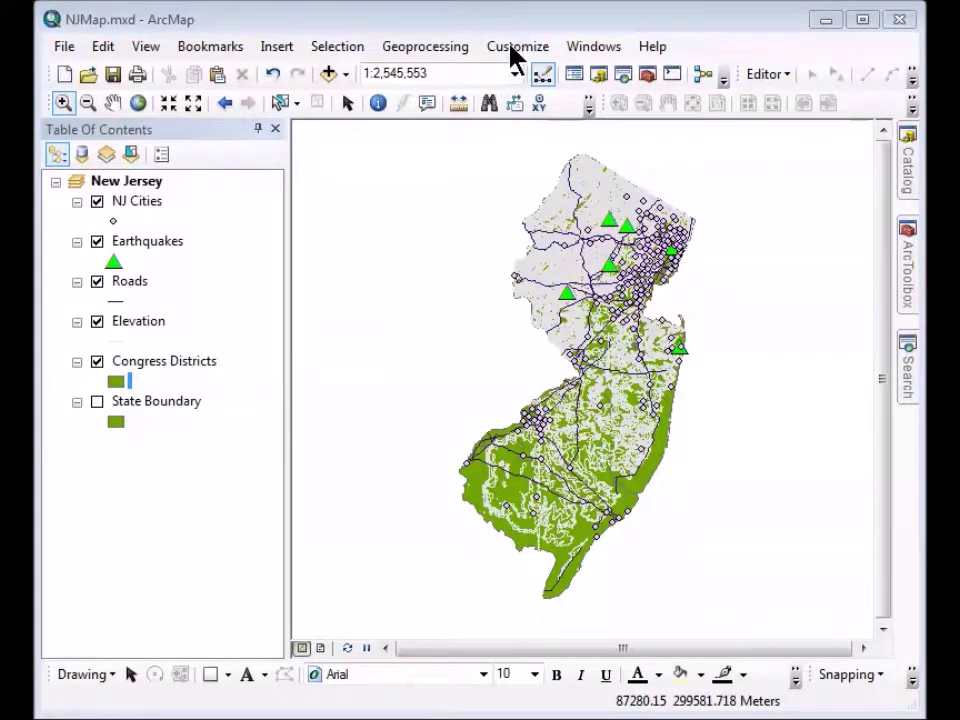
# Check in the general application options whether relative paths are the default for new map documents
pyautogui.click(512, 47)
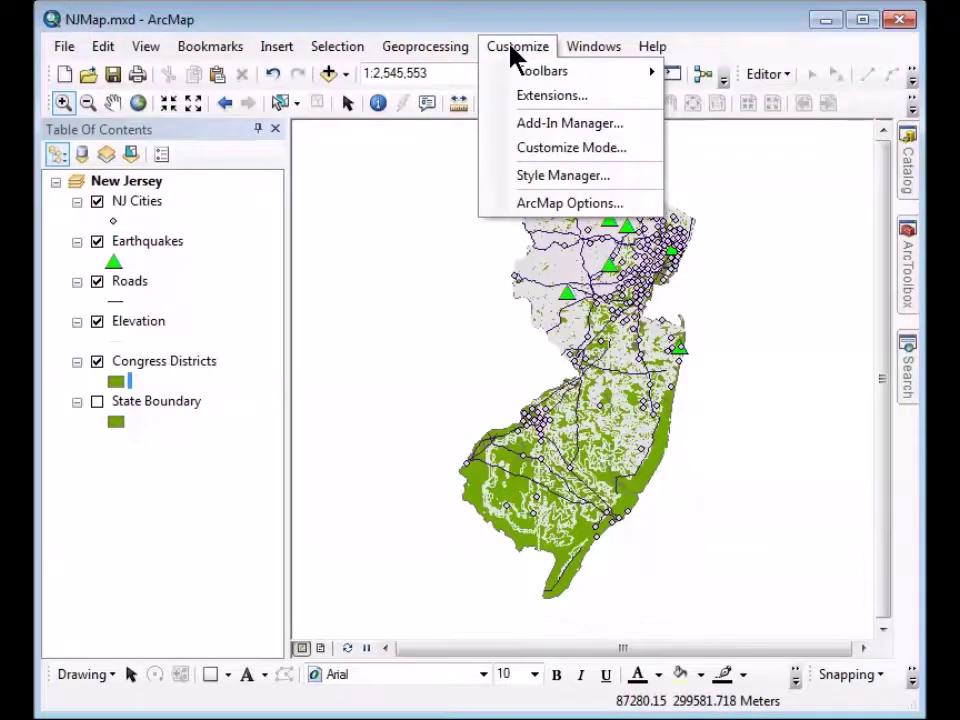
pyautogui.click(533, 204)
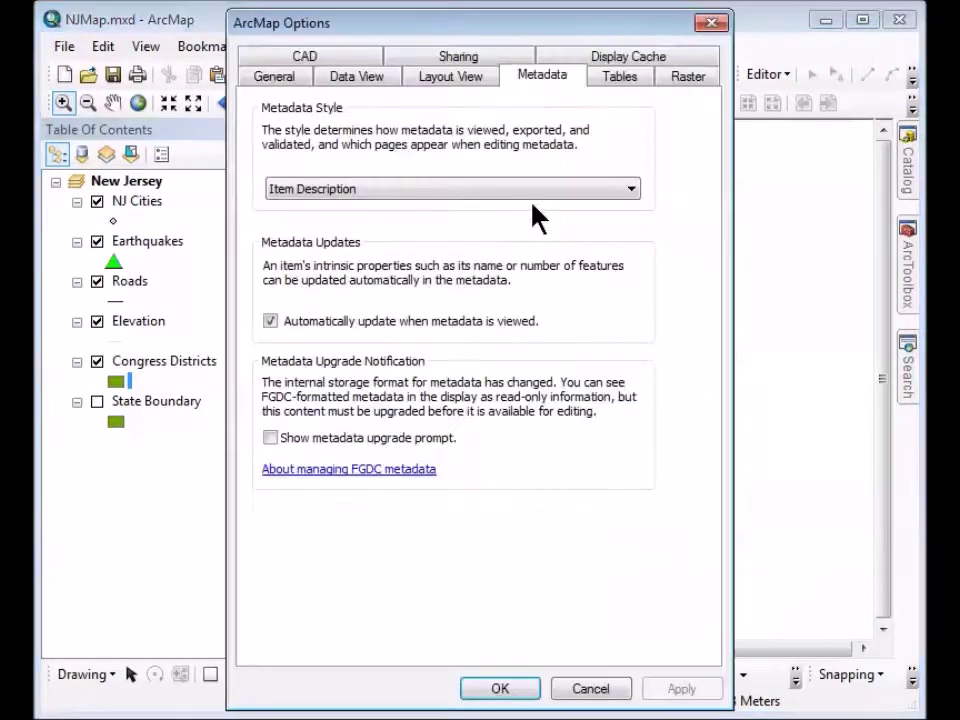
pyautogui.click(286, 80)
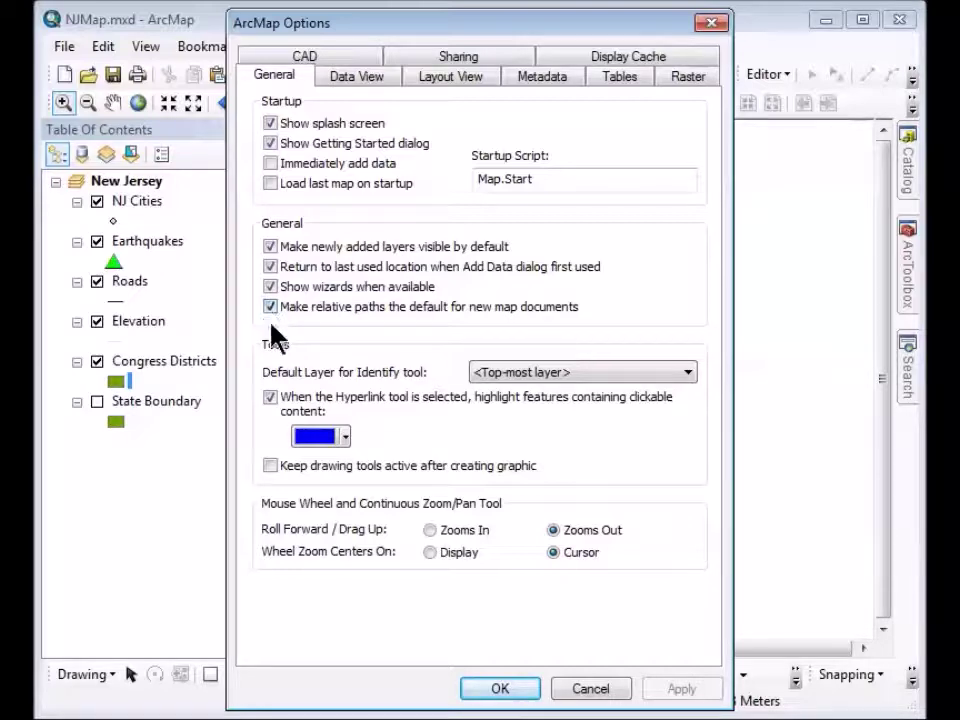
pyautogui.click(500, 689)
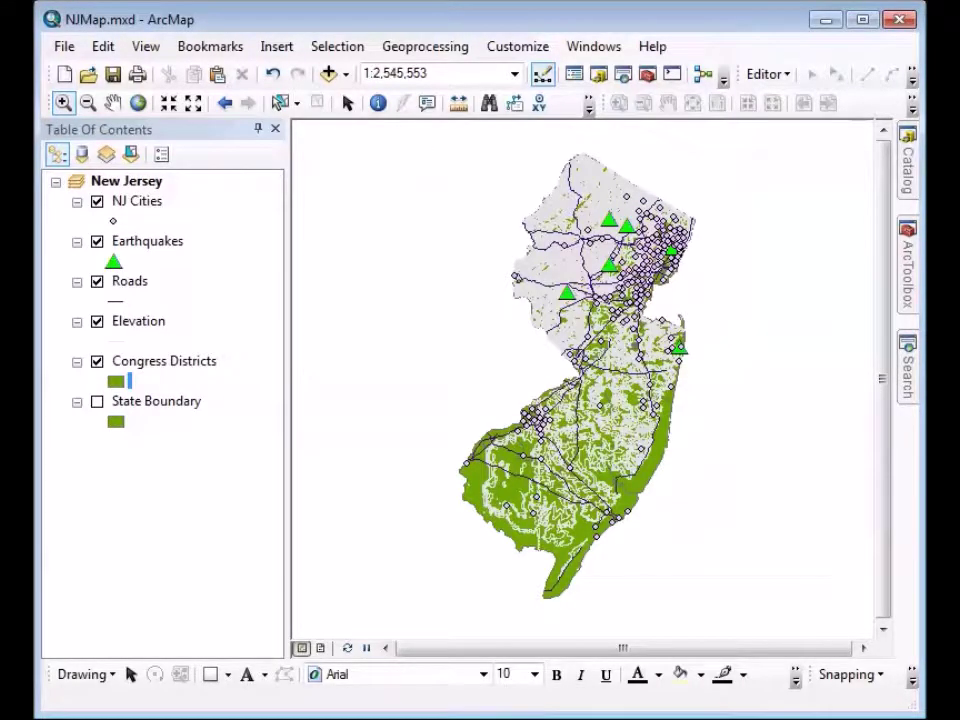
# Open the ArcGIS Desktop Help and browse its Geodata contents to the ESRI Data and Maps section under Datasets provided with ArcGIS
pyautogui.click(653, 47)
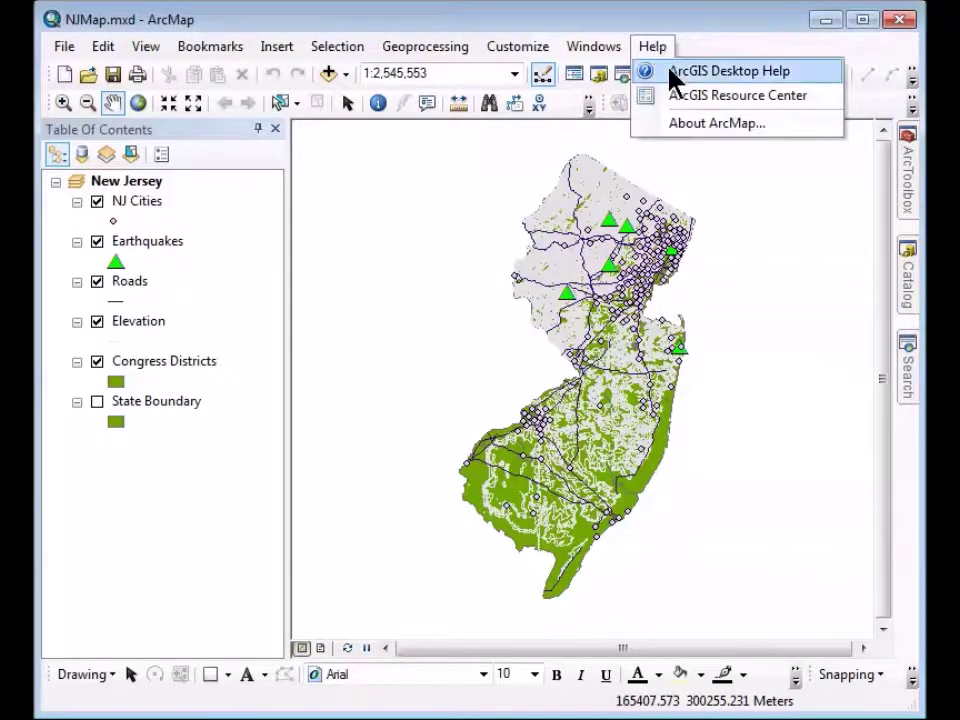
pyautogui.click(673, 72)
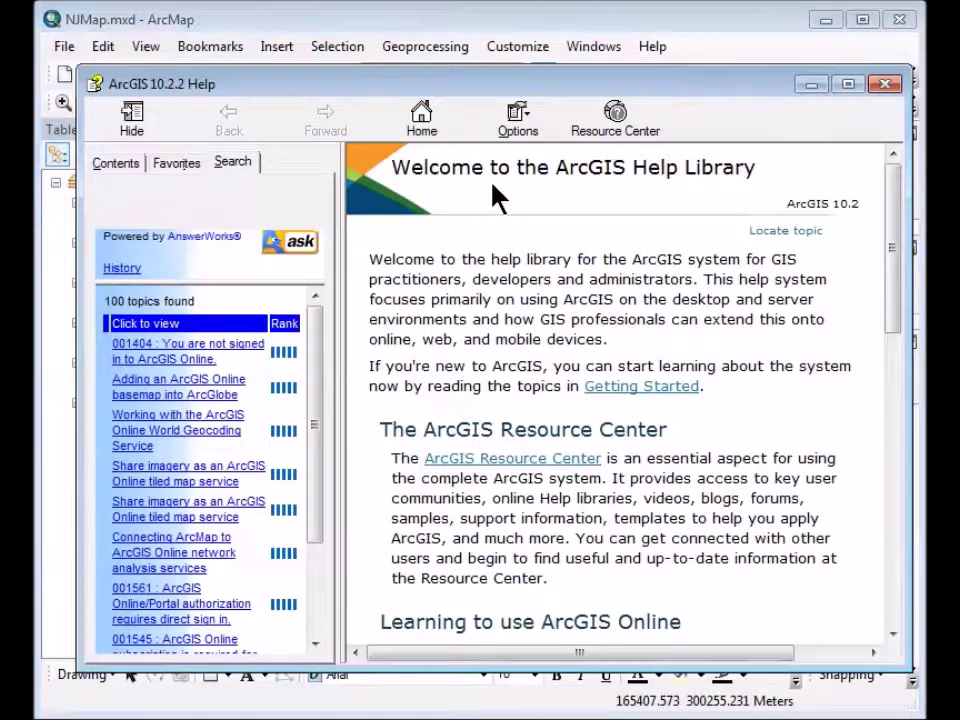
pyautogui.click(130, 168)
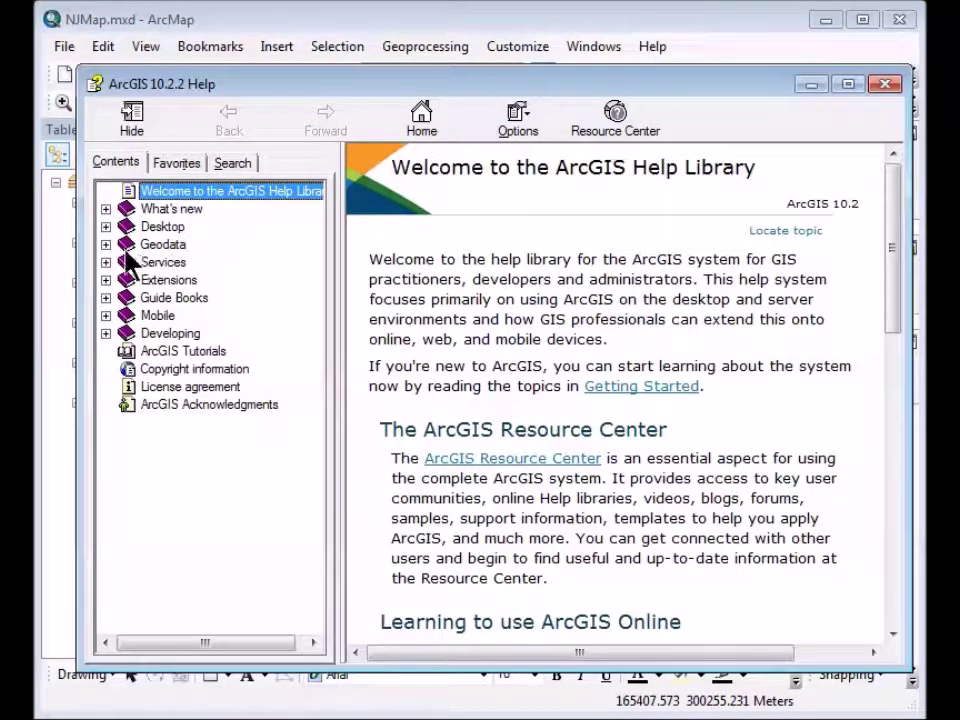
pyautogui.click(105, 244)
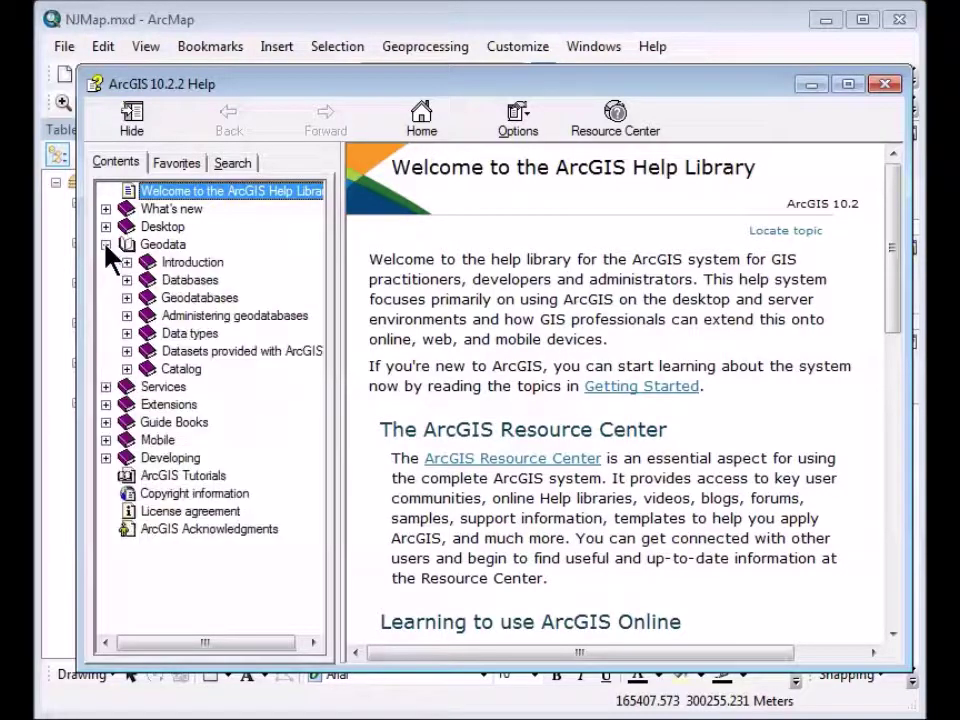
pyautogui.click(126, 351)
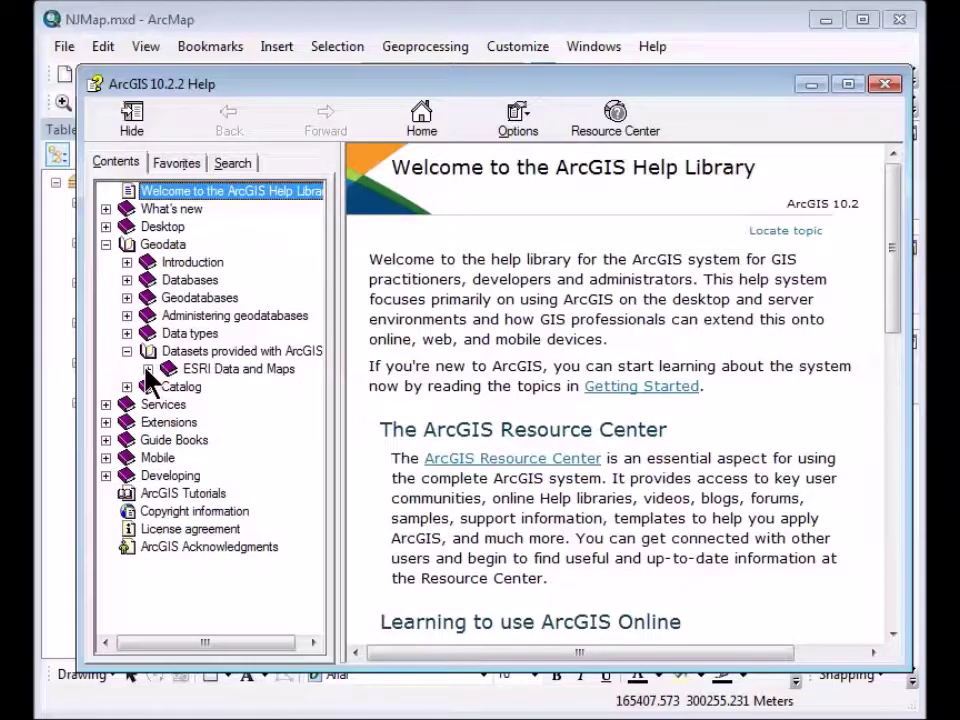
pyautogui.click(148, 369)
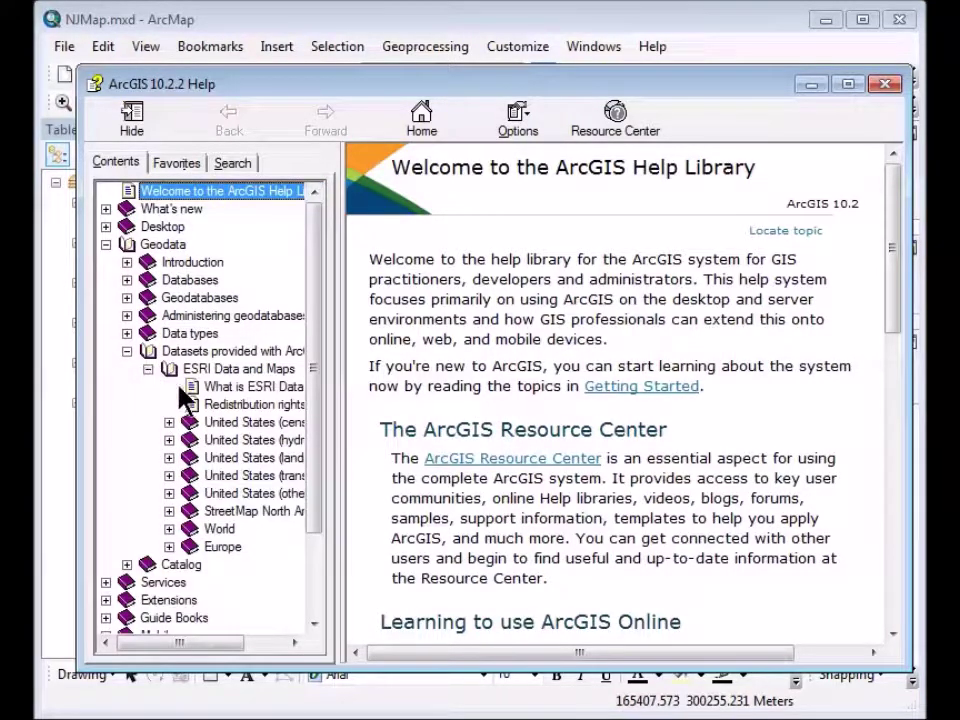
# Read the What is ESRI Data and Maps topic and the redistribution rights table including its Redistribution column, and close the help
pyautogui.click(219, 388)
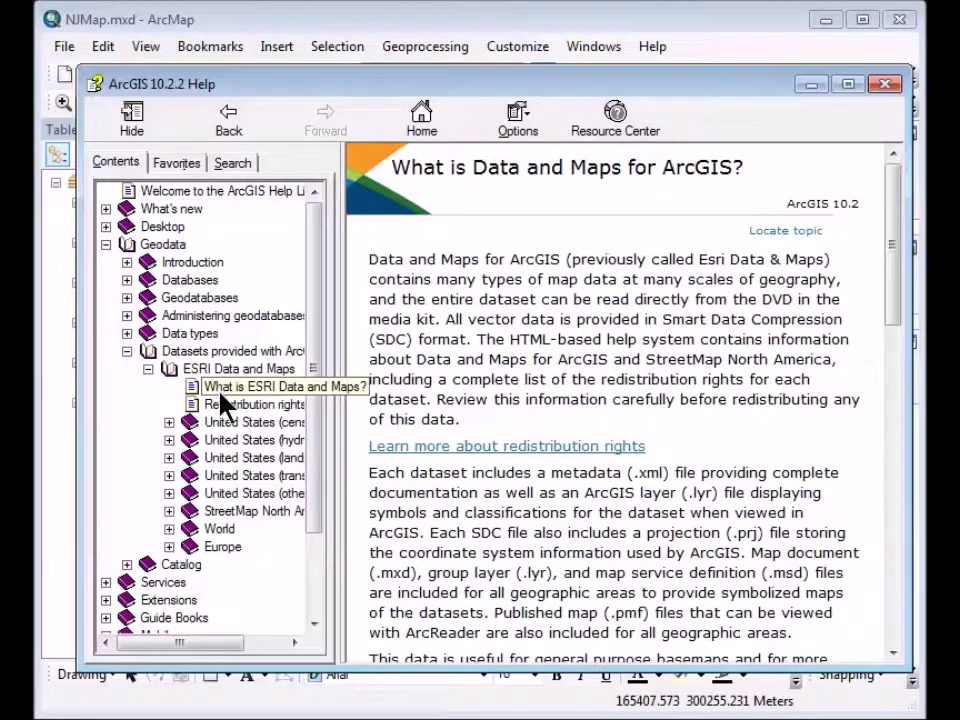
pyautogui.click(223, 404)
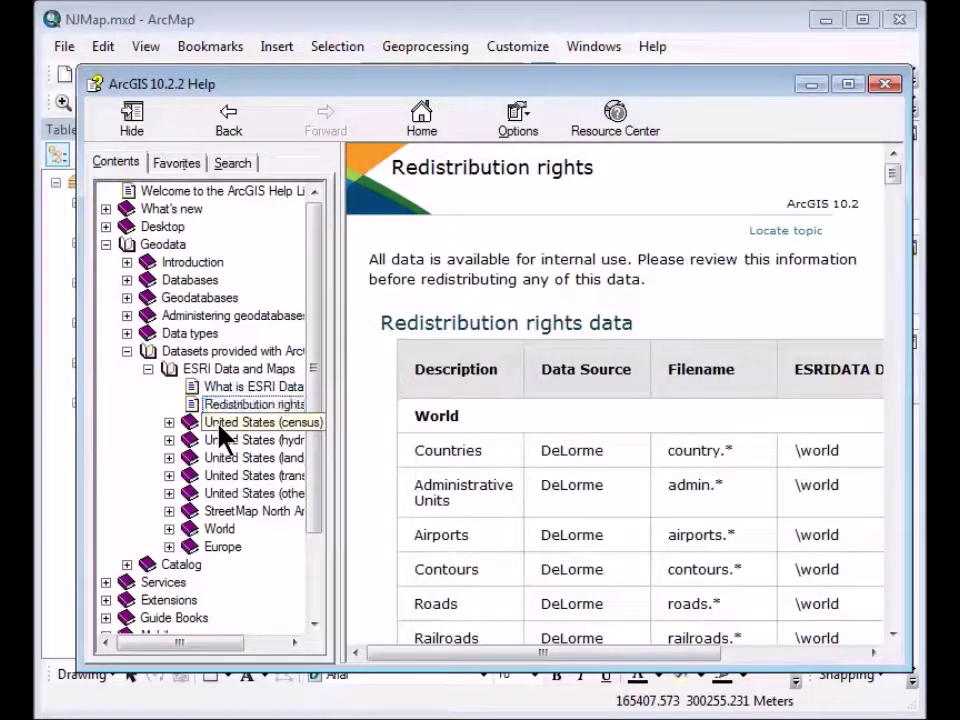
pyautogui.click(169, 423)
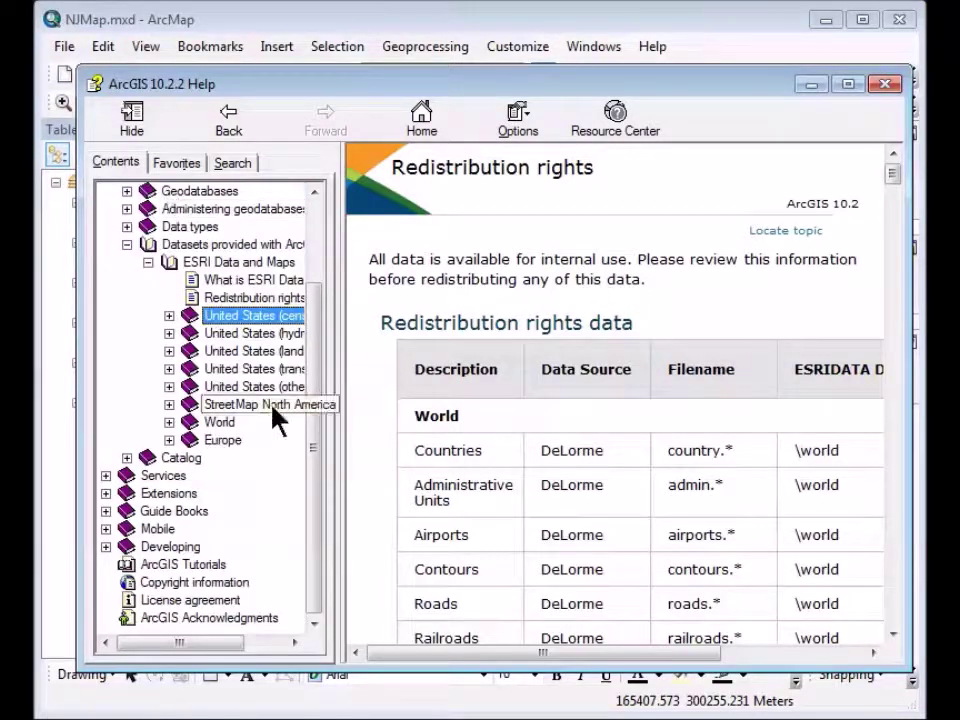
pyautogui.click(230, 299)
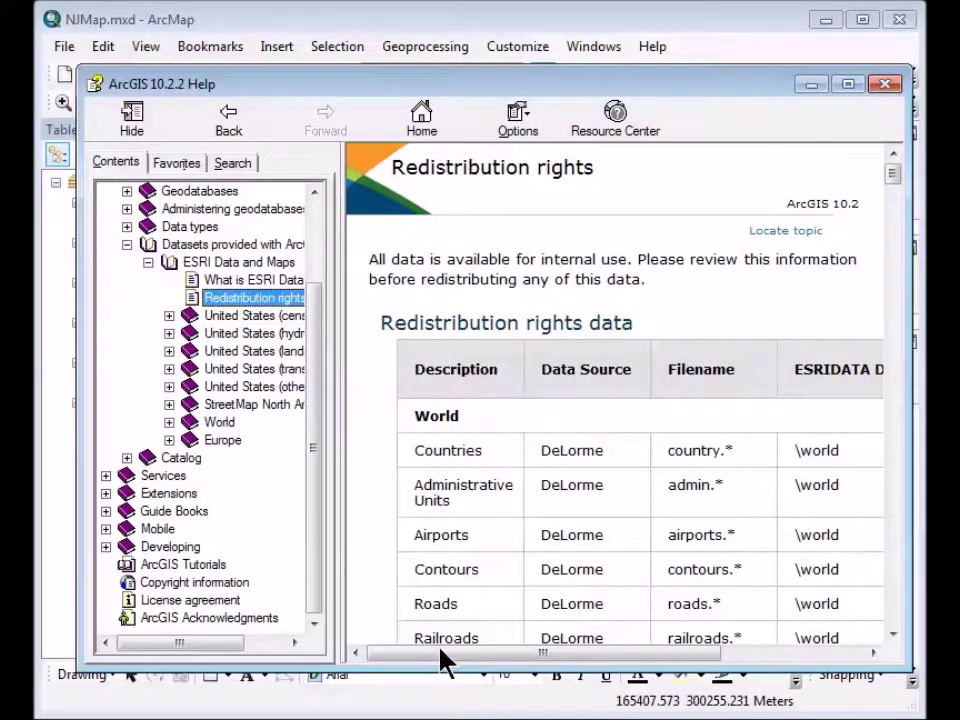
pyautogui.moveTo(448, 655); pyautogui.dragTo(597, 655)
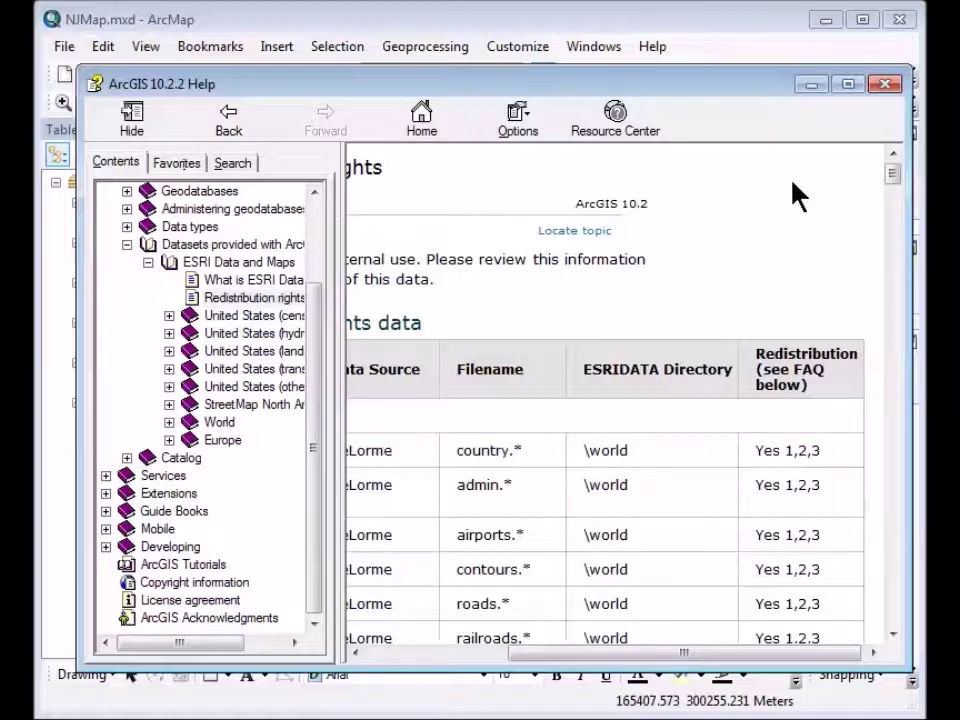
pyautogui.click(885, 86)
# Add zip_poly from the usa\census folder of C:\esridata13 to the map, turning off the geographic coordinate system warning for this session
pyautogui.moveTo(745, 491); pyautogui.dragTo(675, 491)
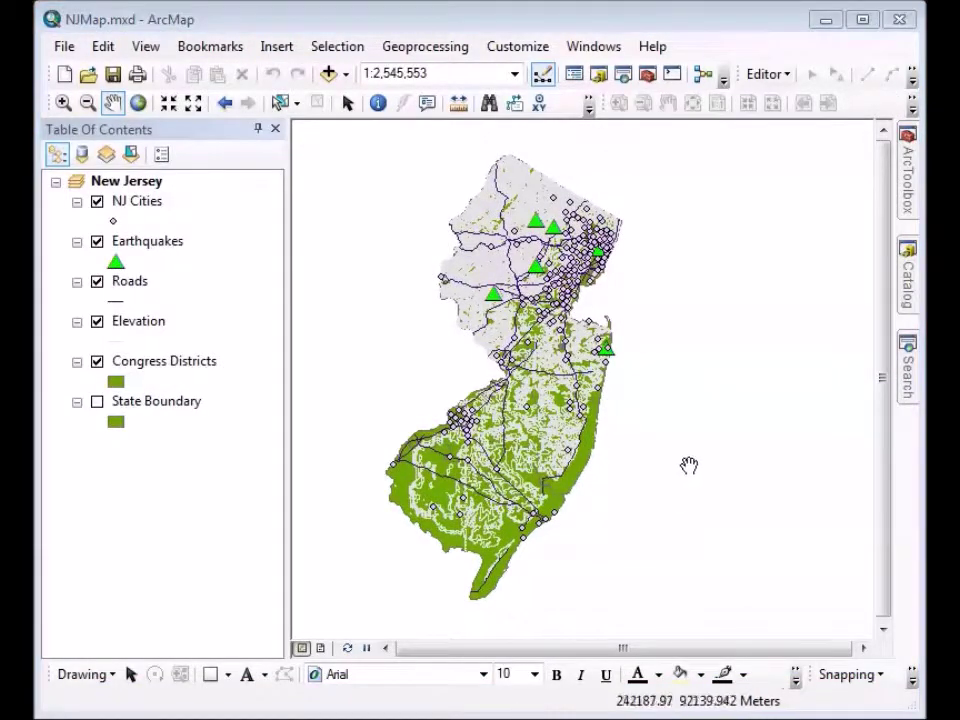
pyautogui.click(910, 290)
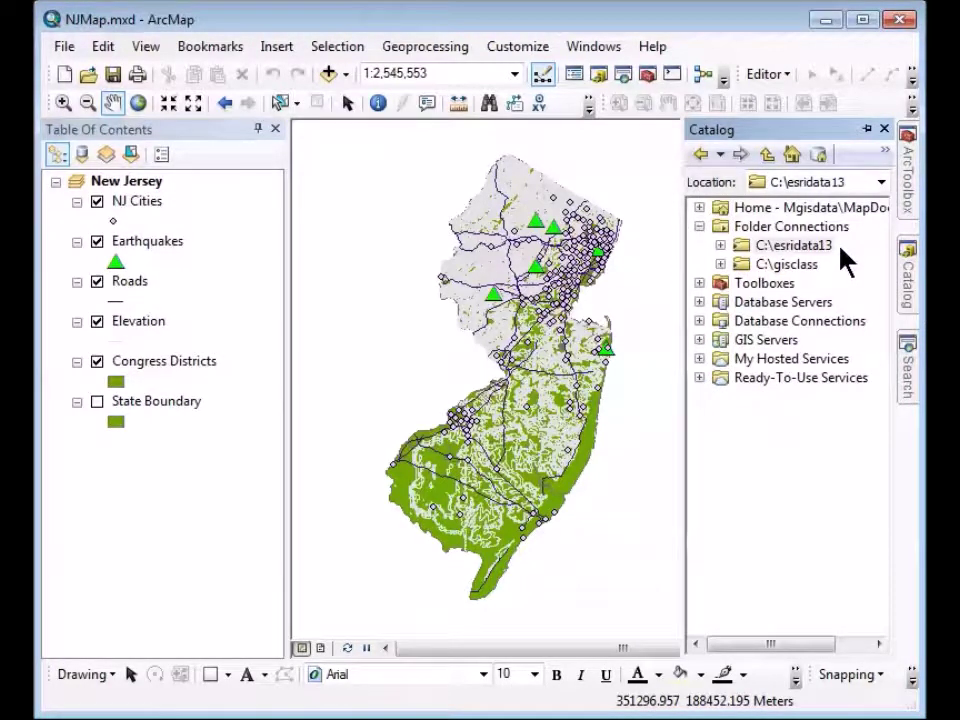
pyautogui.click(720, 245)
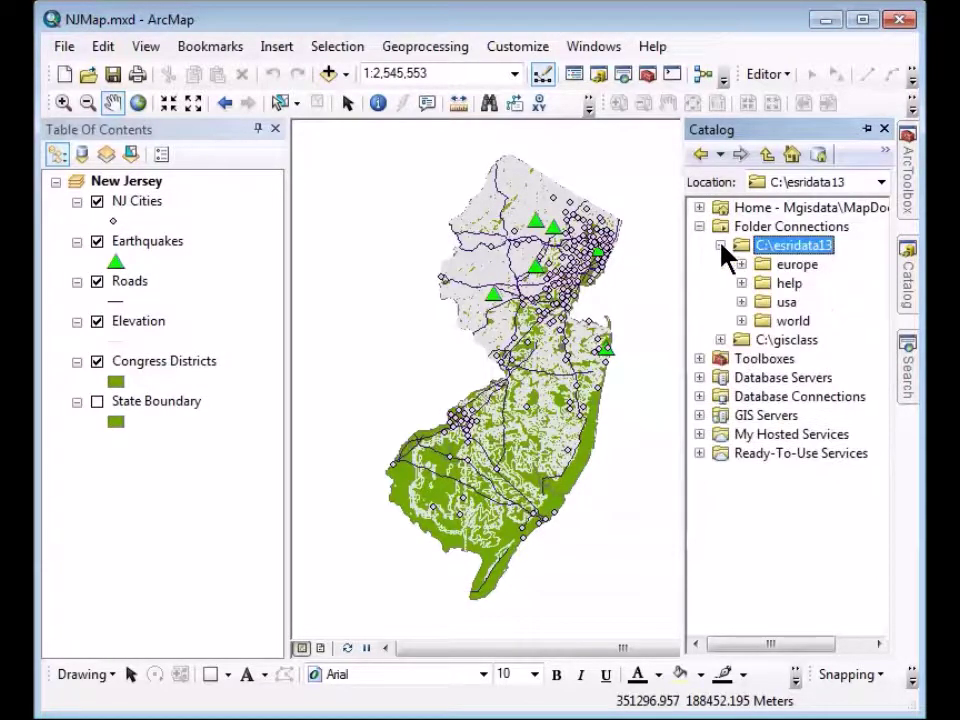
pyautogui.click(741, 302)
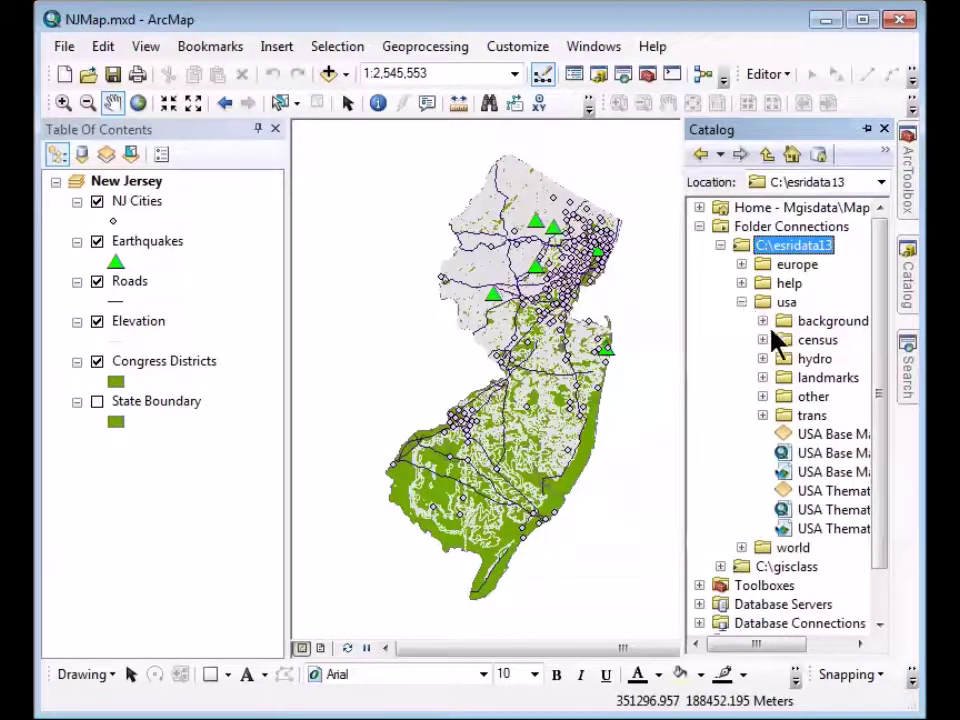
pyautogui.click(762, 340)
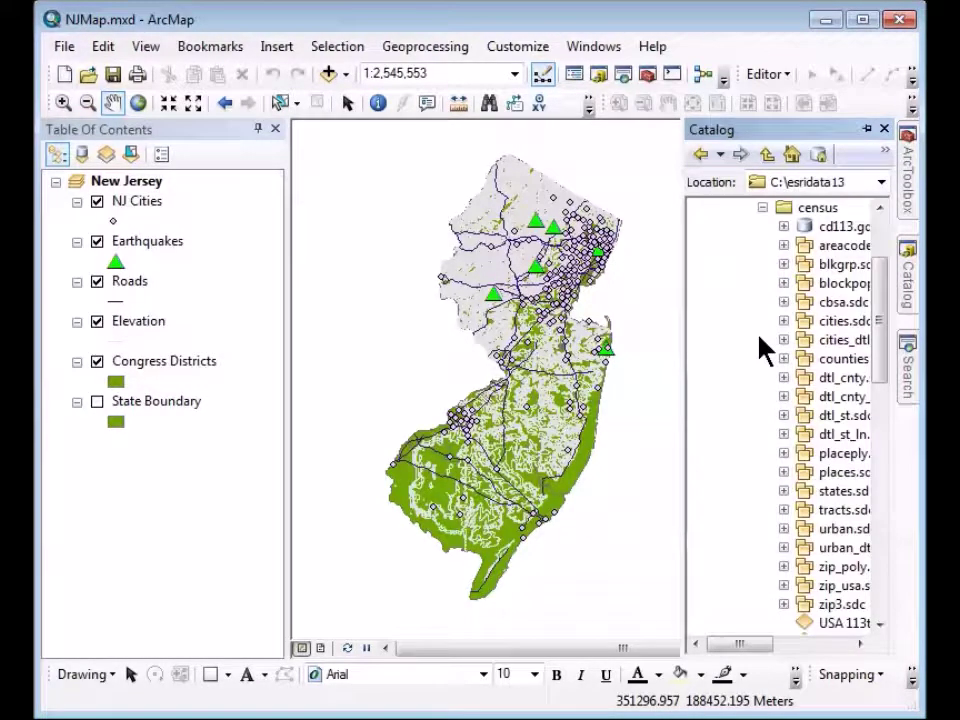
pyautogui.moveTo(746, 644); pyautogui.dragTo(777, 645)
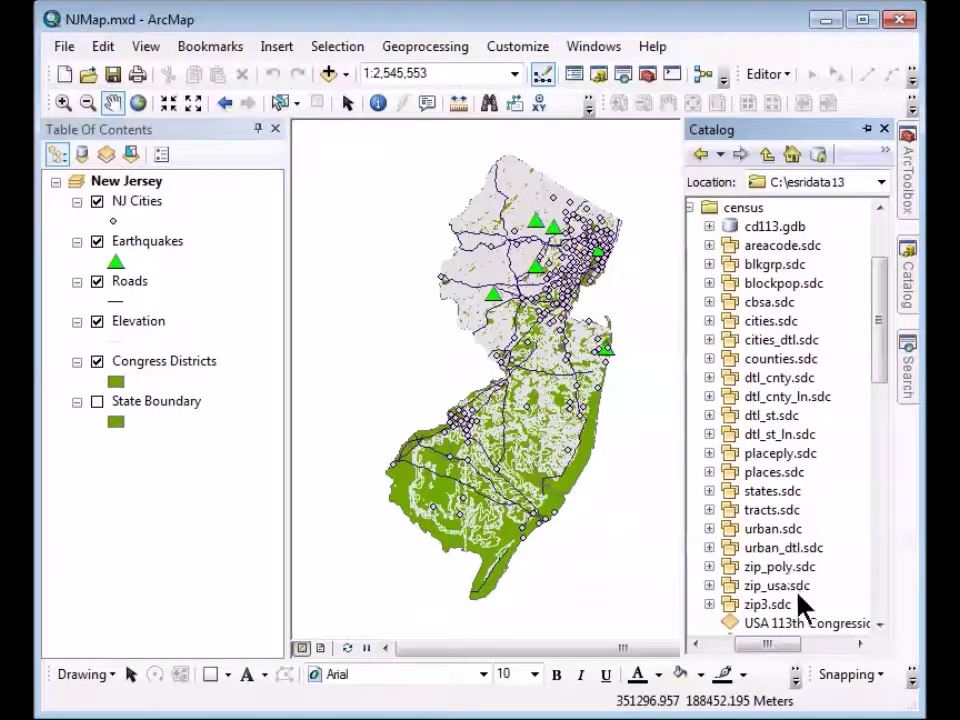
pyautogui.click(709, 566)
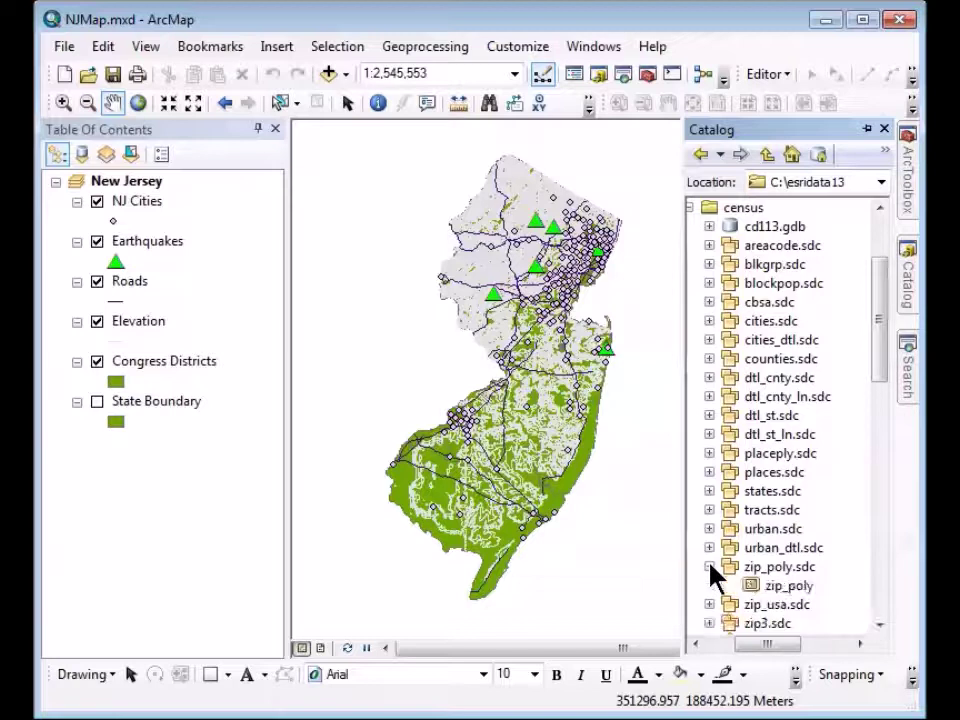
pyautogui.click(750, 586)
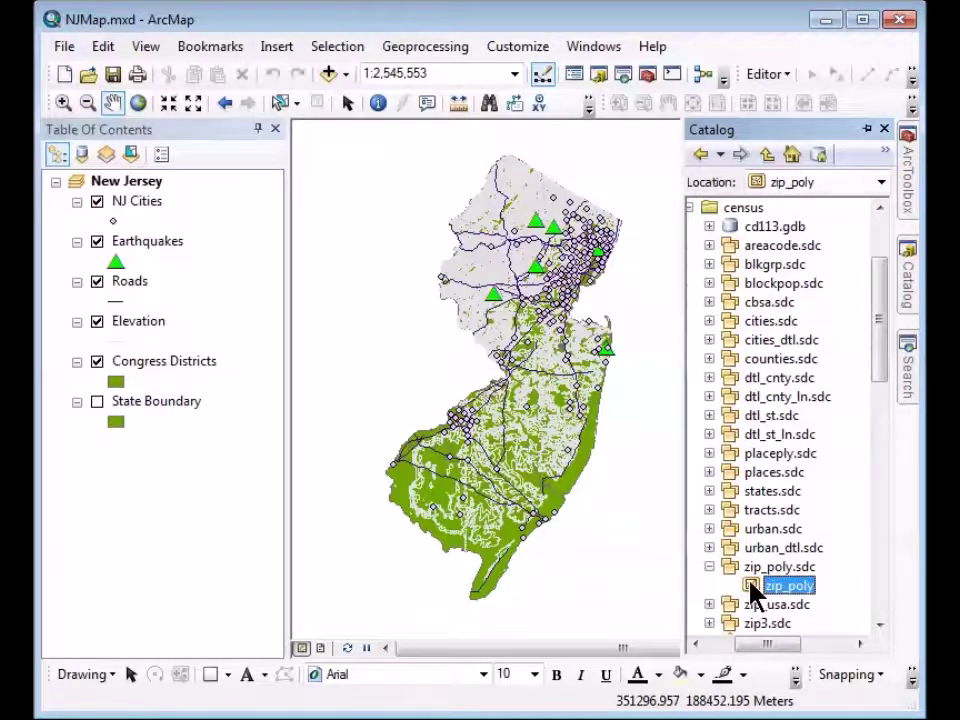
pyautogui.moveTo(752, 588); pyautogui.dragTo(491, 422)
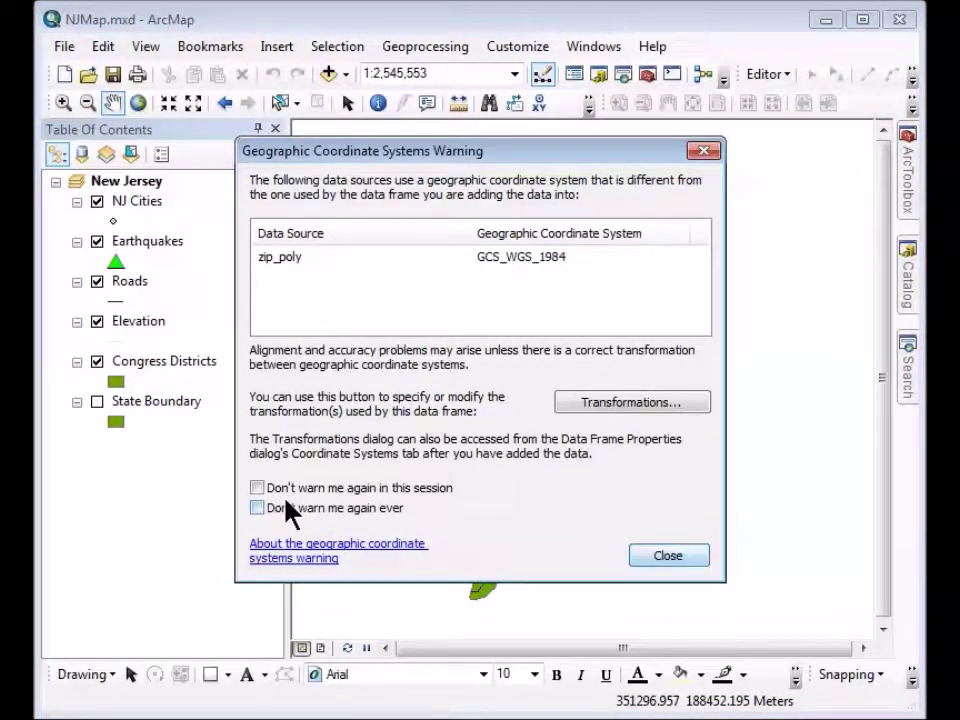
pyautogui.click(257, 488)
pyautogui.click(676, 558)
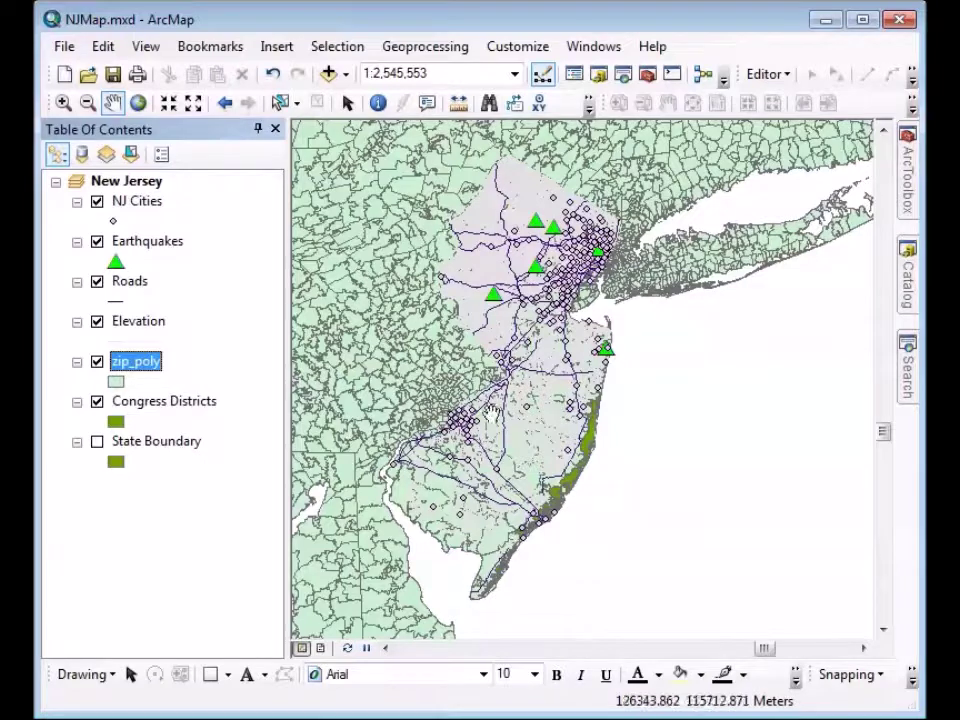
# Build an attribute selection in the zip_poly table for records where "STATE" = 'NJ'
pyautogui.rightClick(150, 370)
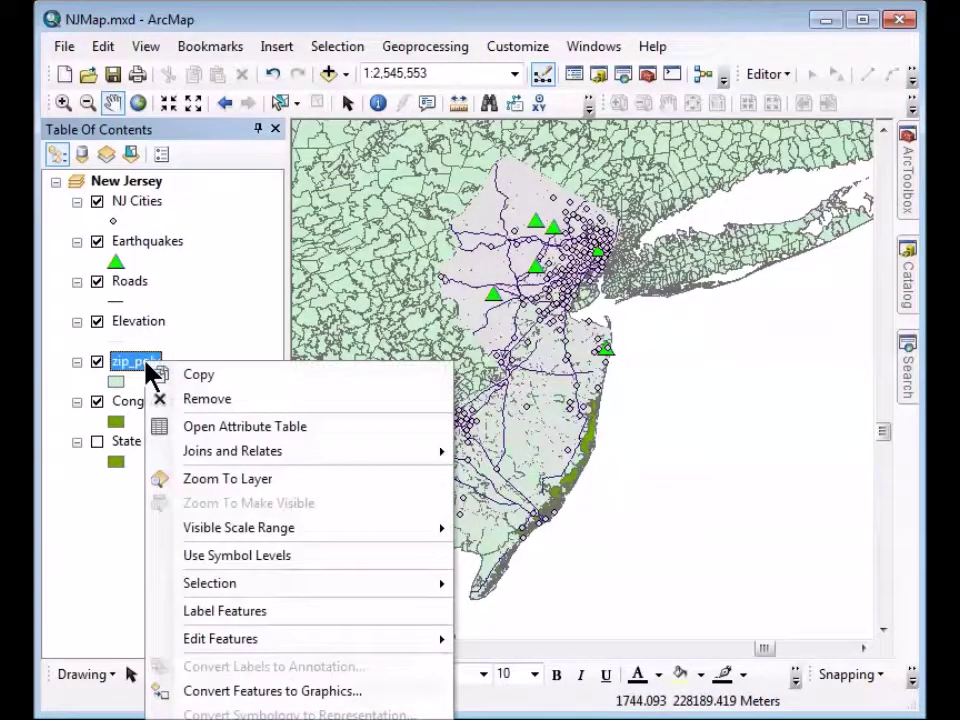
pyautogui.click(216, 426)
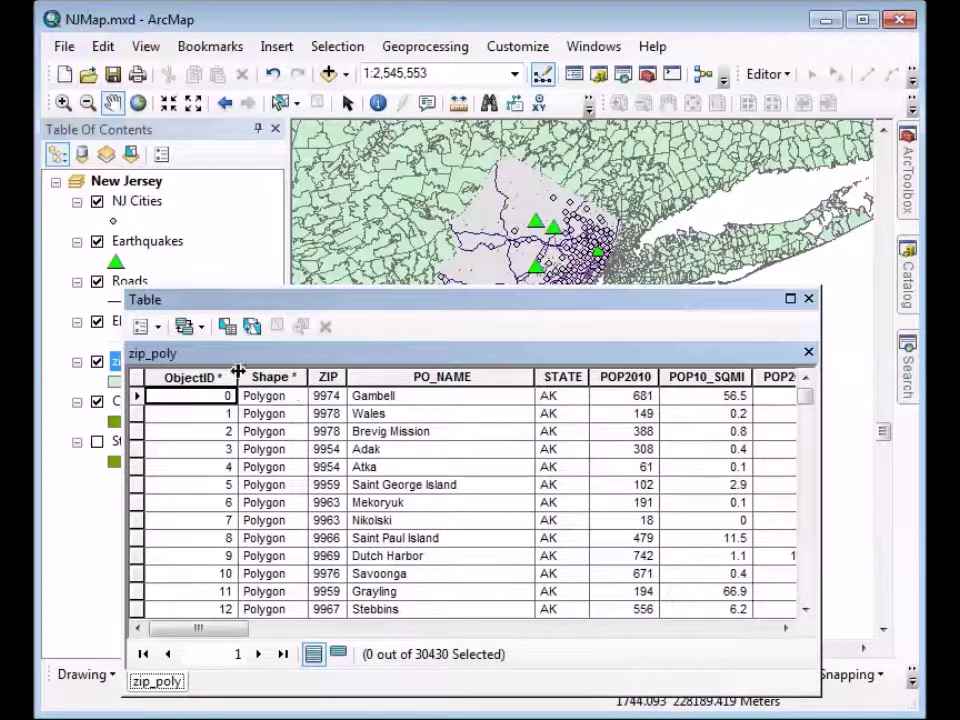
pyautogui.click(226, 336)
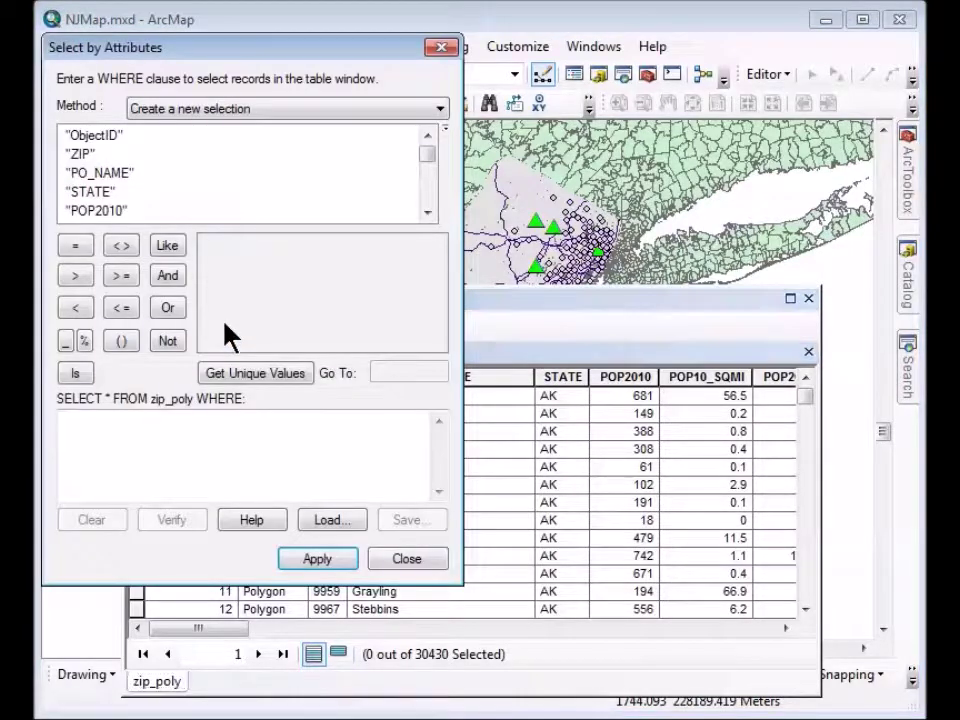
pyautogui.doubleClick(86, 190)
pyautogui.click(77, 248)
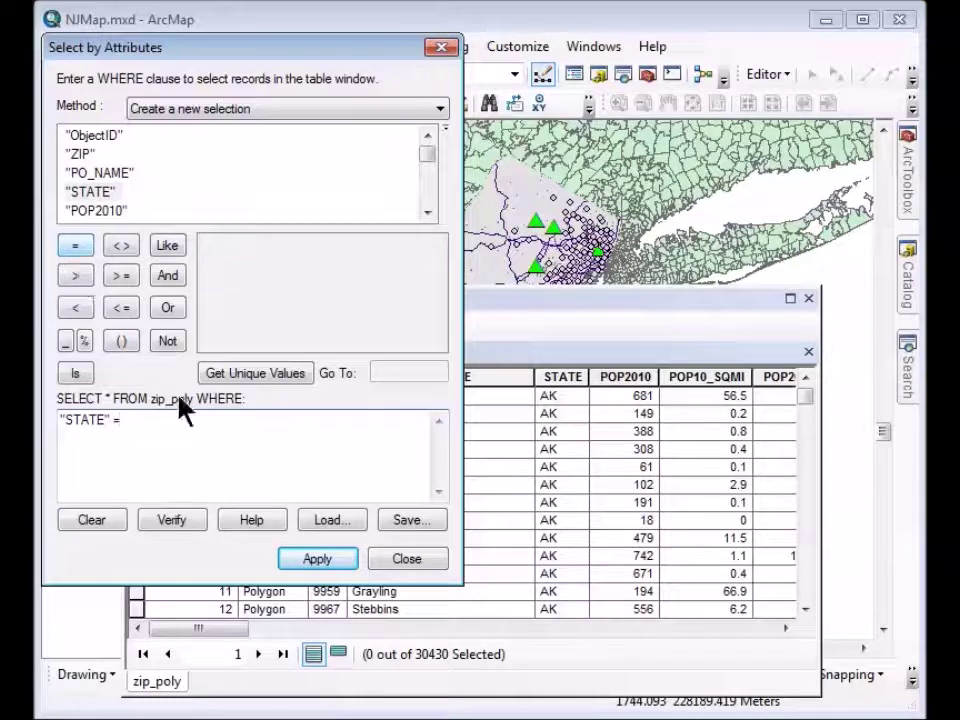
pyautogui.click(279, 370)
pyautogui.moveTo(439, 256); pyautogui.dragTo(436, 295)
pyautogui.click(218, 263)
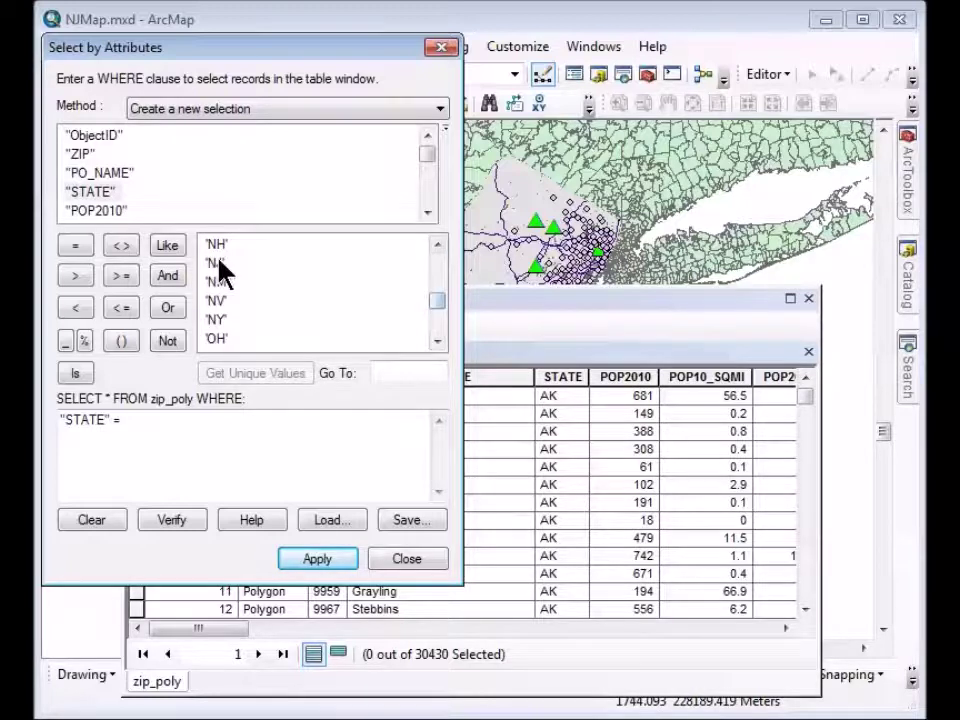